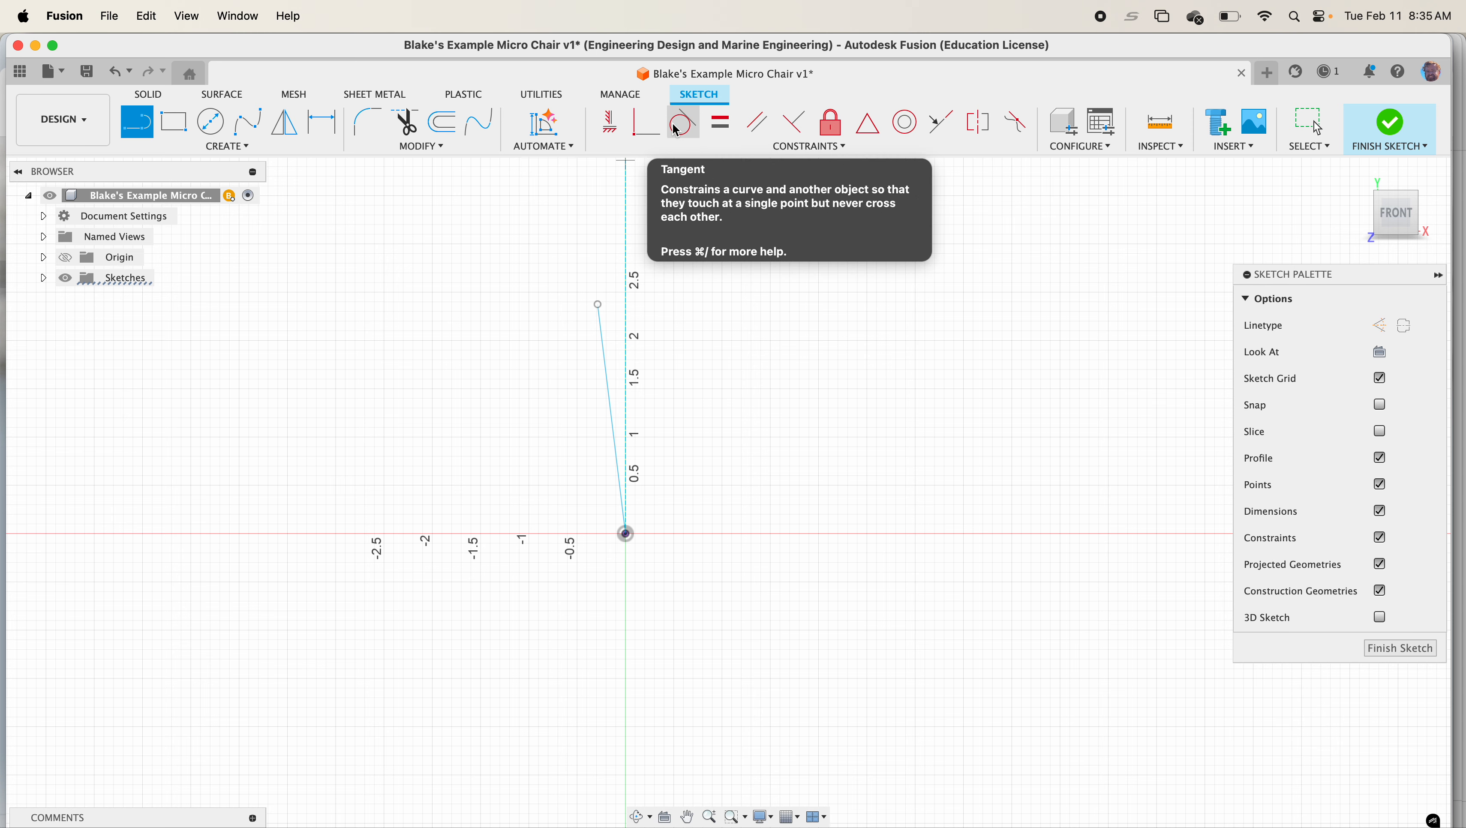
Constrain the slanted line from the origin to vertical and dimension its length to 2.5 in
left_click(608, 132)
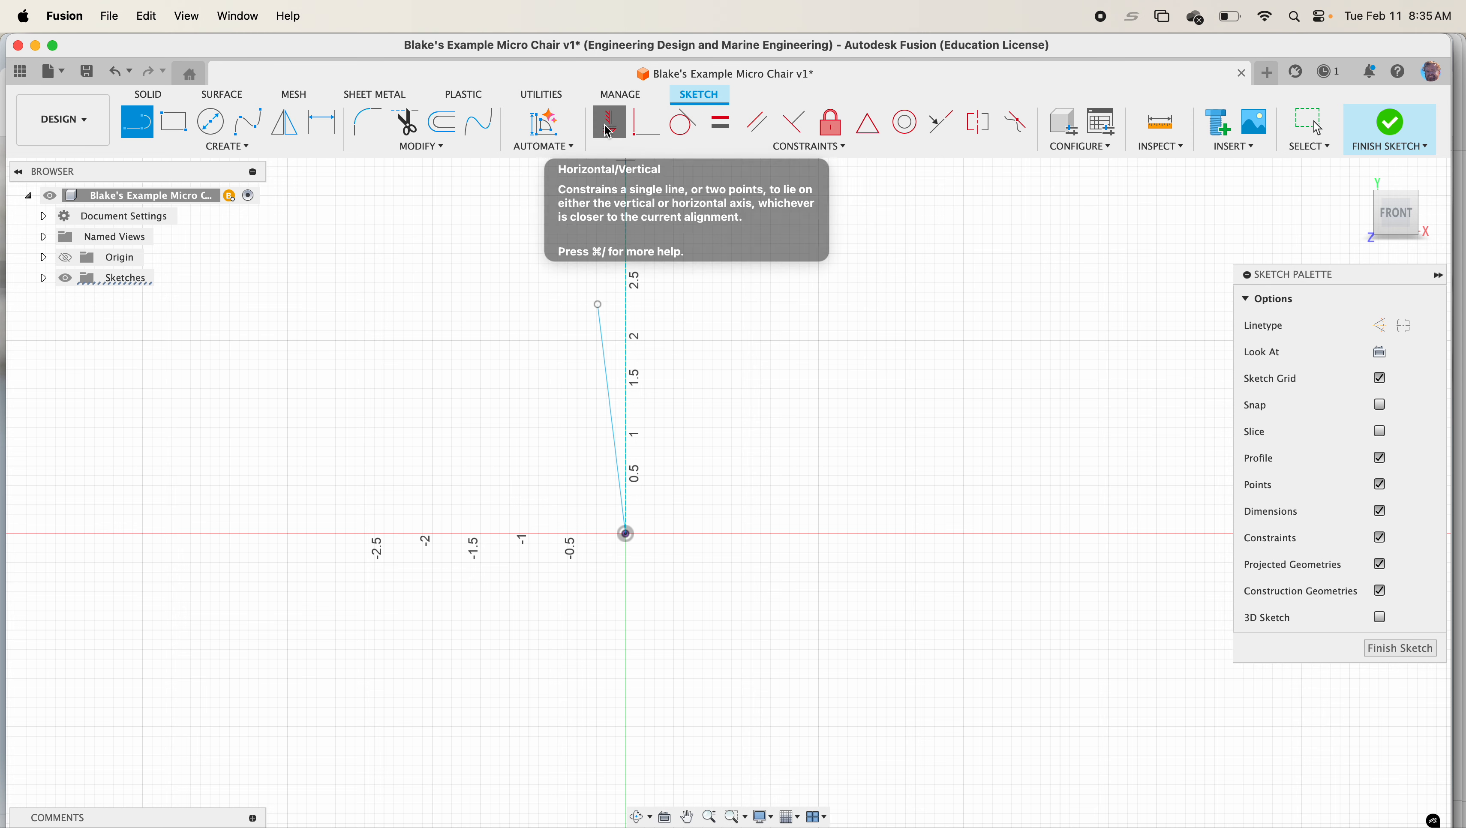
left_click(604, 346)
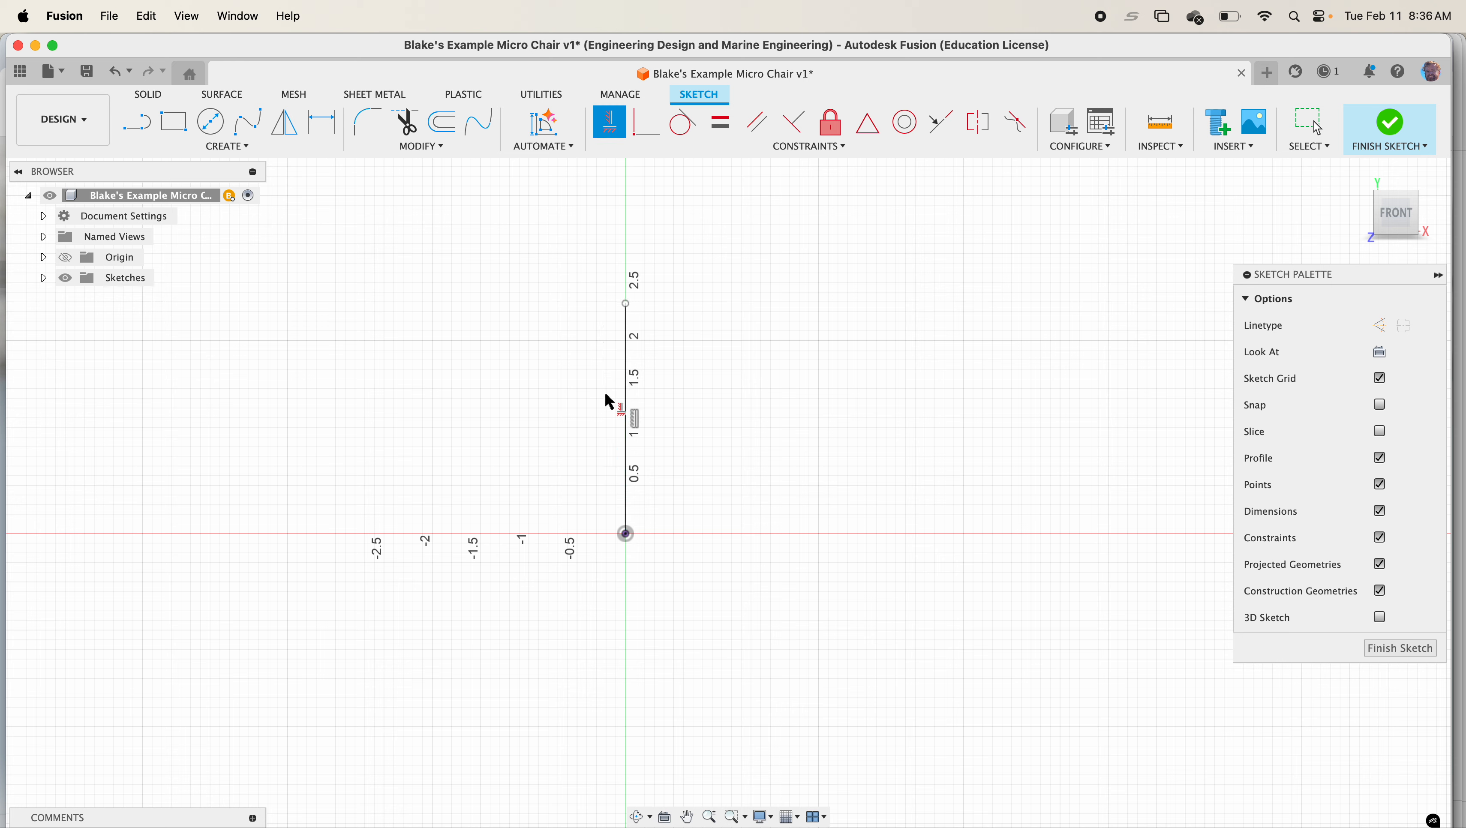
left_click(249, 148)
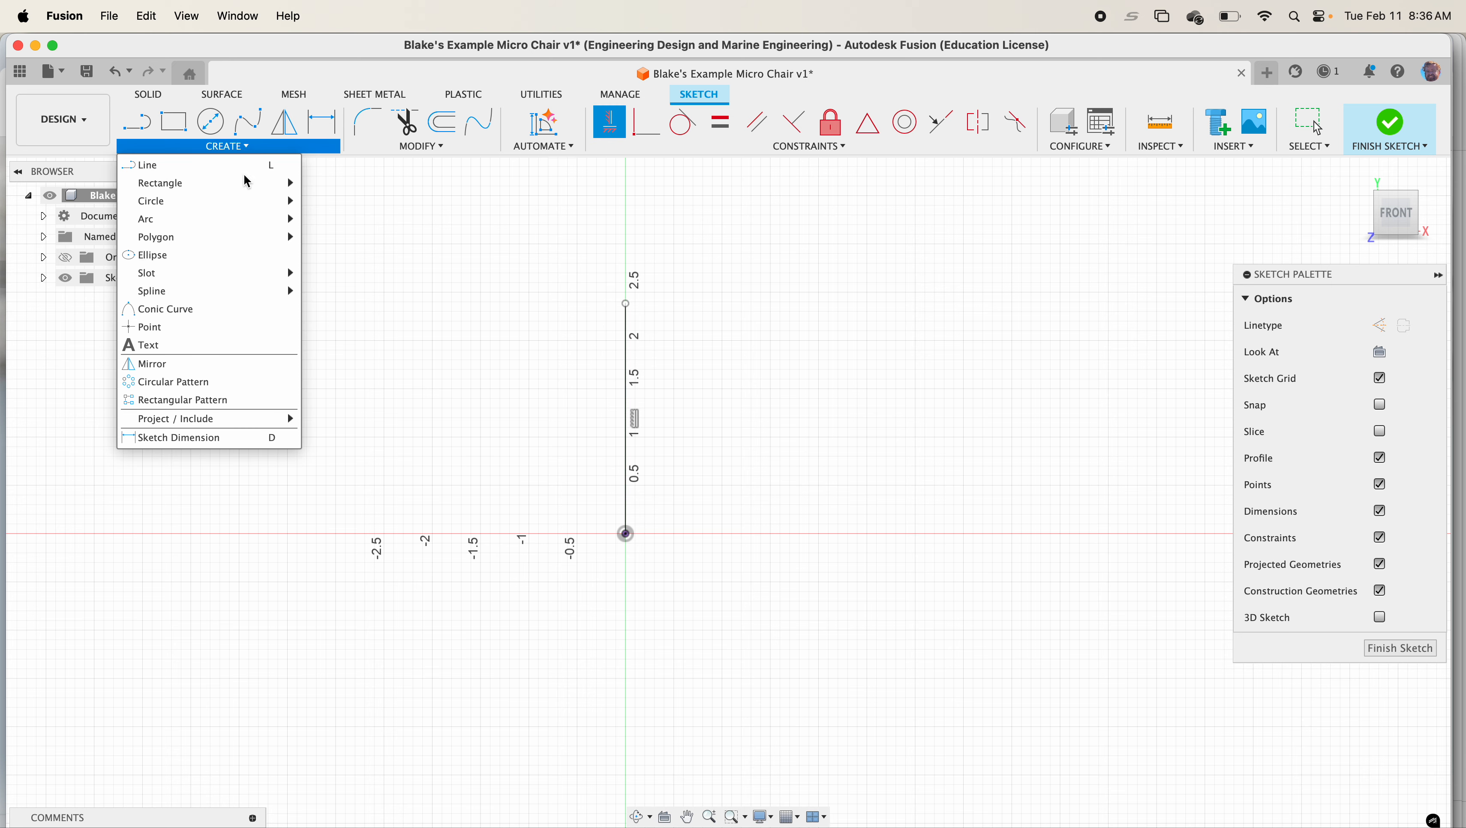
left_click(251, 438)
left_click(626, 438)
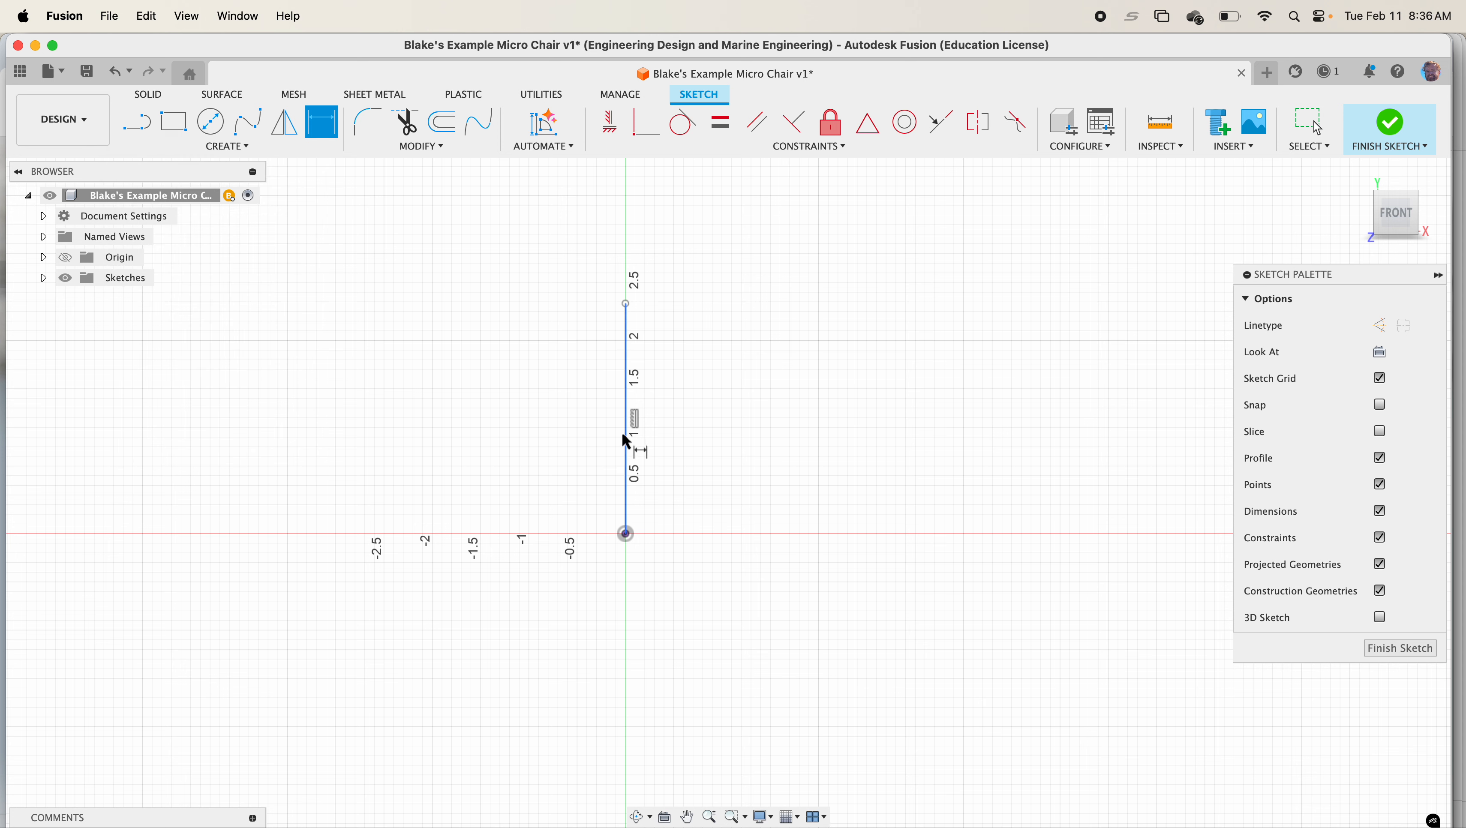
left_click(576, 426)
type("2.5")
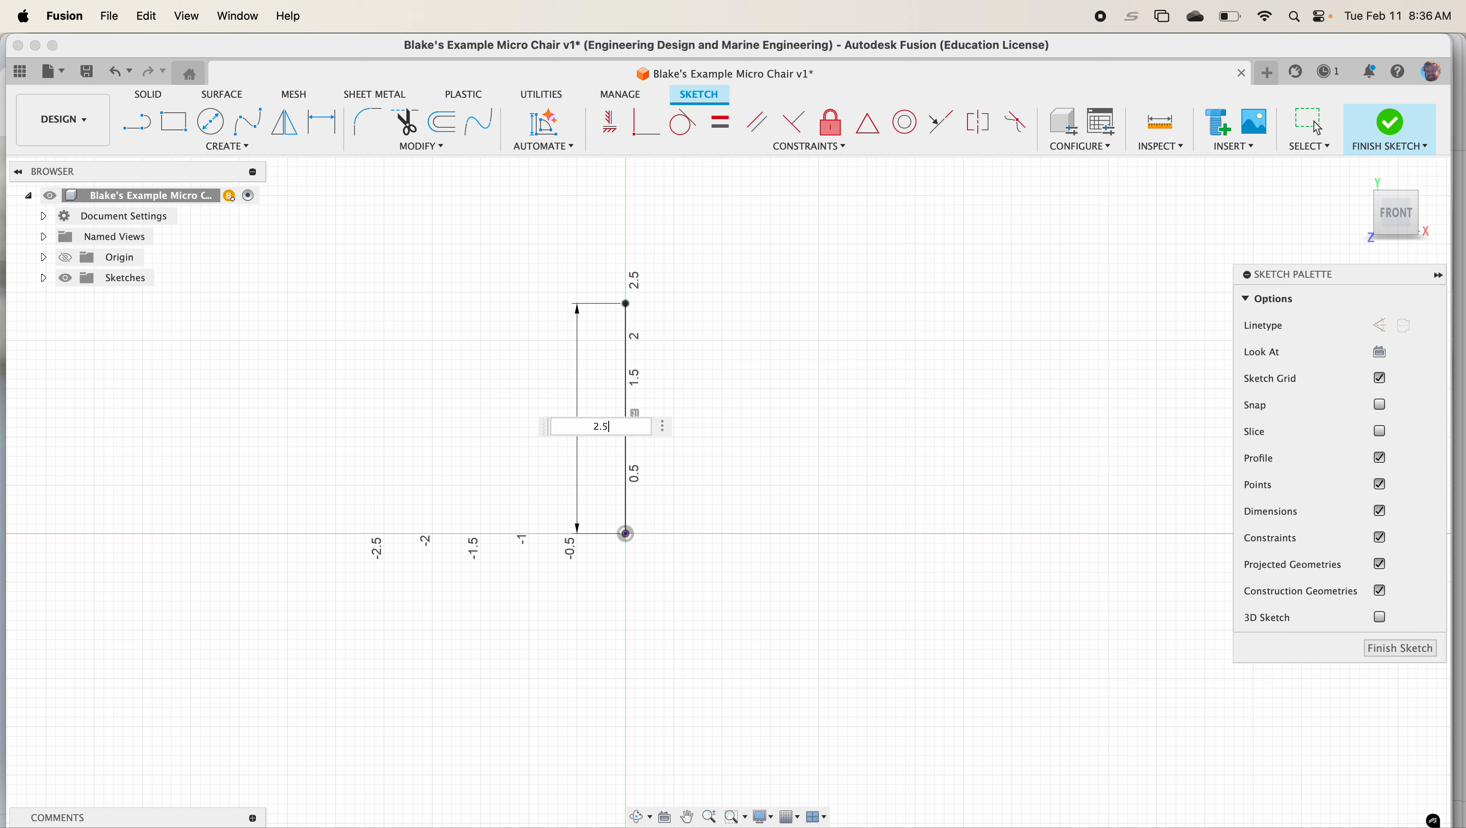
key("Return")
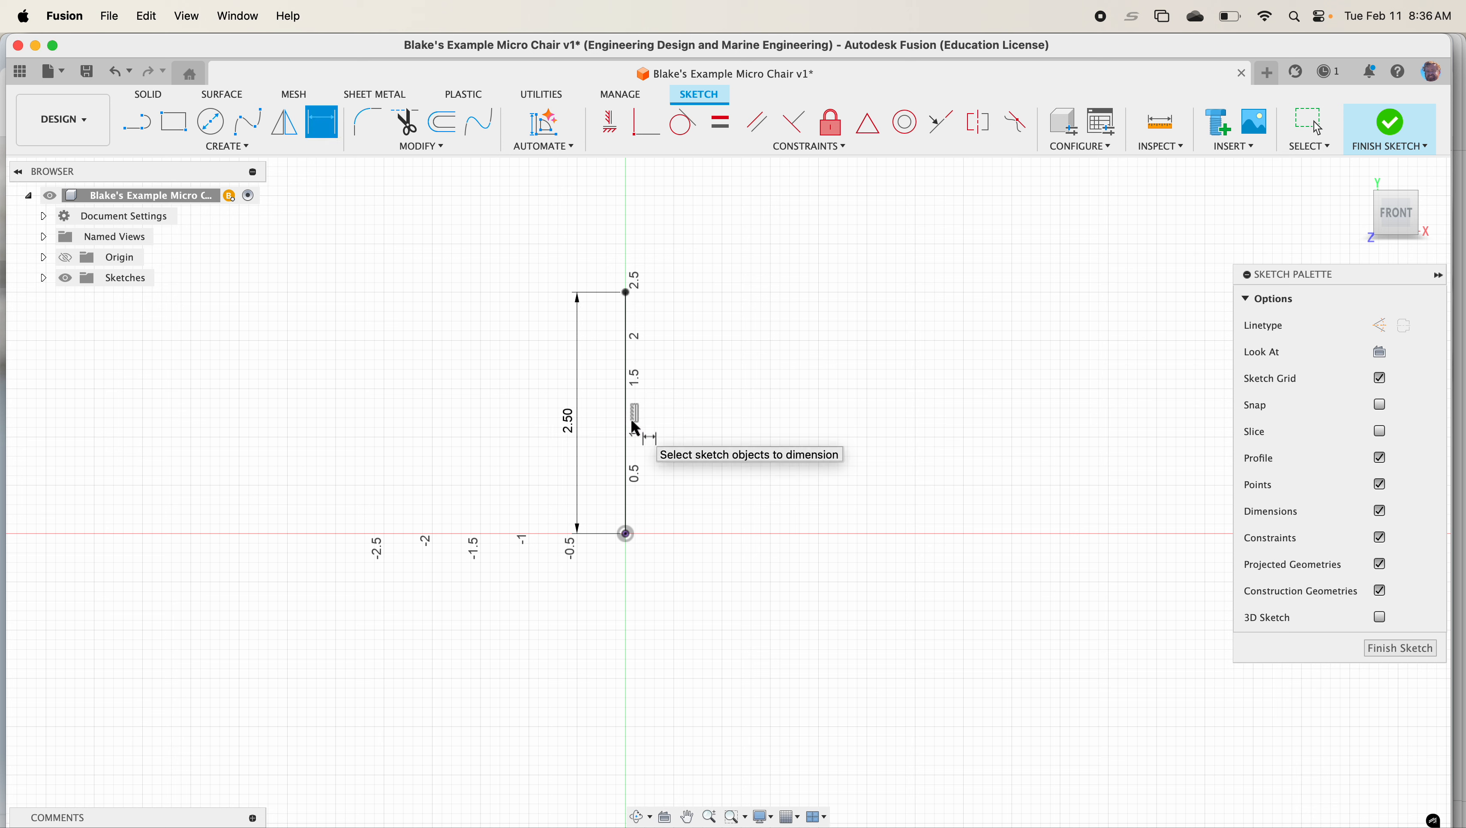
Sketch a closed chair-shaped outline of connected lines from the top of the vertical line back to the origin
key("l")
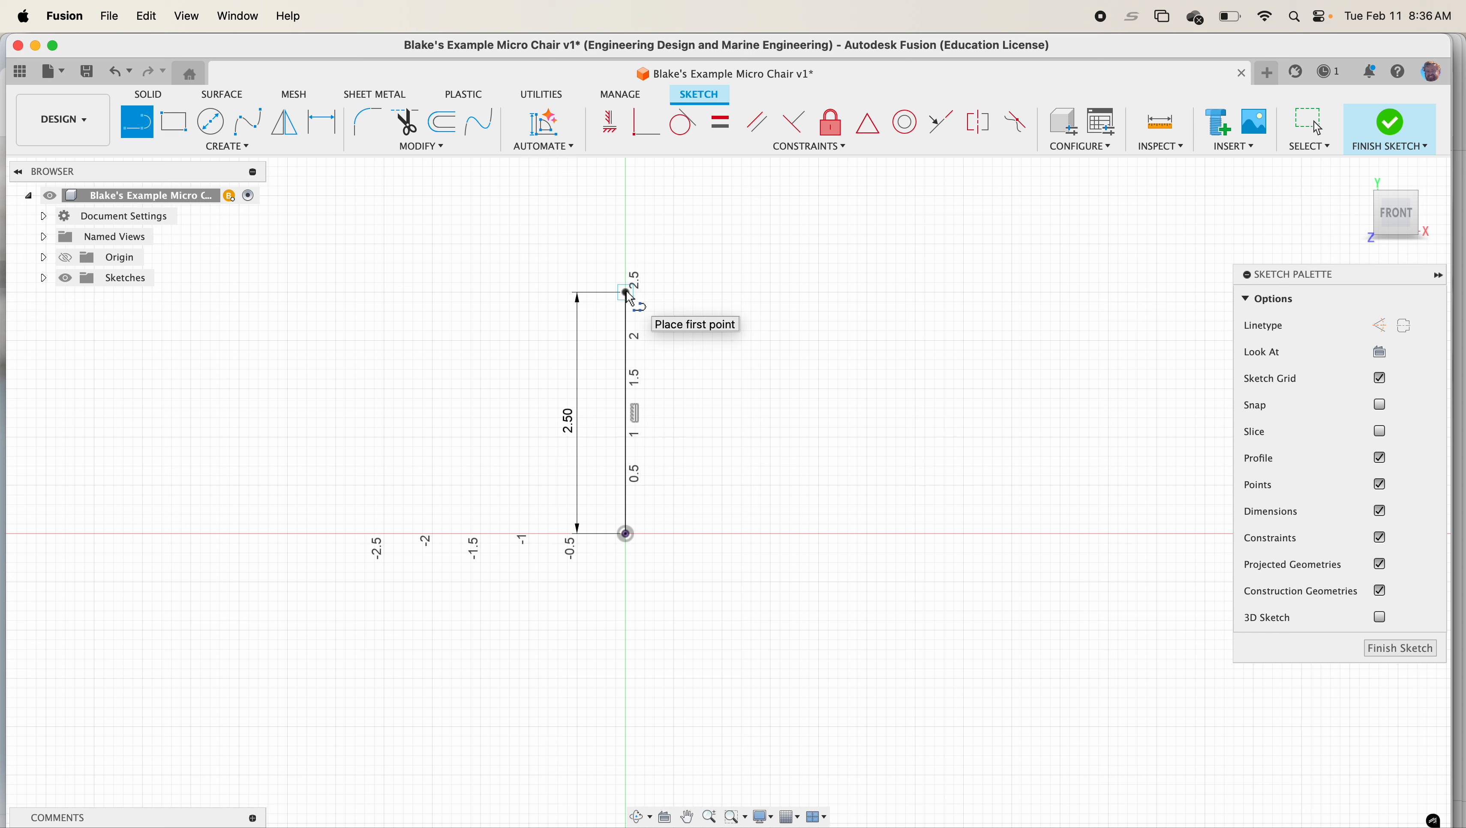
left_click(625, 293)
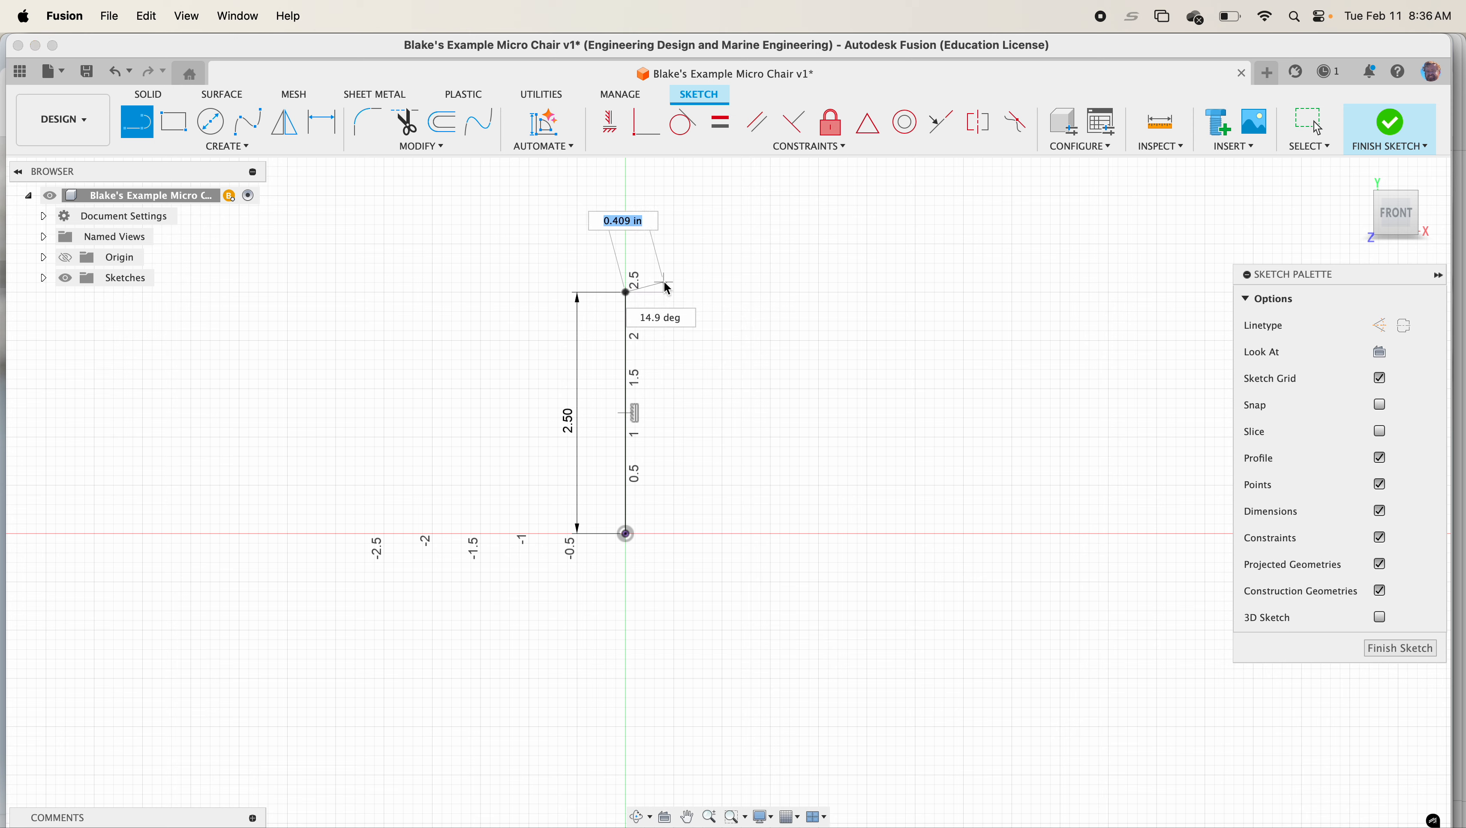
left_click(665, 279)
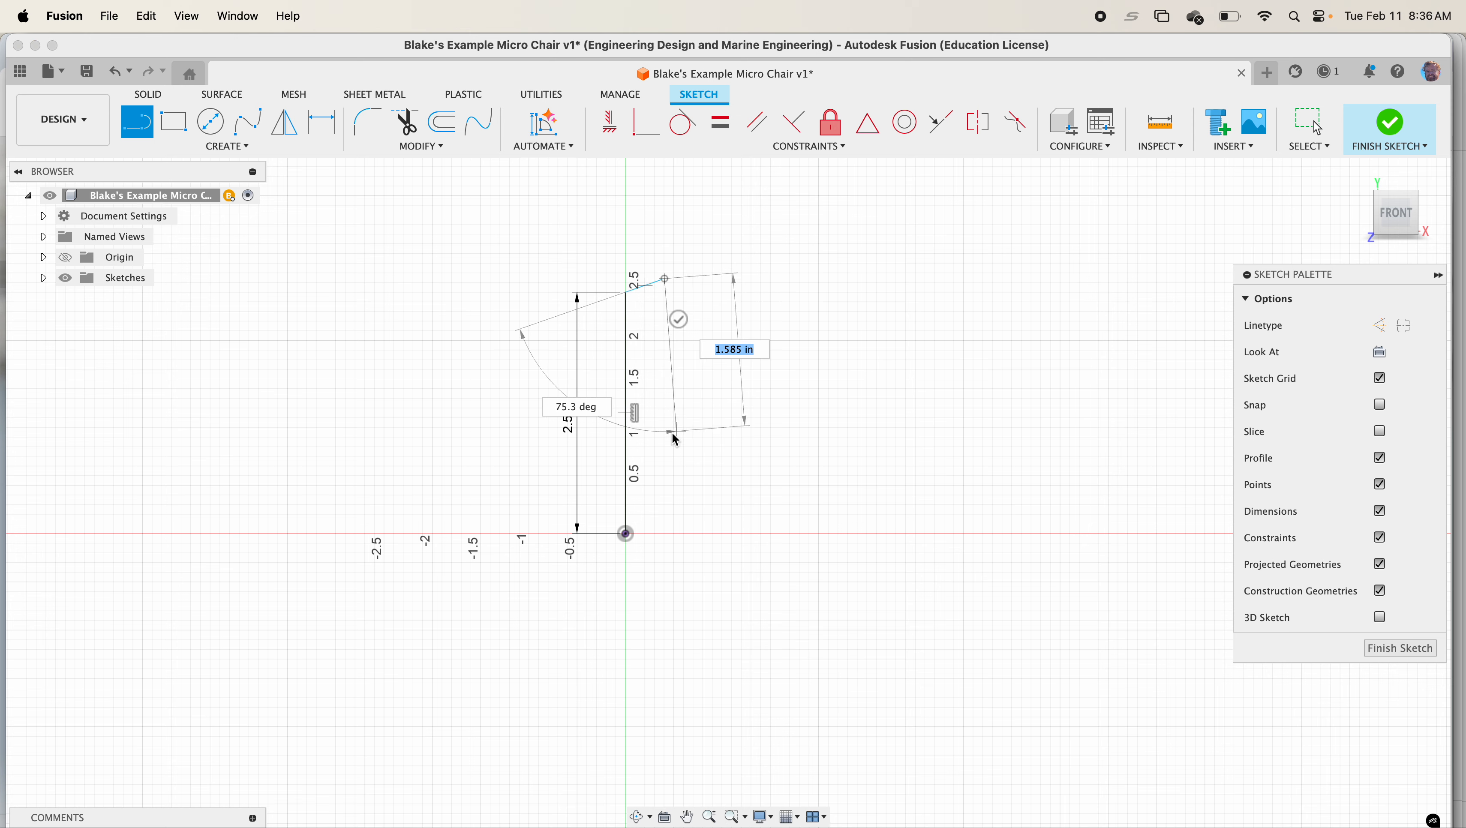
left_click(664, 438)
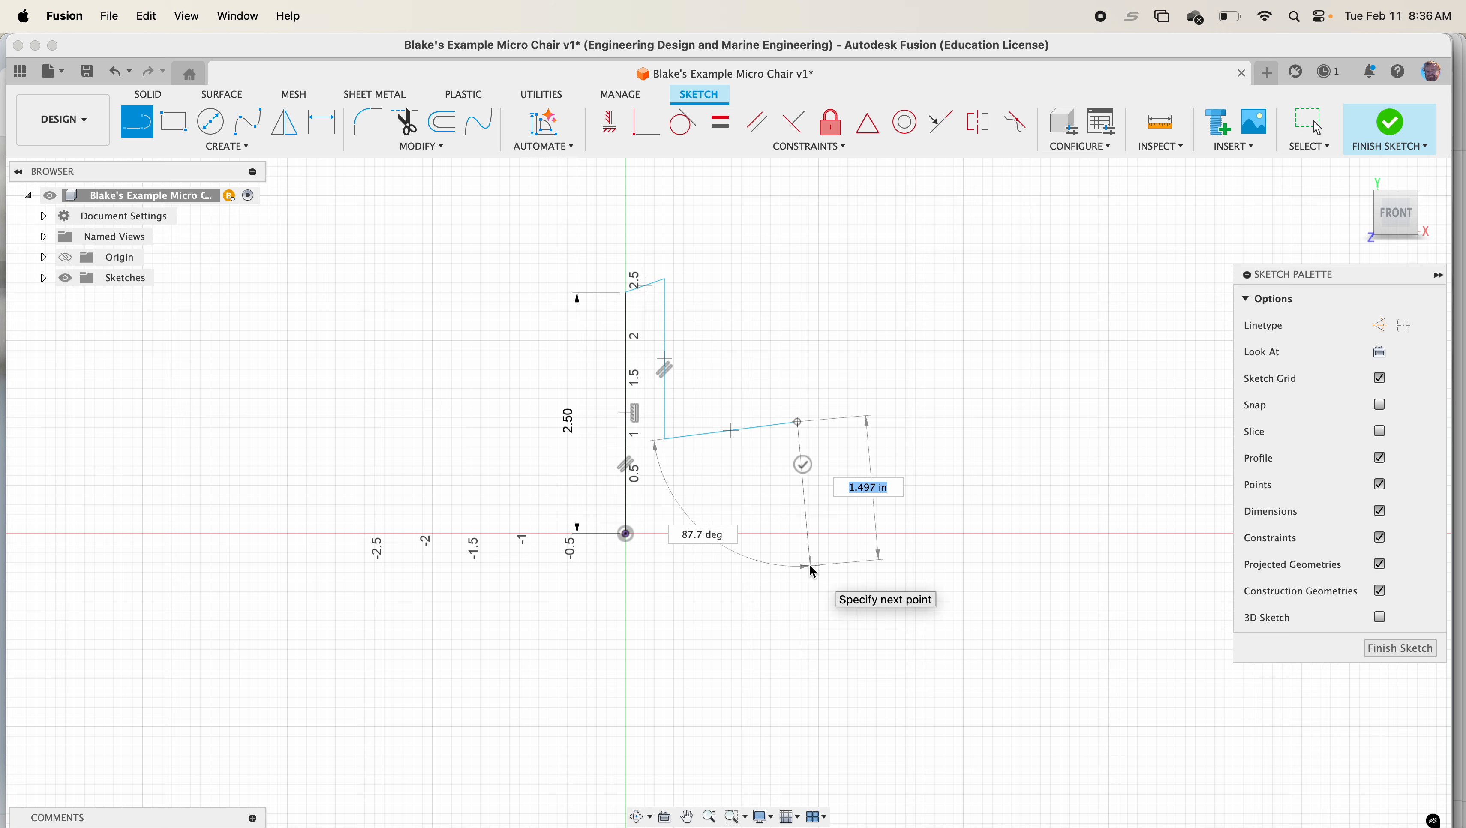
left_click(786, 555)
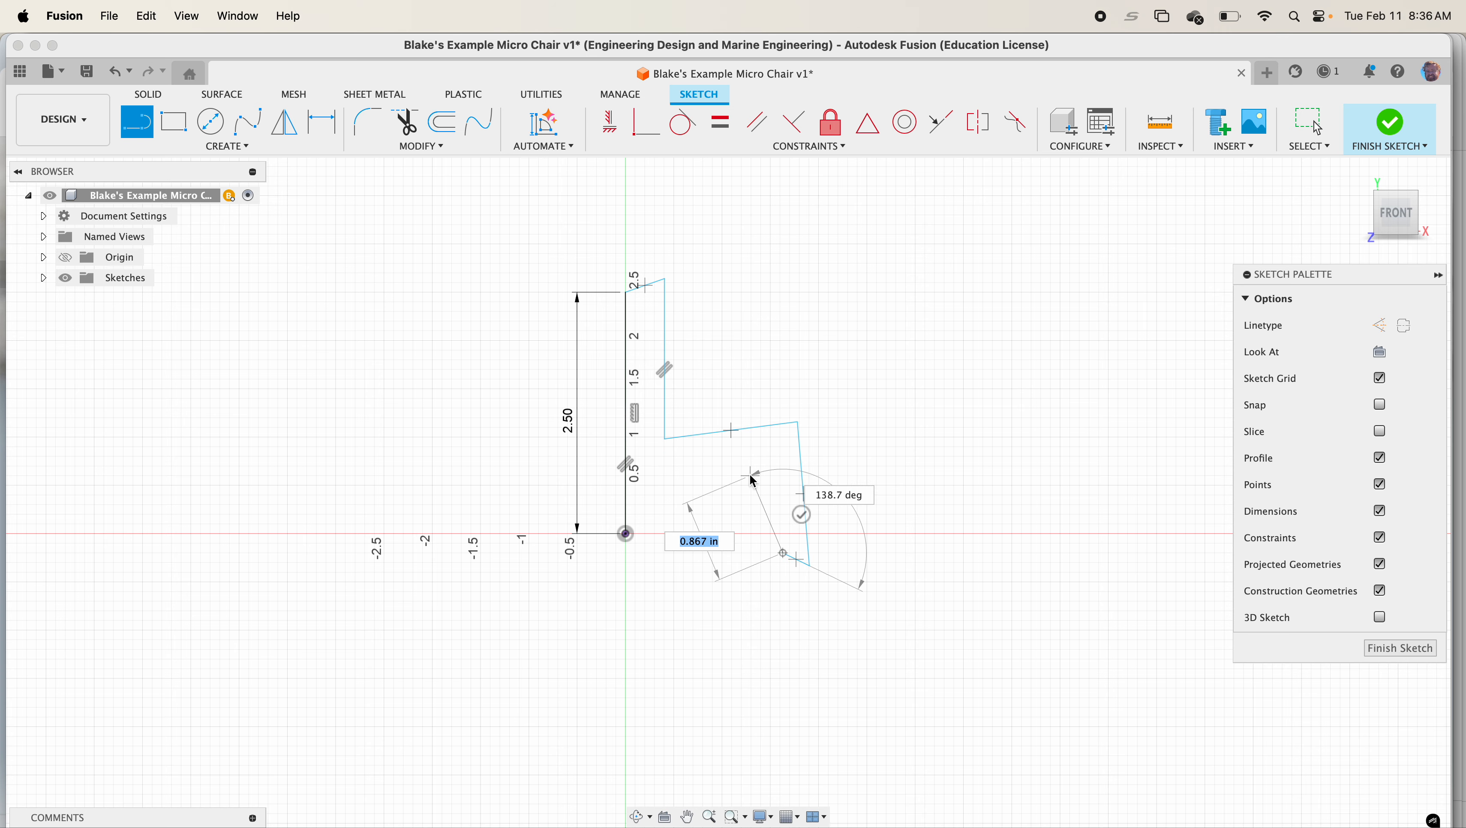
left_click(751, 475)
left_click(679, 475)
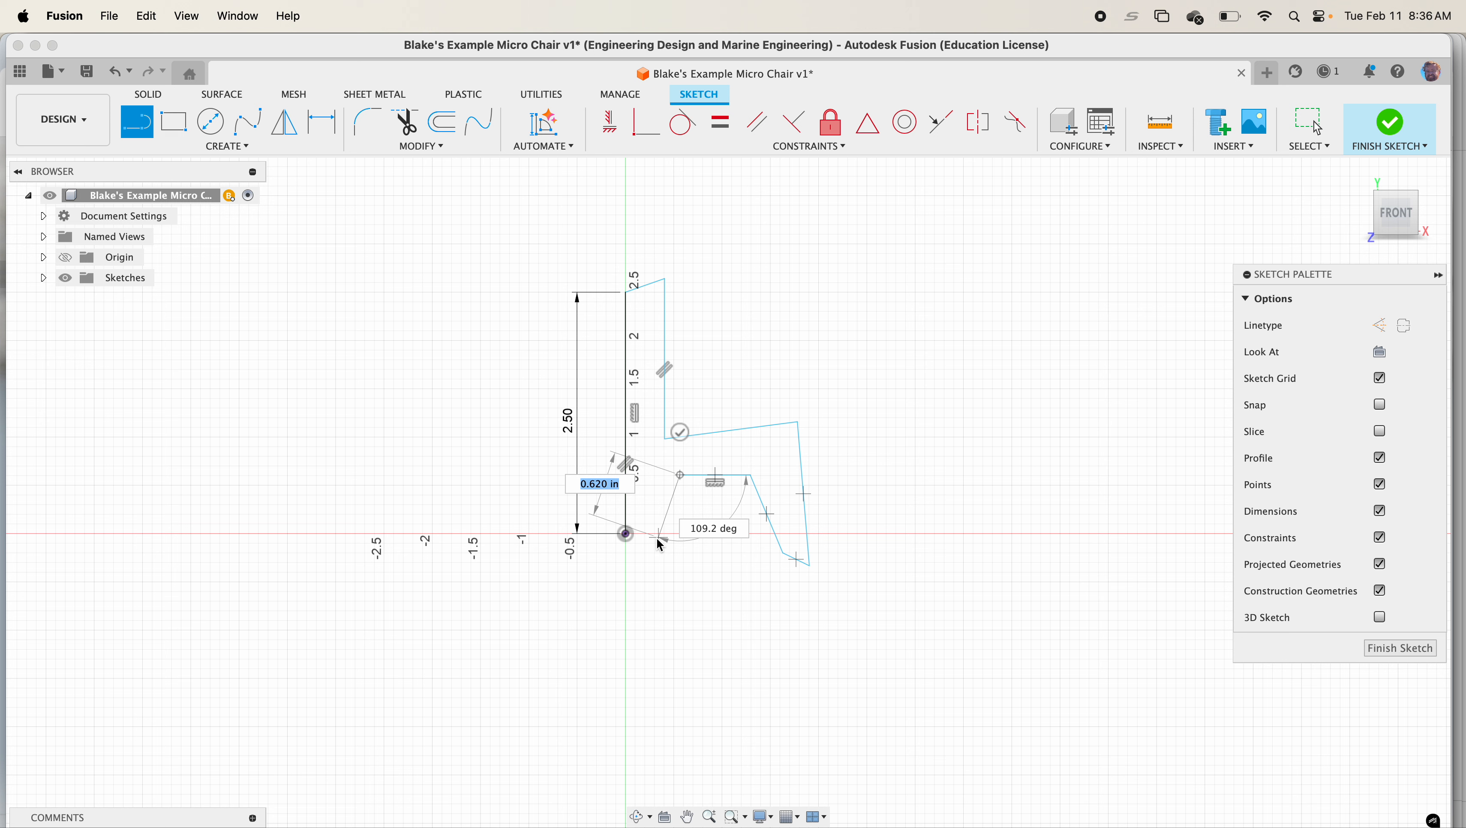
left_click(656, 540)
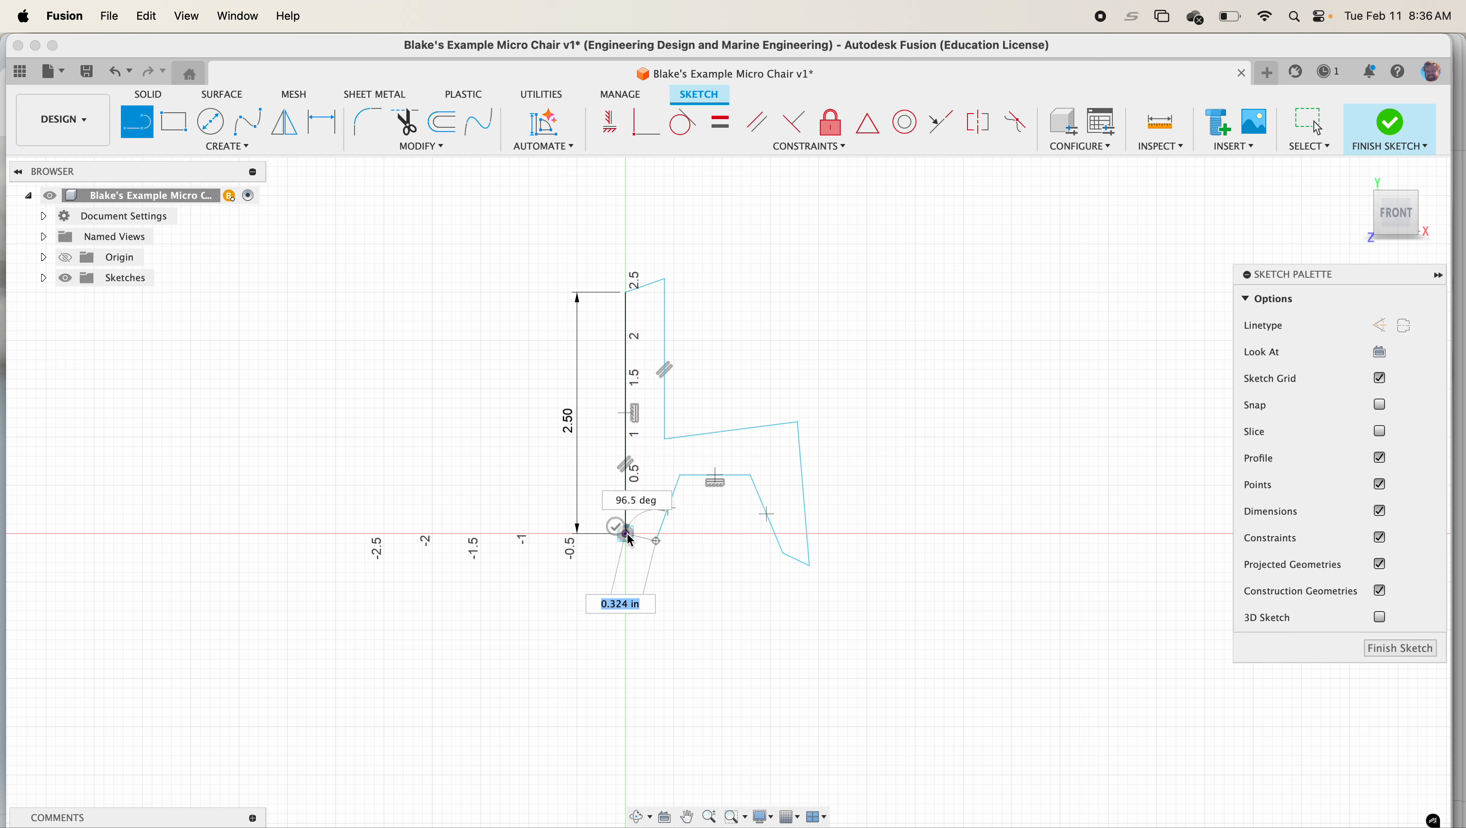
left_click(626, 534)
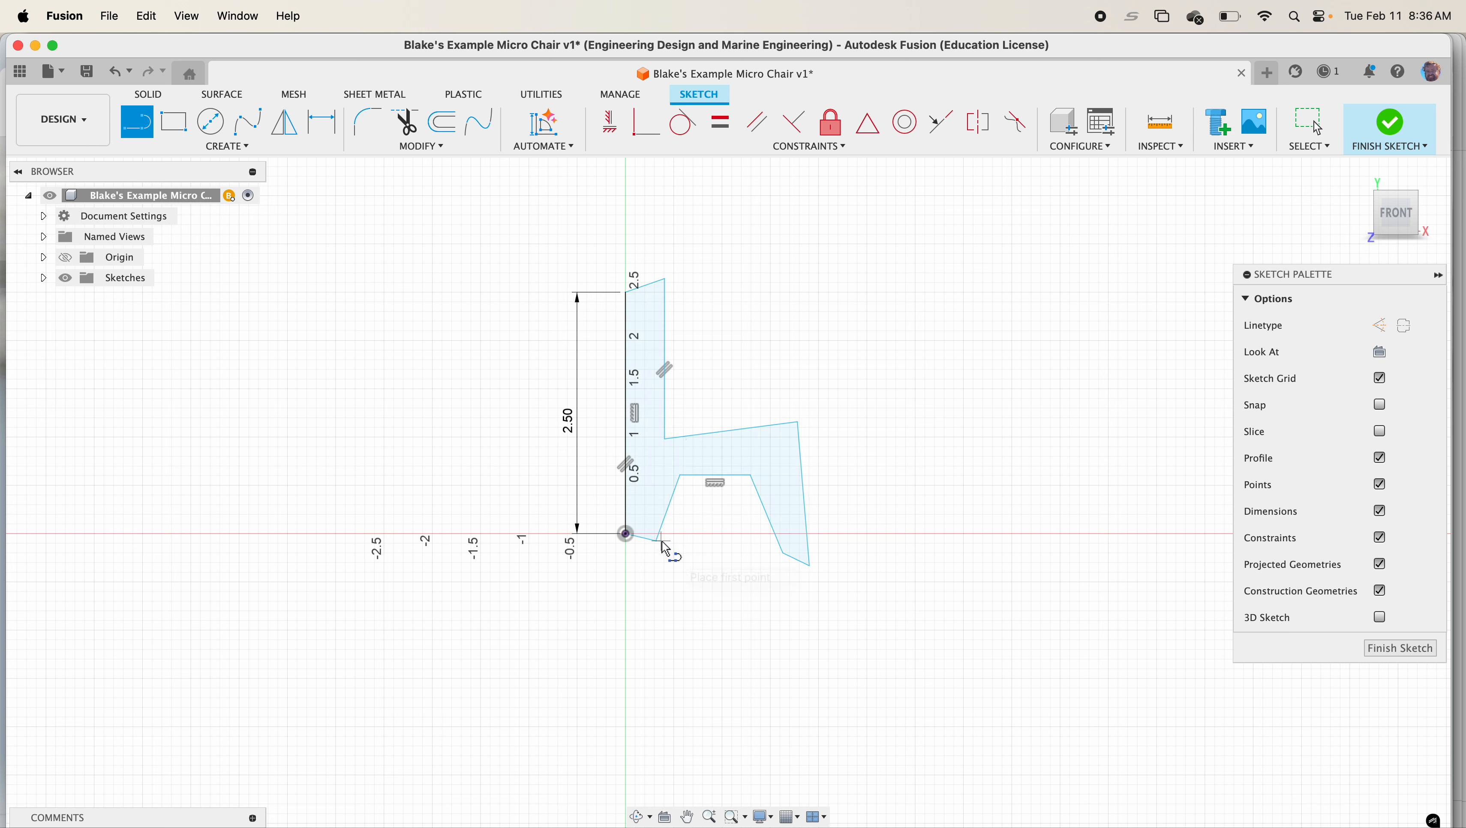
Undo the outline's closing line and redraw a short bottom segment near the origin
key("Escape")
key("super+z")
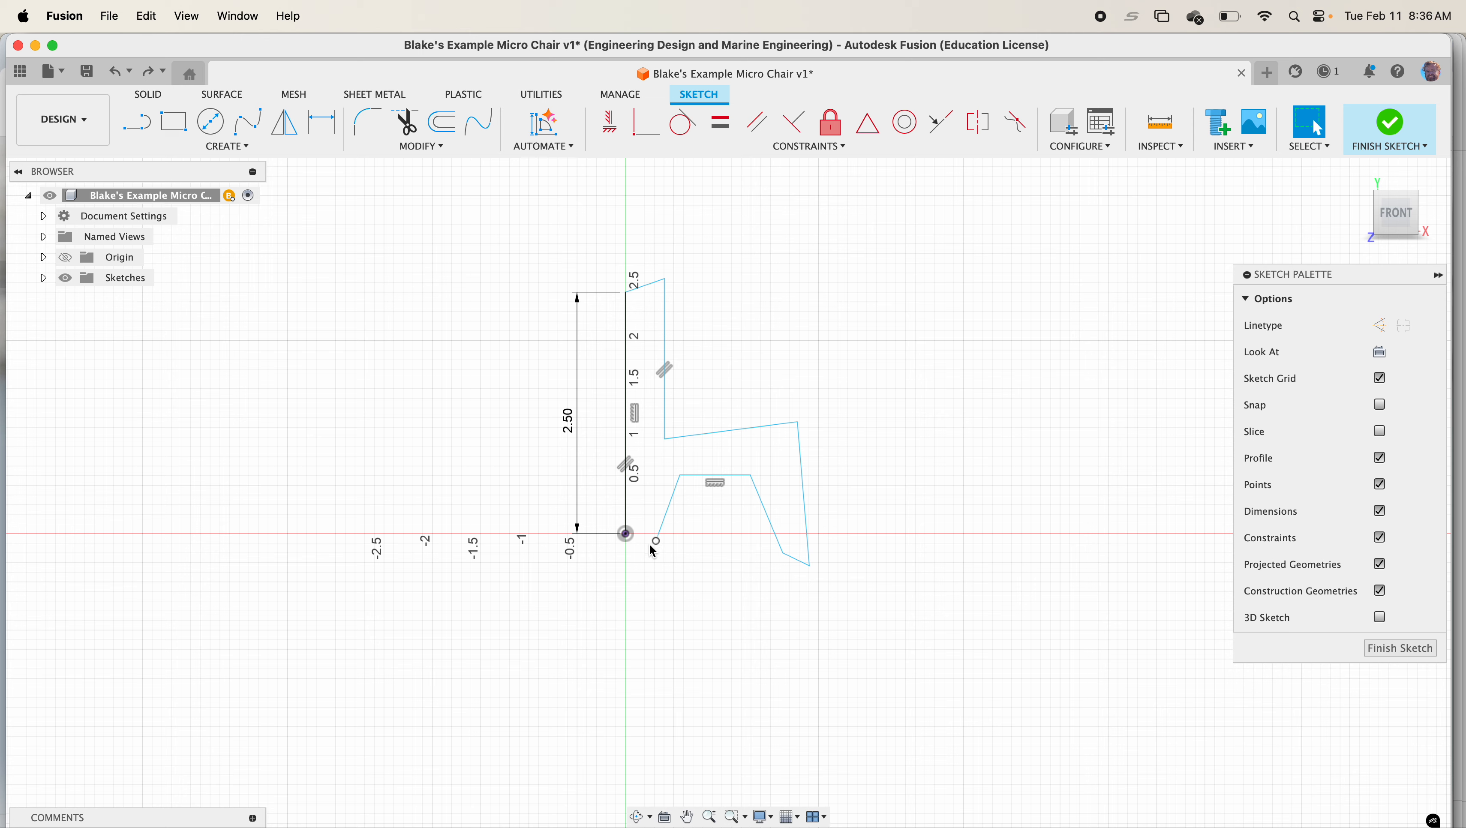
key("l")
left_click(640, 549)
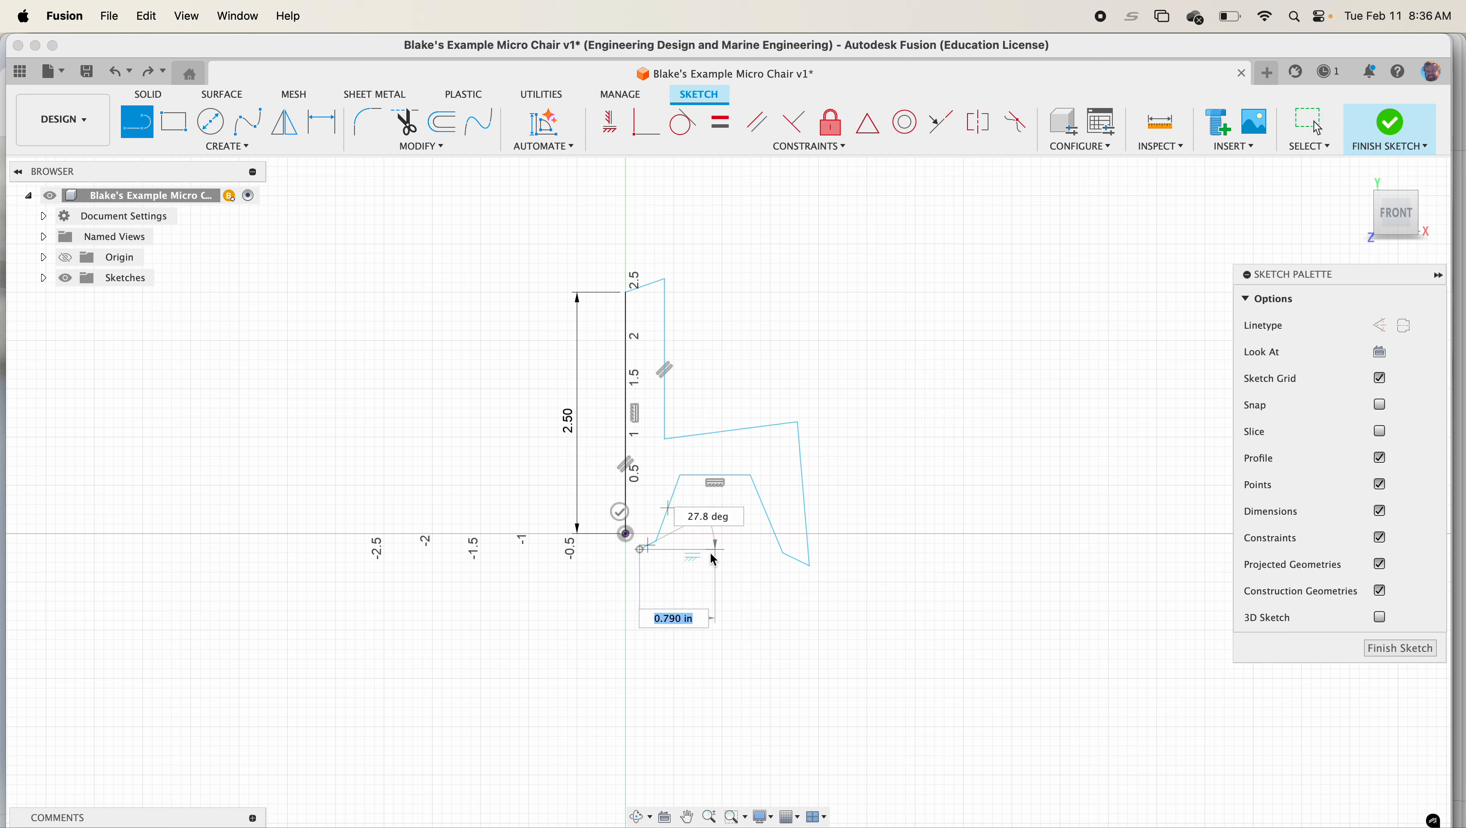
key("Escape")
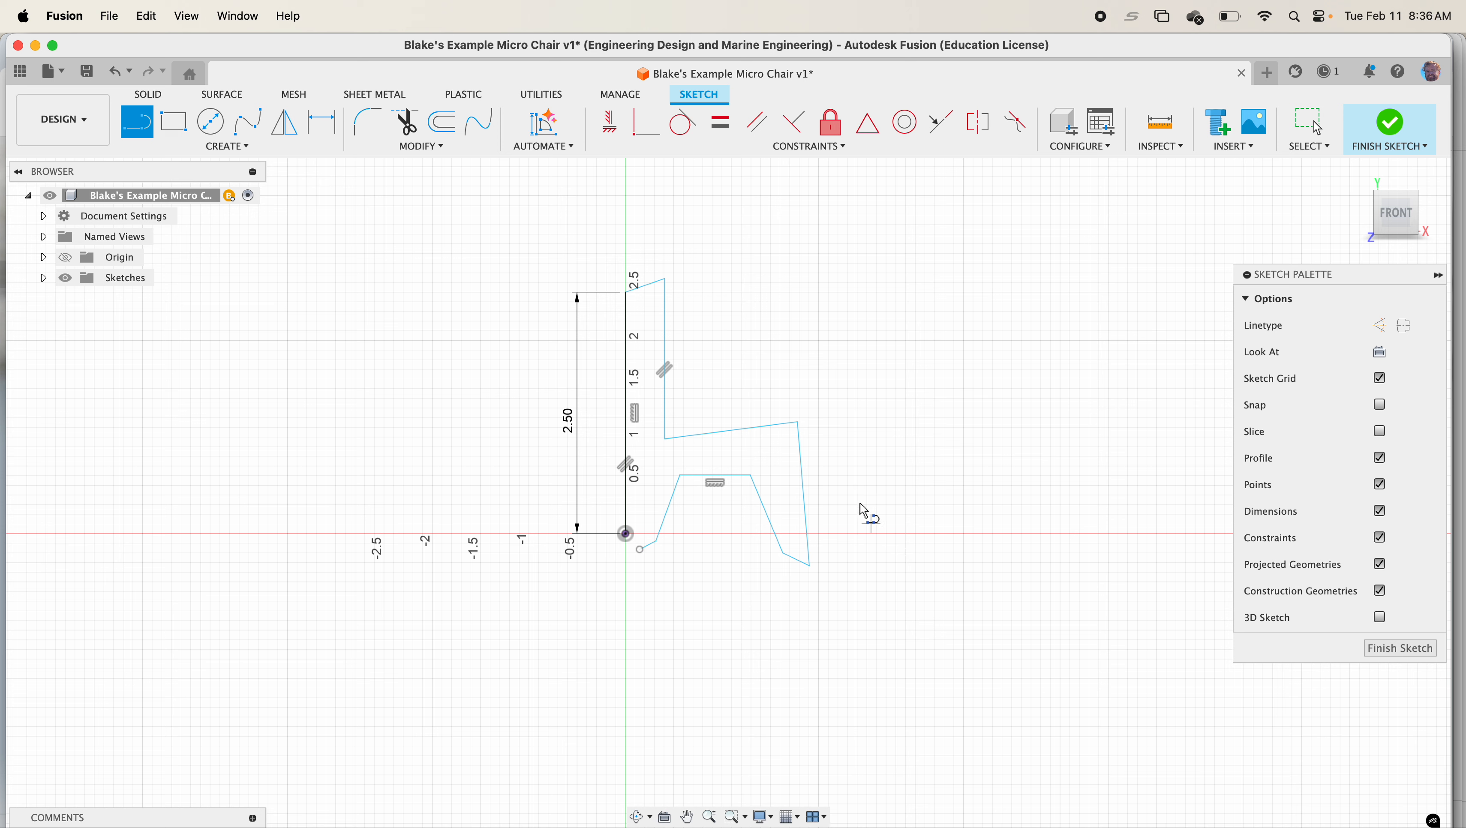
Constrain the outline's top, seat and foot lines horizontal and its leg lines vertical
left_click(607, 120)
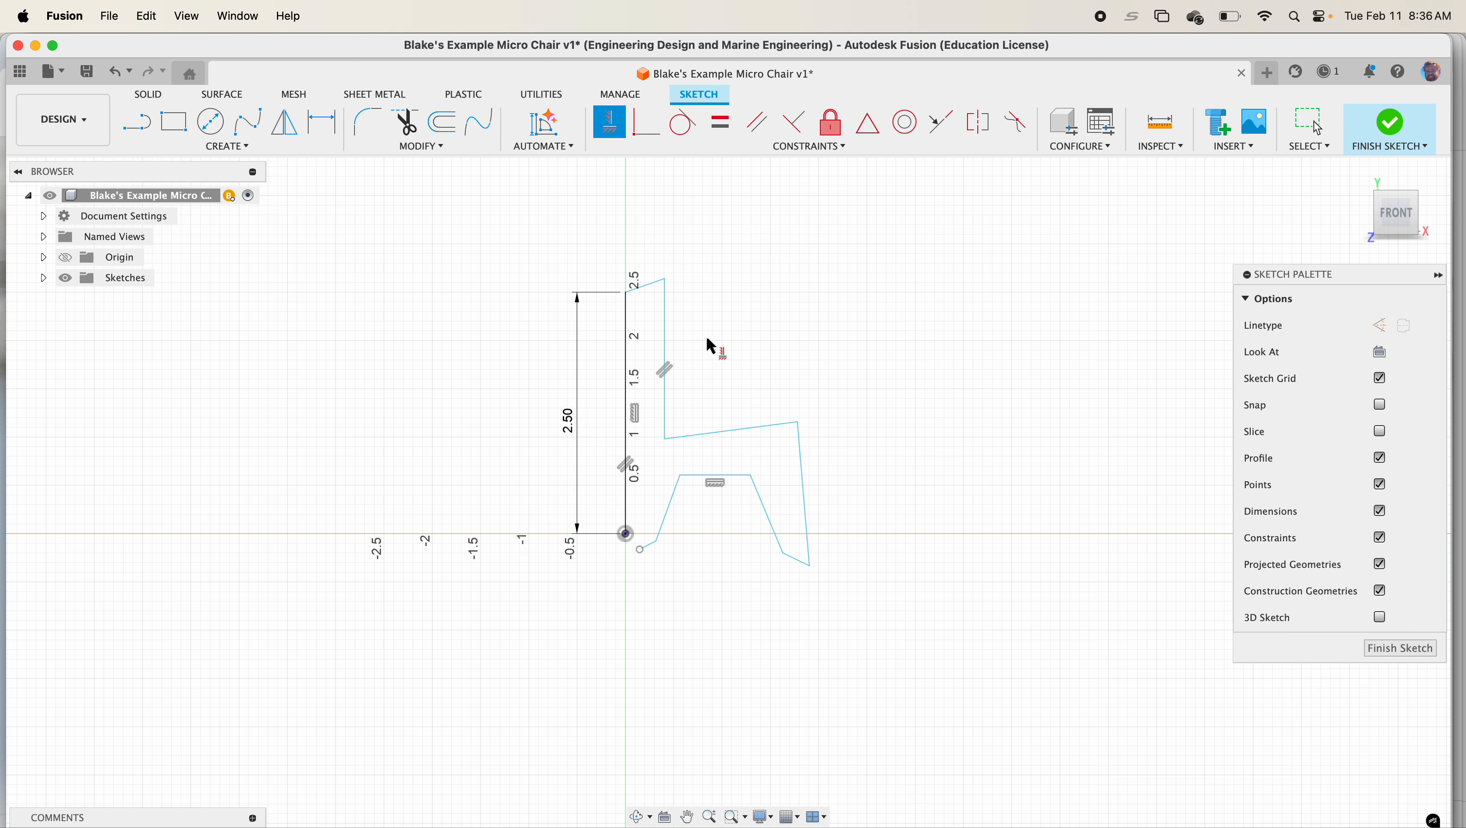
left_click(739, 434)
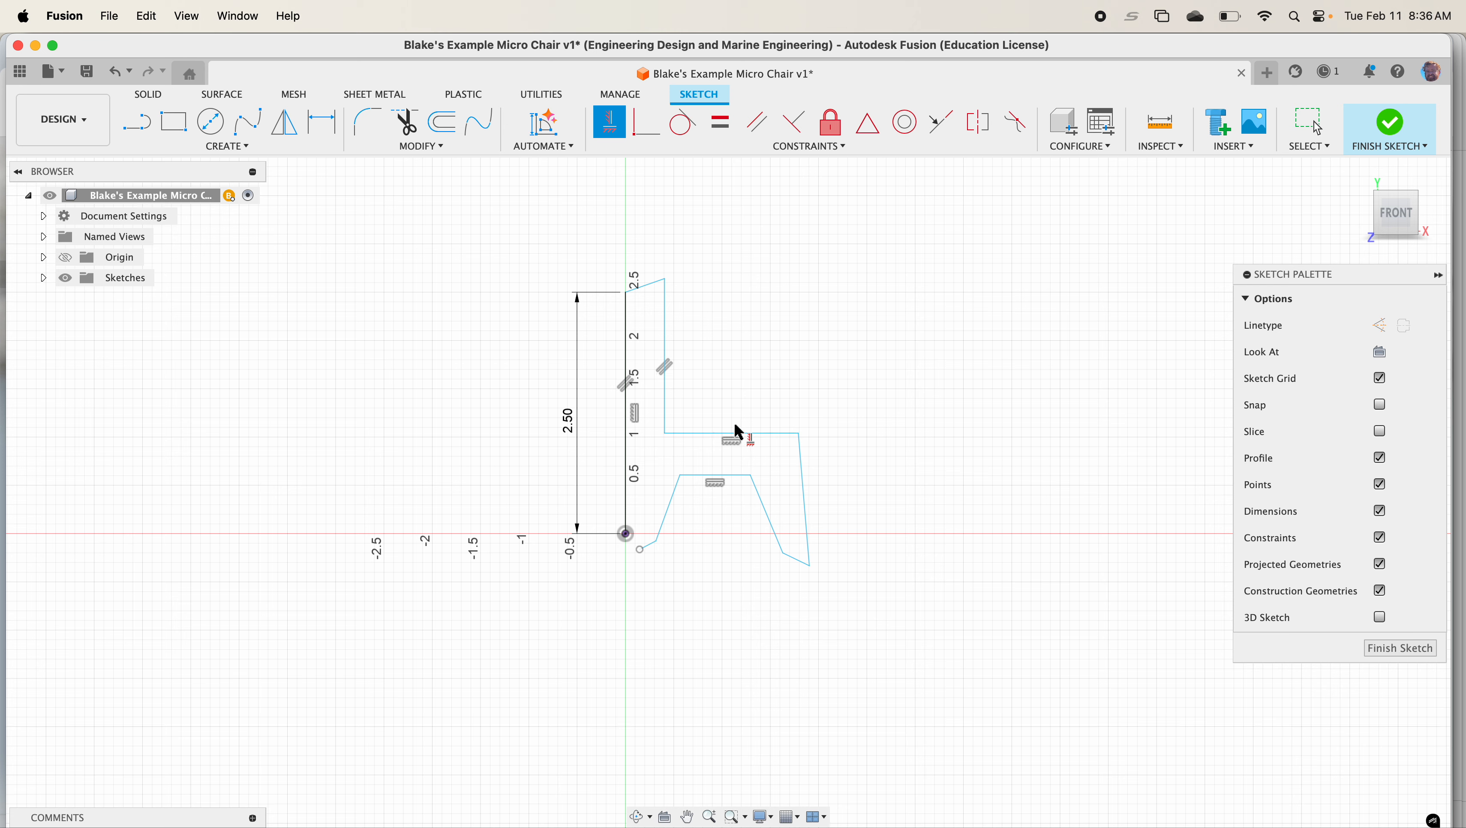
left_click(645, 288)
left_click(800, 561)
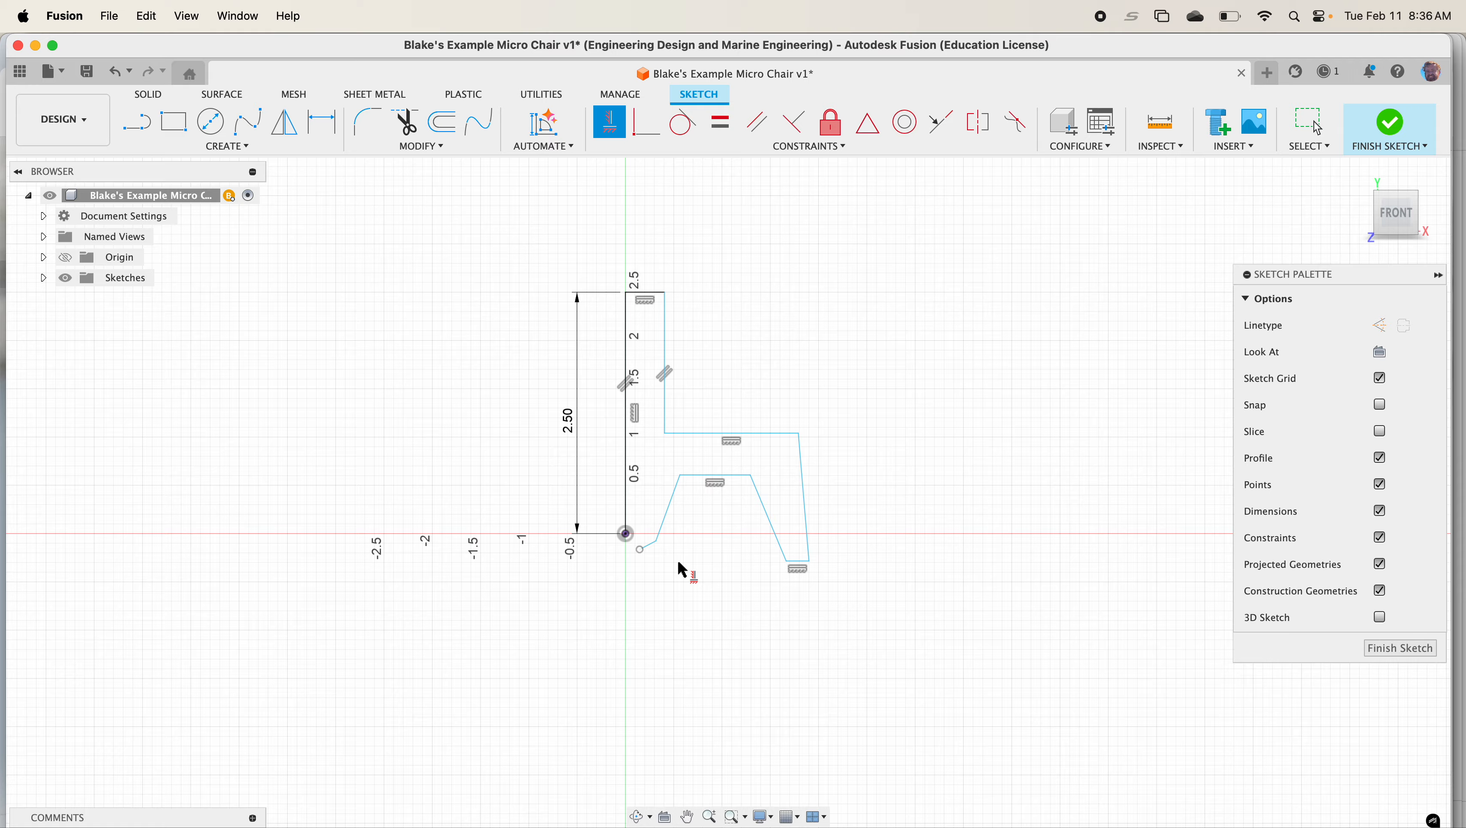
left_click(652, 550)
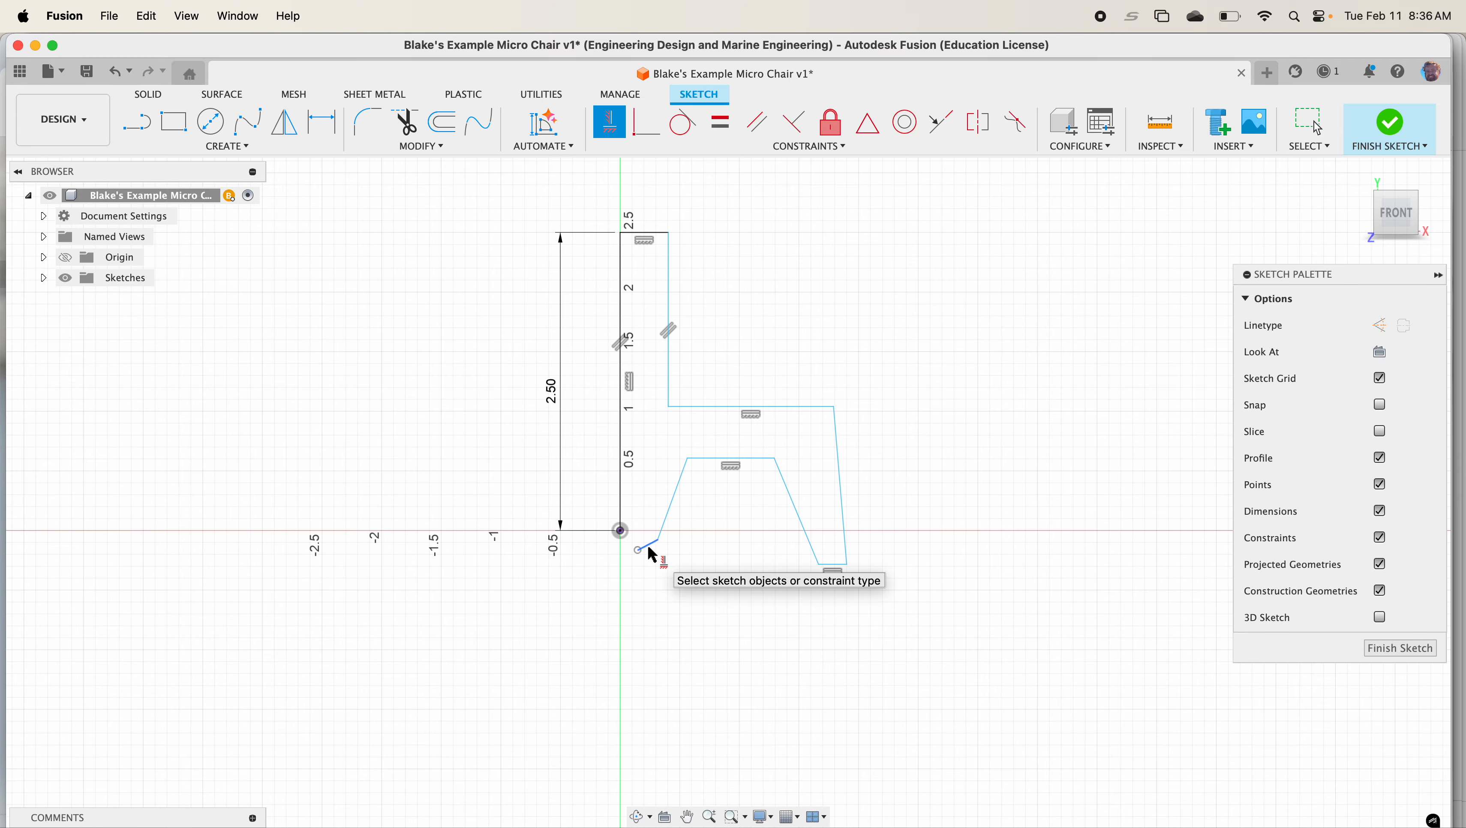
left_click(842, 522)
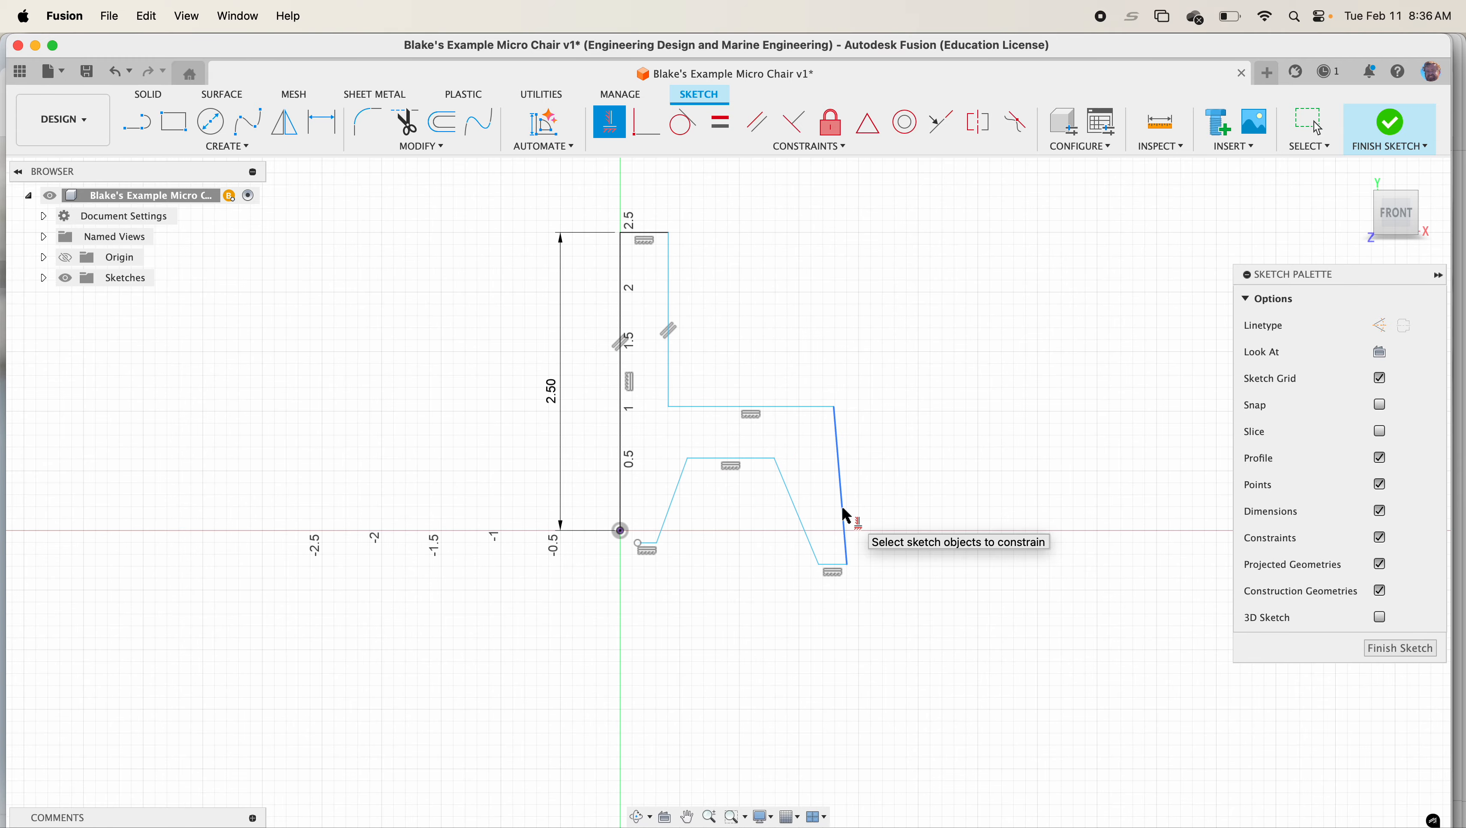
left_click(801, 521)
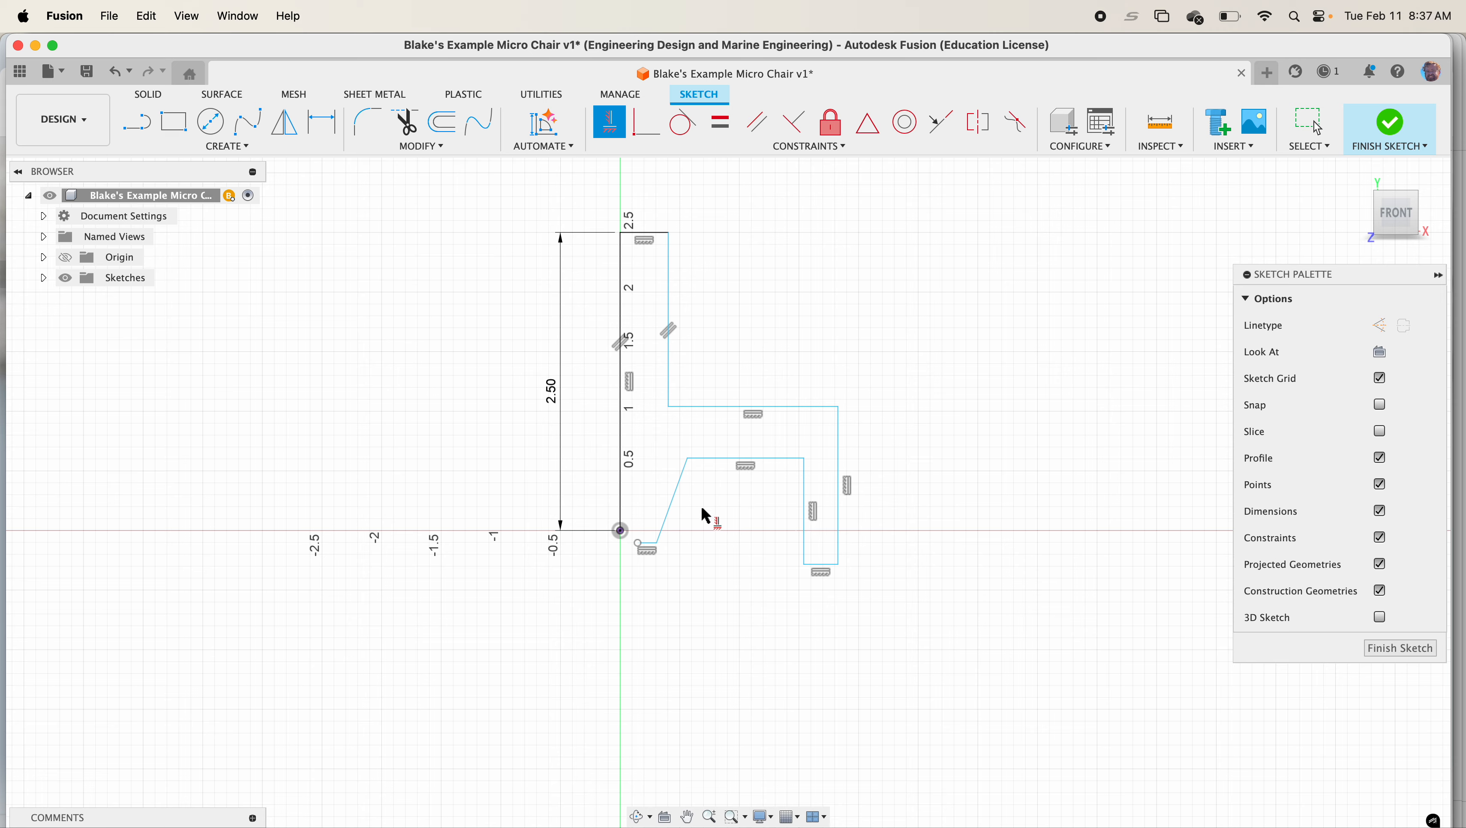
left_click(673, 503)
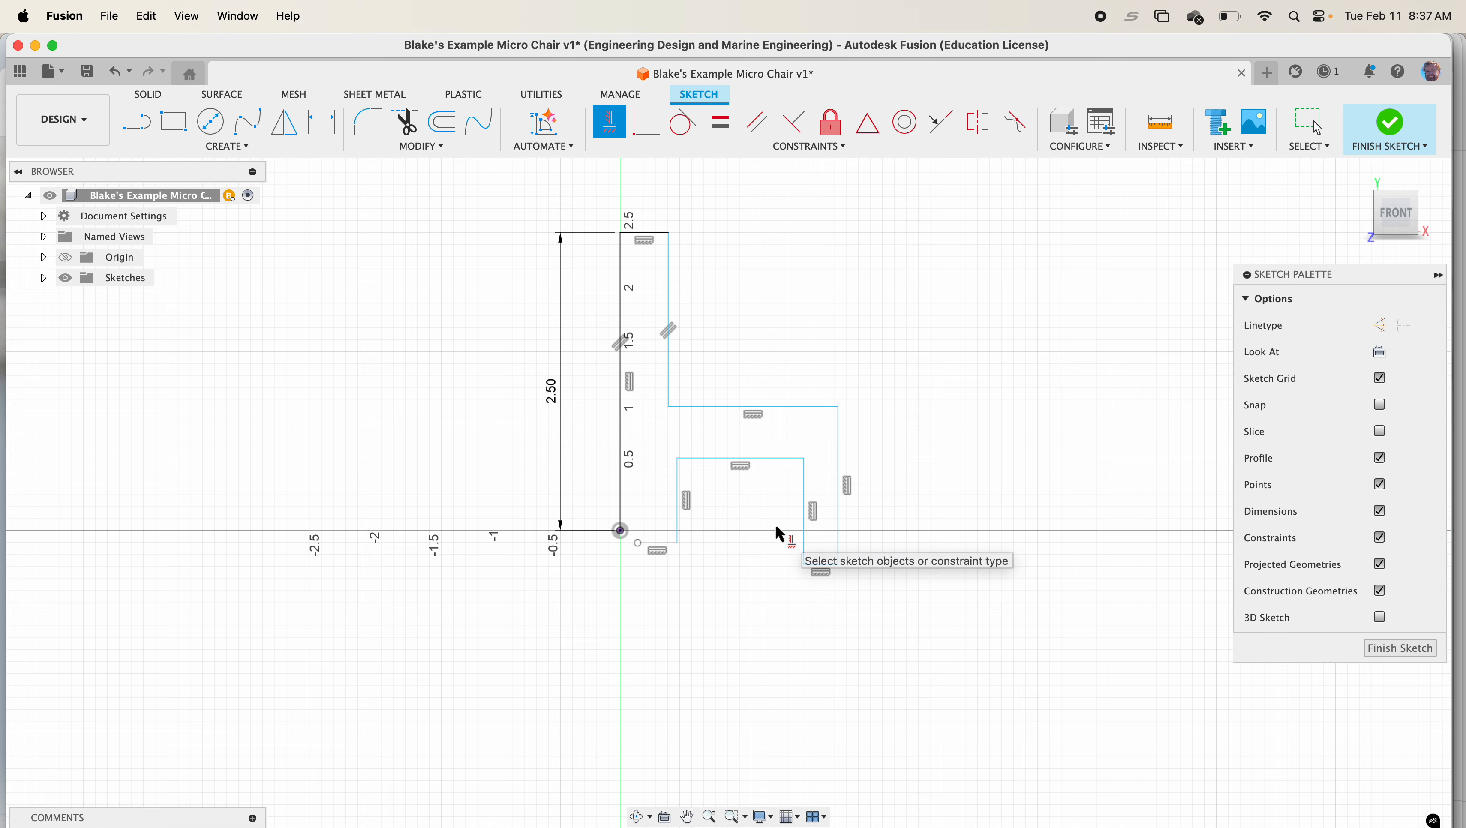
Make the loose bottom endpoint coincident with the origin to close the profile
left_click(651, 135)
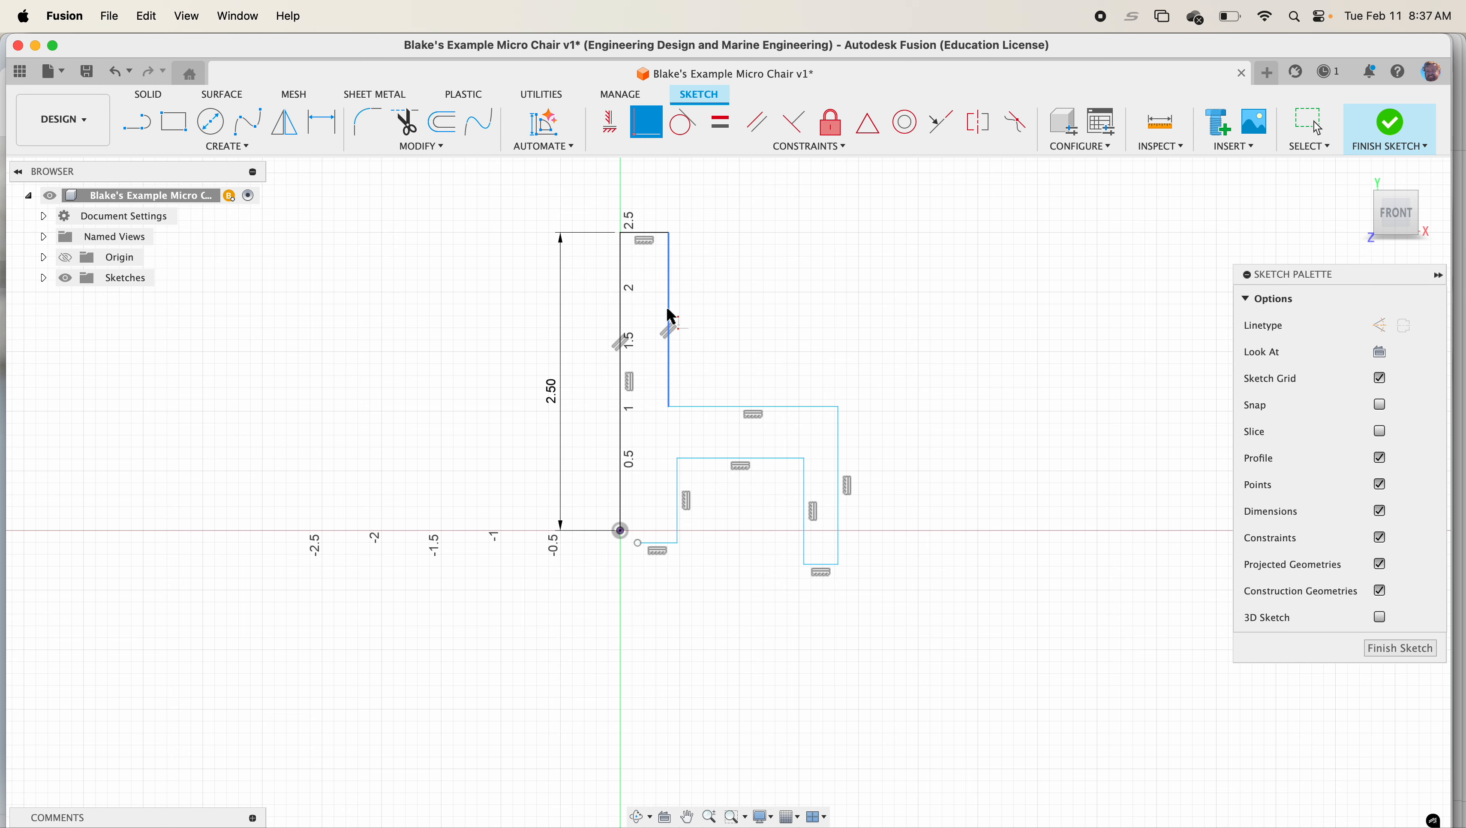
left_click(637, 542)
left_click(621, 530)
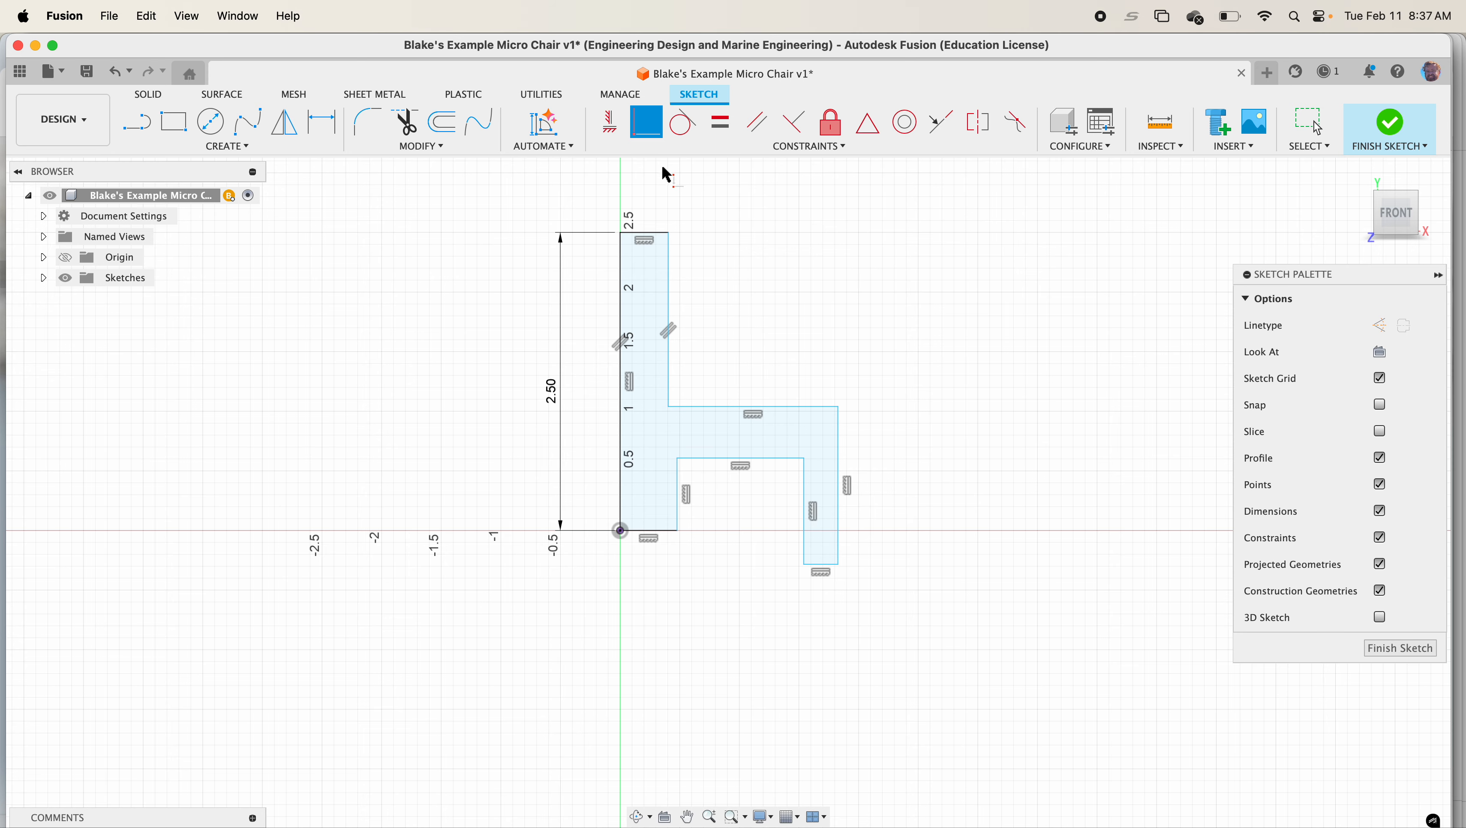
key("Escape")
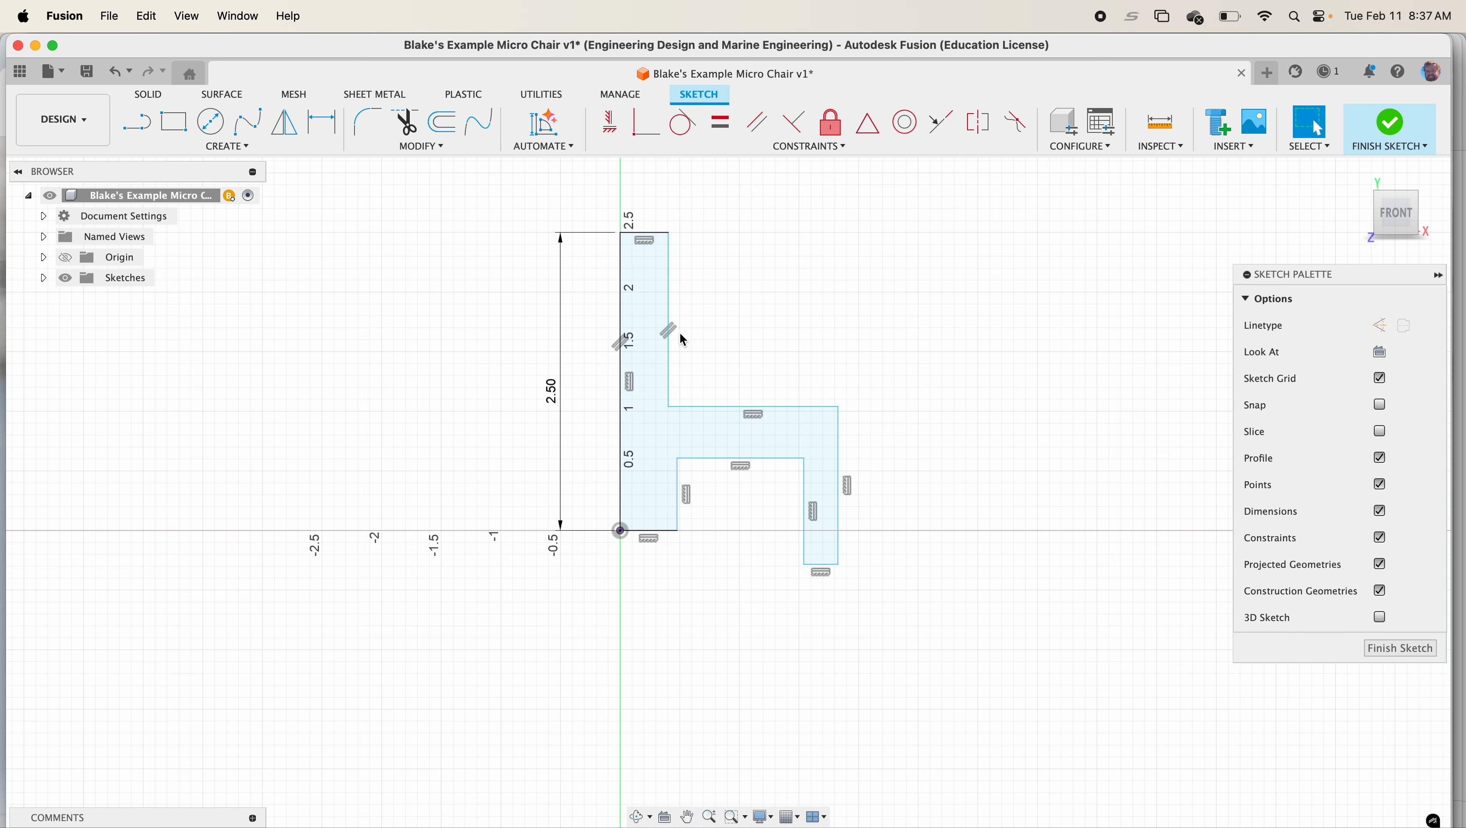
Delete the backrest's parallel constraint and make the two bottom foot lines collinear
left_click(675, 329)
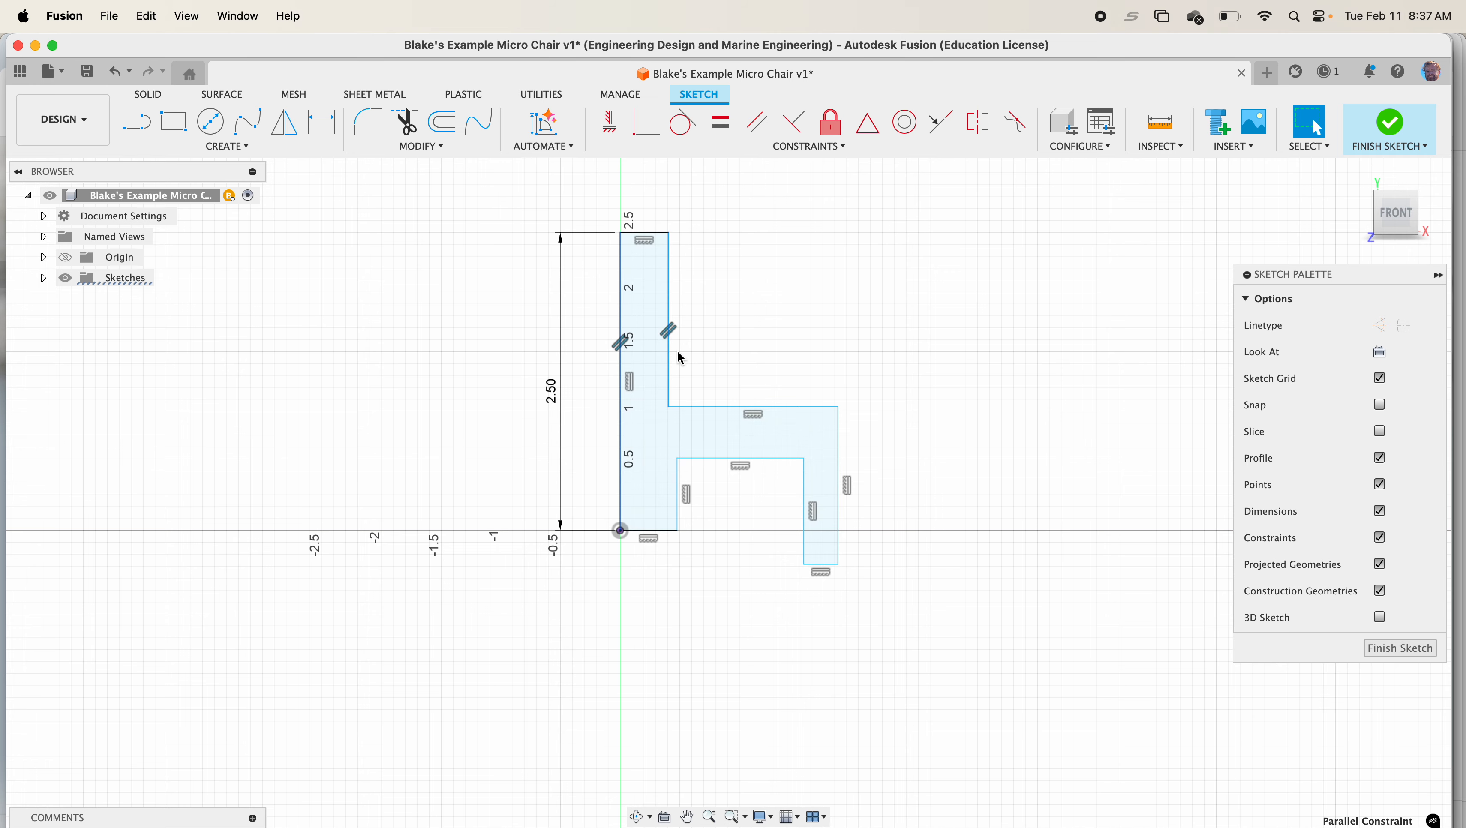
key("Delete")
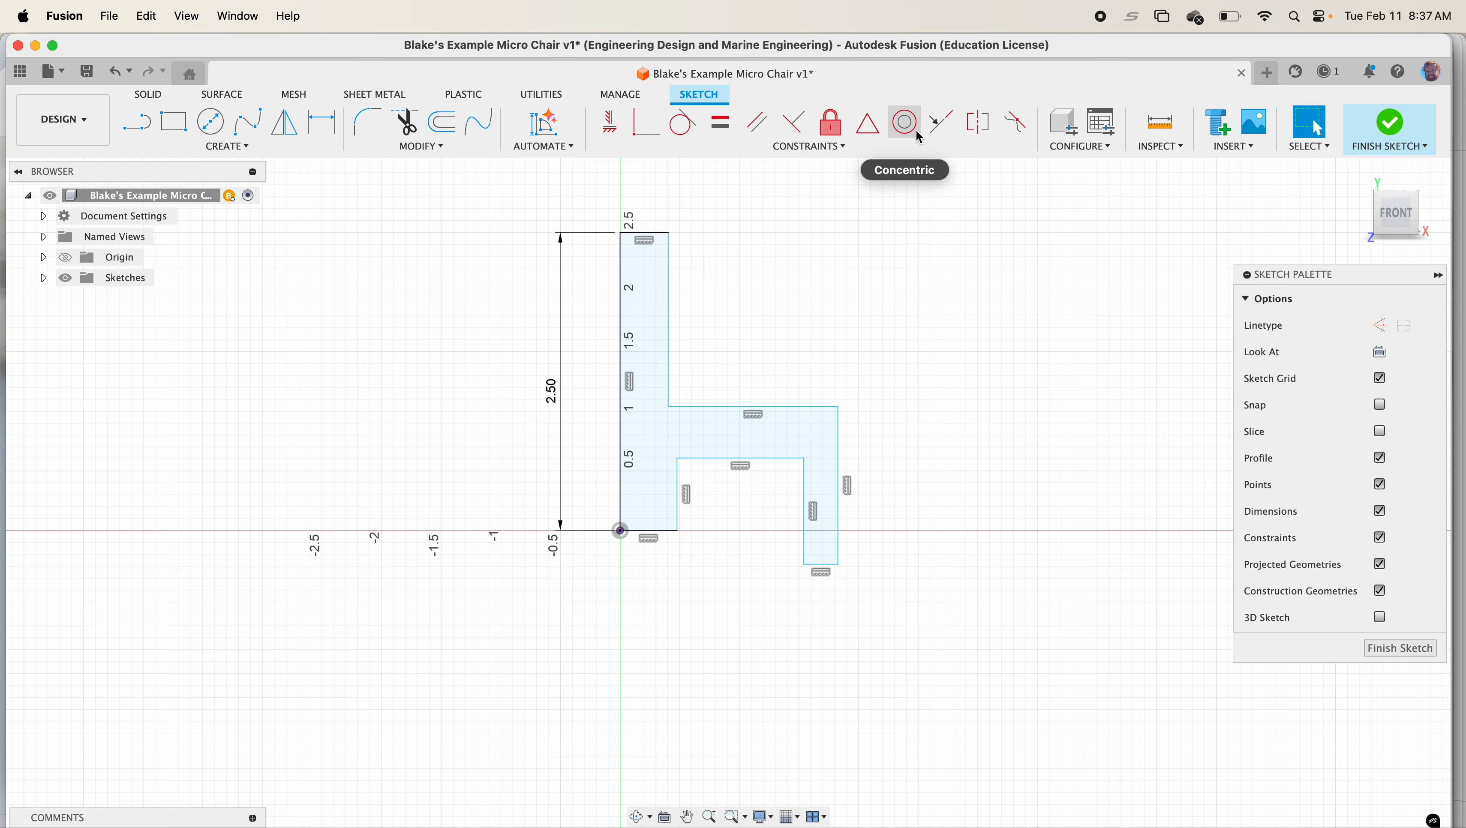
left_click(946, 136)
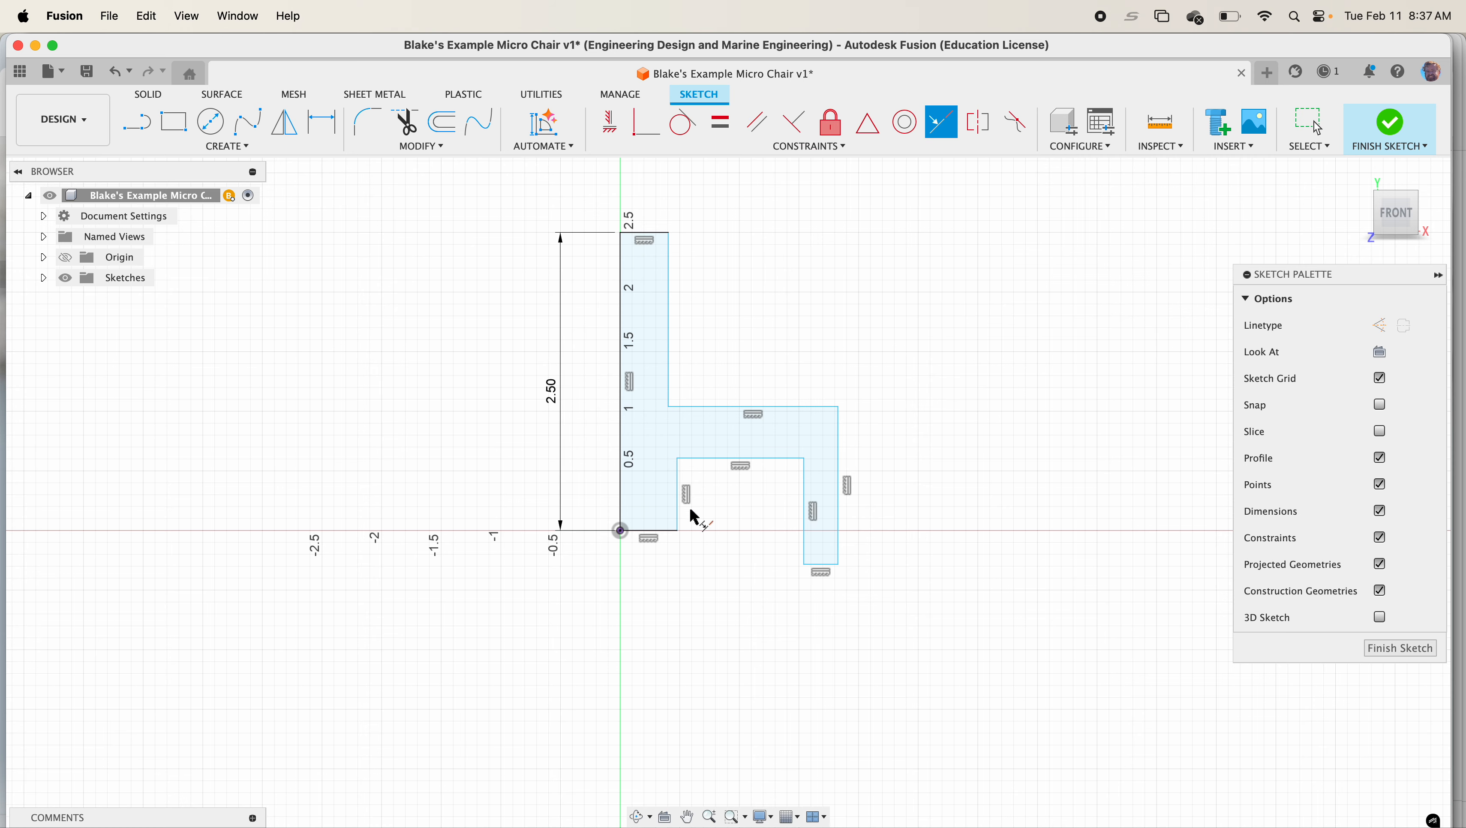
left_click(652, 534)
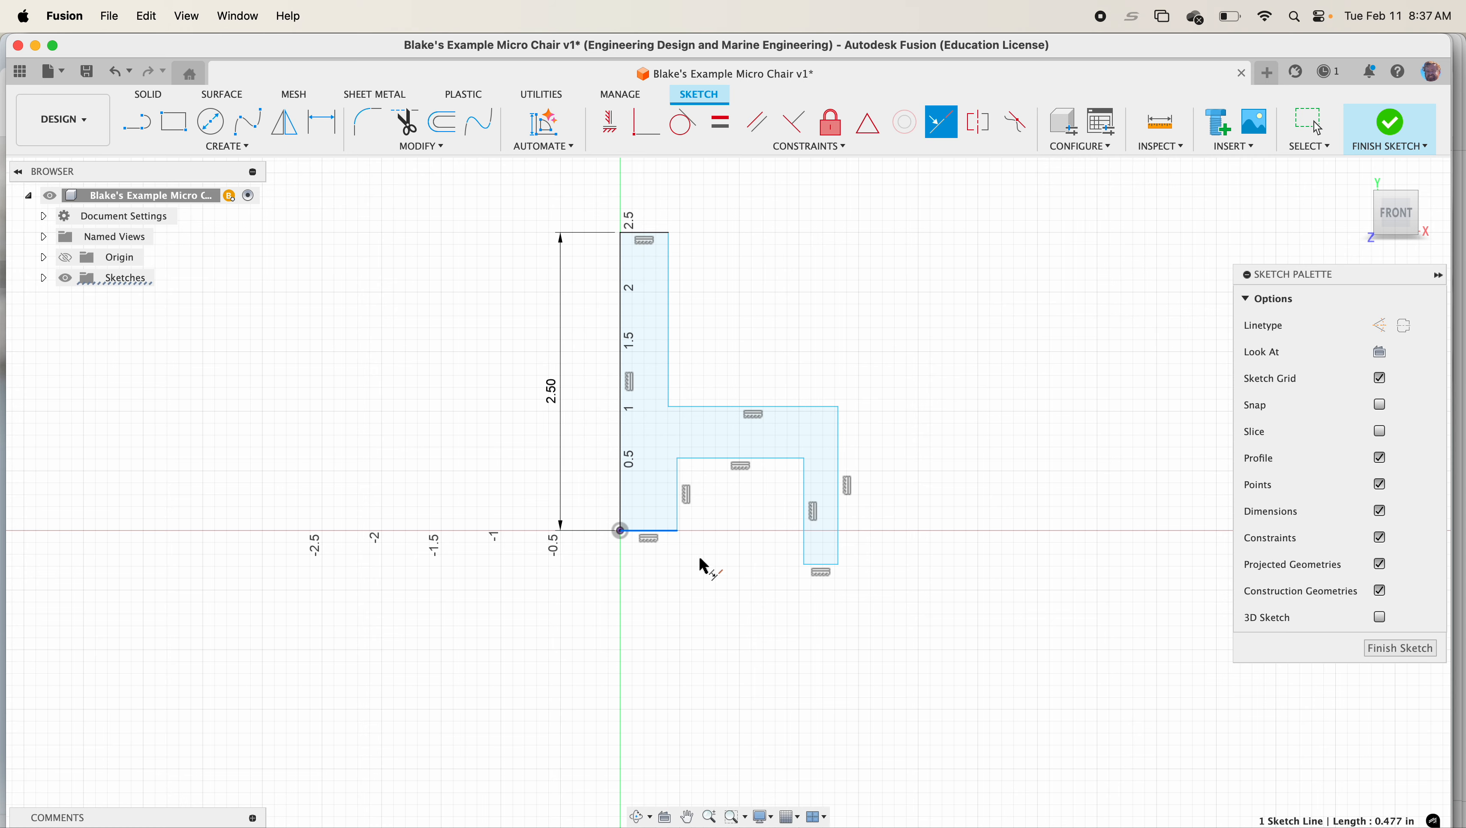
left_click(825, 565)
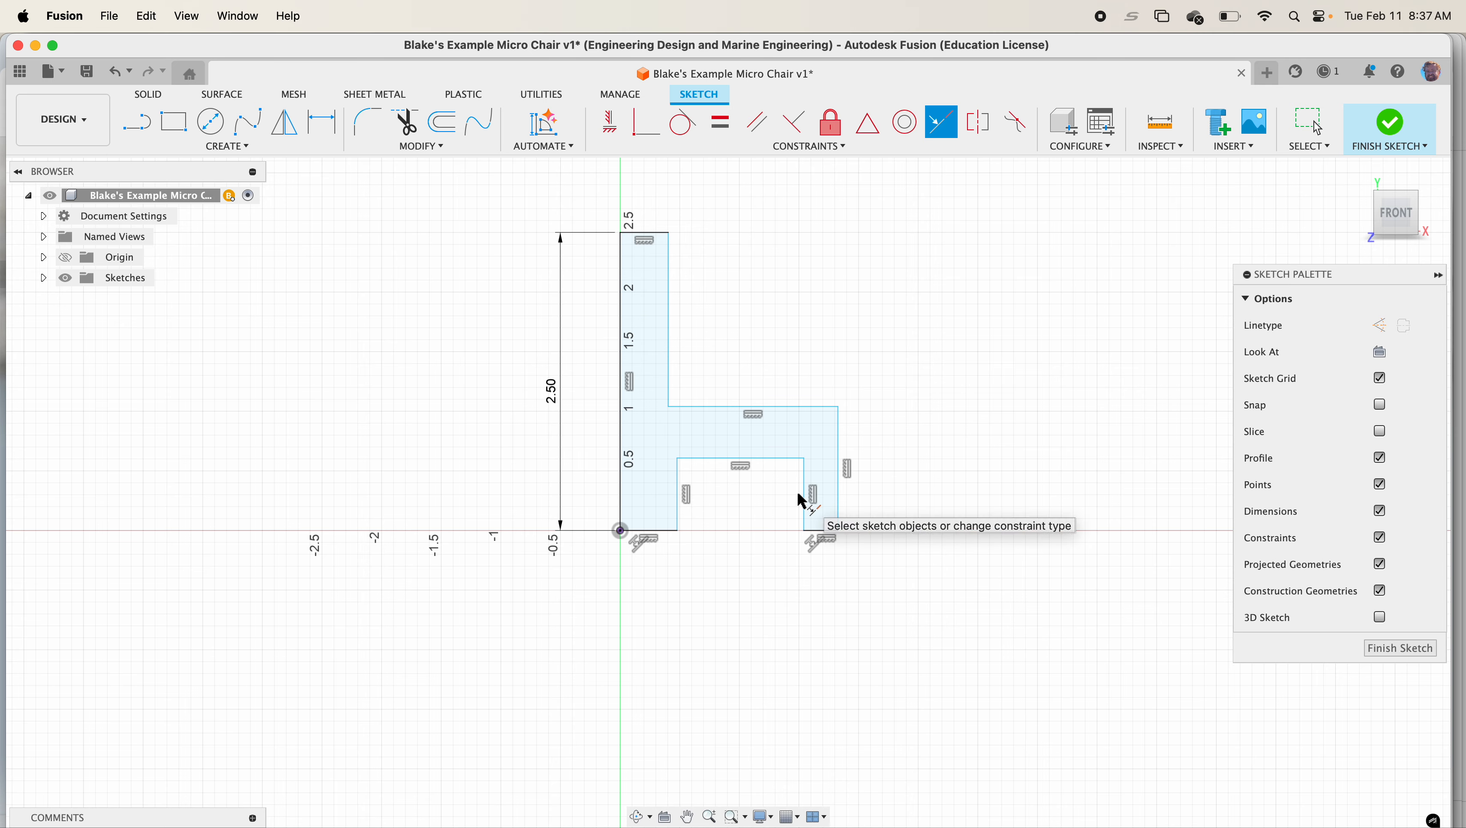
Dimension the top edge of the backrest to 0.1 in
key("d")
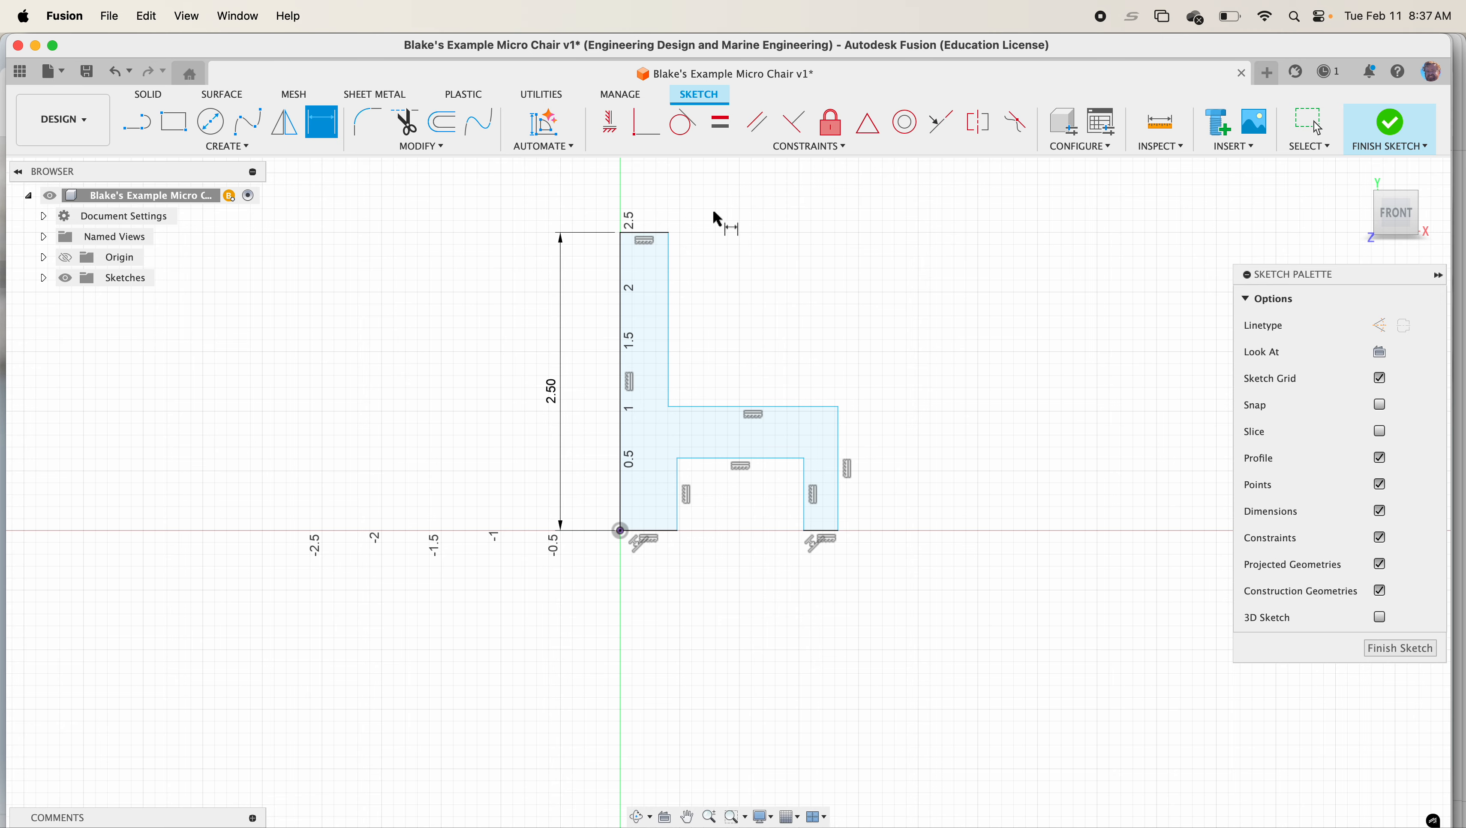
left_click(659, 235)
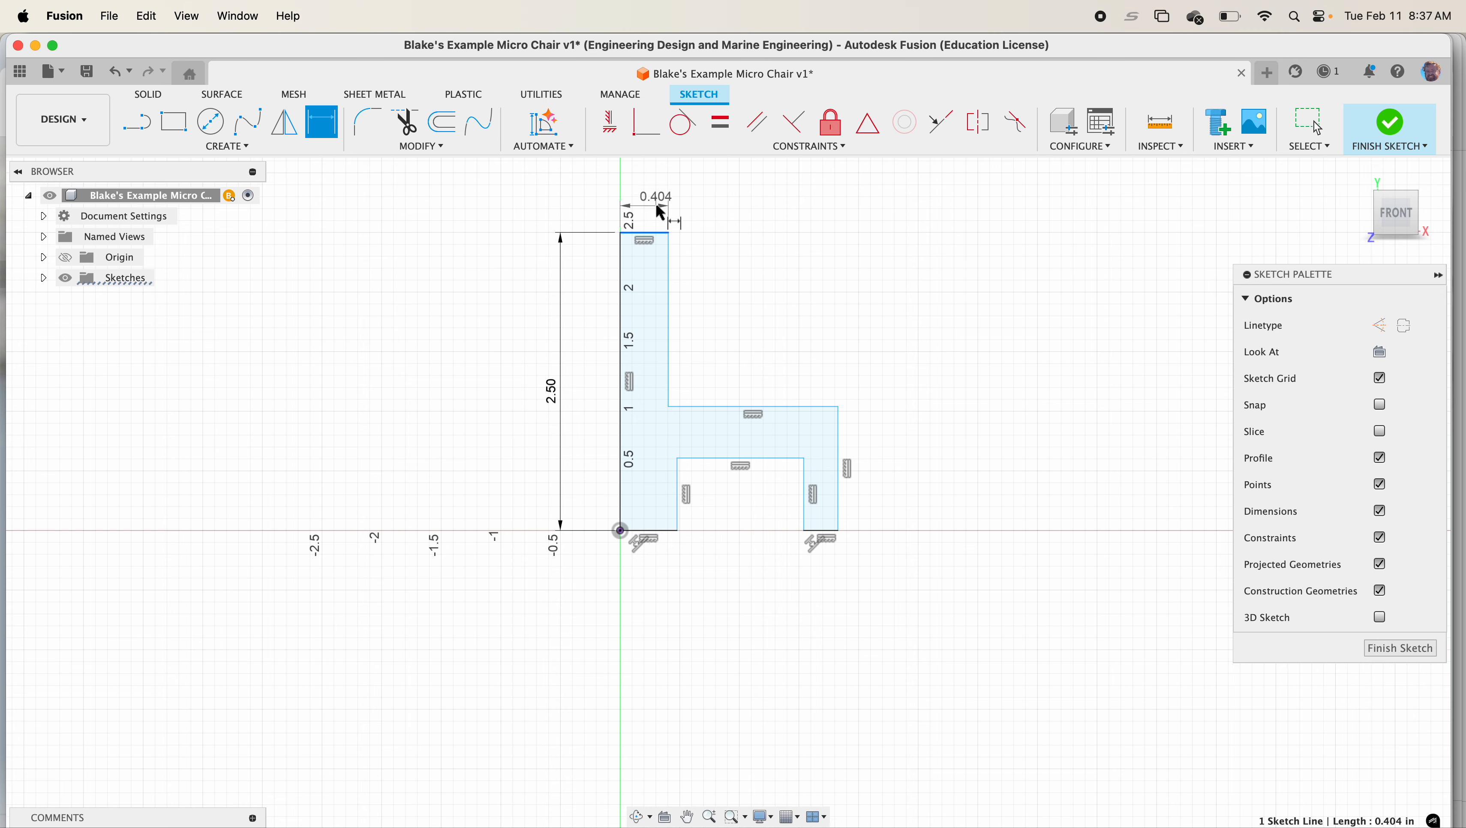
left_click(660, 206)
type("0.1")
key("Return")
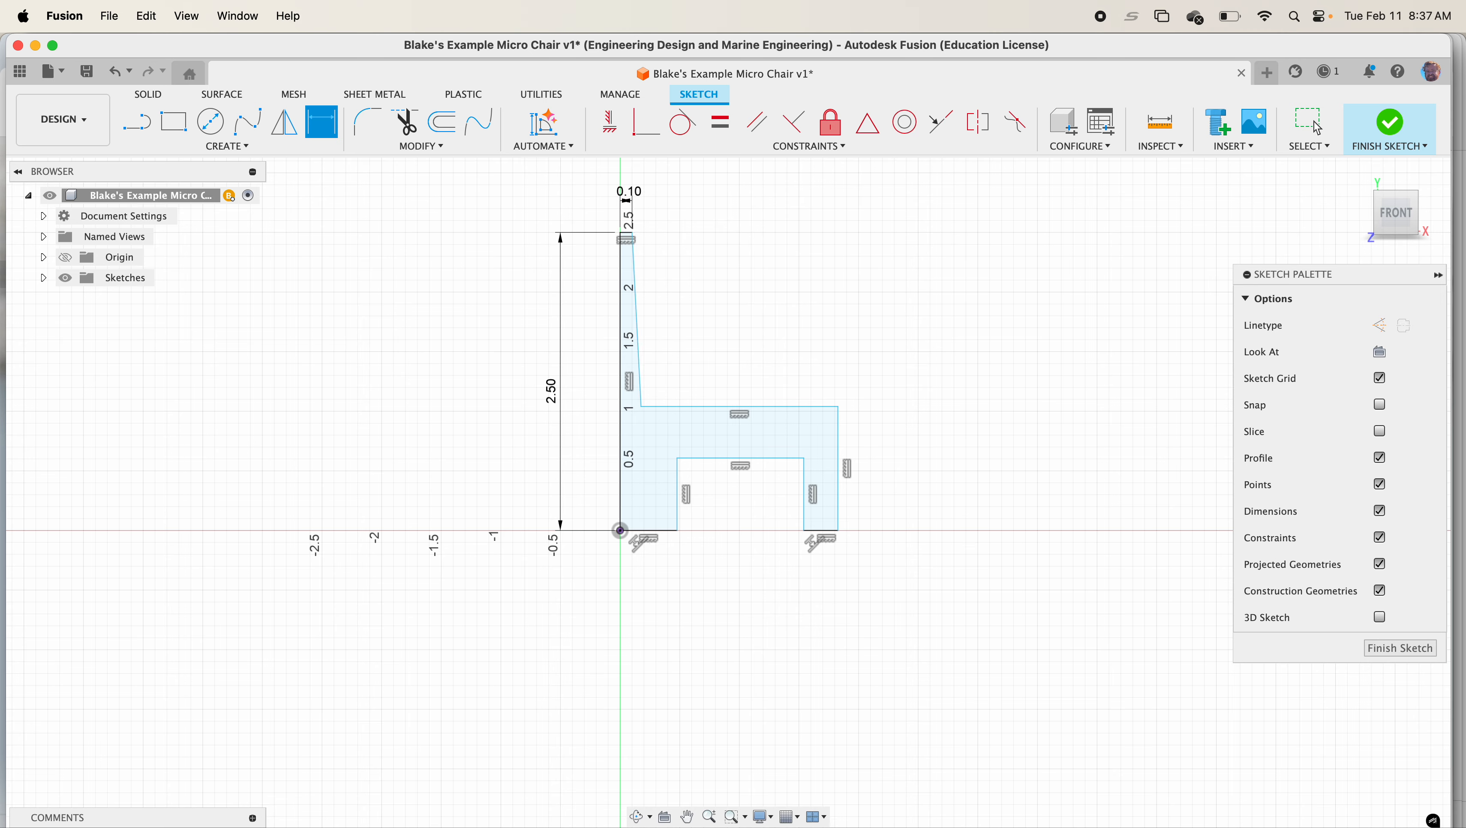
Dimension the width of the opening under the seat to 1 in
left_click(768, 459)
left_click(760, 606)
type("1.024222864")
key("Return")
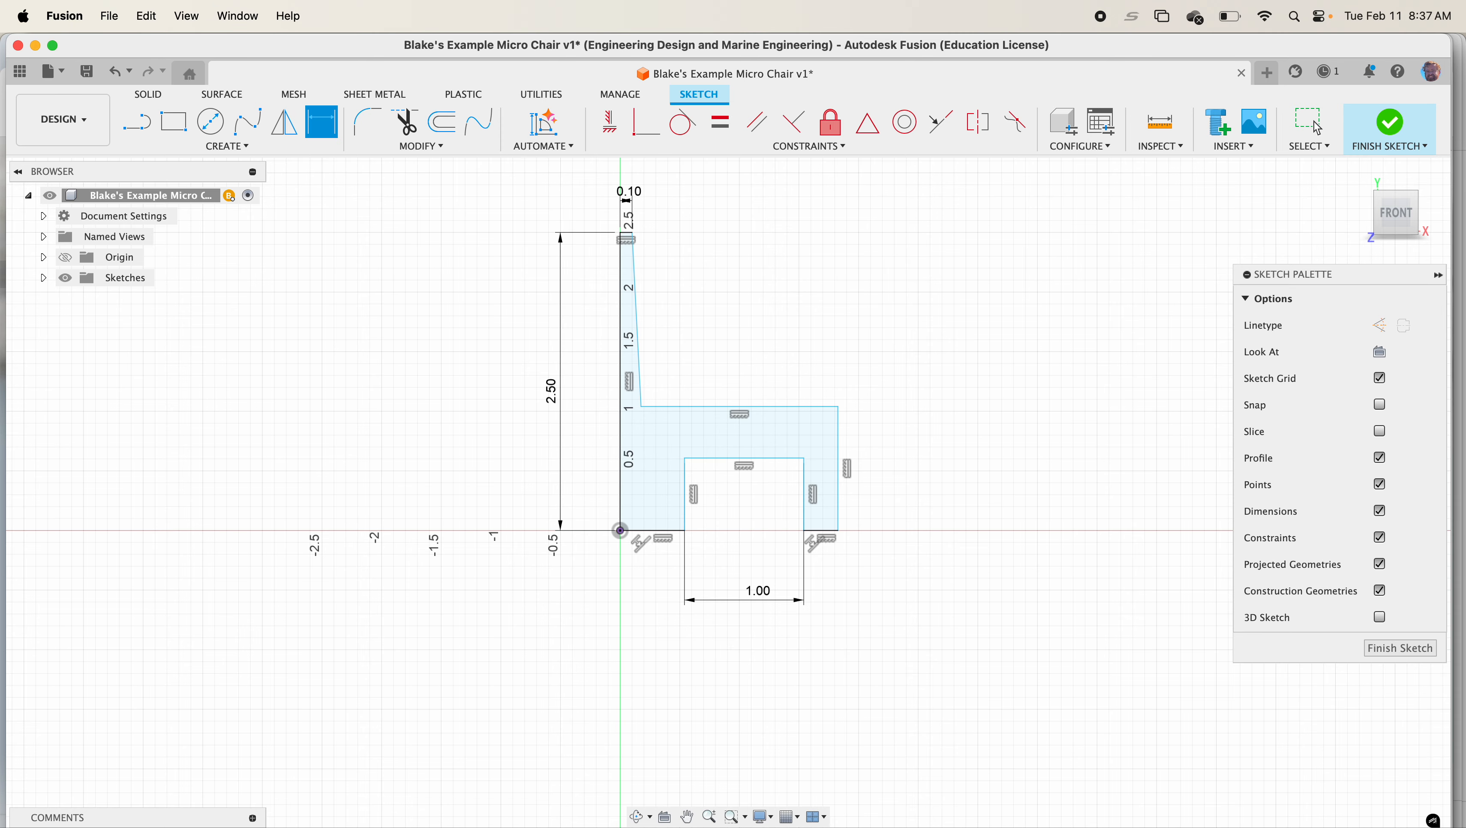
Dimension the height of the front leg's outer edge to 1.25 in
left_click(843, 501)
left_click(906, 496)
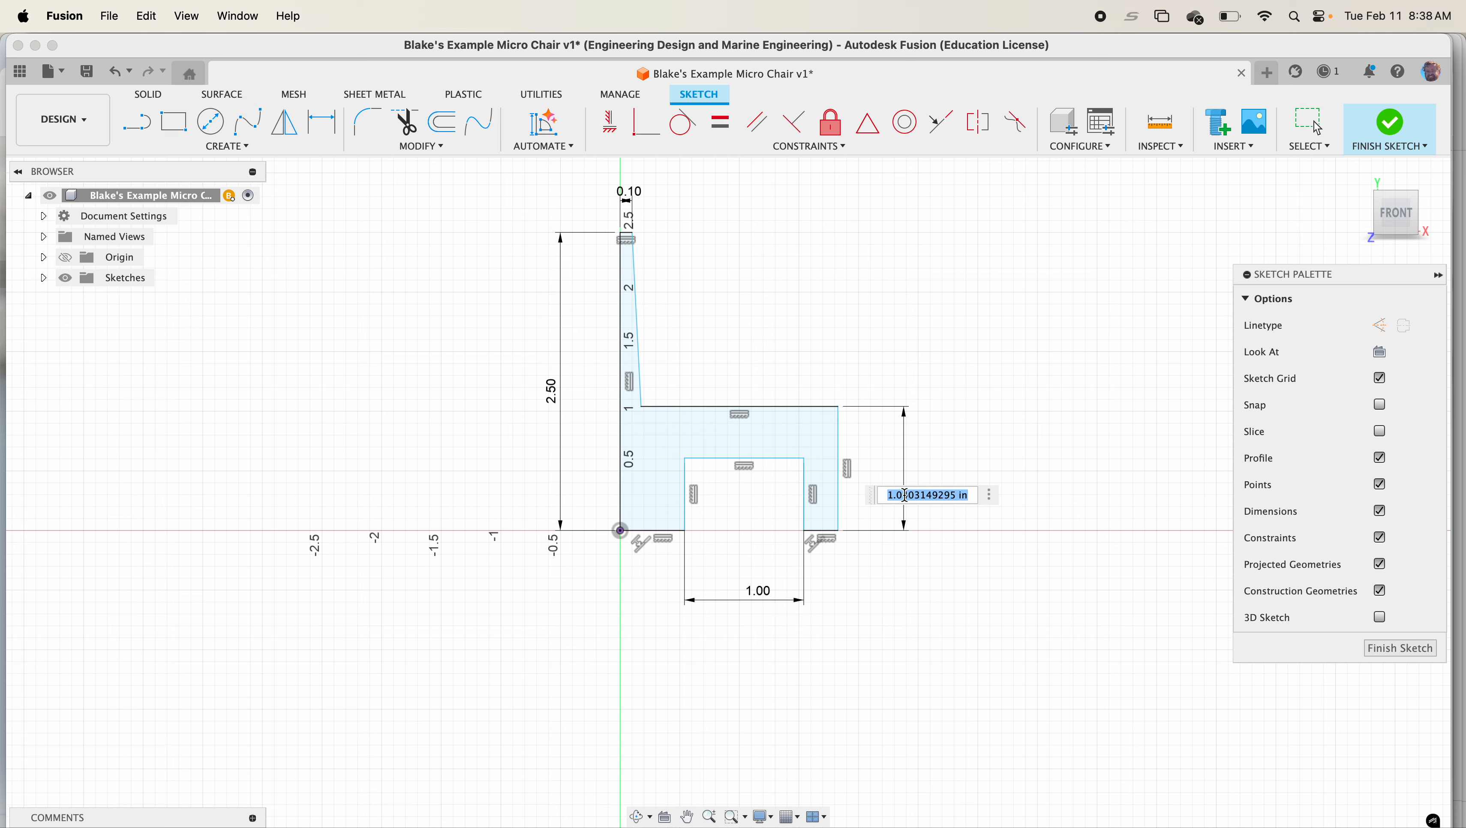
type("1.25")
key("Return")
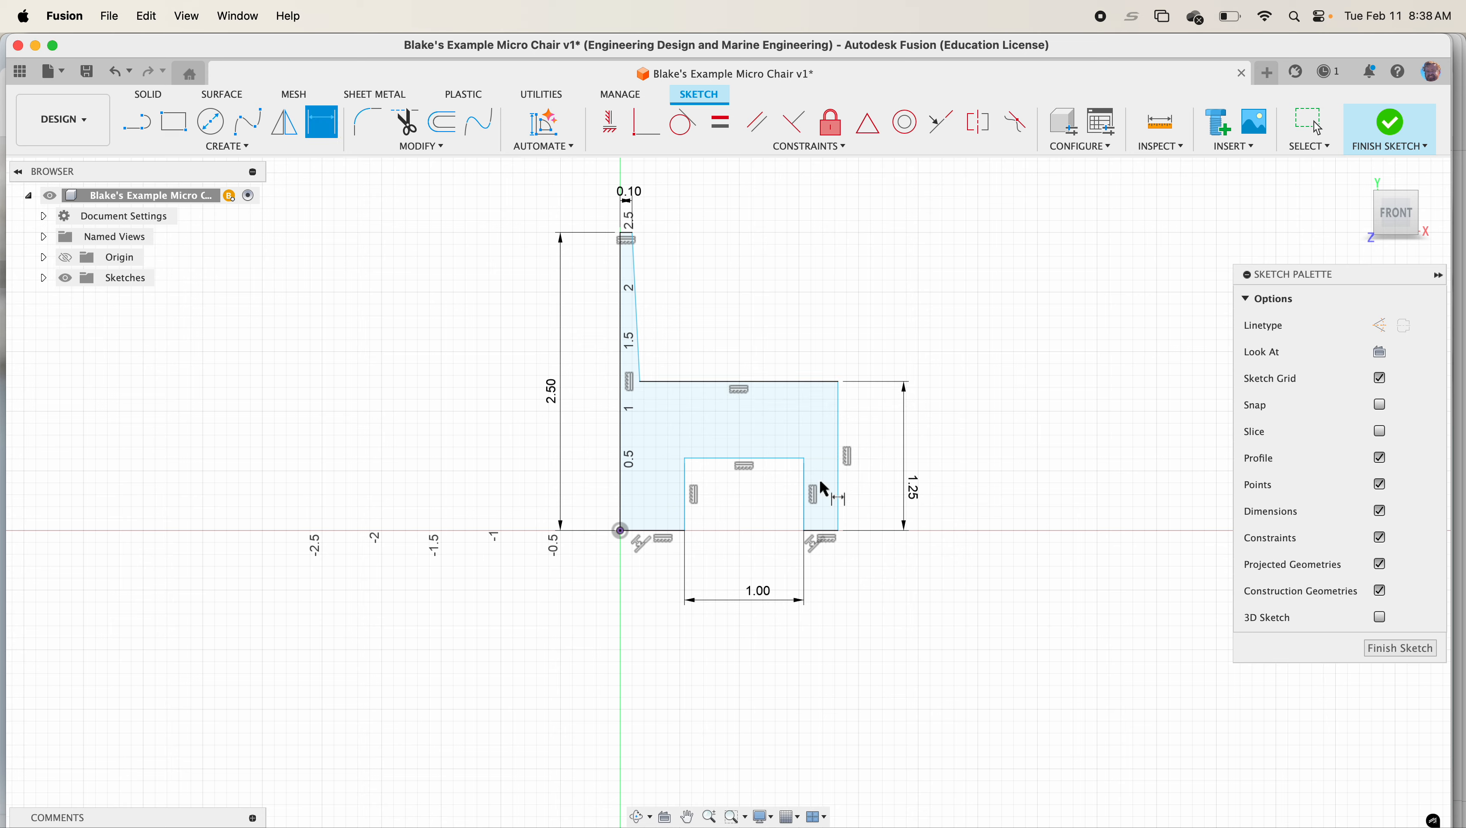
Dimension the distance from the seat's underside to the front foot line as 1 in
left_click(772, 458)
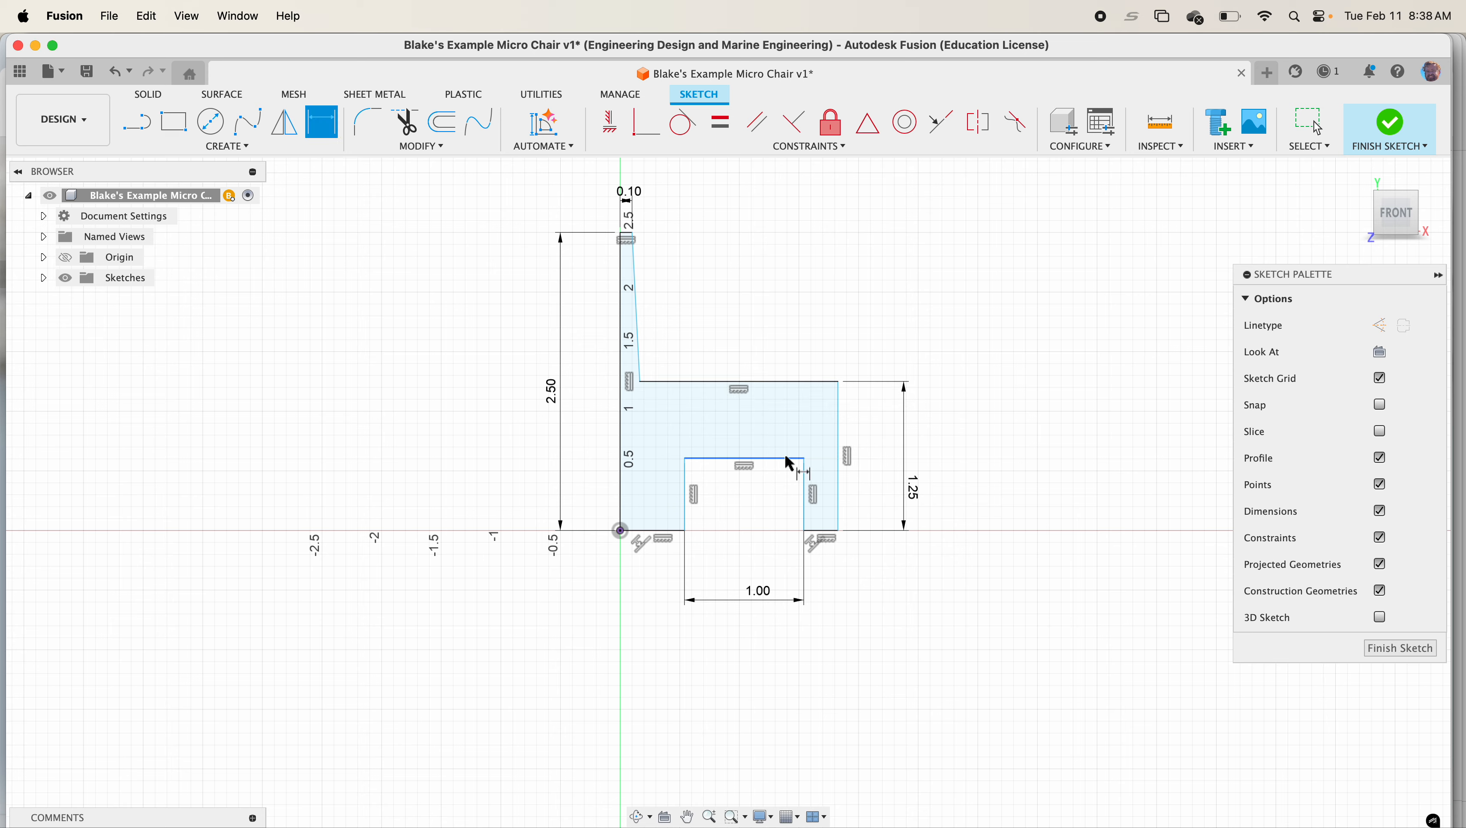
left_click(818, 532)
left_click(877, 507)
type("1")
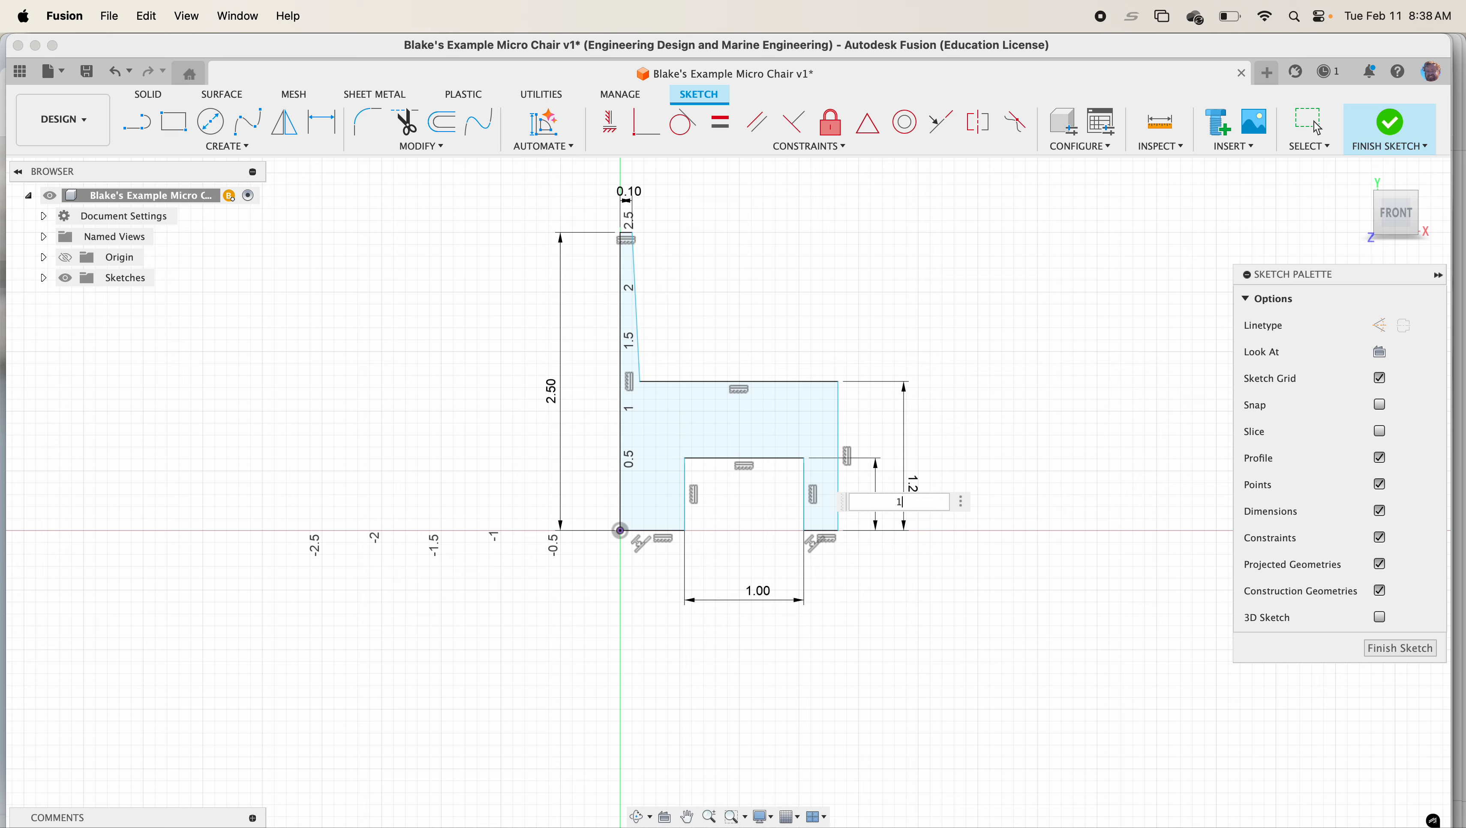
key("Return")
Dimension the front foot's width to 0.25 in
left_click(823, 531)
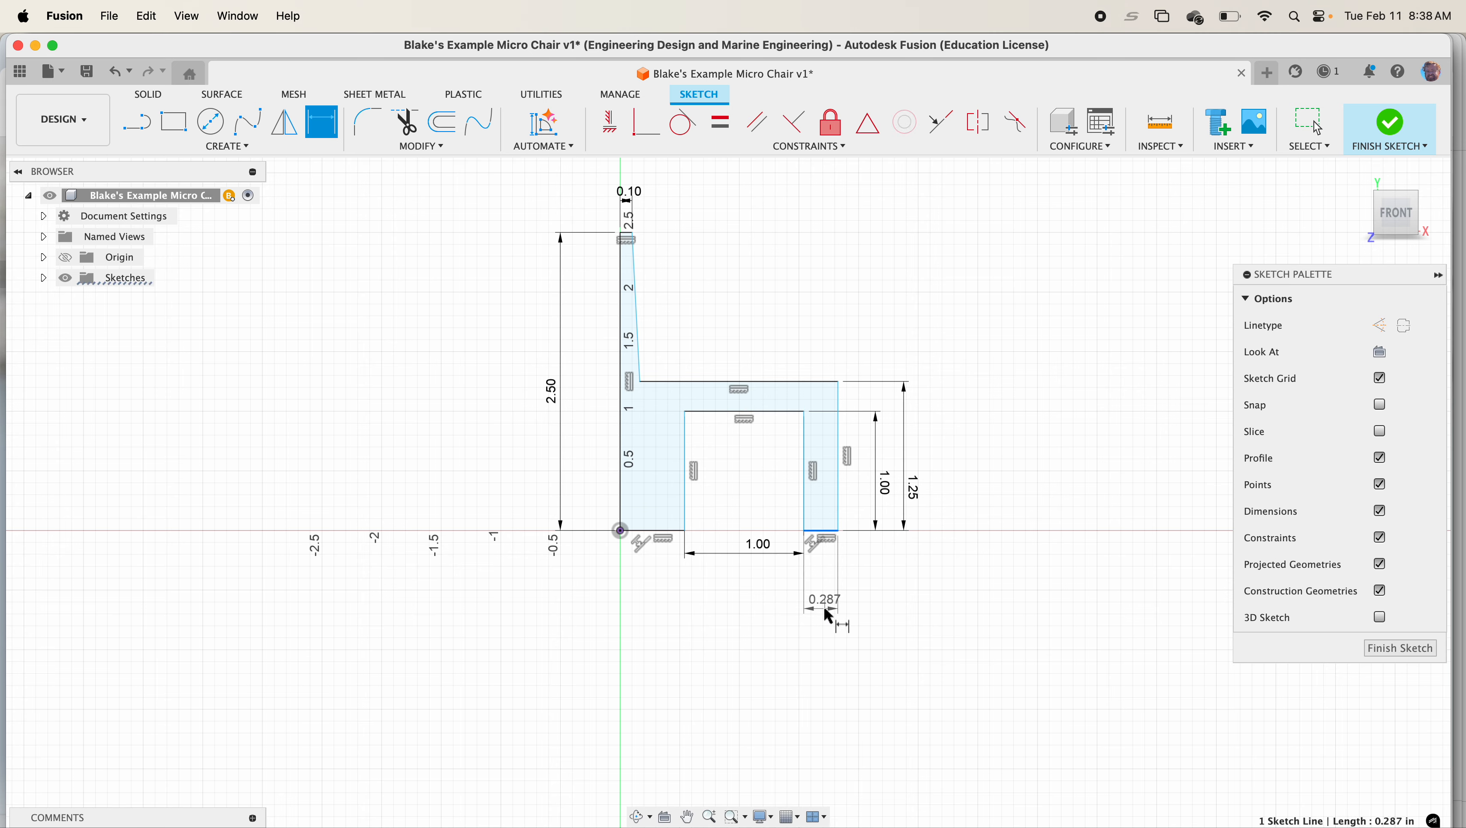
left_click(826, 608)
type("0.25")
key("Return")
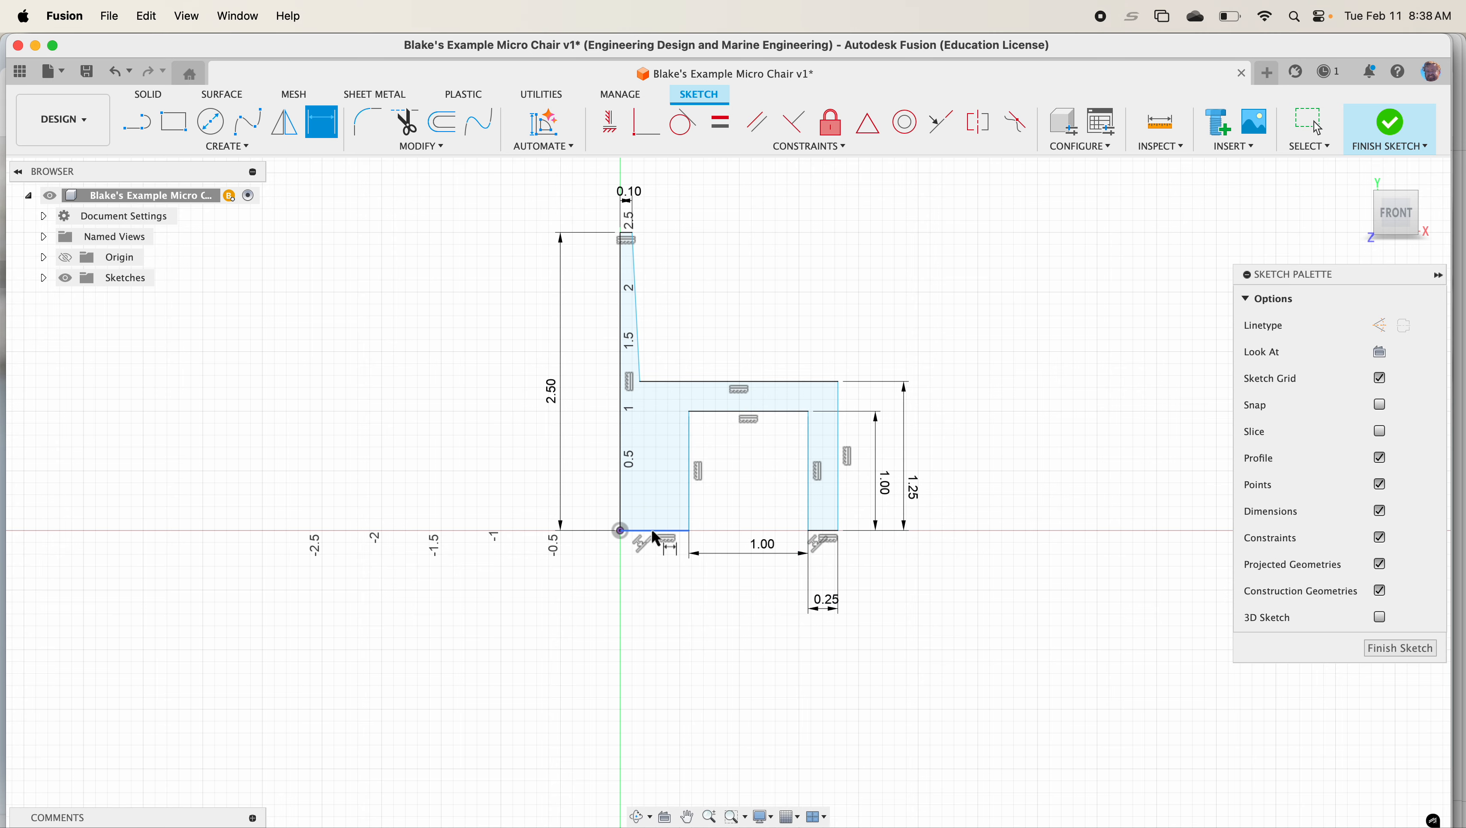
Dimension the back foot's width to 0.25 in
left_click(653, 531)
left_click(652, 569)
type(".2")
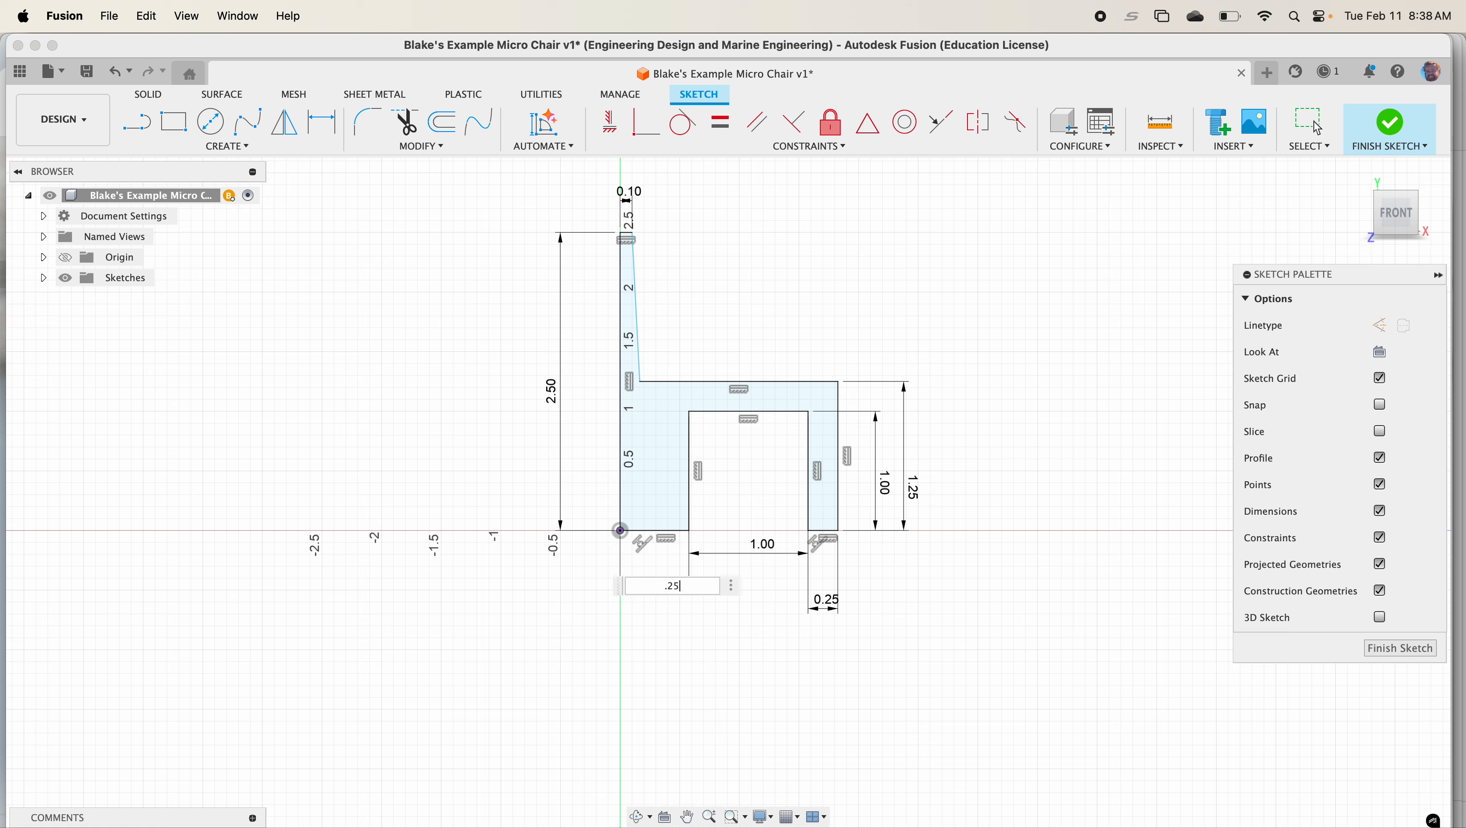
type("5")
key("Return")
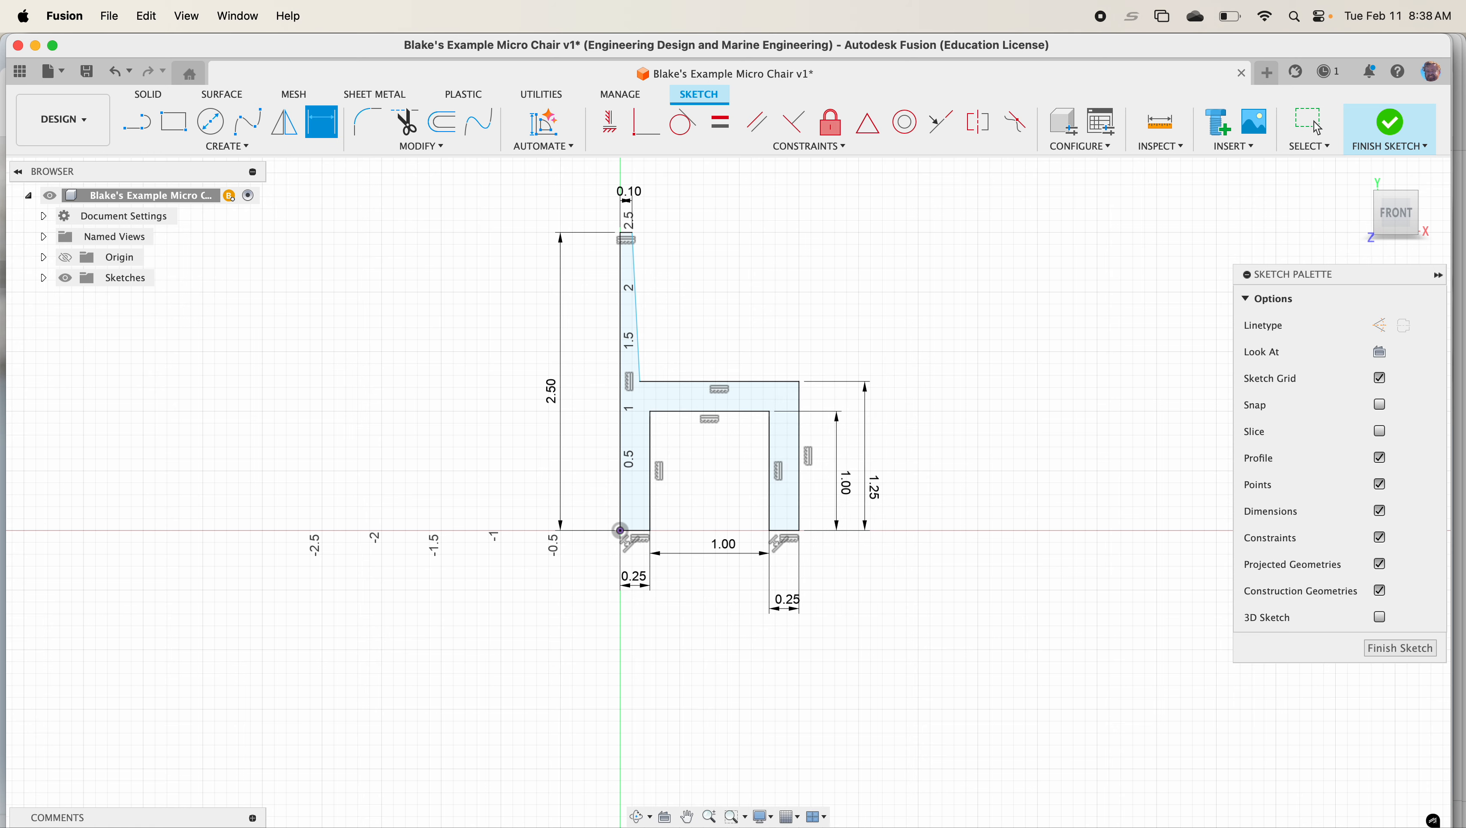
Dimension the distance from the backrest-seat corner to the back edge line as 0.25 in
left_click(640, 381)
left_click(621, 384)
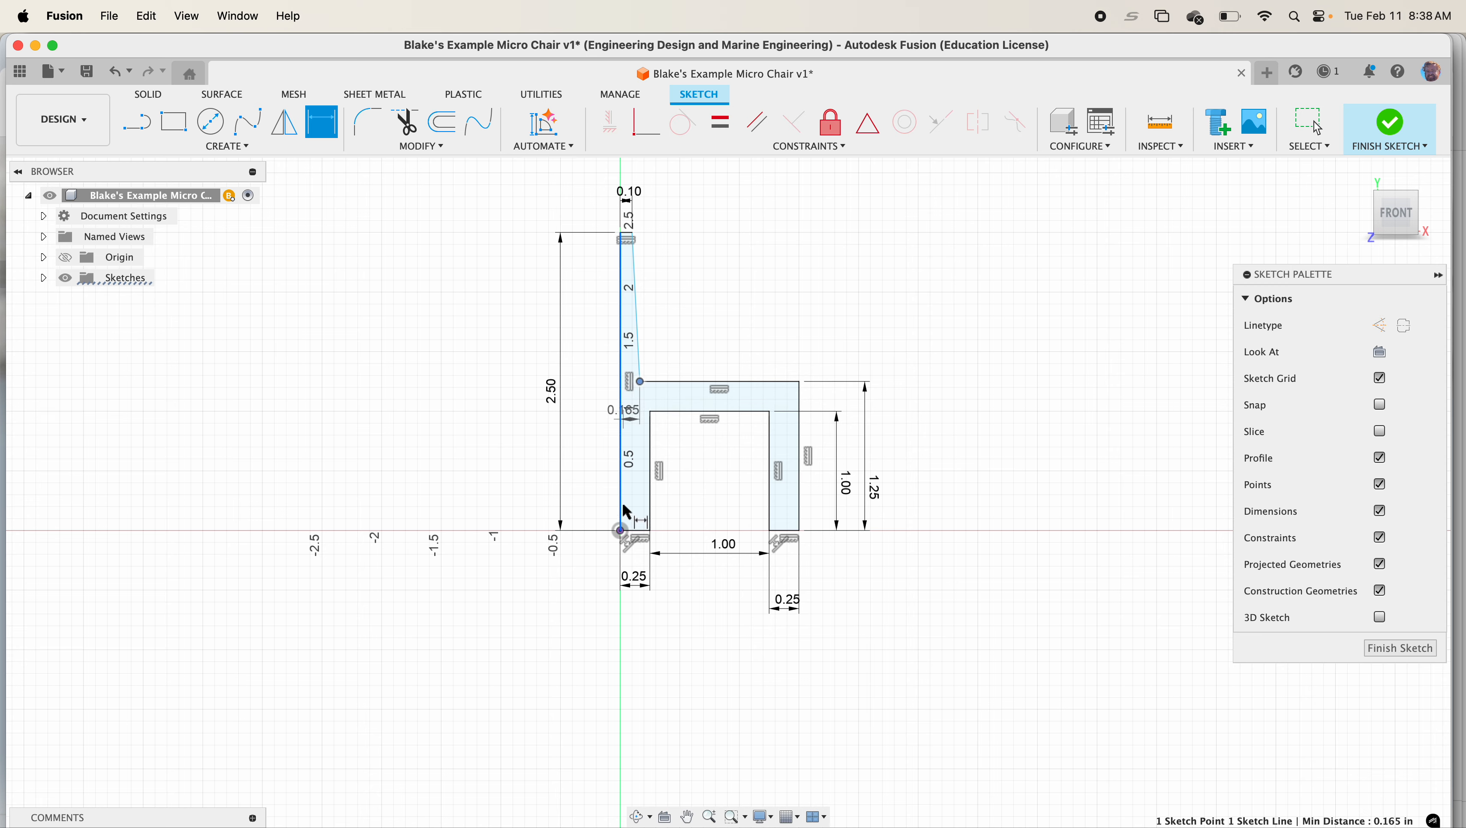
left_click(638, 392)
type("0.25")
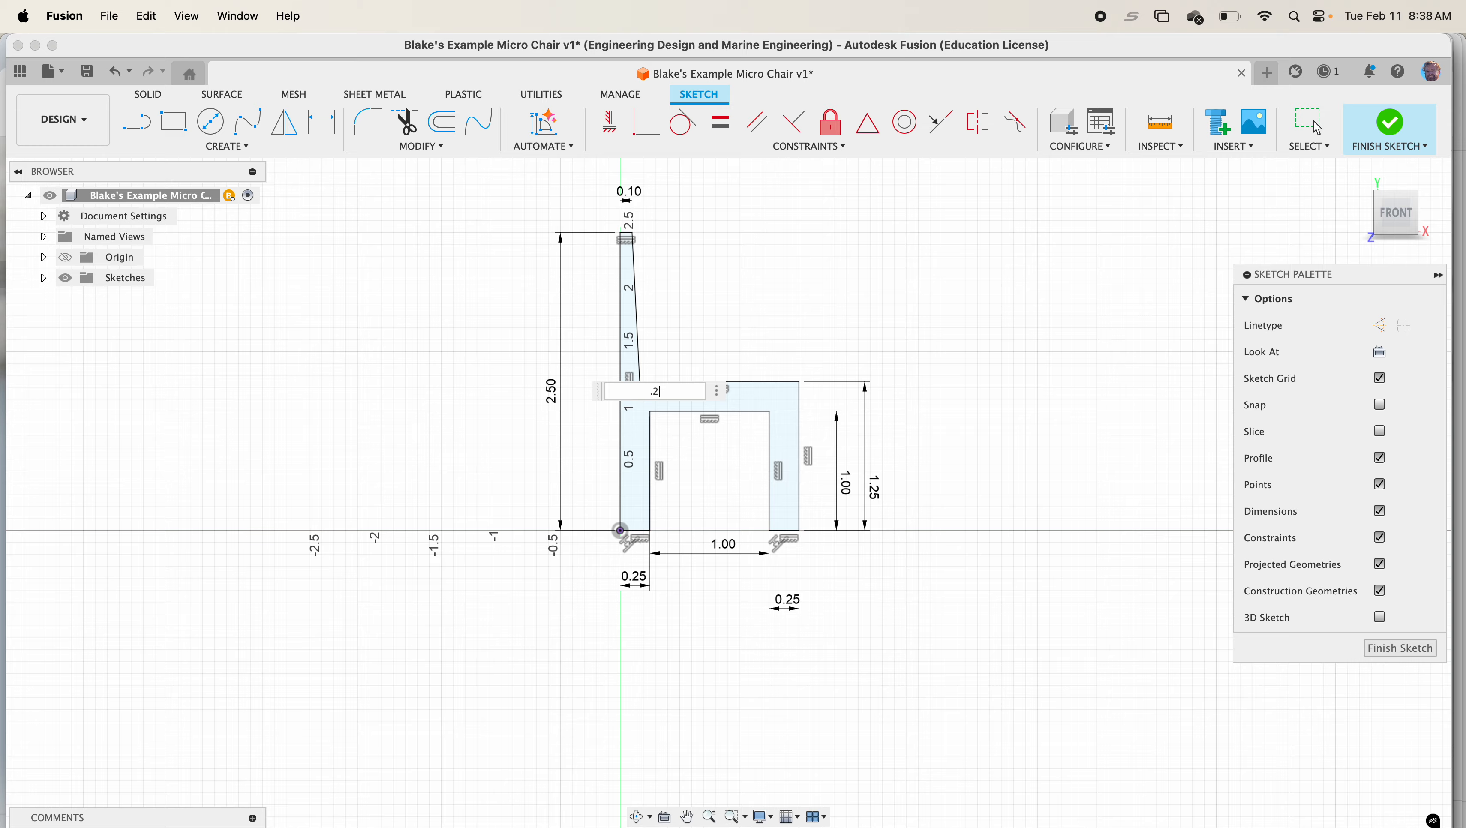
key("Return")
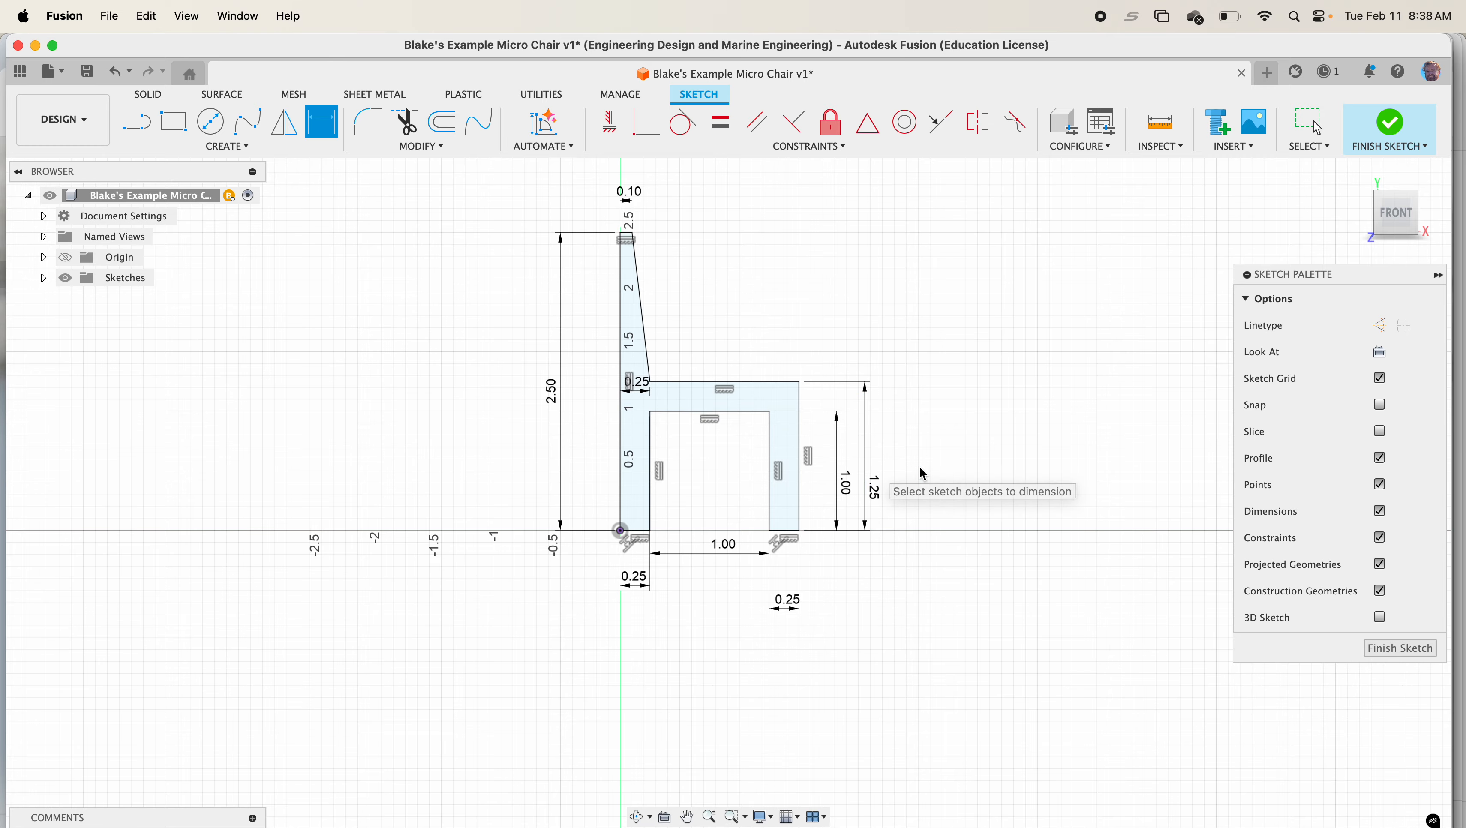
Finish the sketch
scroll(900, 391, "up", 5)
middle_click_drag(858, 399, 918, 414)
left_click_drag(826, 792, 818, 733)
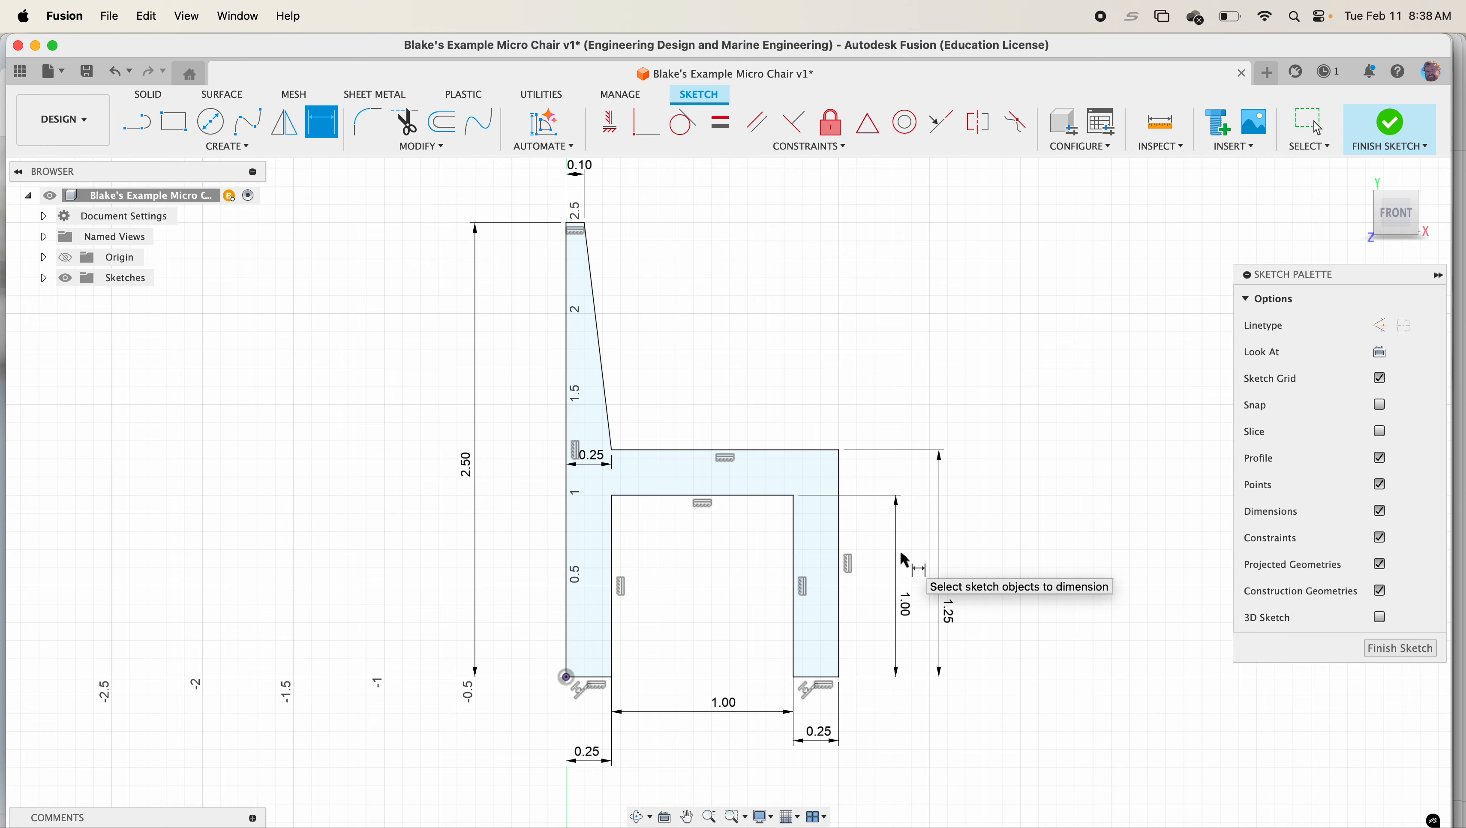
scroll(885, 439, "down", 1)
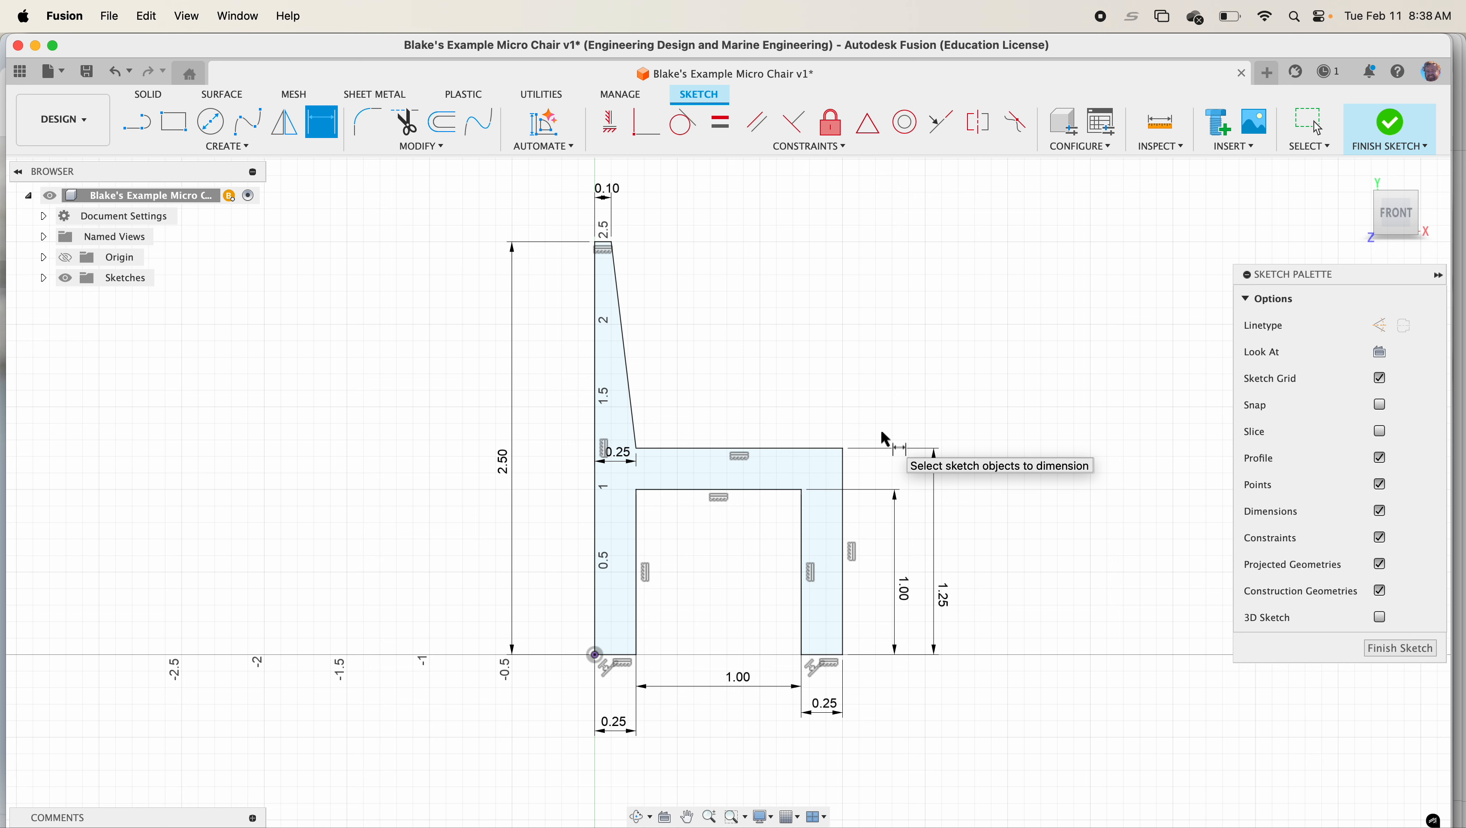
left_click(1391, 125)
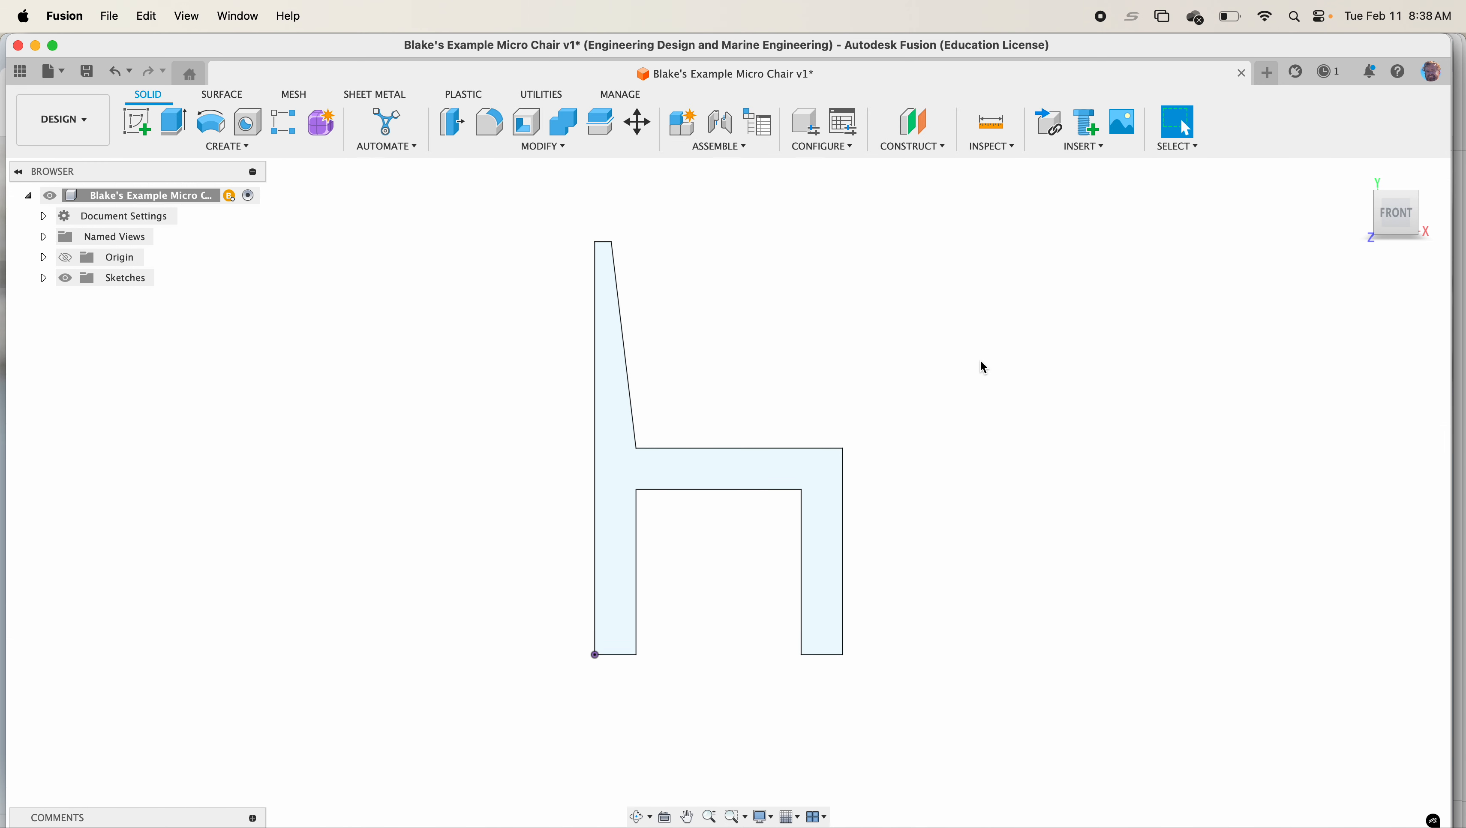
Create a user parameter named Plywood with expression 0.125 in inches
left_click(485, 150)
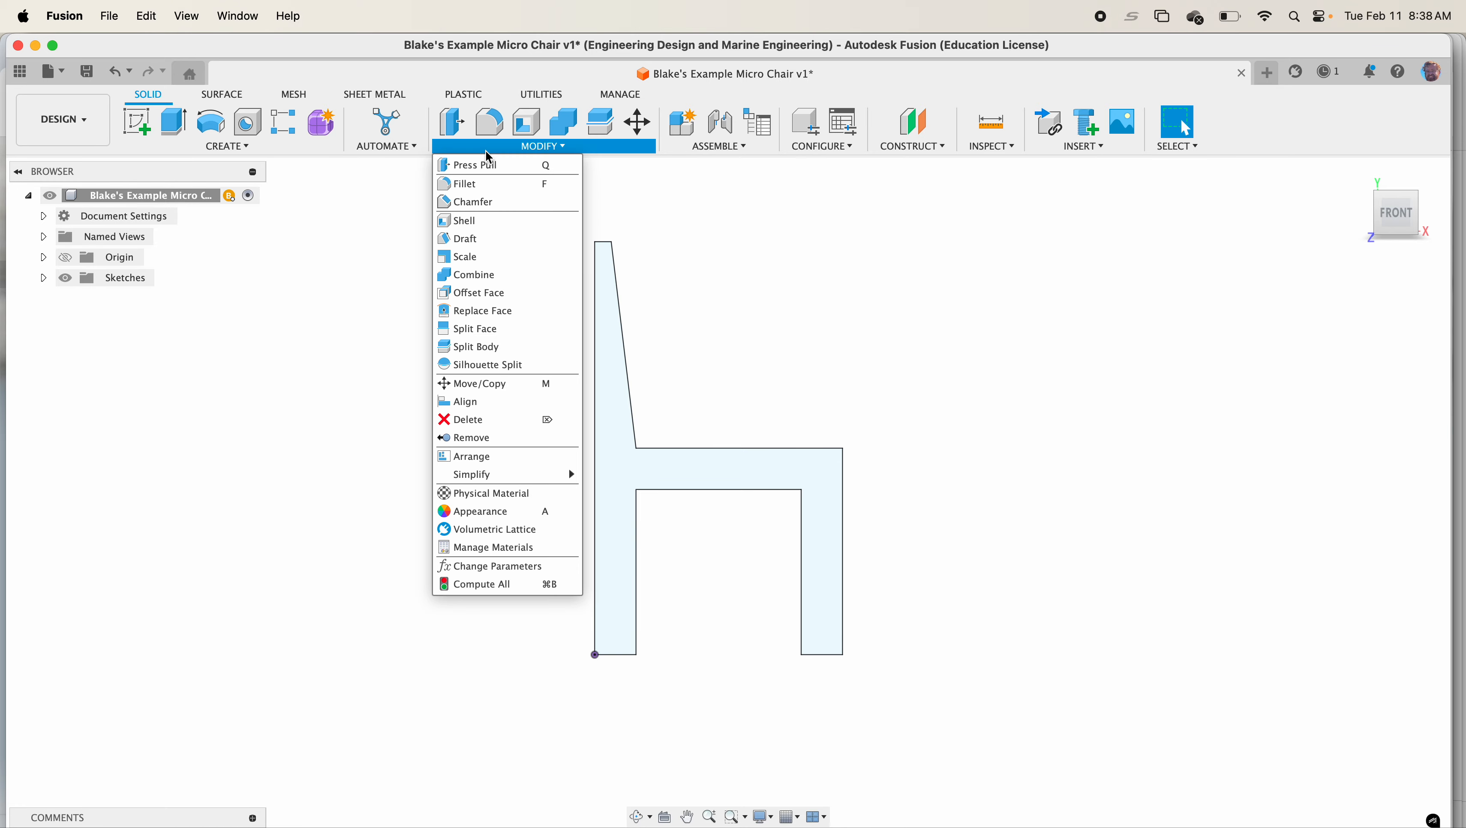
left_click(518, 565)
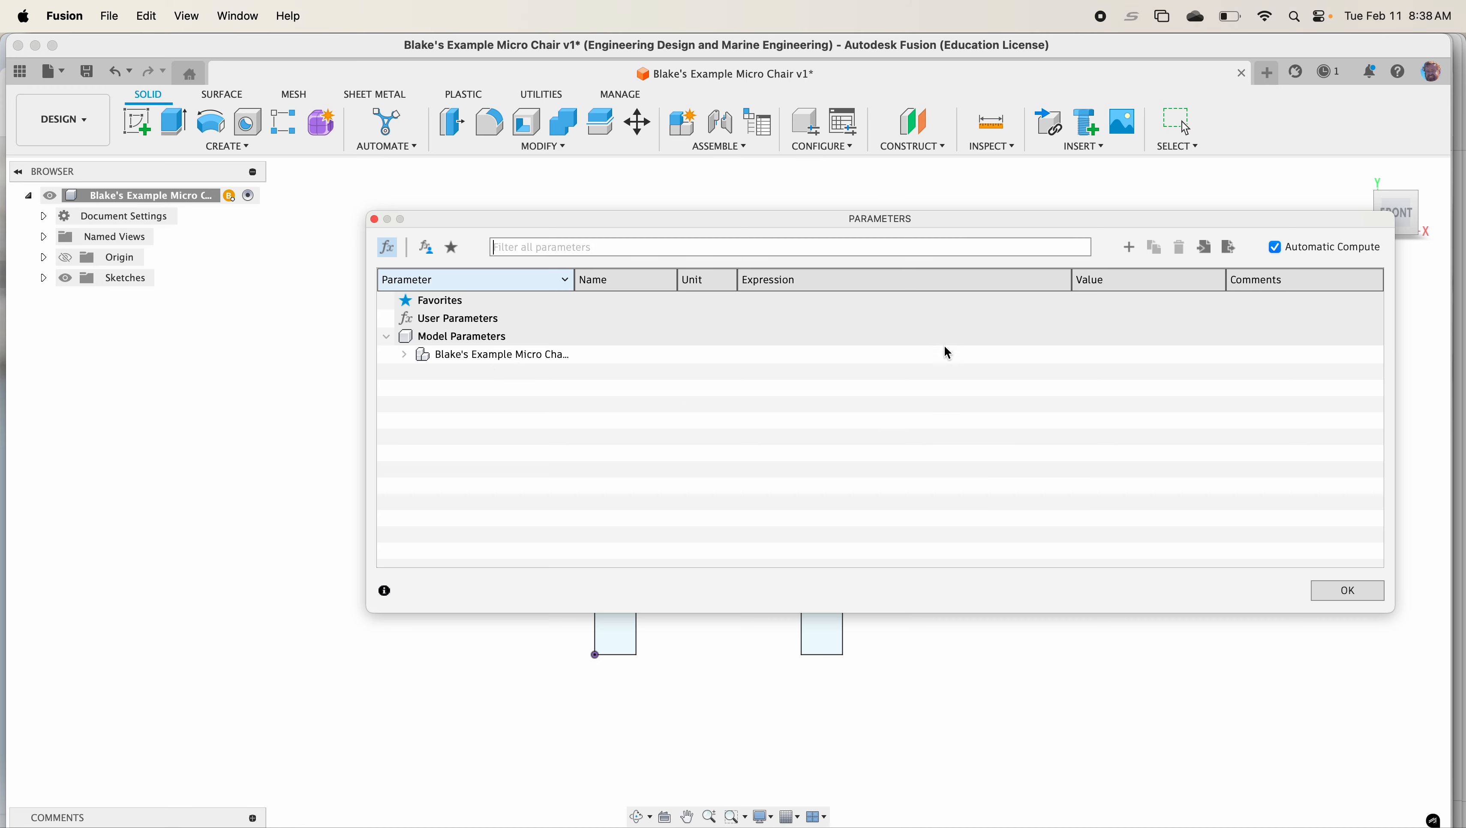
left_click(521, 356)
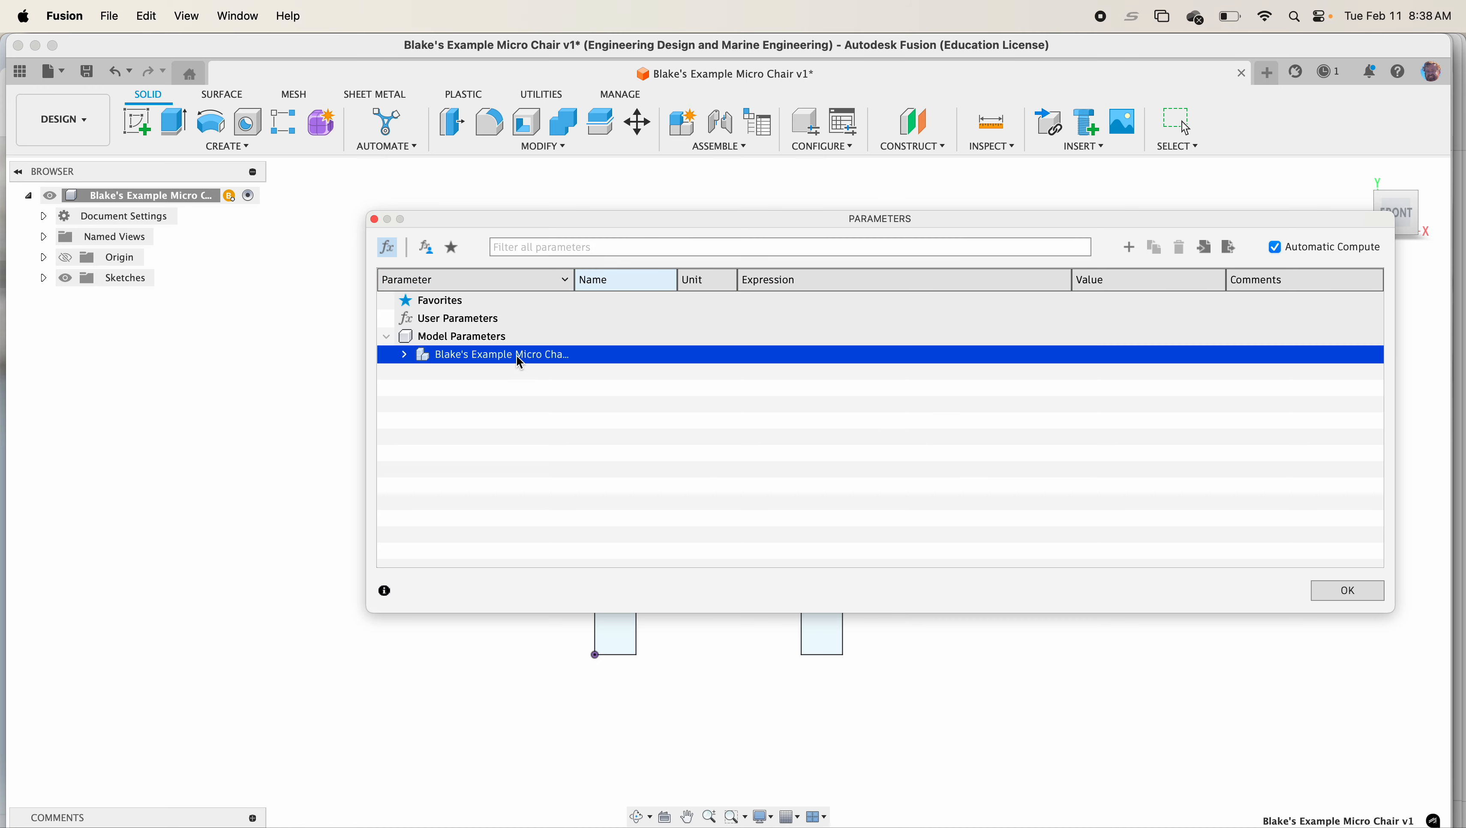
left_click(1129, 249)
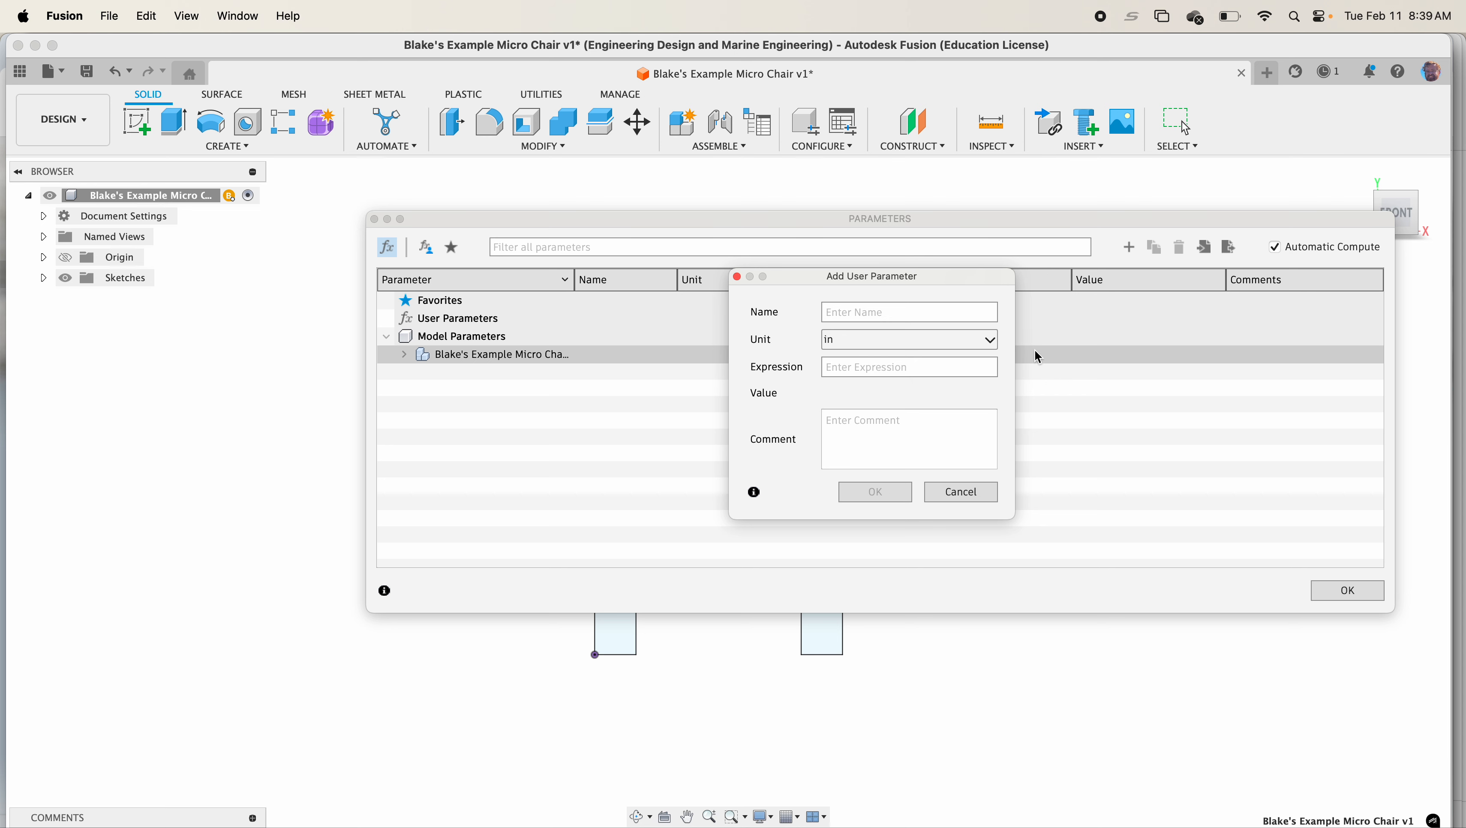
type("Plyw")
type(".")
type("1")
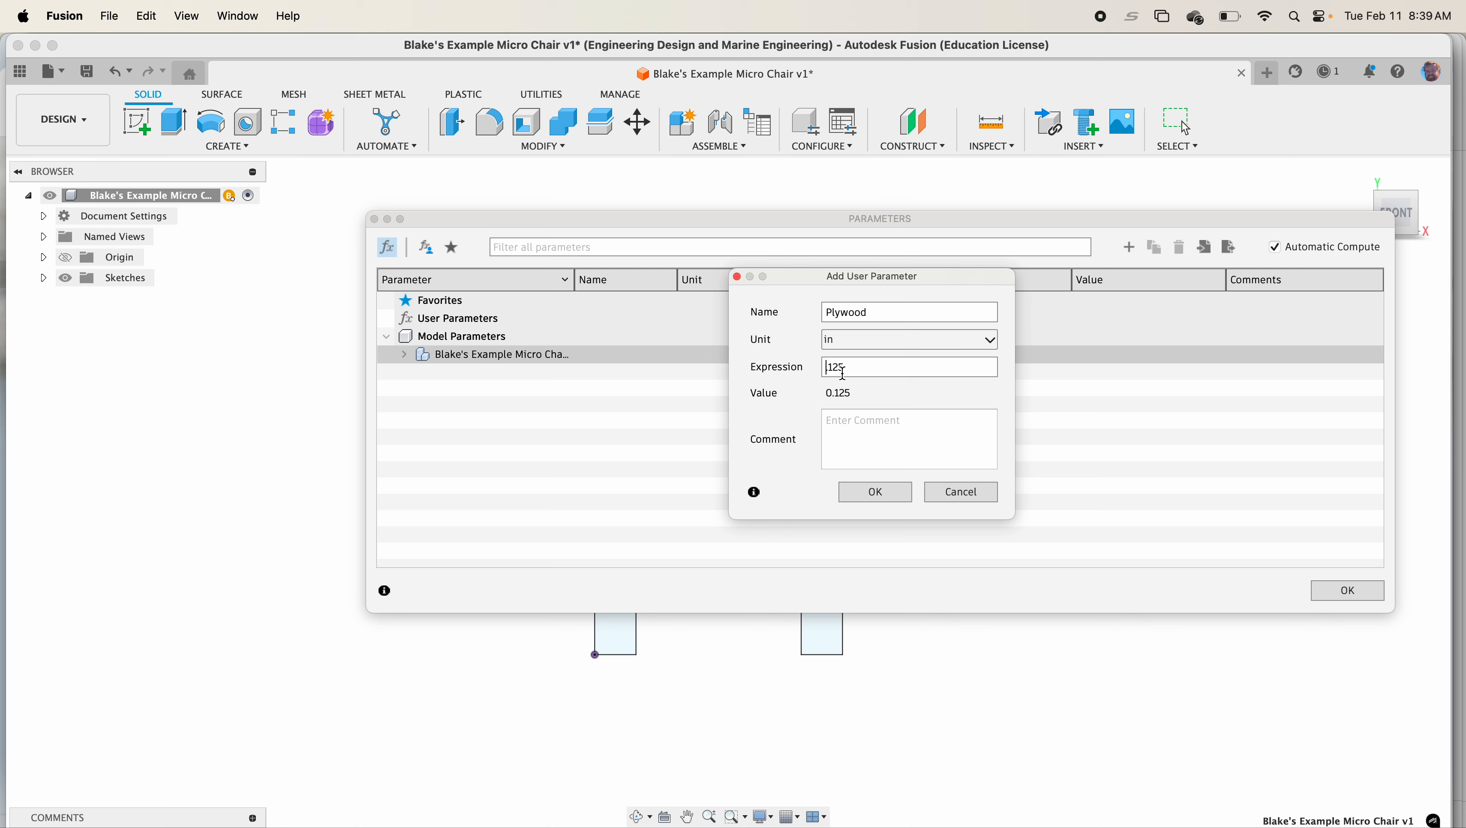
type("0.")
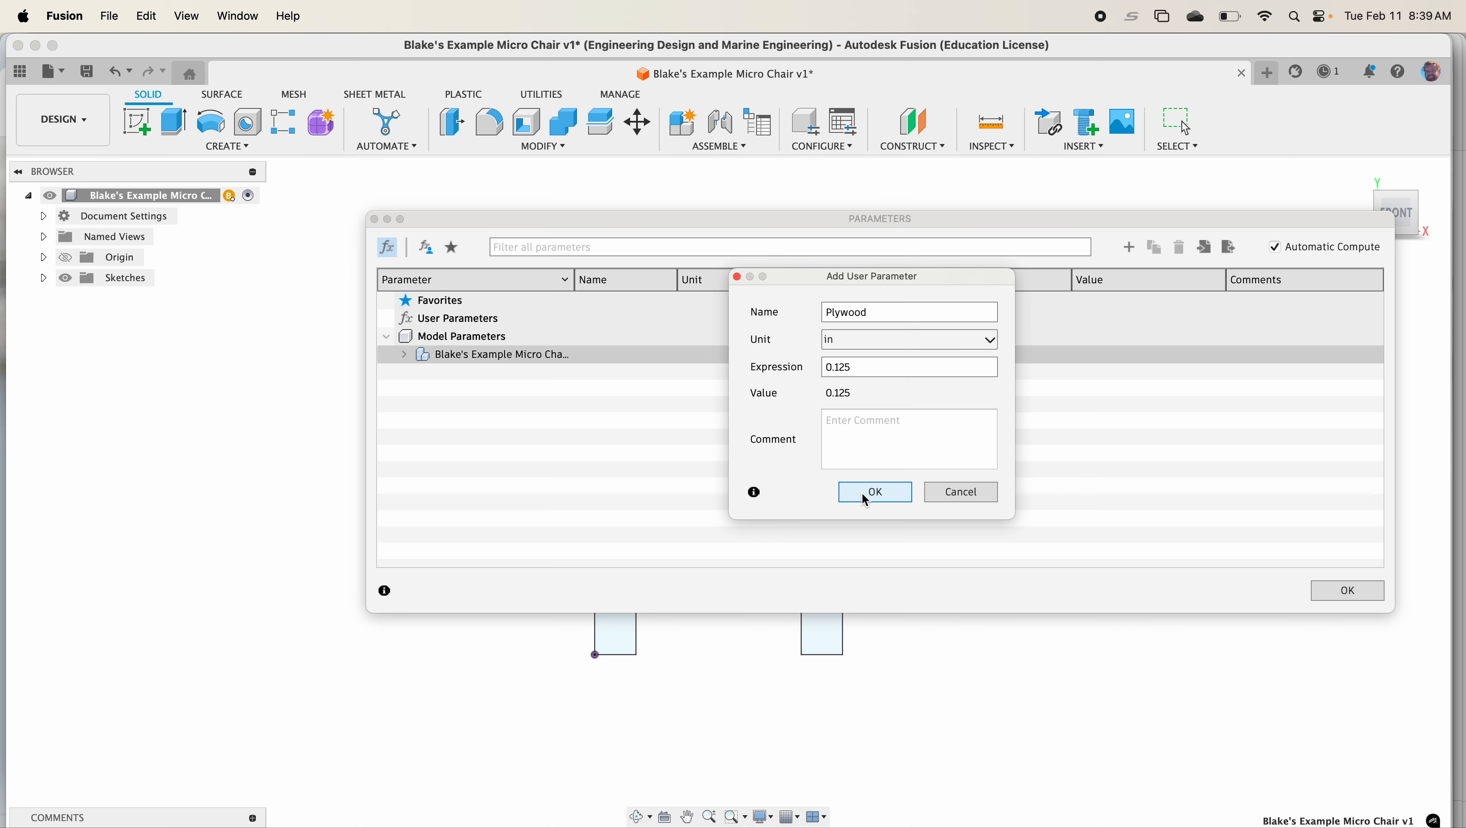
left_click(864, 494)
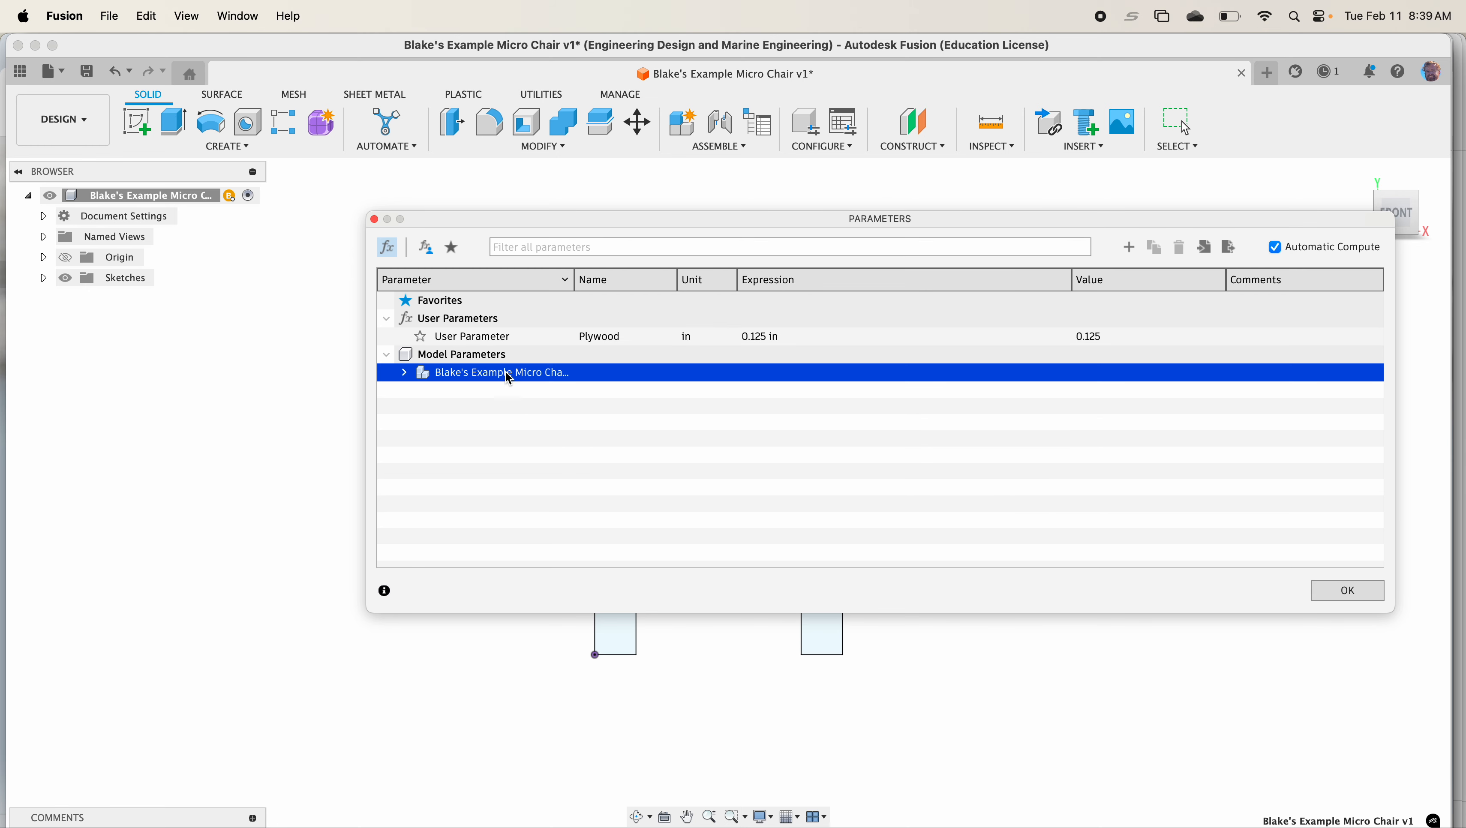
left_click(1327, 600)
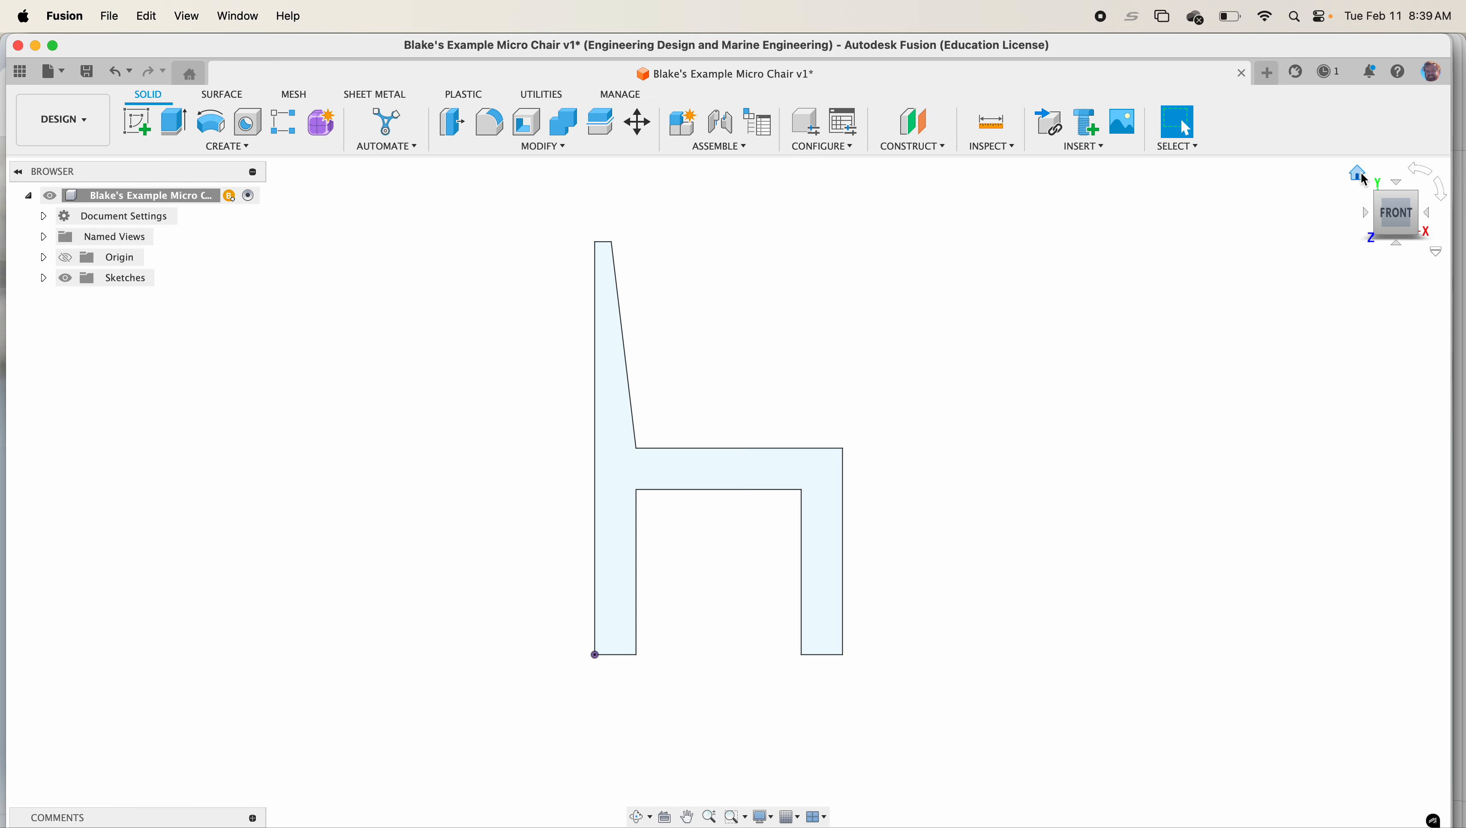
Extrude the chair profile as a new body using the Plywood parameter as the distance
left_click(1363, 180)
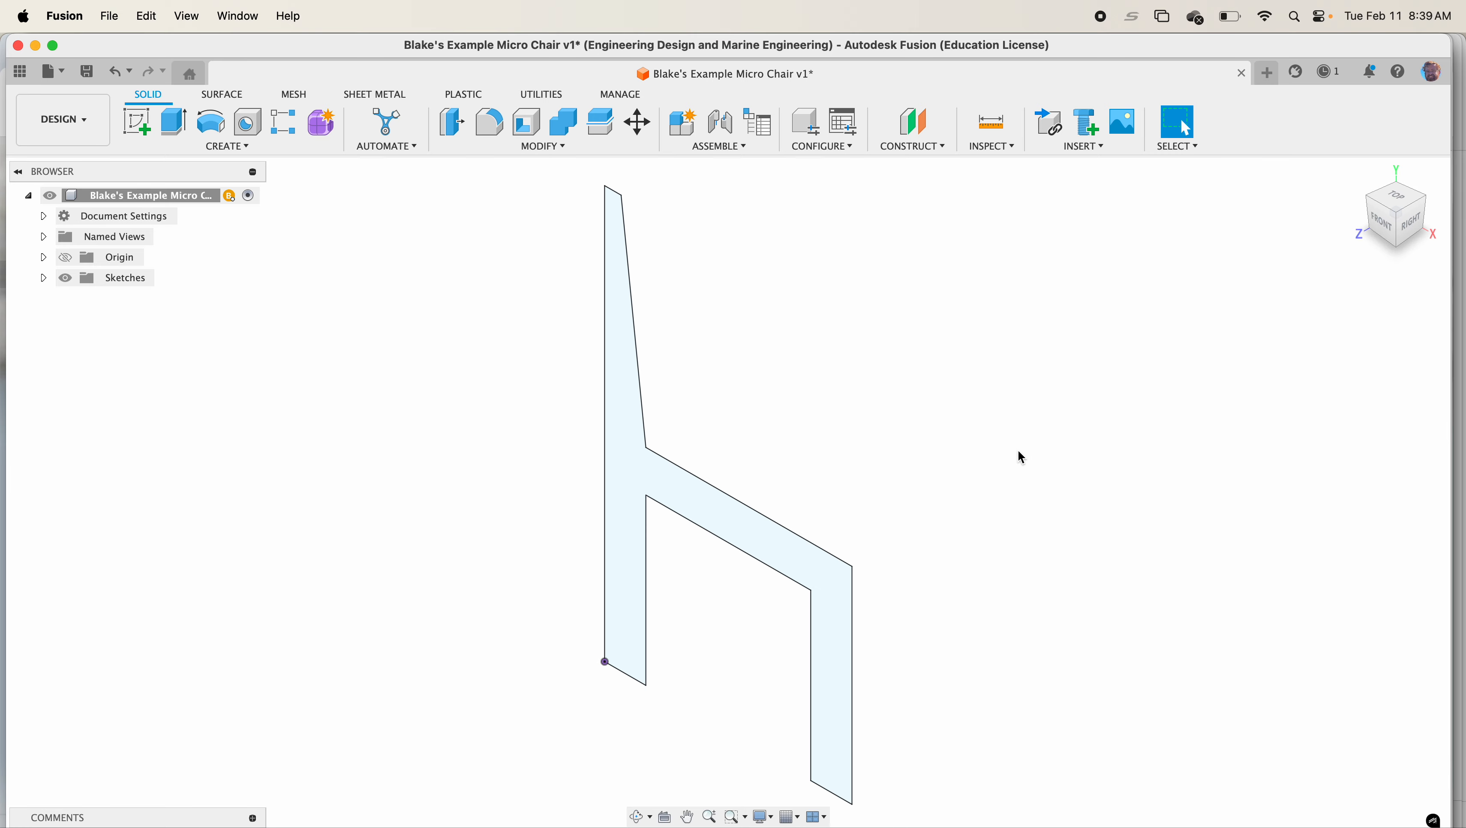
left_click(202, 150)
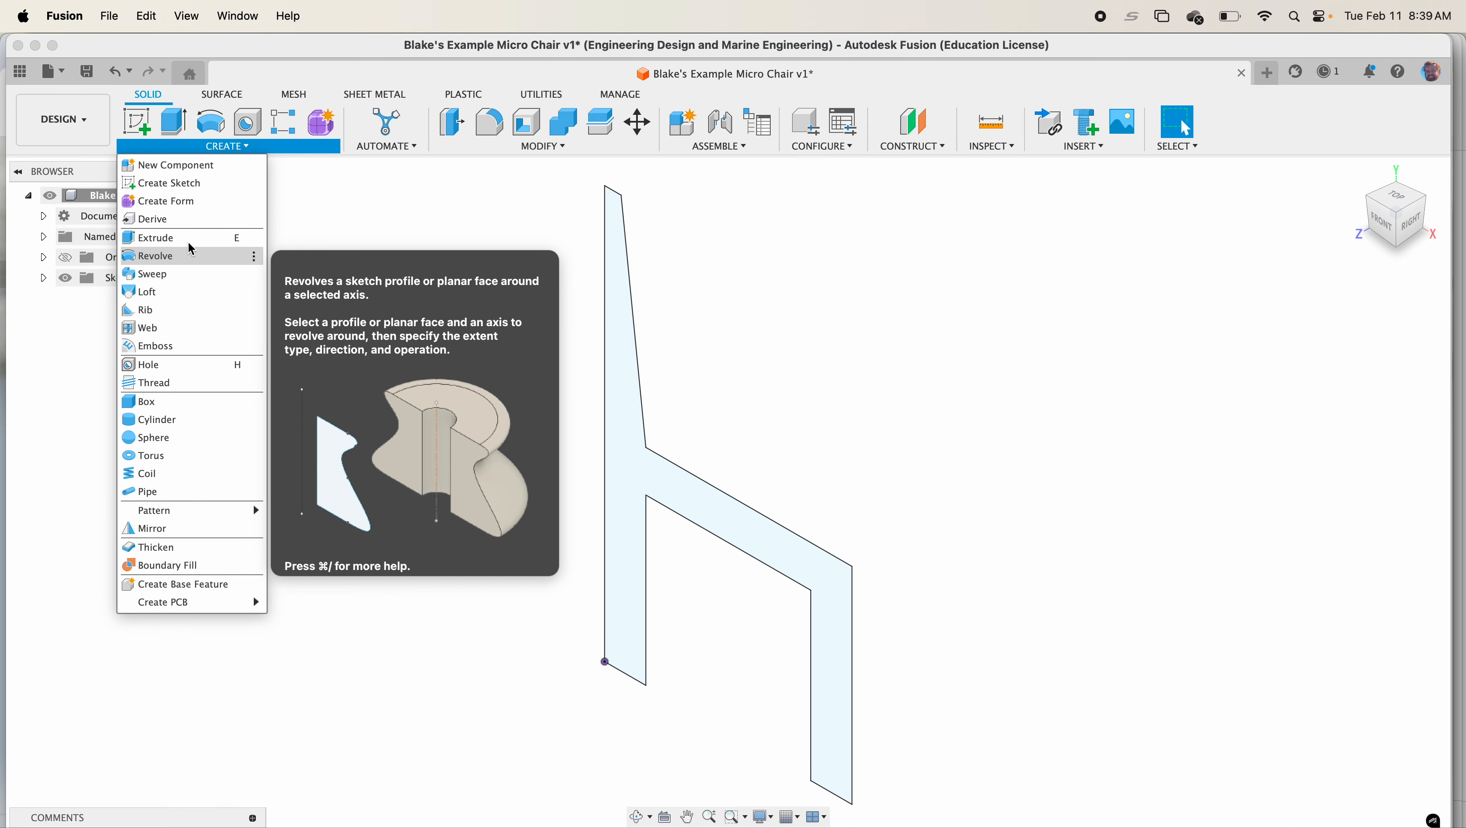
left_click(189, 237)
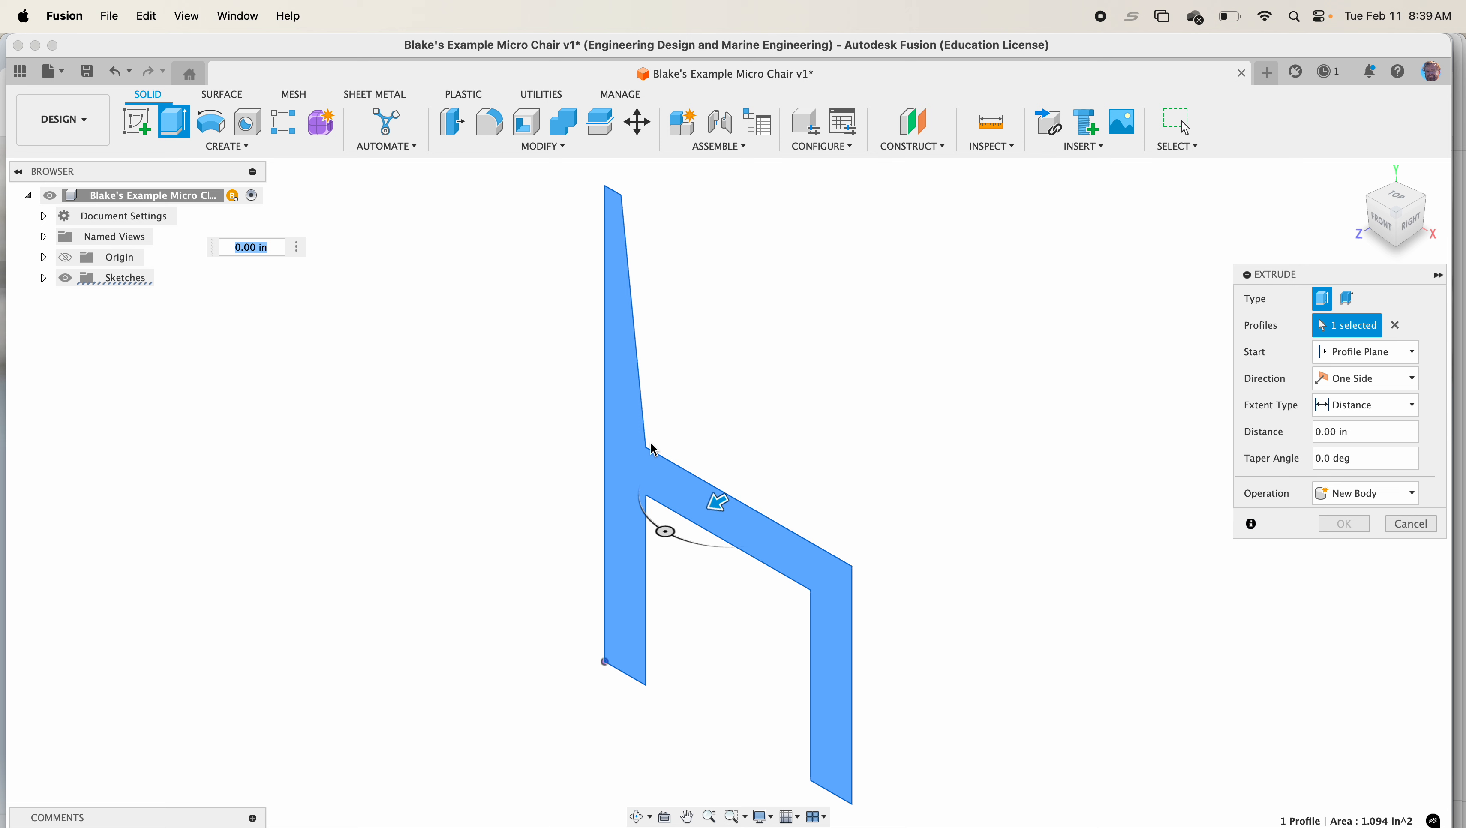
left_click(1374, 435)
type("ply")
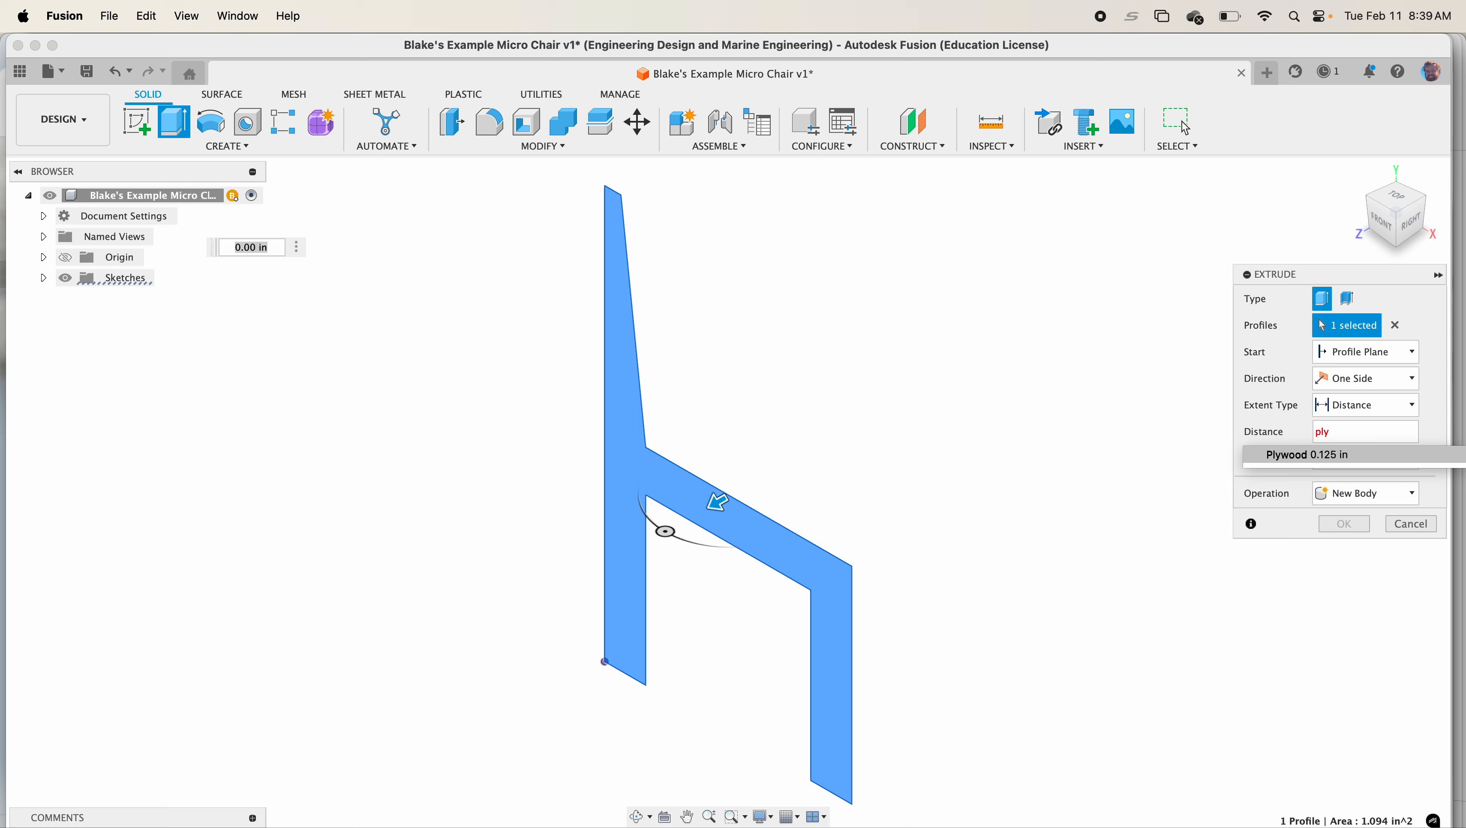
key("Return")
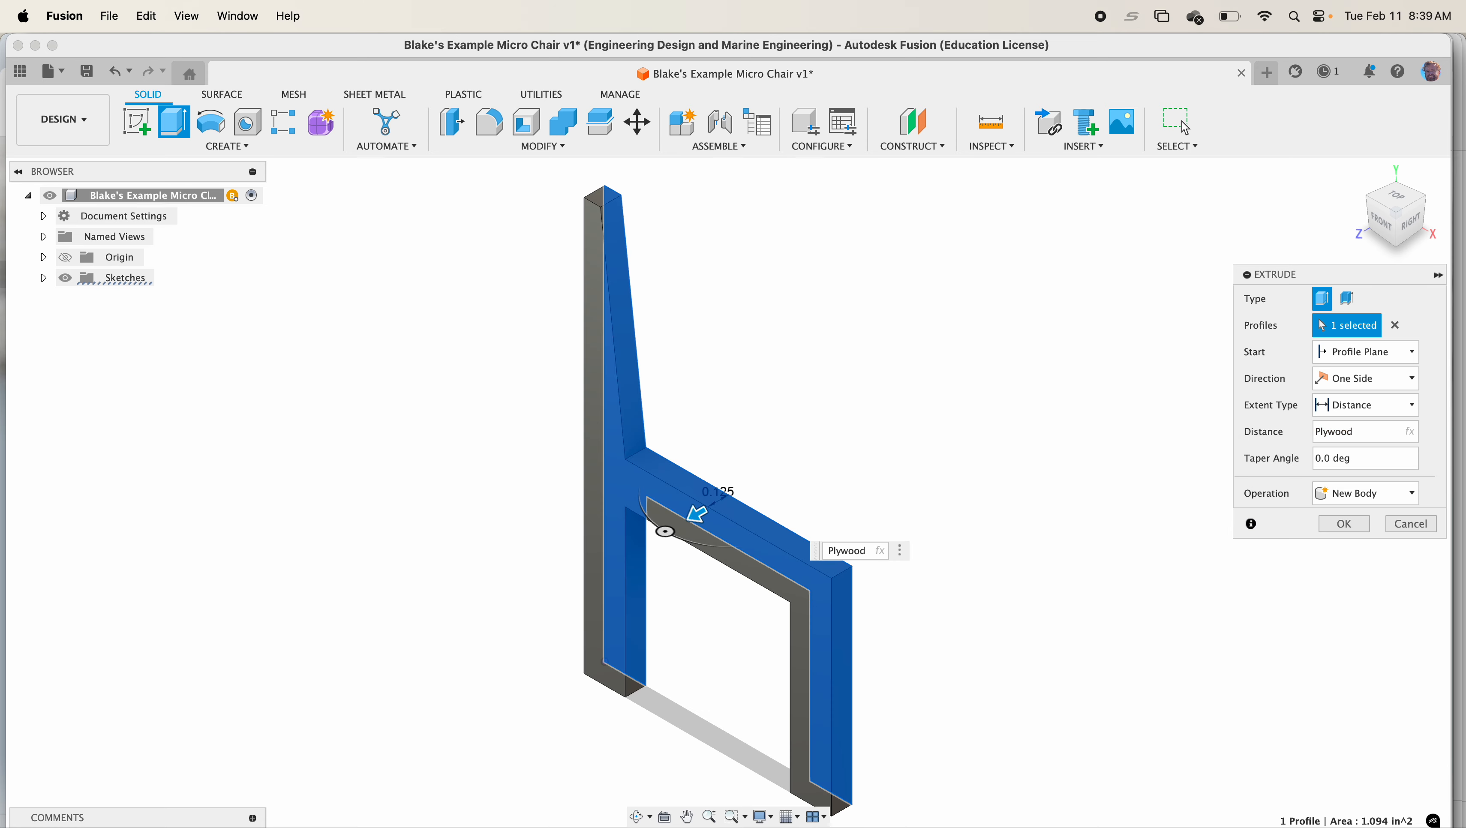
left_click(1354, 528)
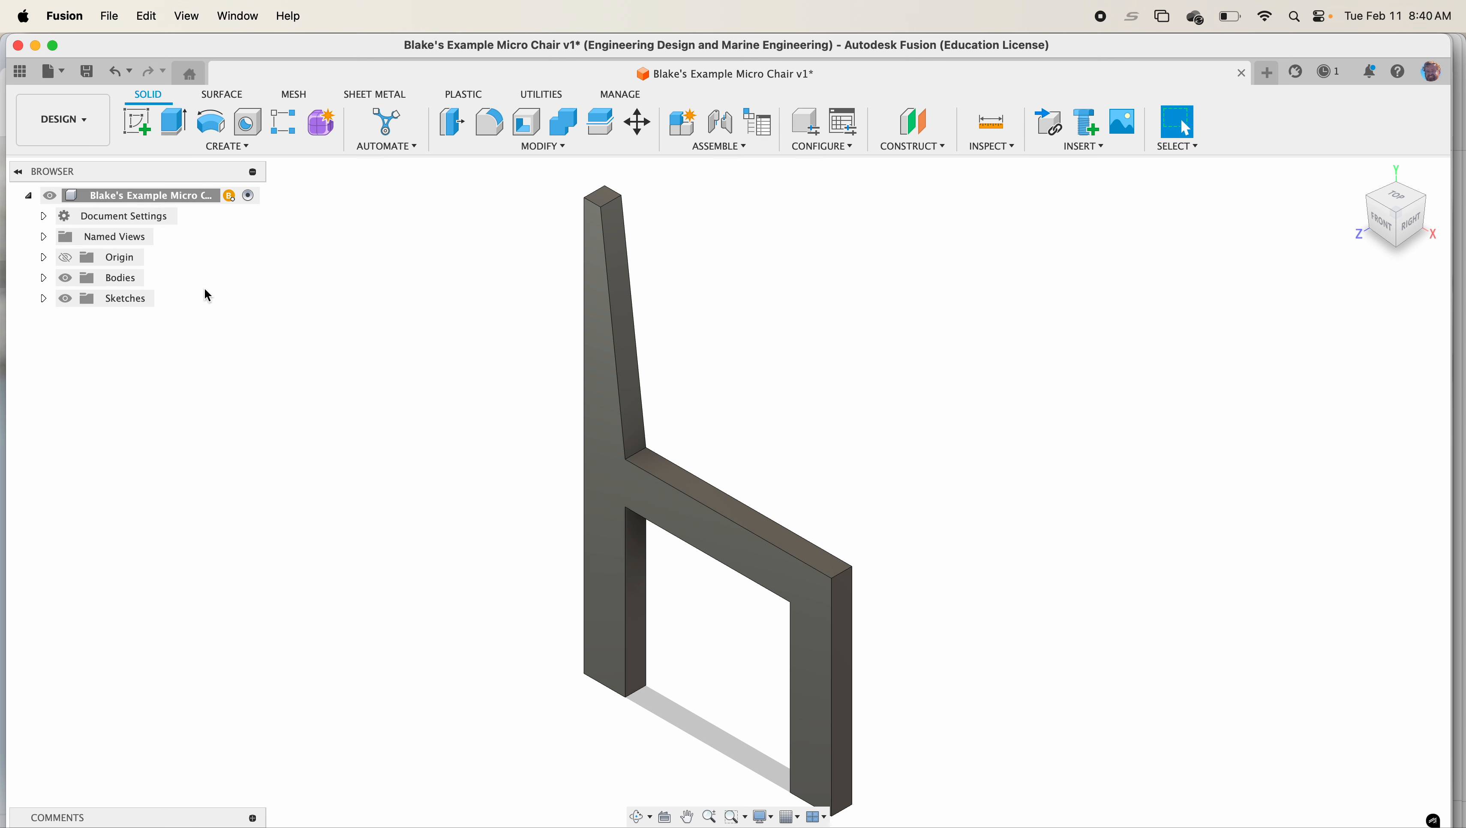
Rename the chair profile sketch to Side of the Chair
left_click(43, 278)
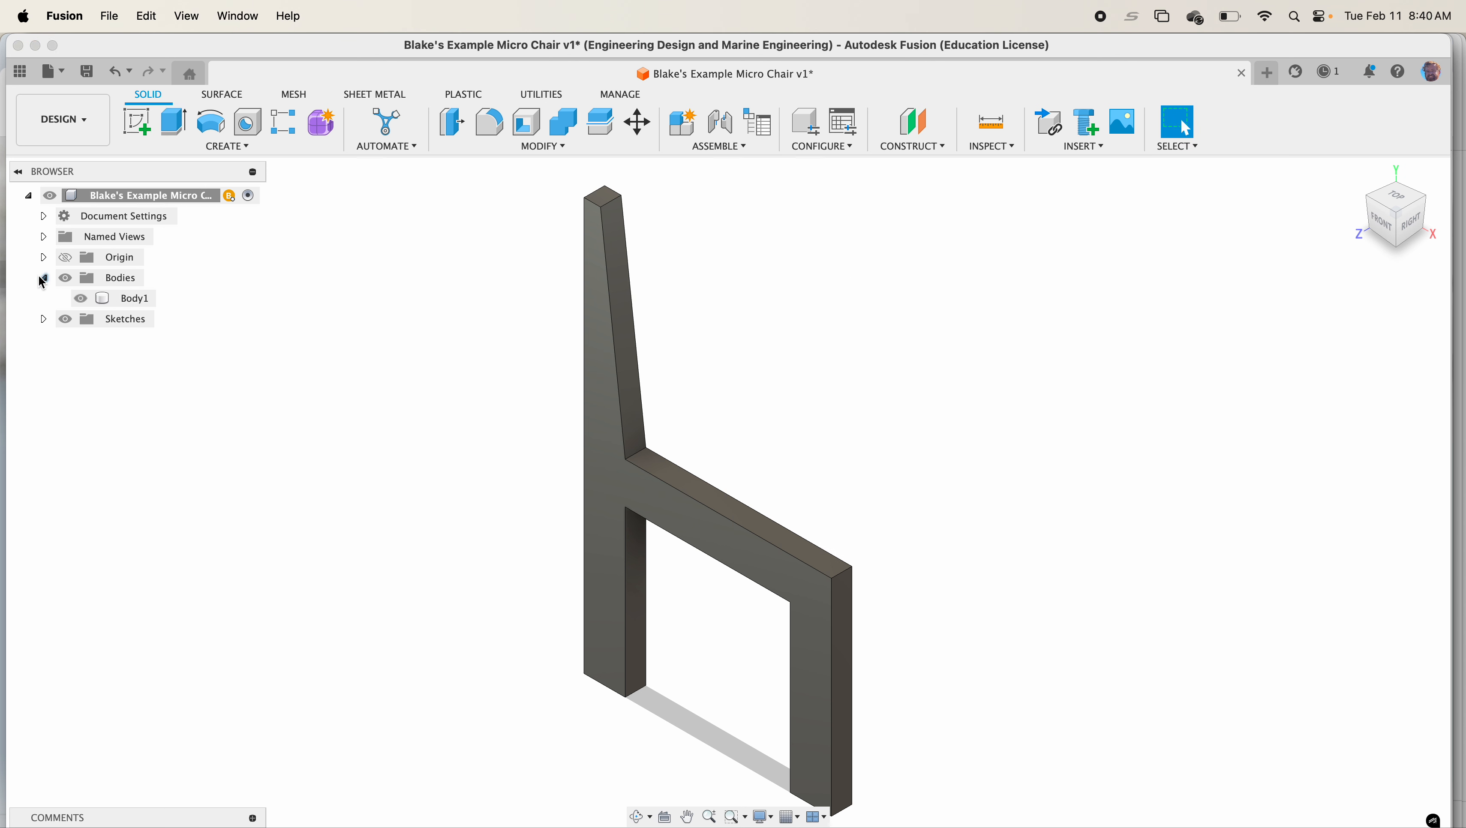
left_click(43, 319)
left_click(134, 340)
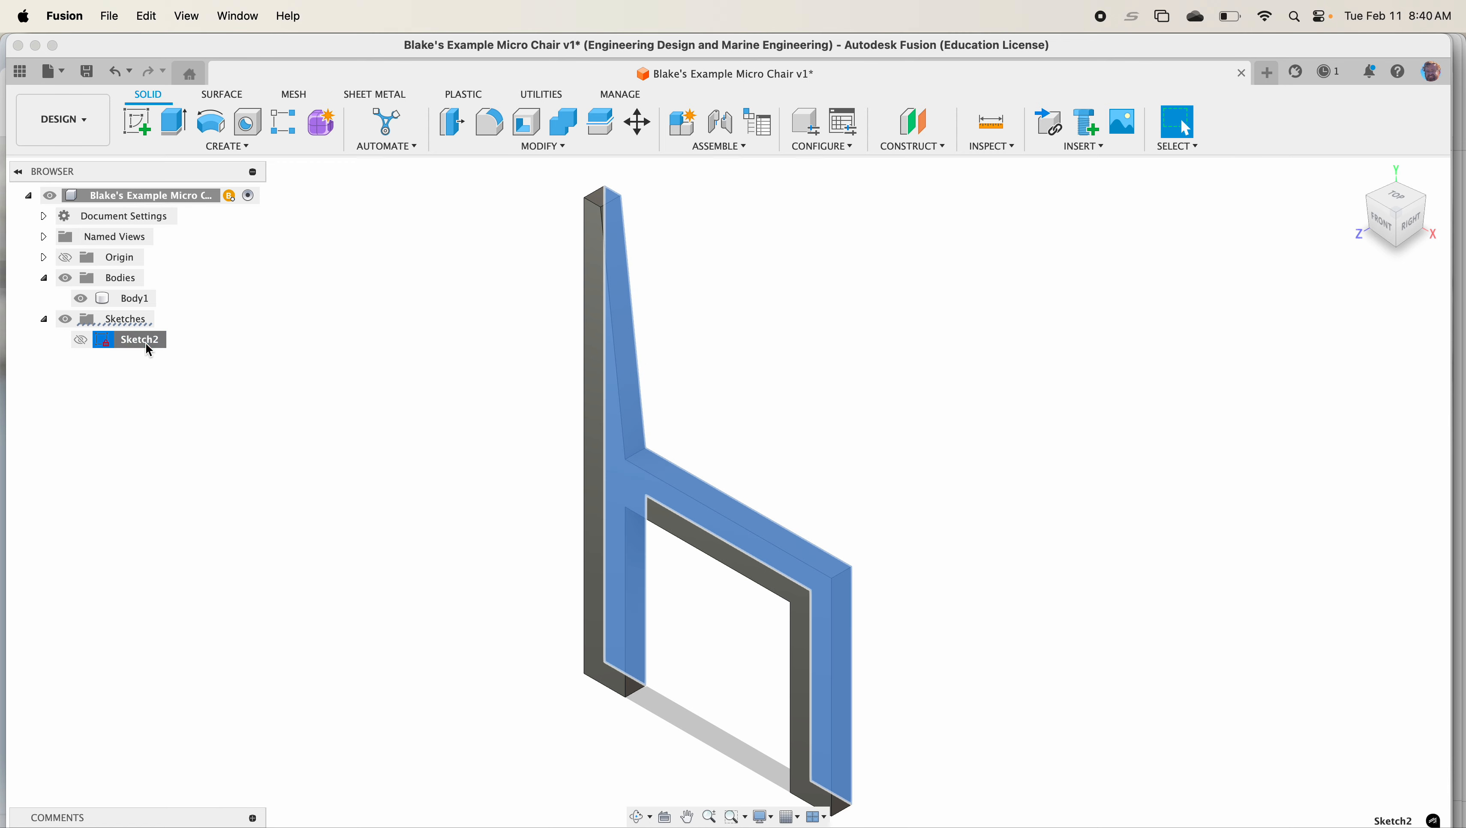
type("Side of hte C")
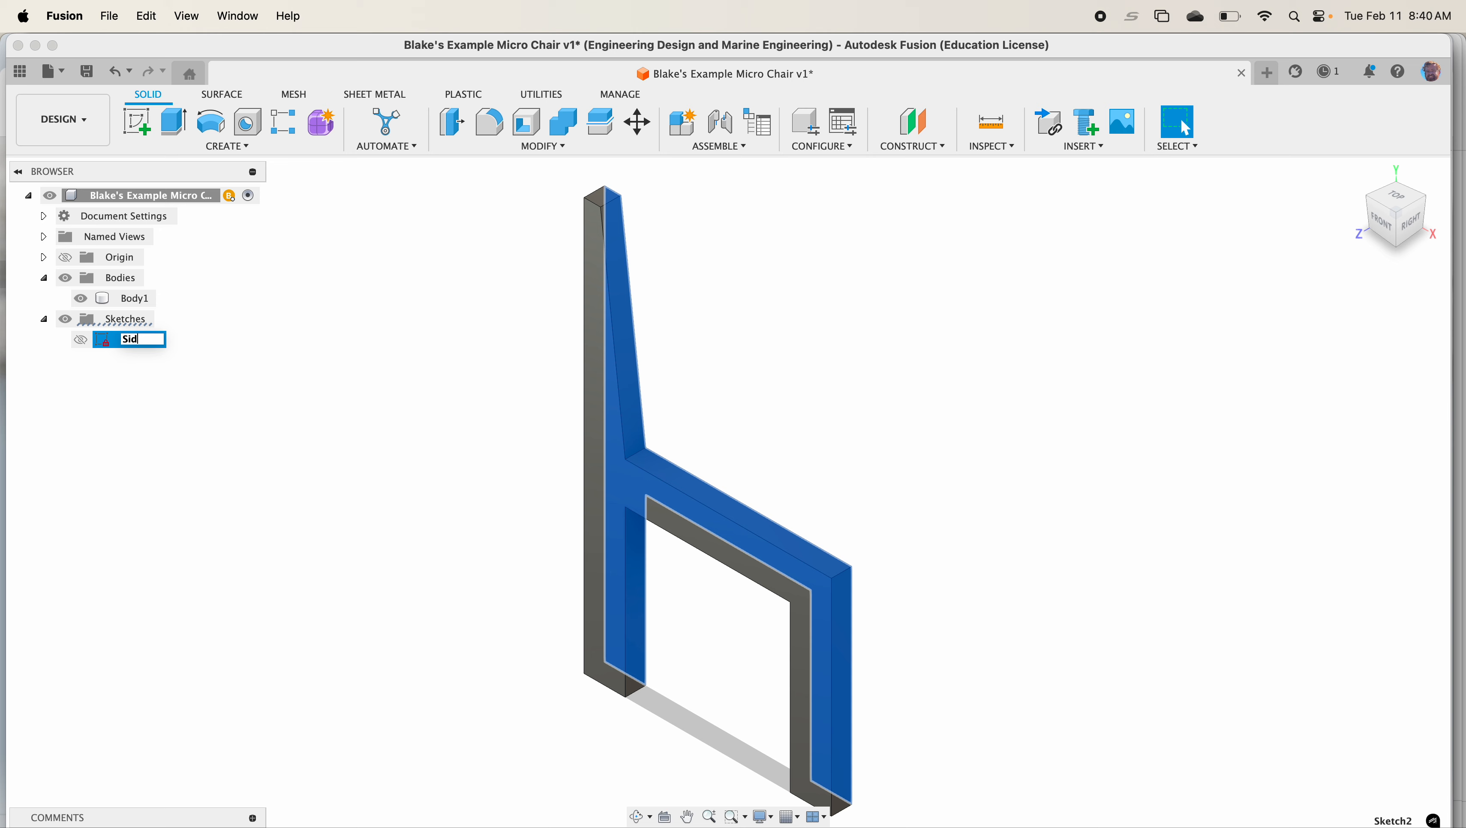
key("BackSpace")
key("BackSpace")
key("BackSpace")
key("BackSpace")
key("BackSpace")
type("the Chair")
key("Return")
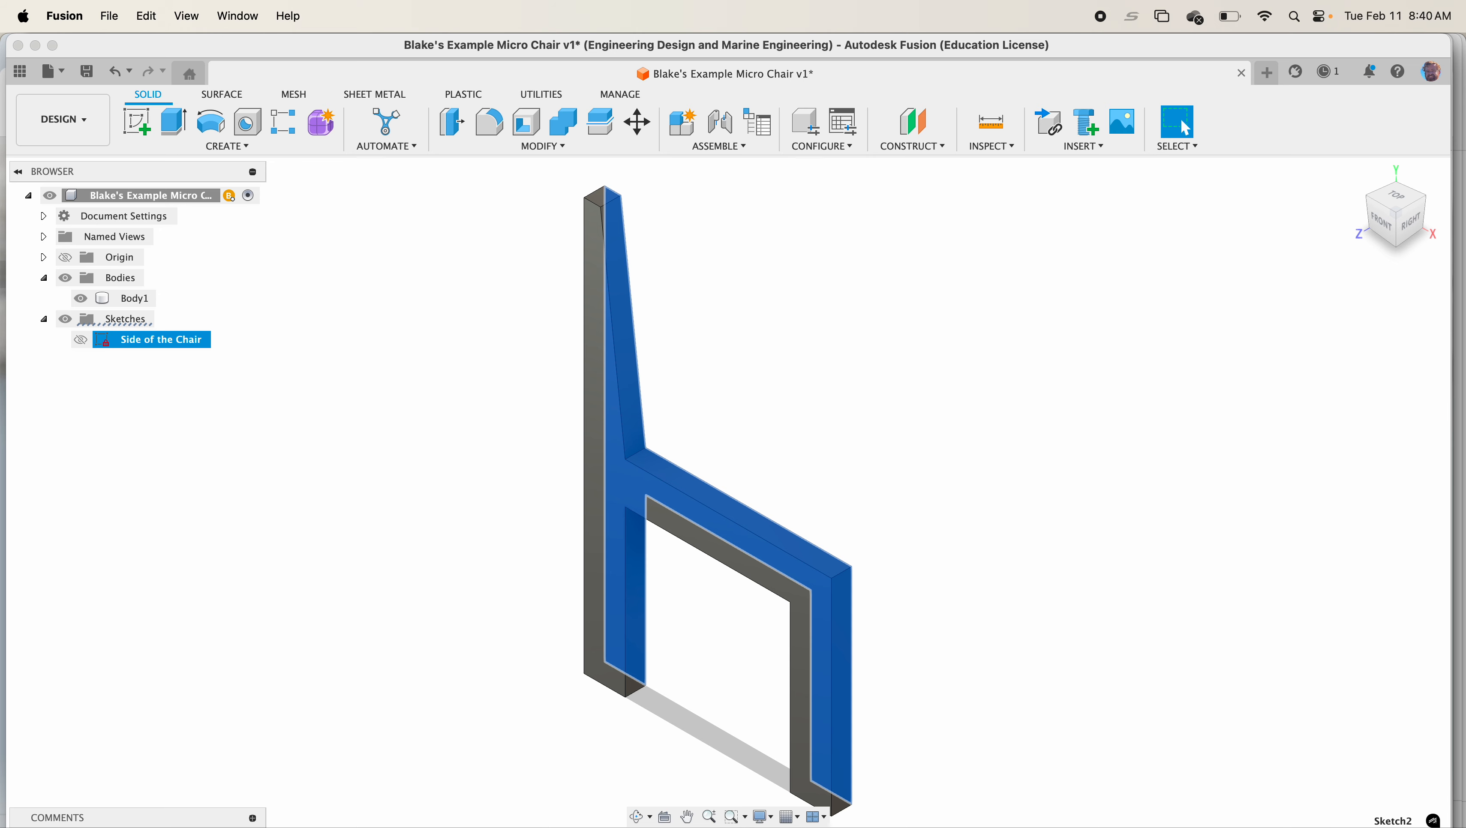
Rename the extruded body to Left Side
left_click(124, 306)
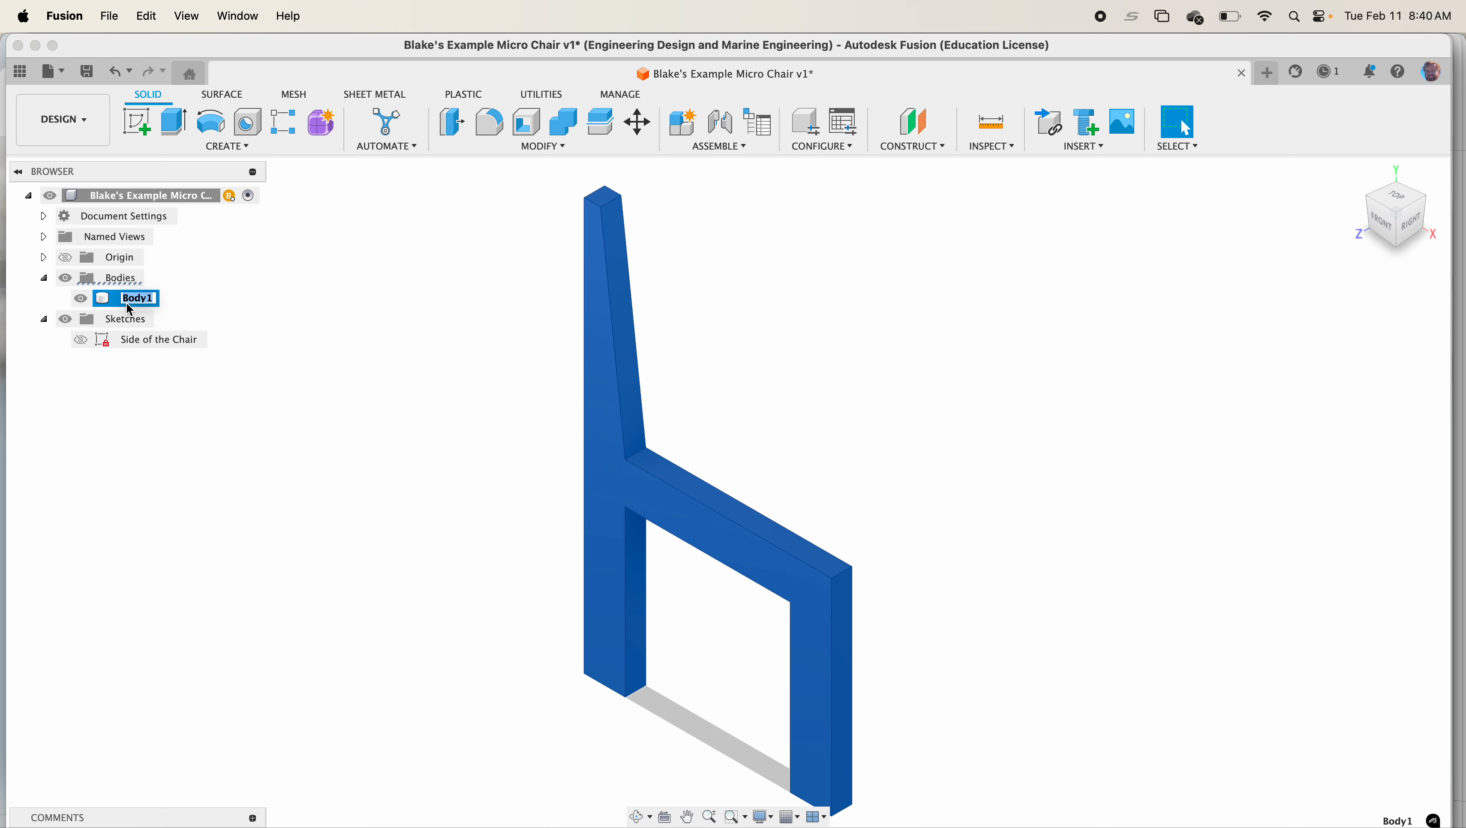
type("Left Side")
key("Return")
Use Move/Copy to create a copy of the Left Side body translated 1 in along the Z direction
left_click(451, 184)
left_click(487, 143)
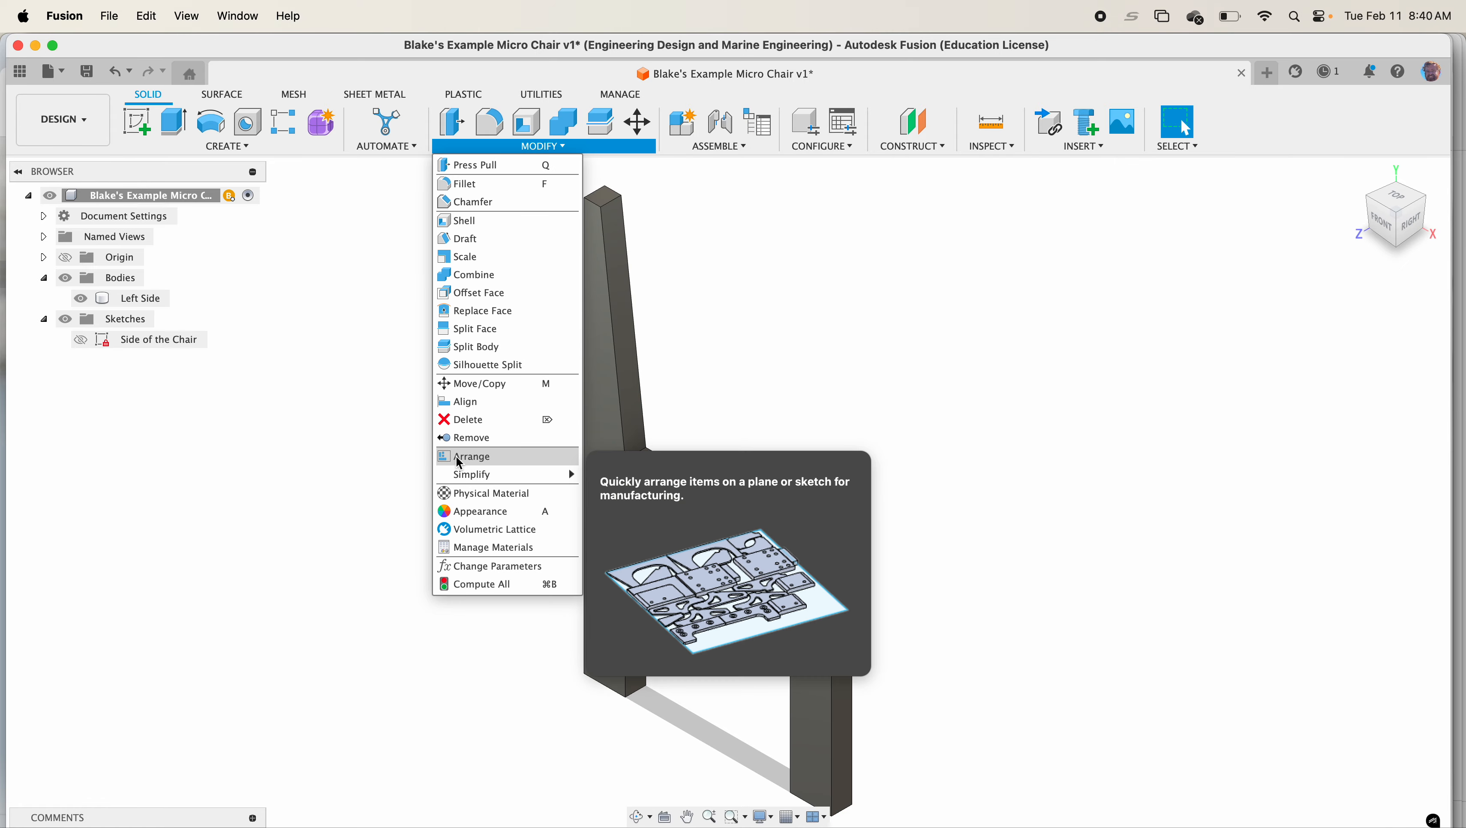
left_click(514, 394)
left_click(609, 446)
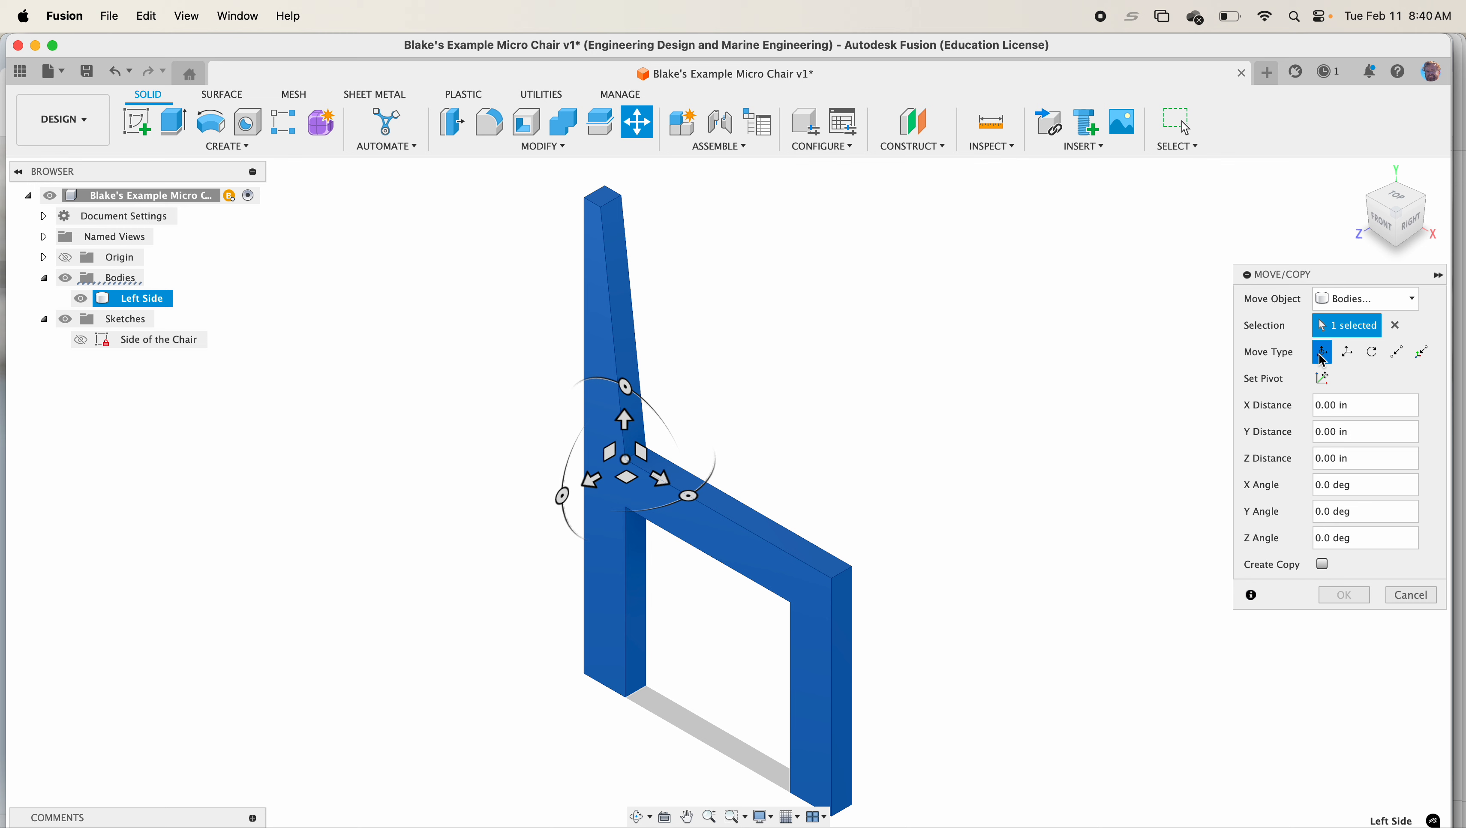
left_click(1347, 352)
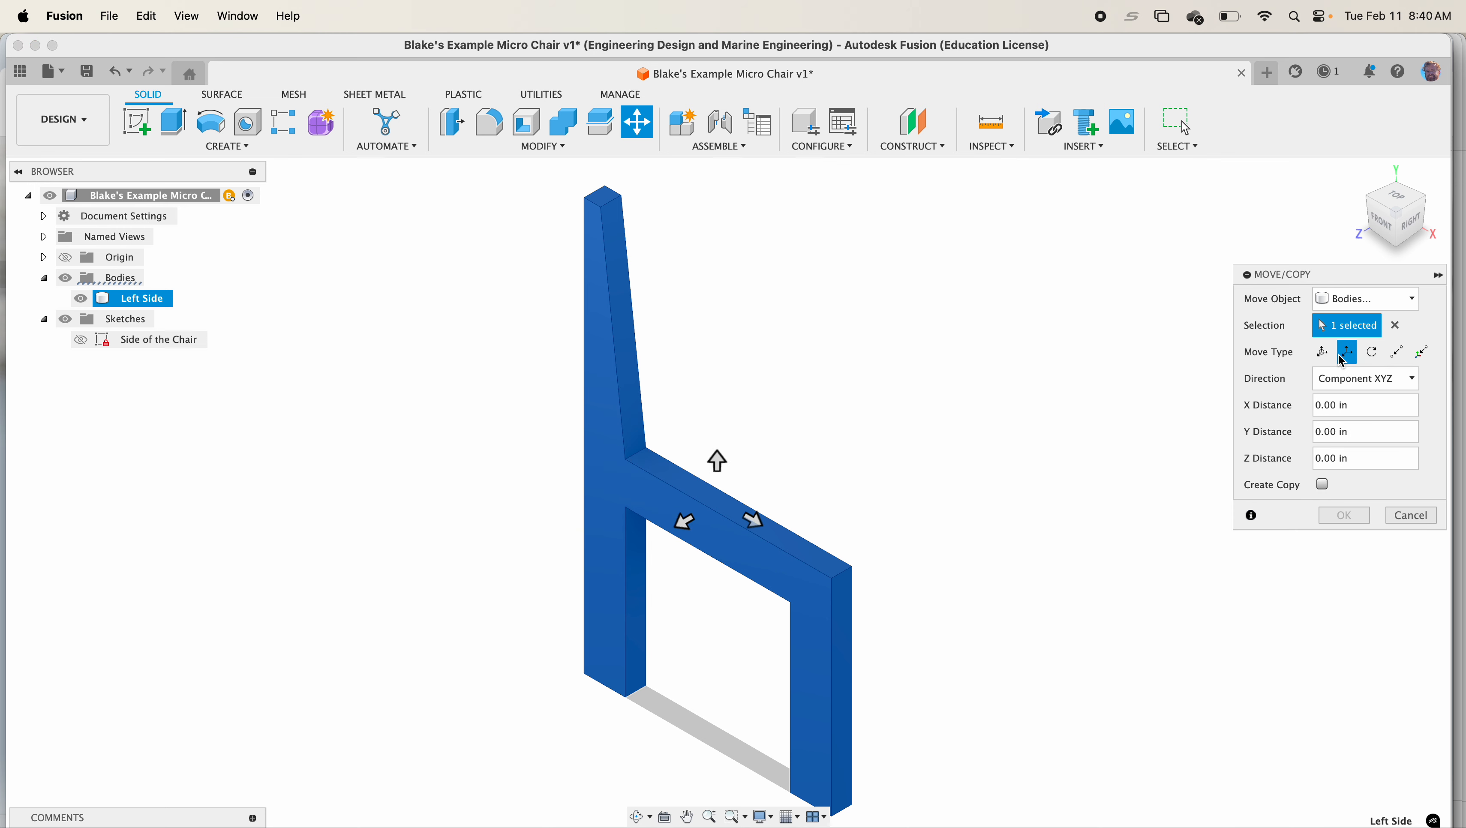
left_click(1323, 485)
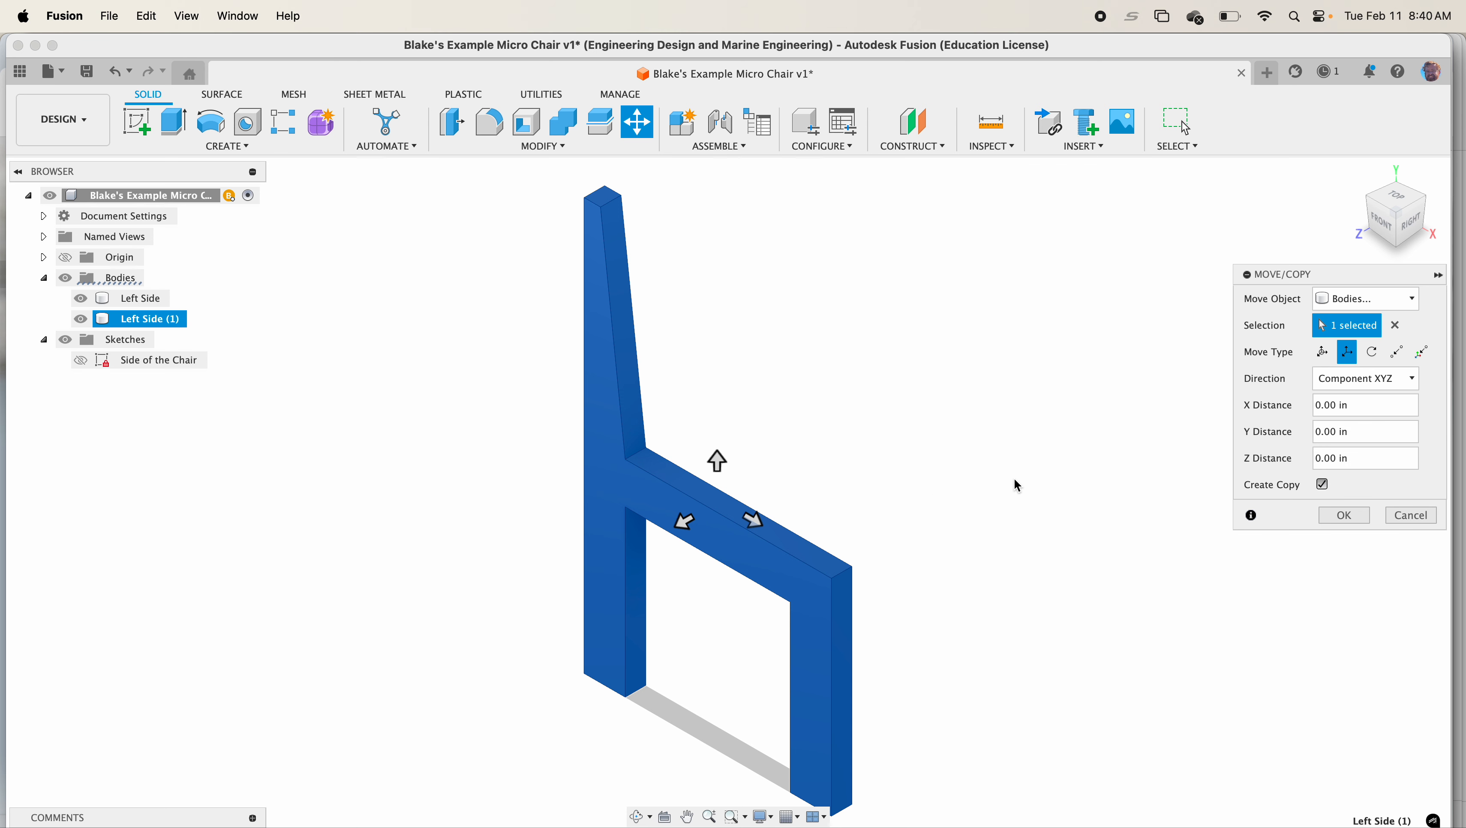
left_click(689, 525)
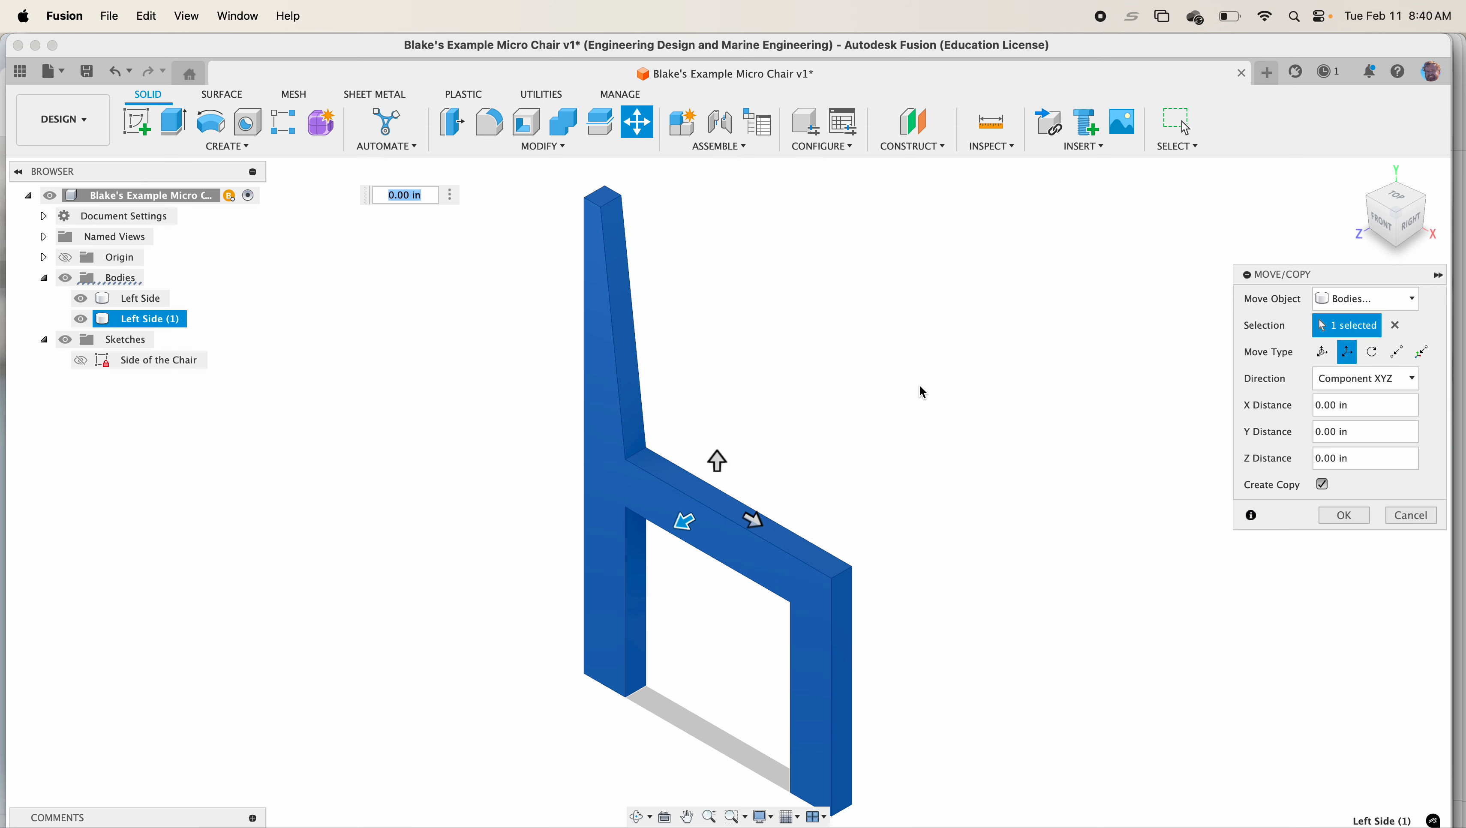
left_click_drag(685, 522, 620, 558)
left_click(799, 583)
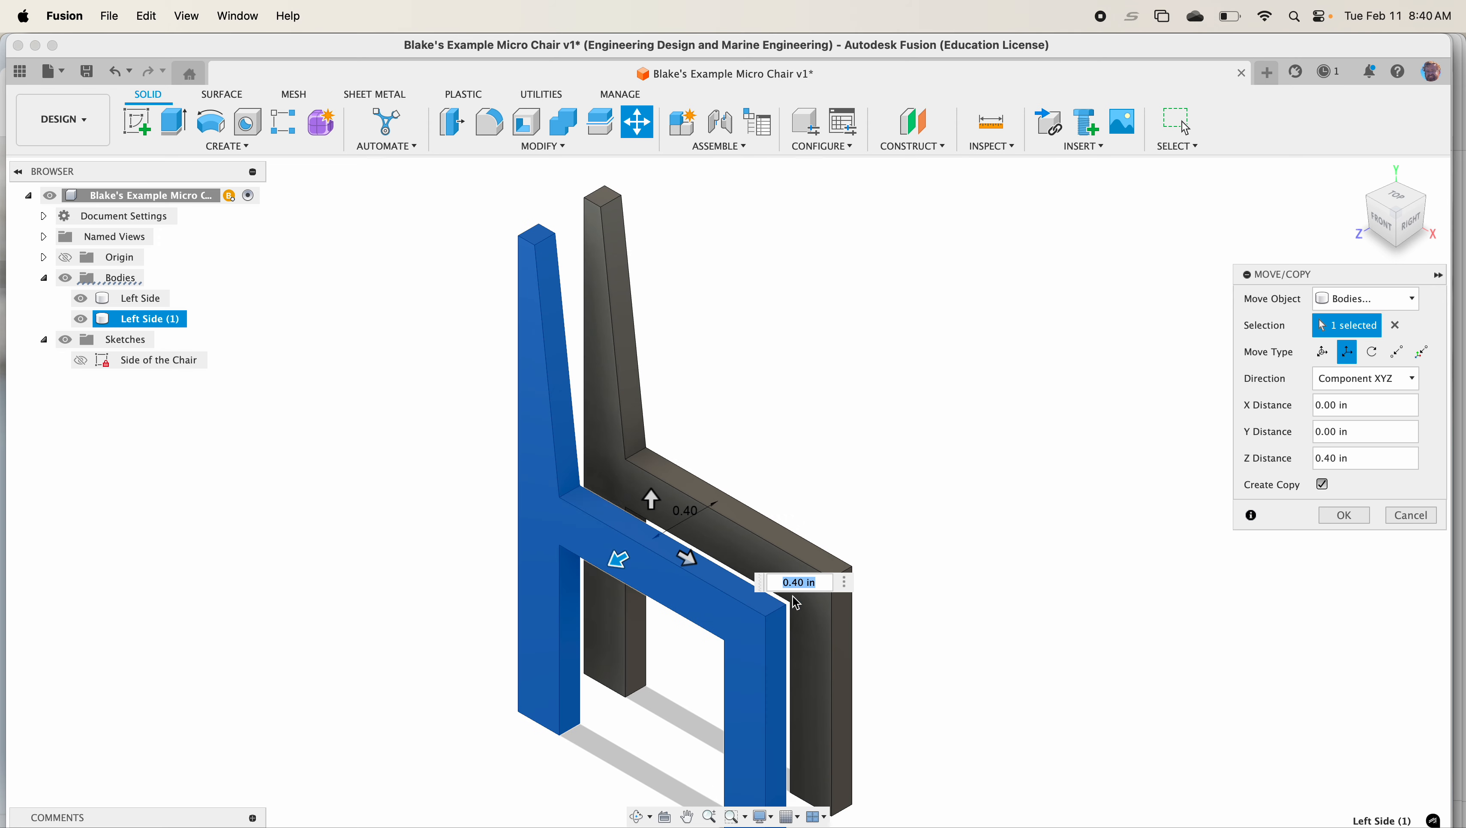
type("`1")
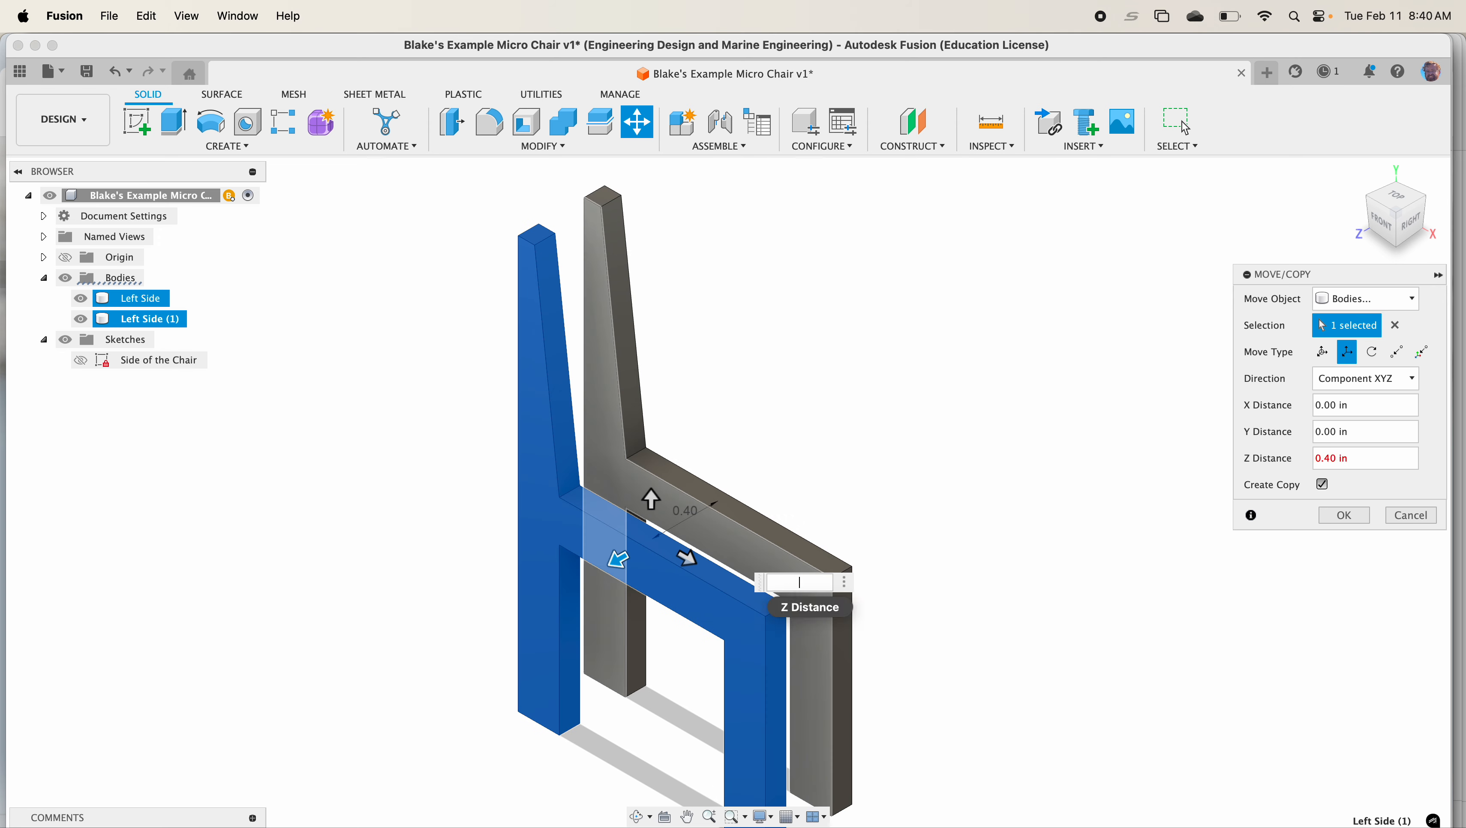
type("1")
key("Return")
Rename the copied body to Right Side
scroll(562, 539, "down", 2)
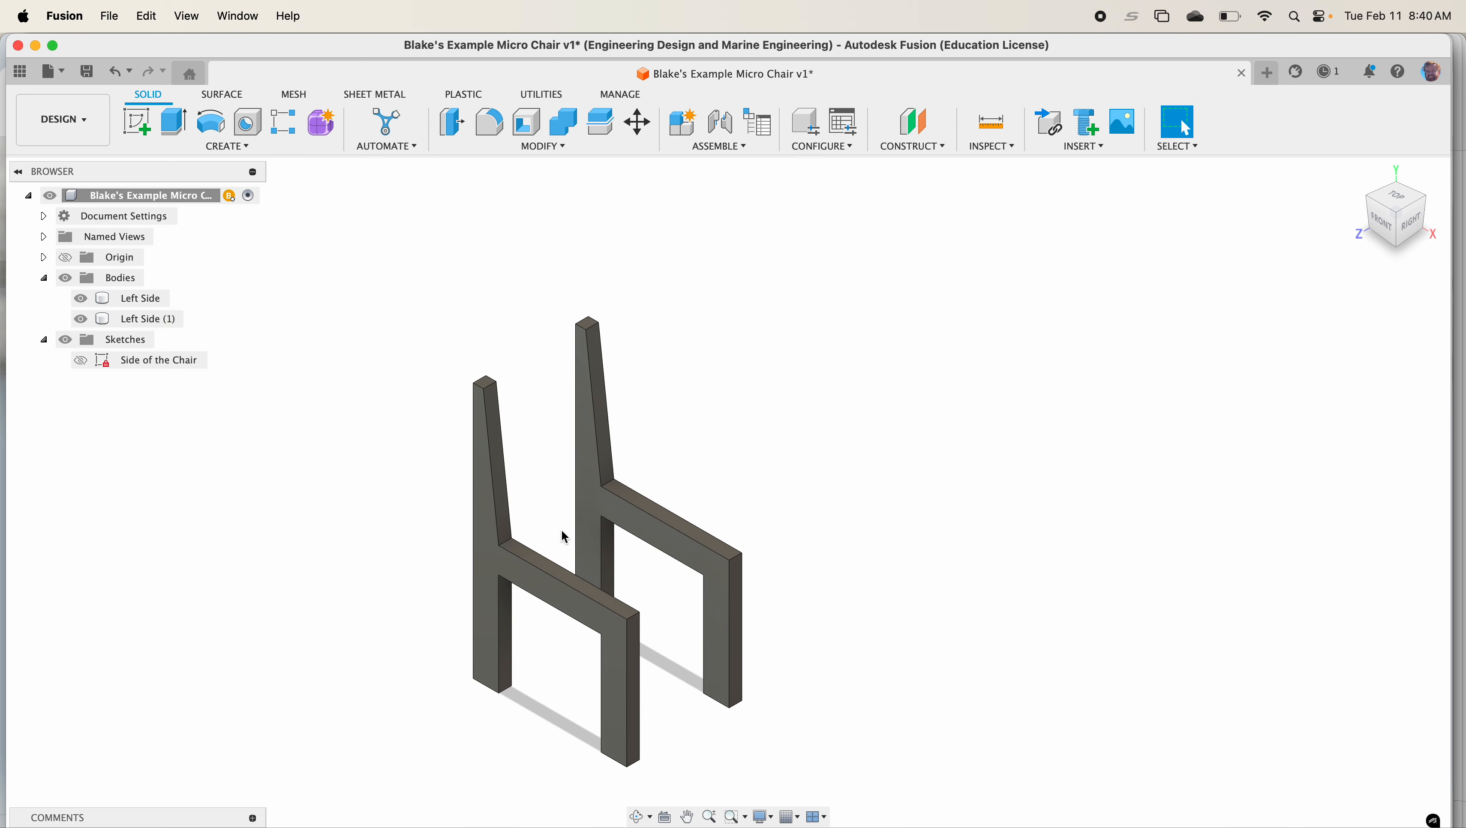
left_click(161, 320)
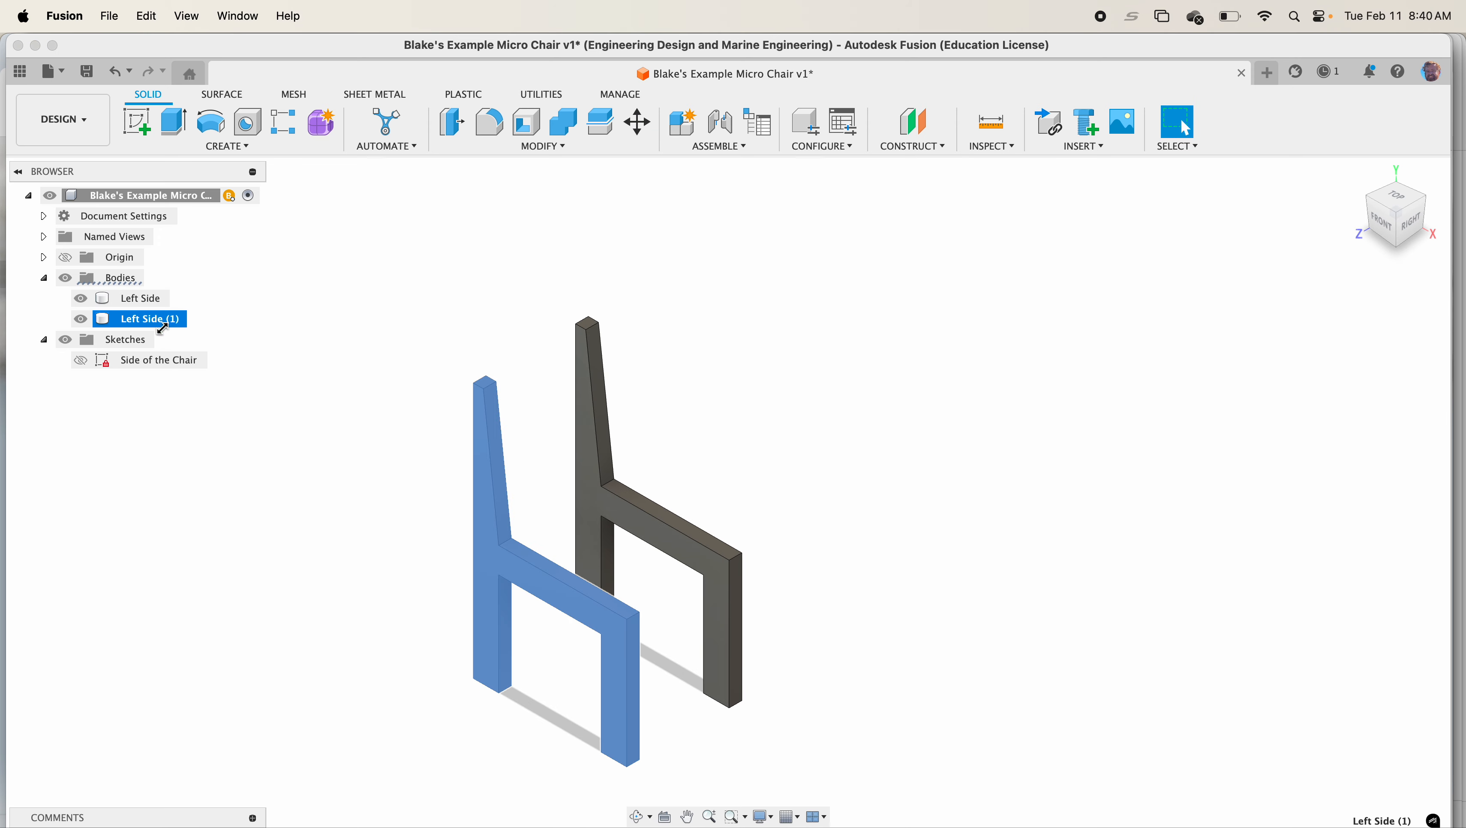
double_click(160, 319)
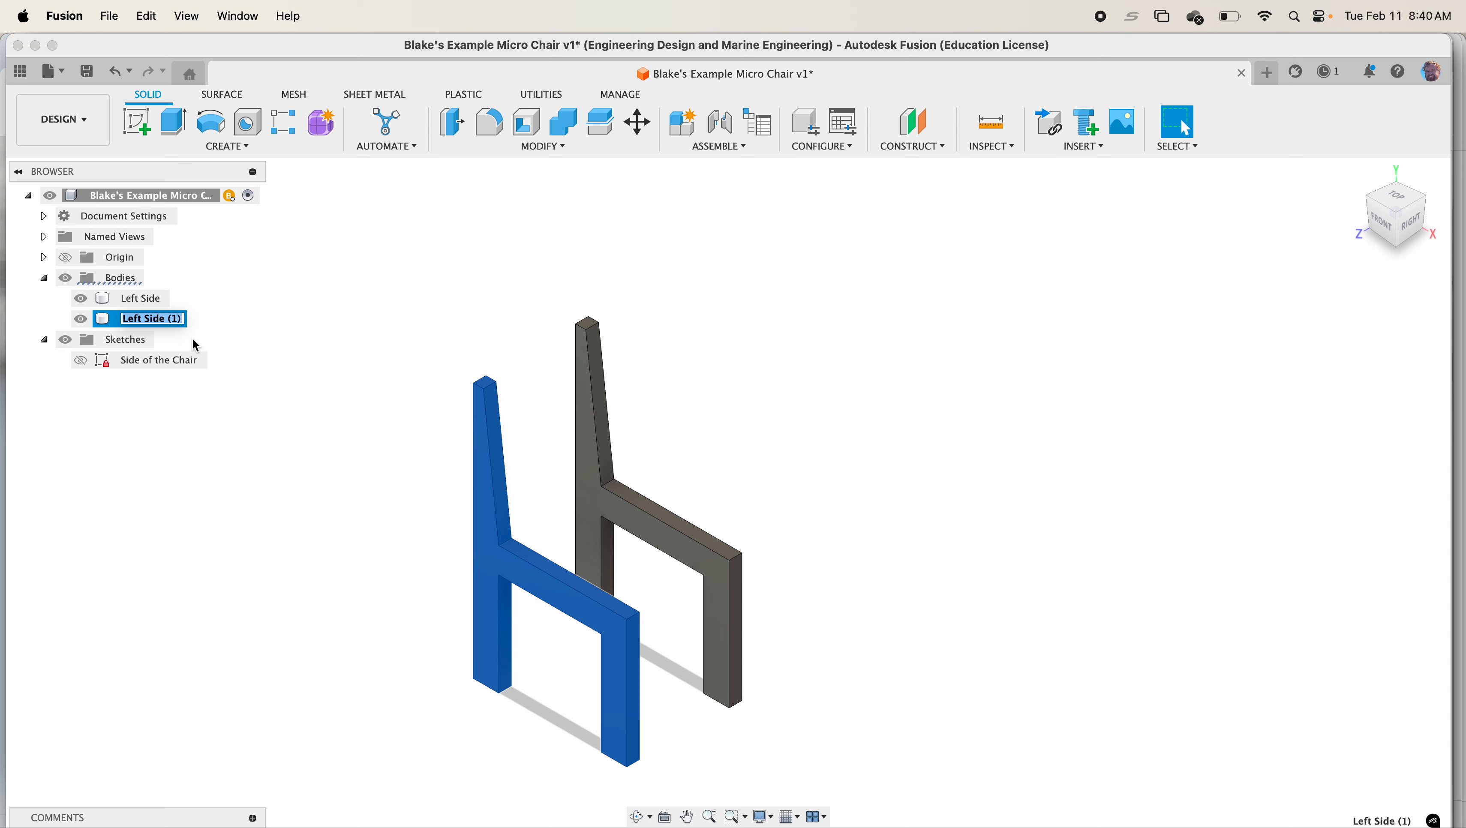
type("Right Side")
key("Return")
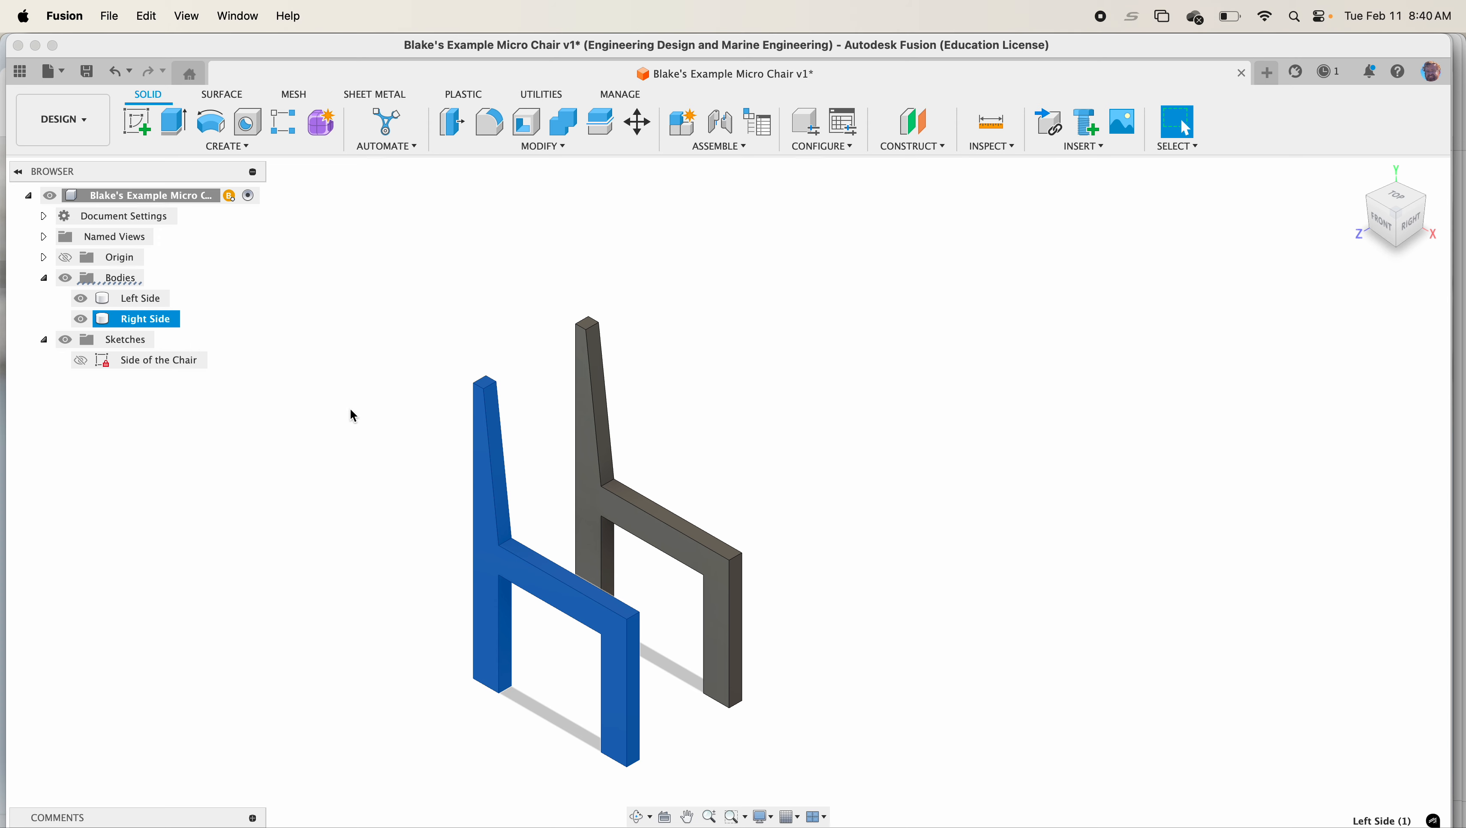
Create a new sketch on the horizontal origin plane and view it from the top
left_click(396, 506)
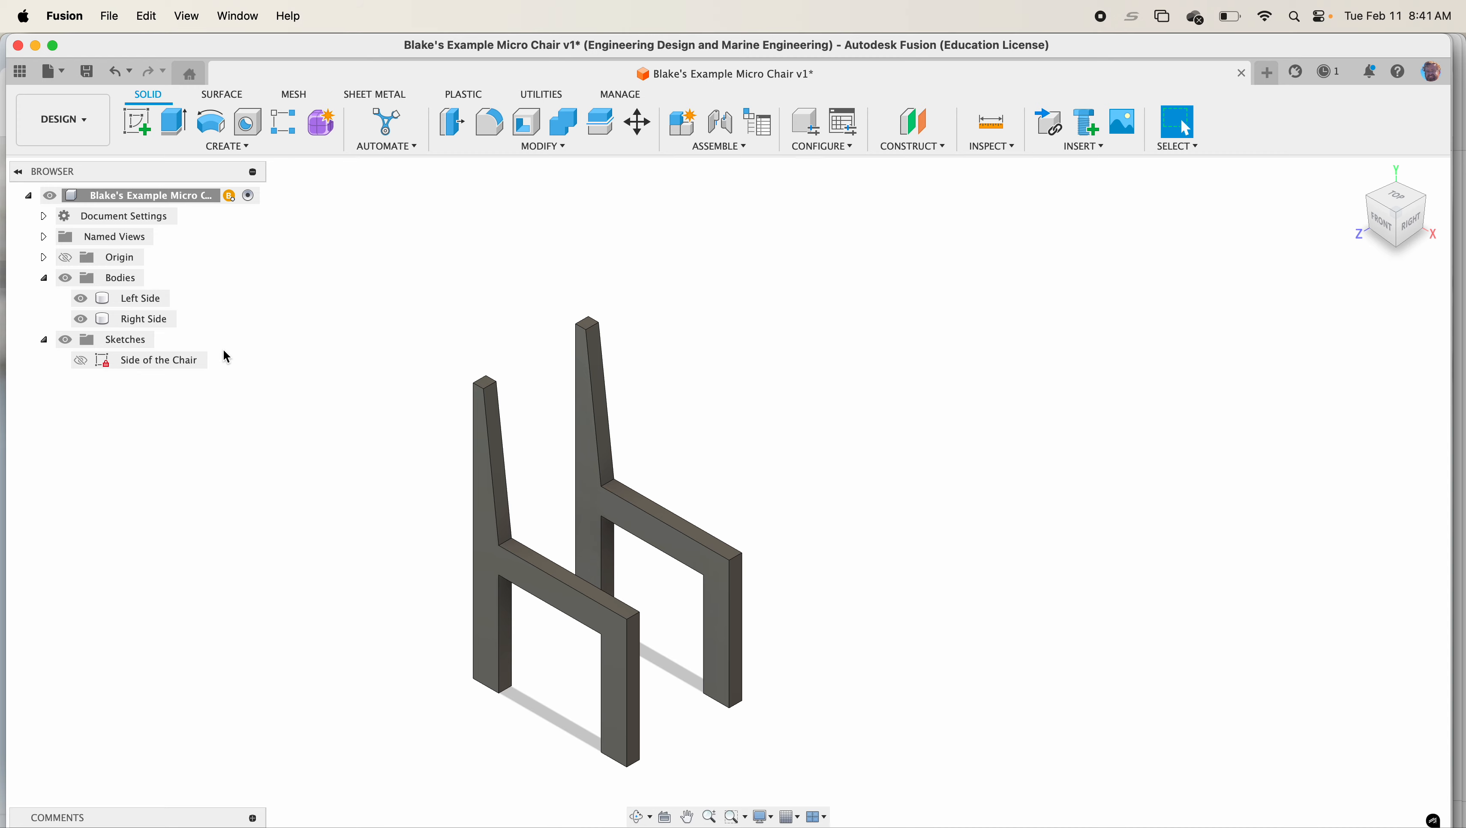
left_click(133, 127)
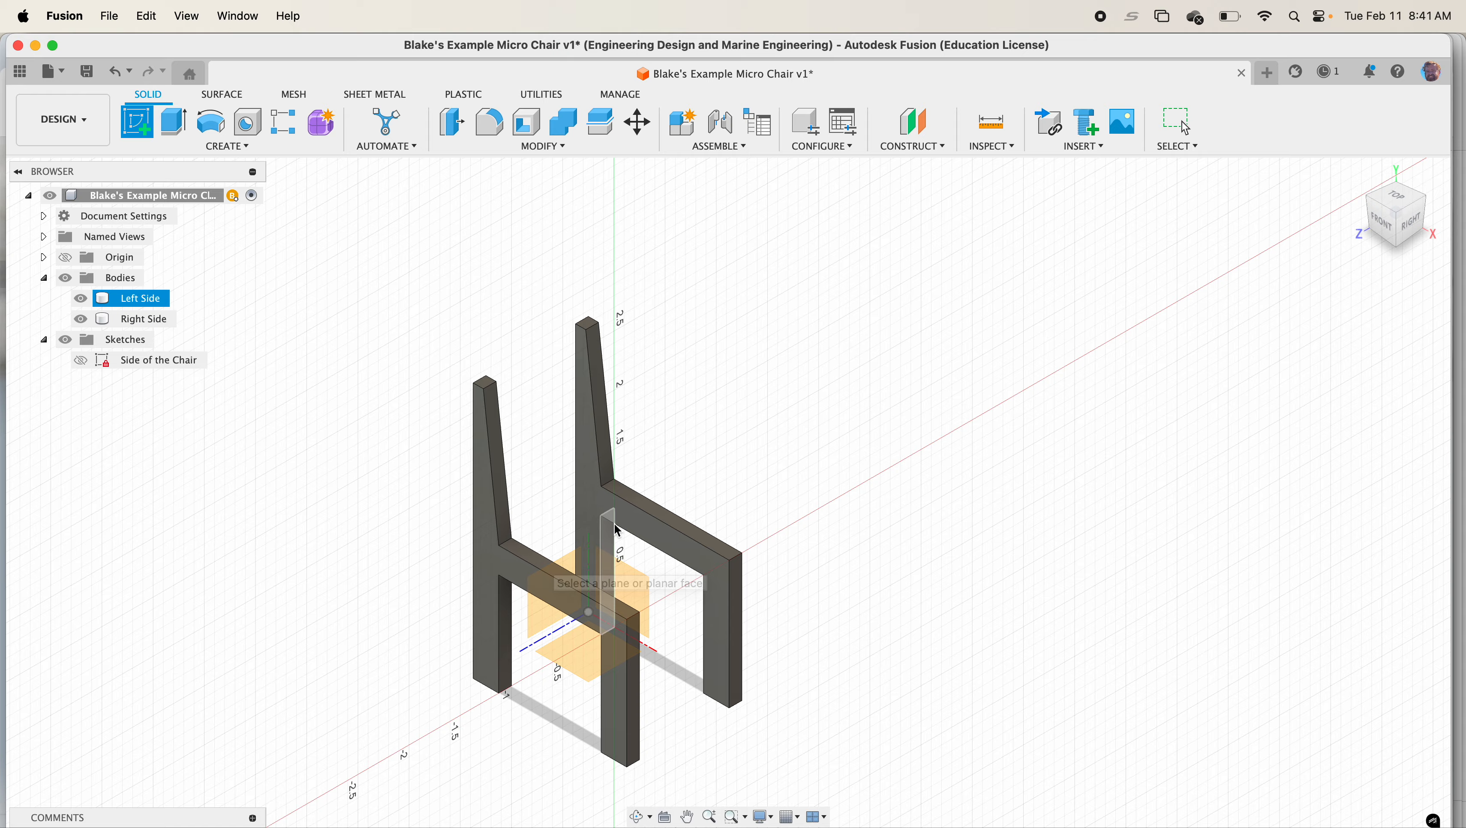
left_click(542, 572)
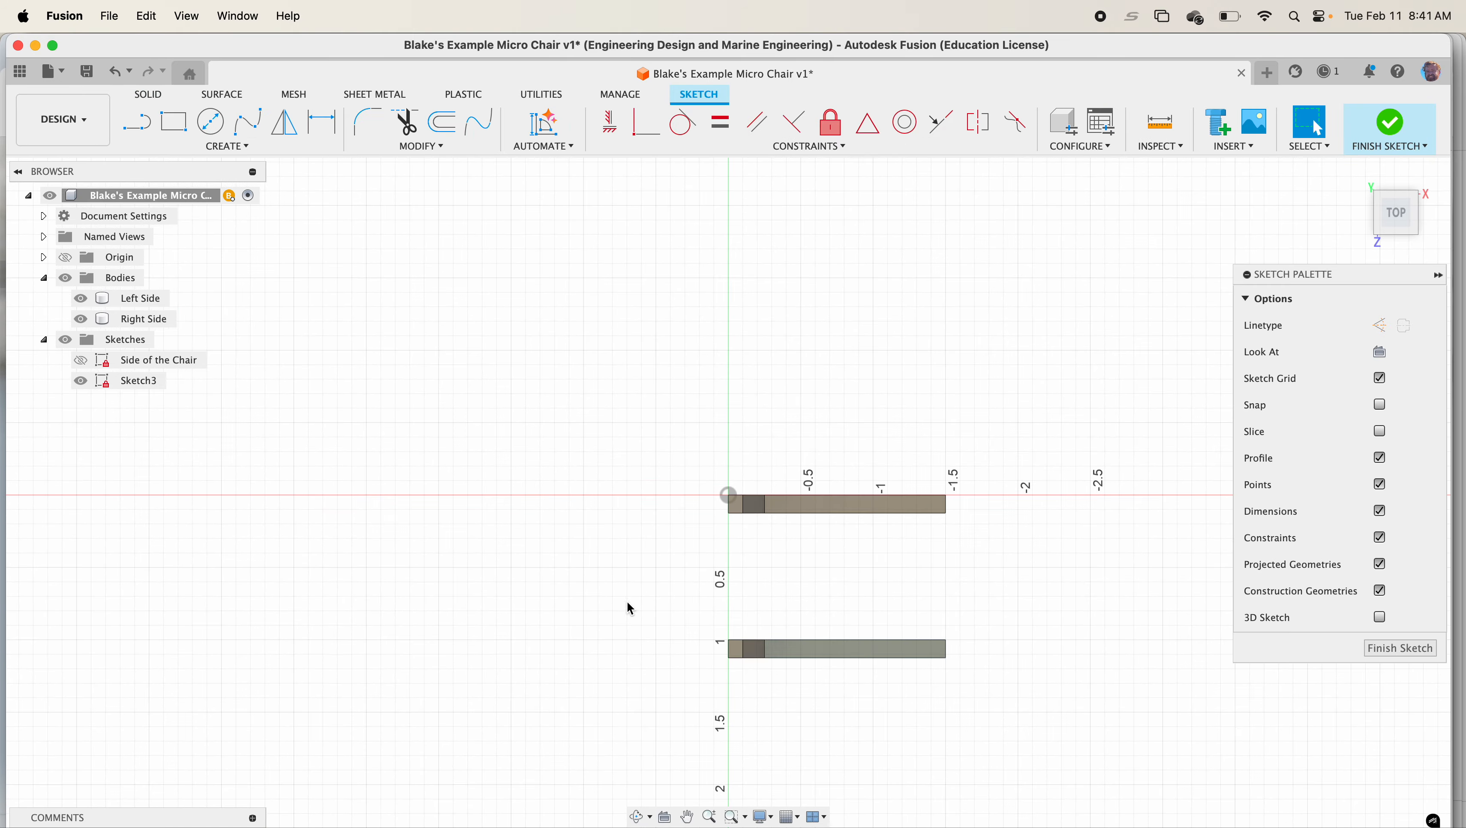
middle_click_drag(881, 573, 703, 468)
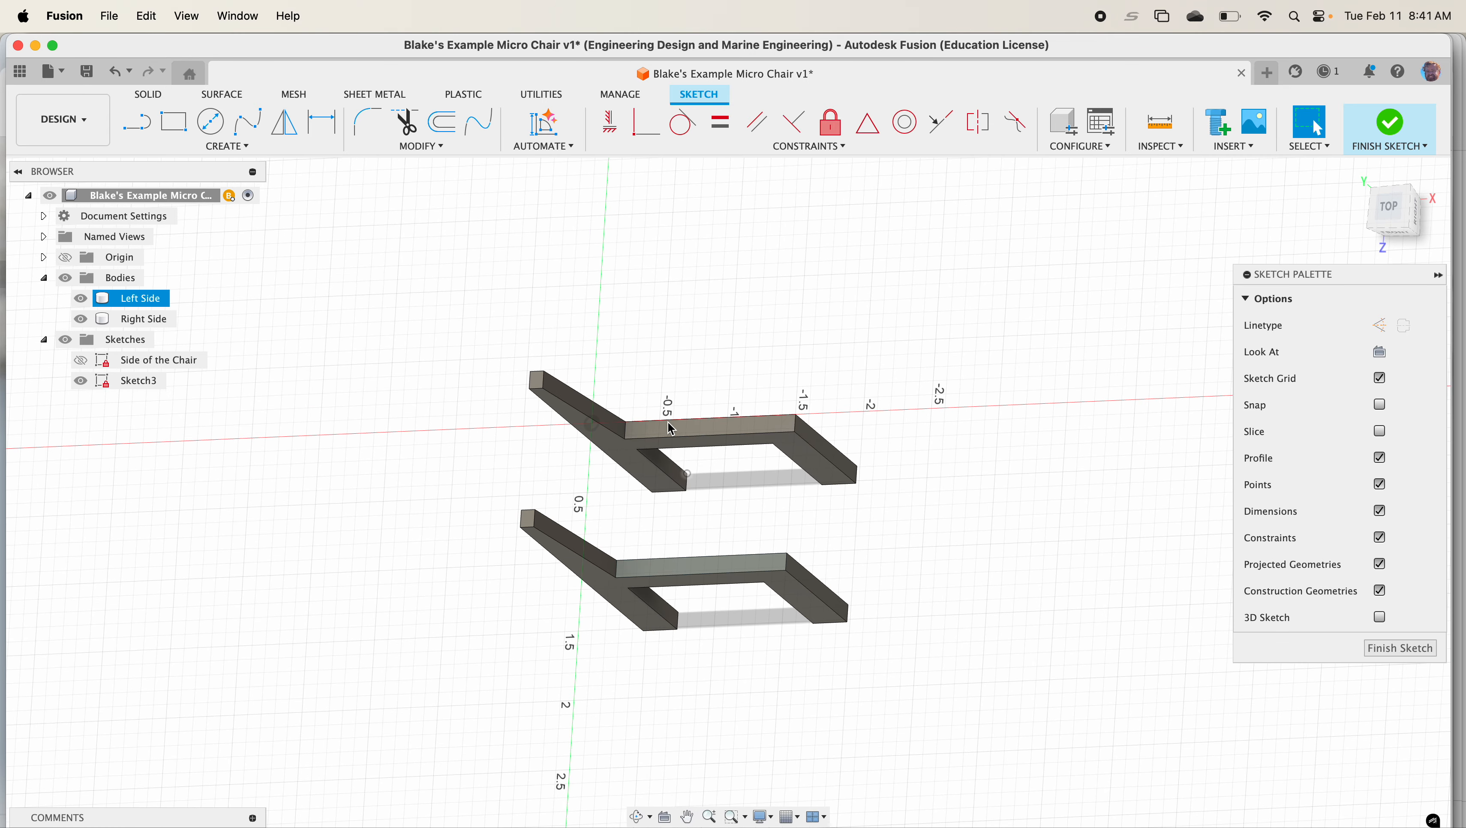
left_click(1393, 207)
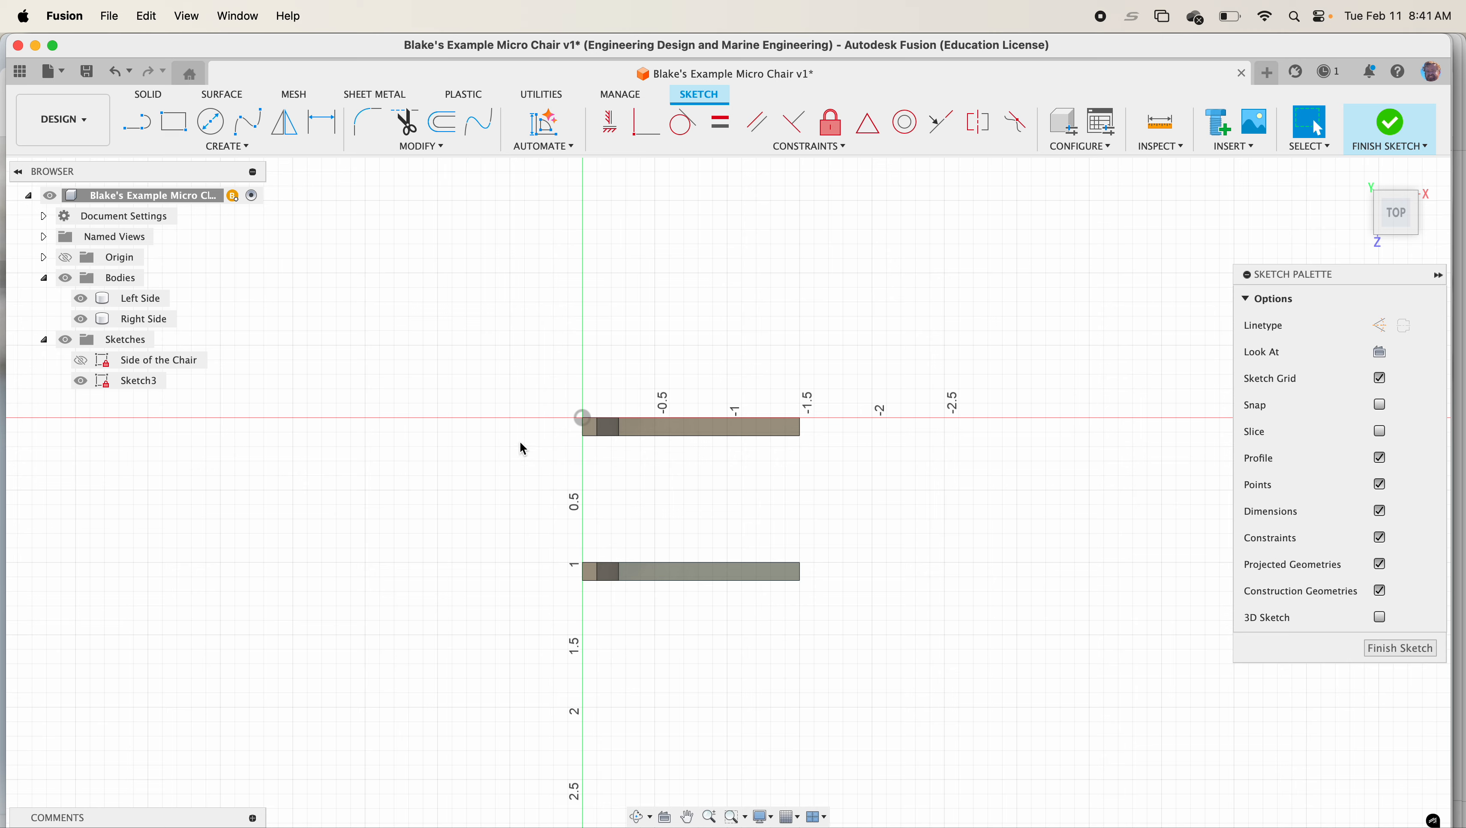
Project the seat rail faces of both side bodies into the sketch
left_click(230, 148)
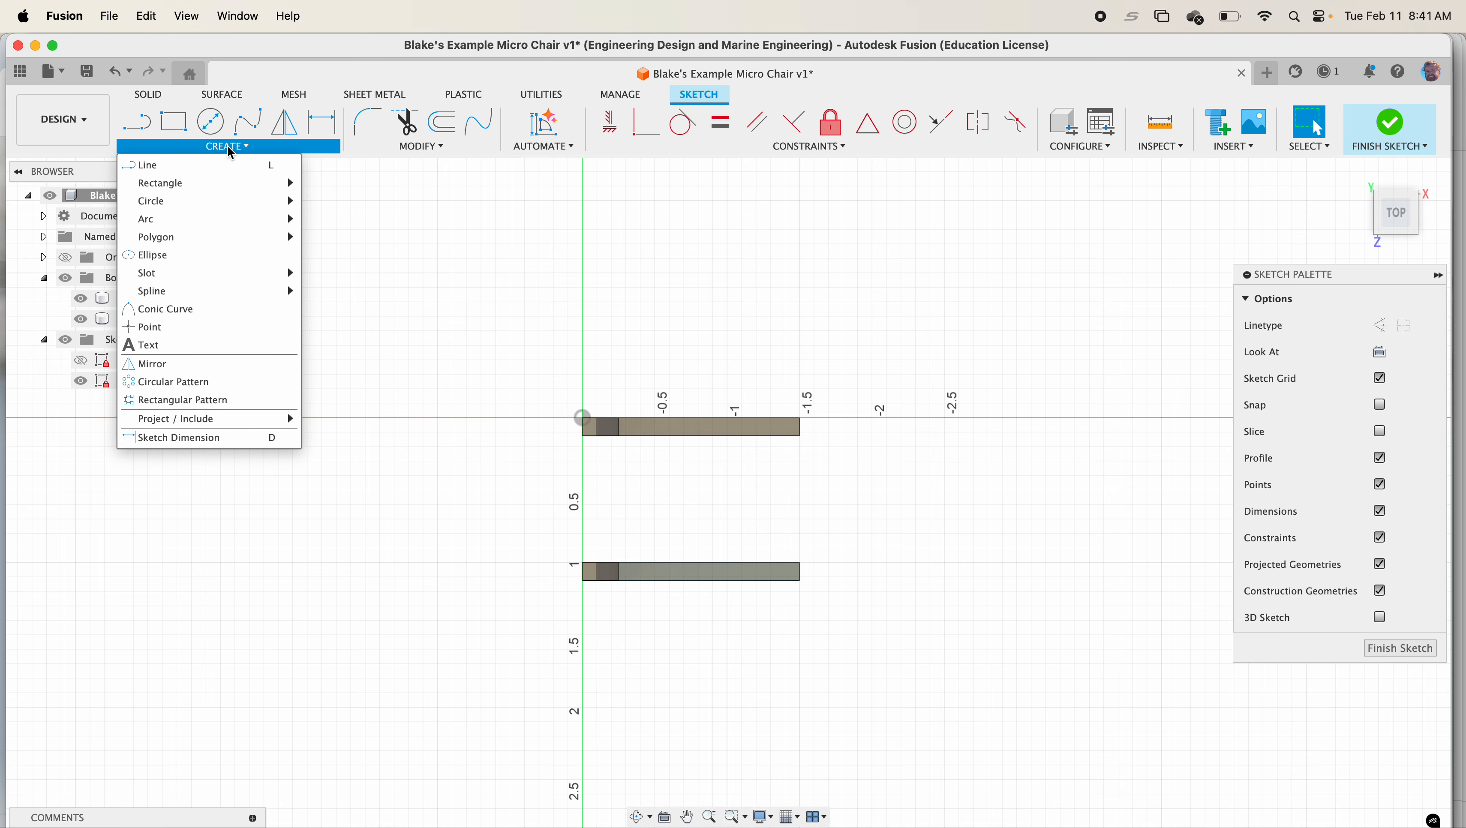
mouse_move(255, 418)
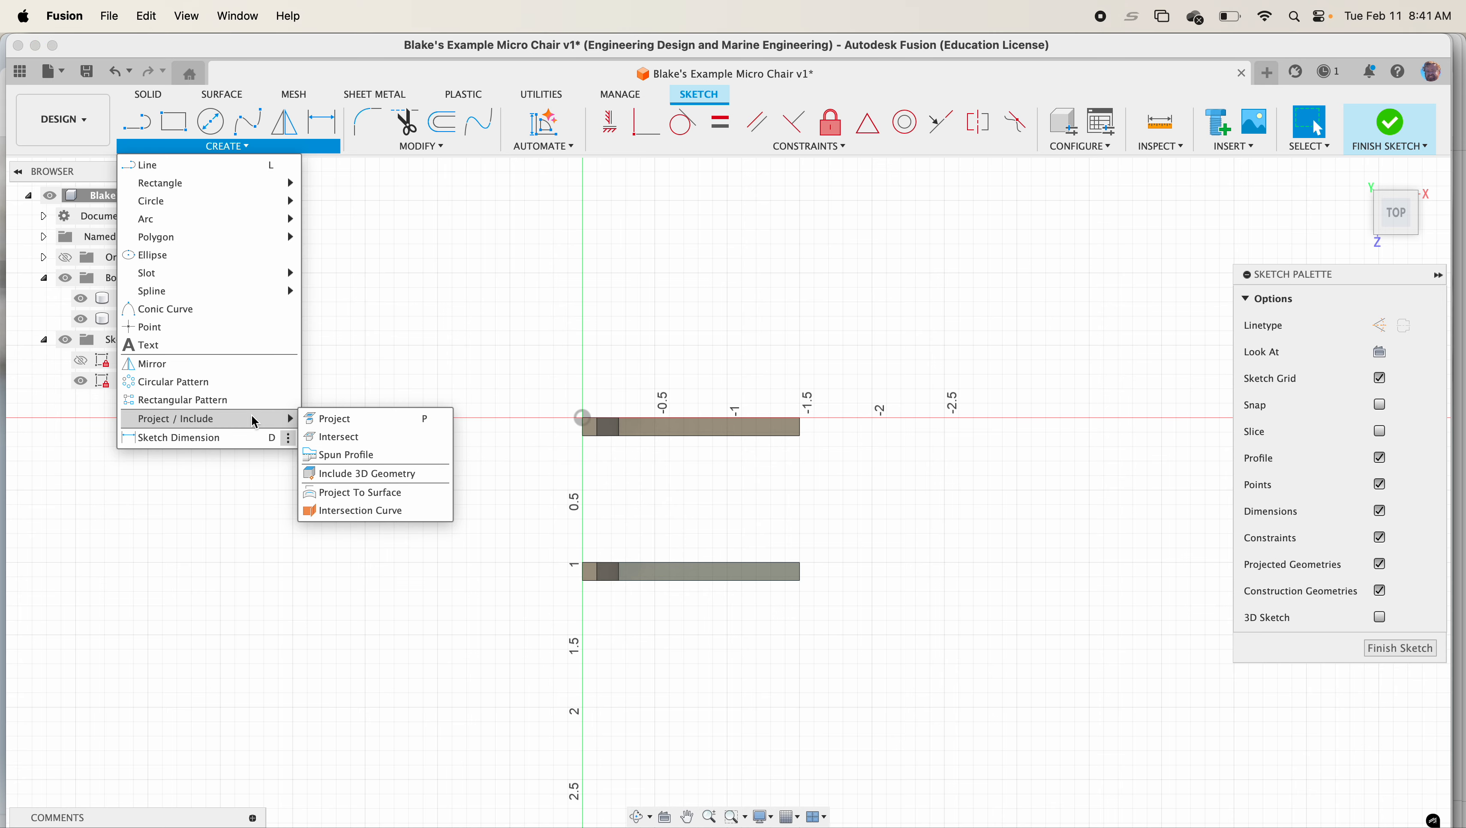
left_click(383, 426)
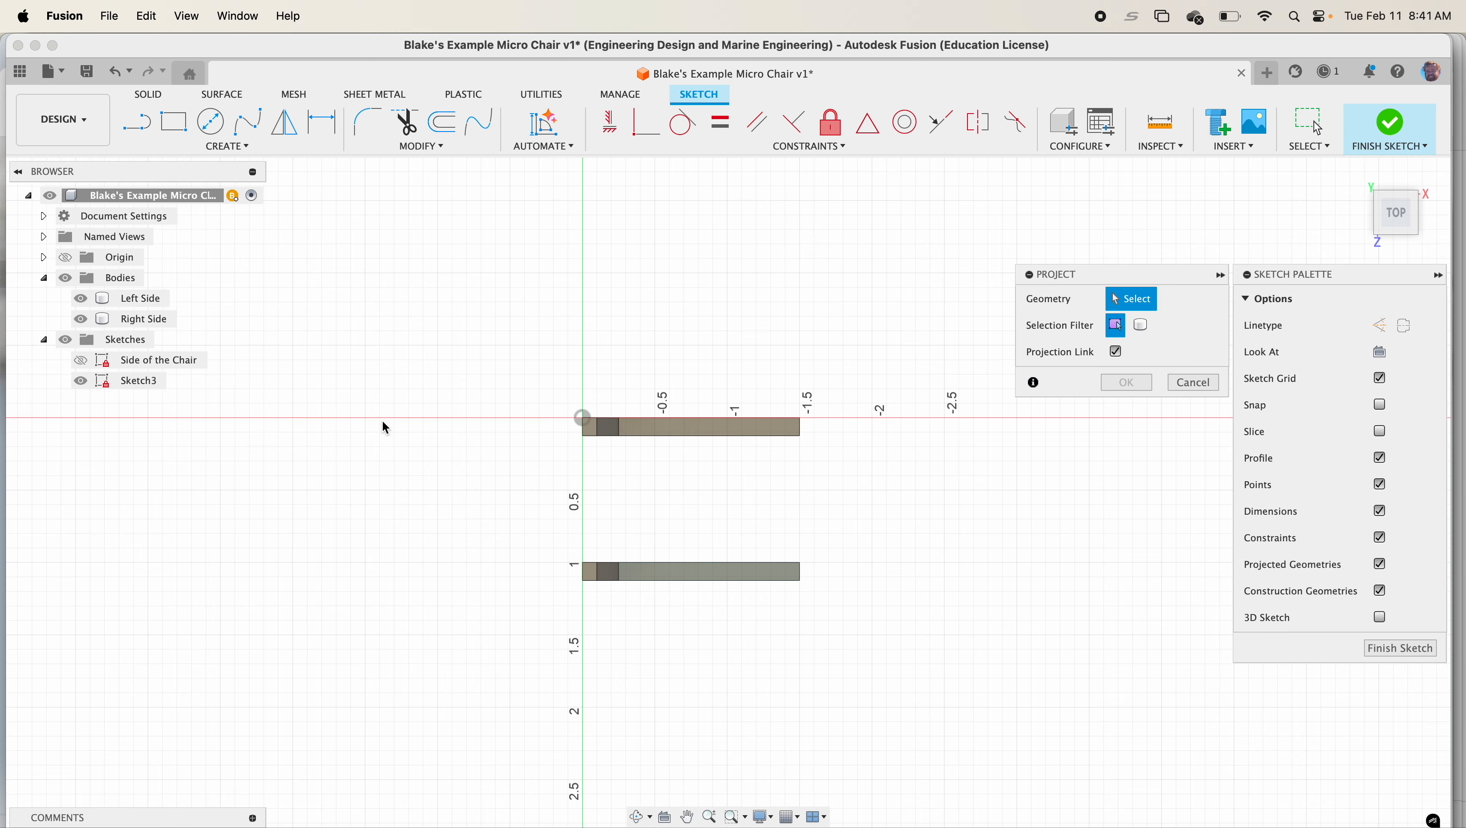
left_click(645, 429)
left_click(672, 576)
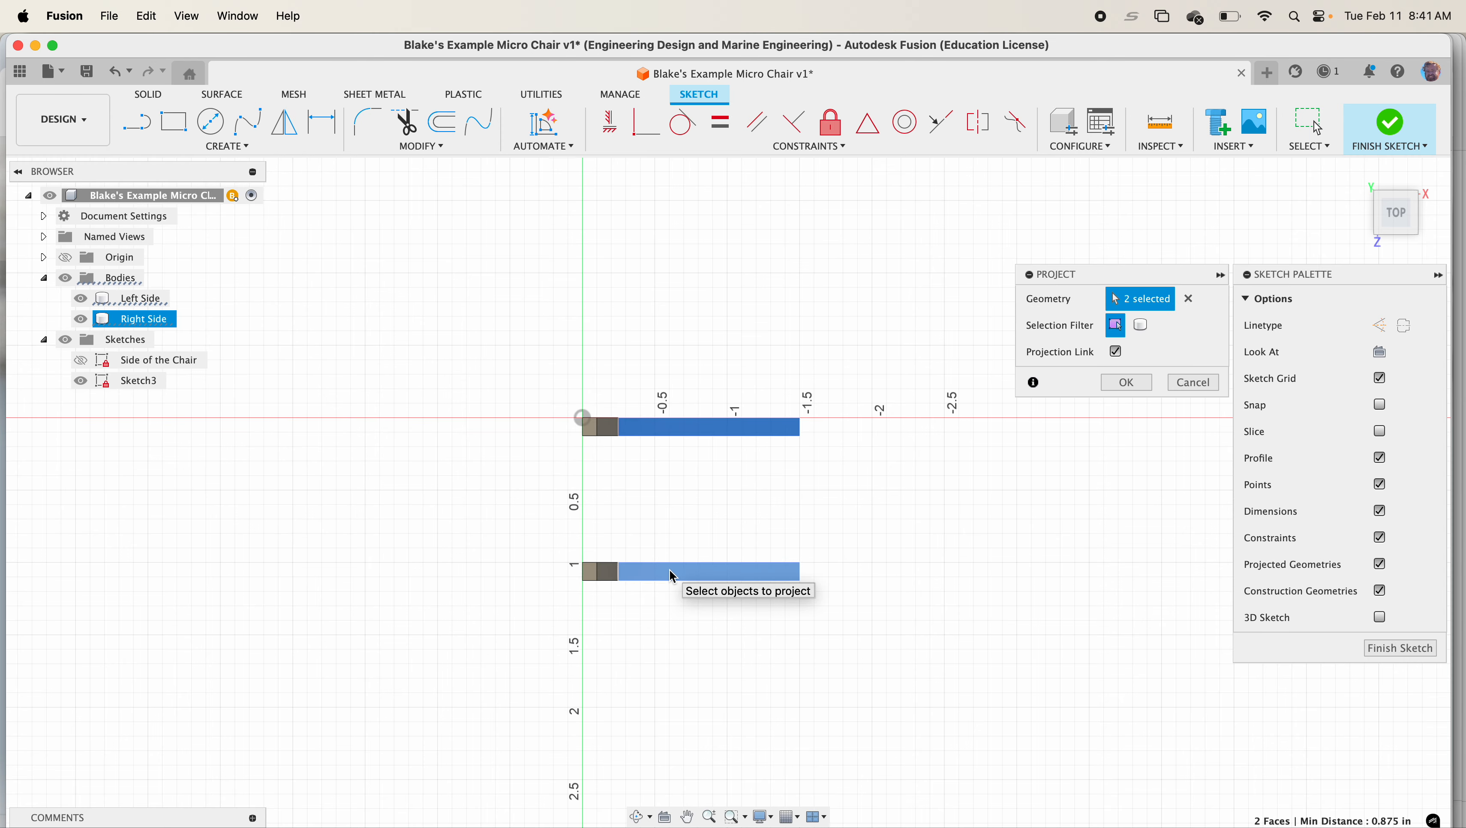
left_click(1128, 384)
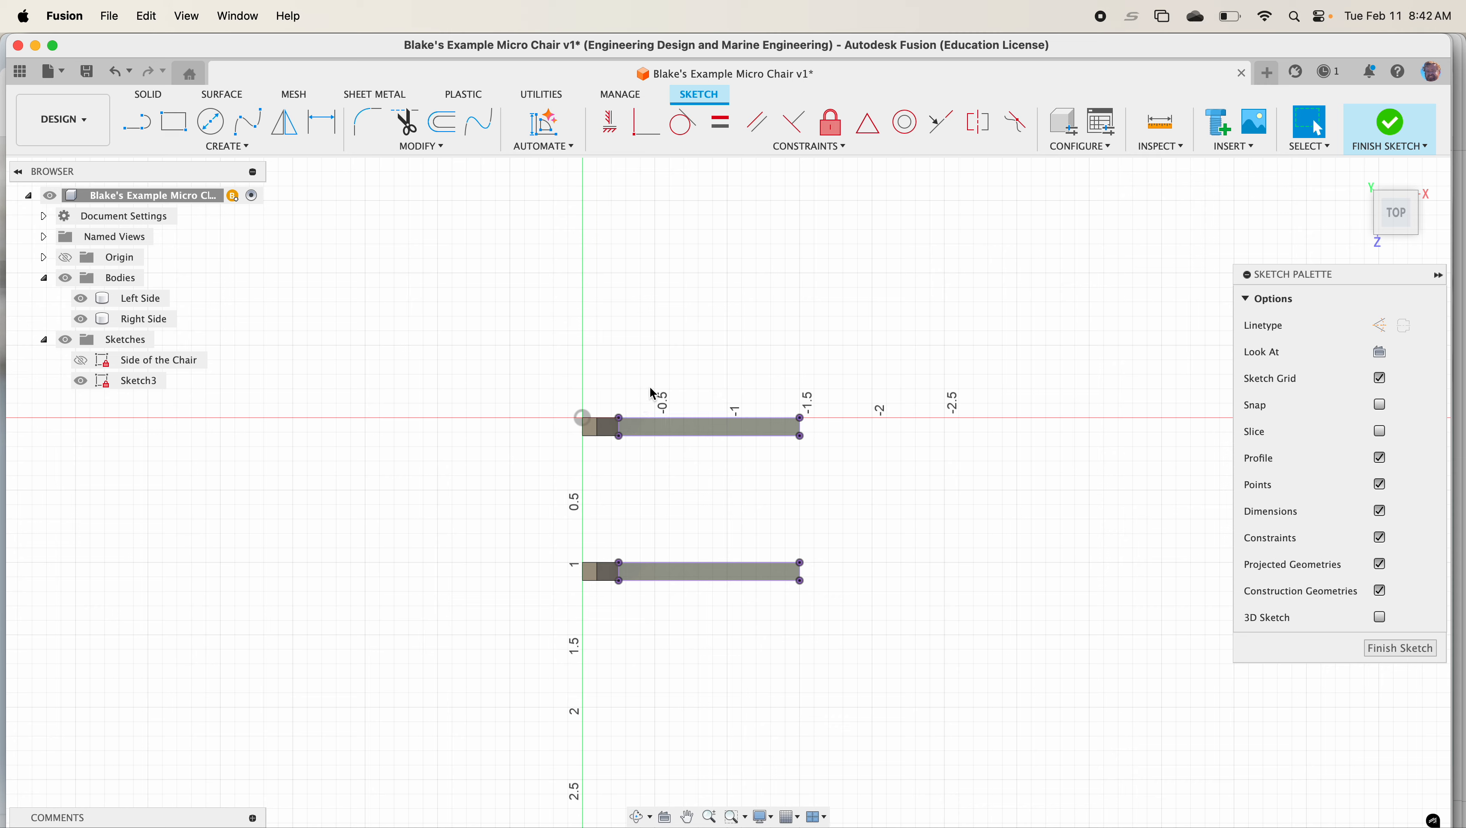
Sketch a rectangle about 1.3 by 1.6 in enclosing both projected seat rails
key("r")
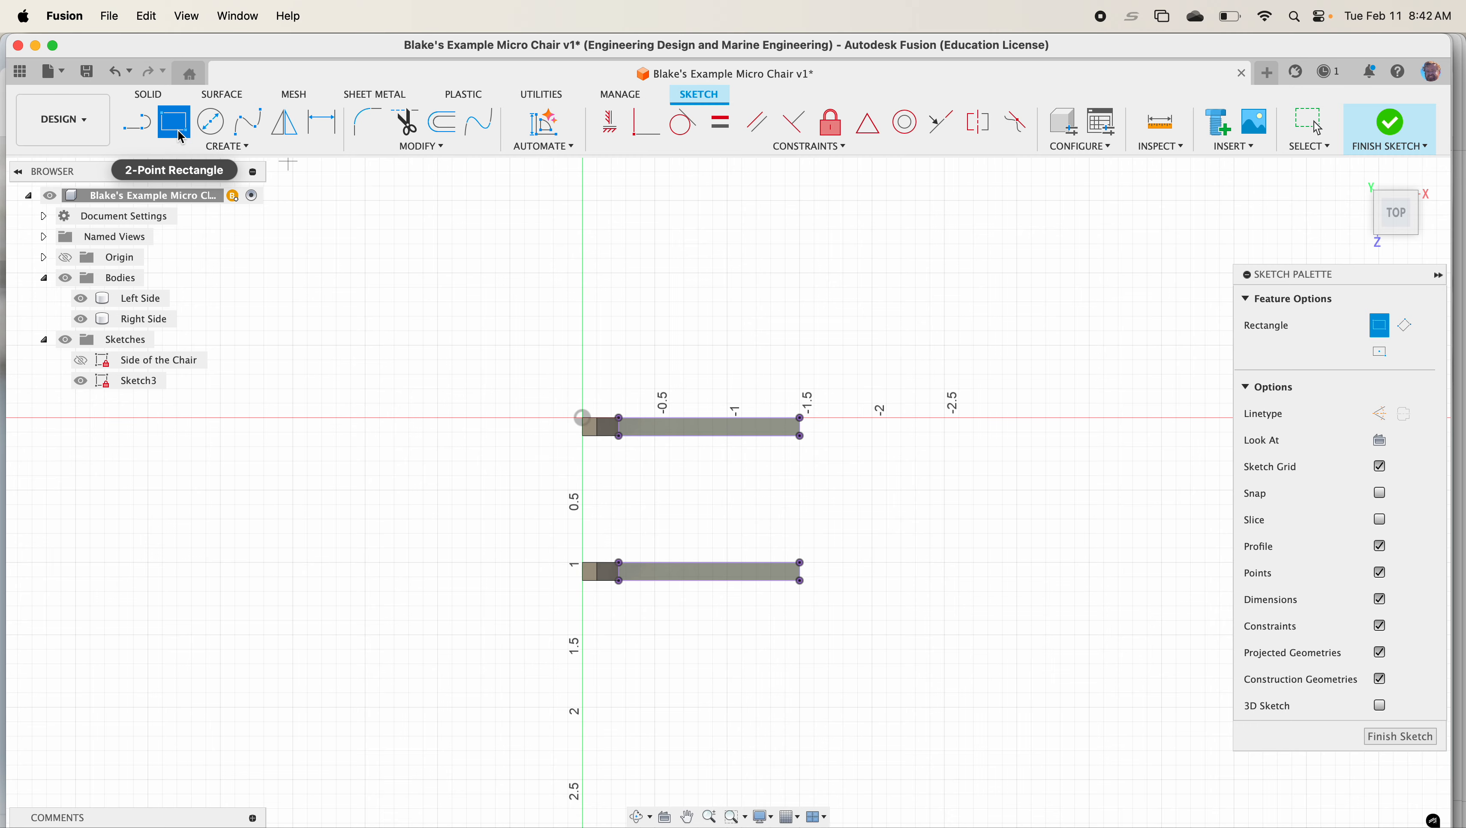
left_click(642, 397)
left_click(822, 627)
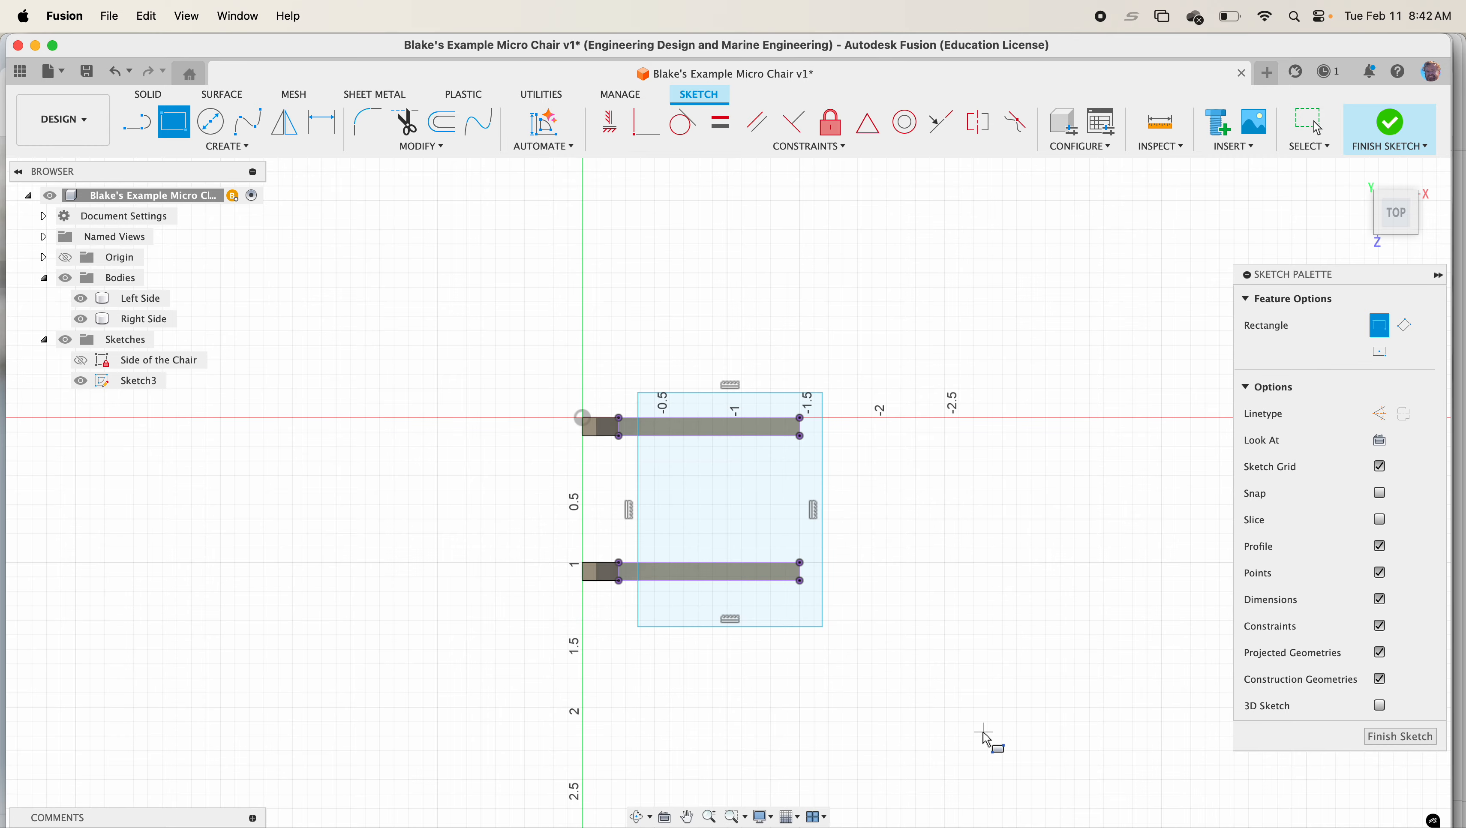
Constrain the rectangle's left edge collinear with the inner ends of the projected seat rails
scroll(818, 689, "up", 3)
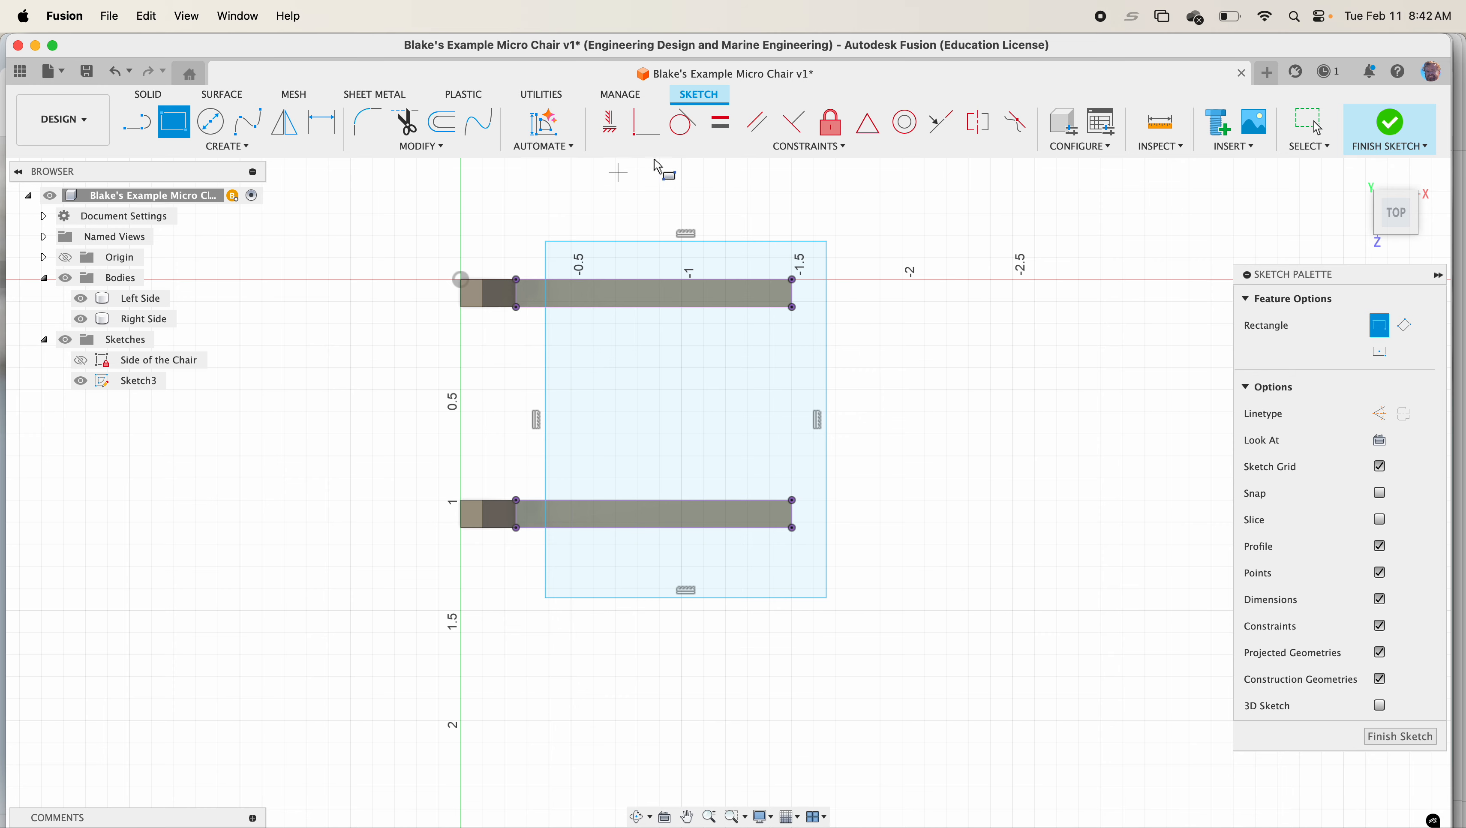
left_click(941, 122)
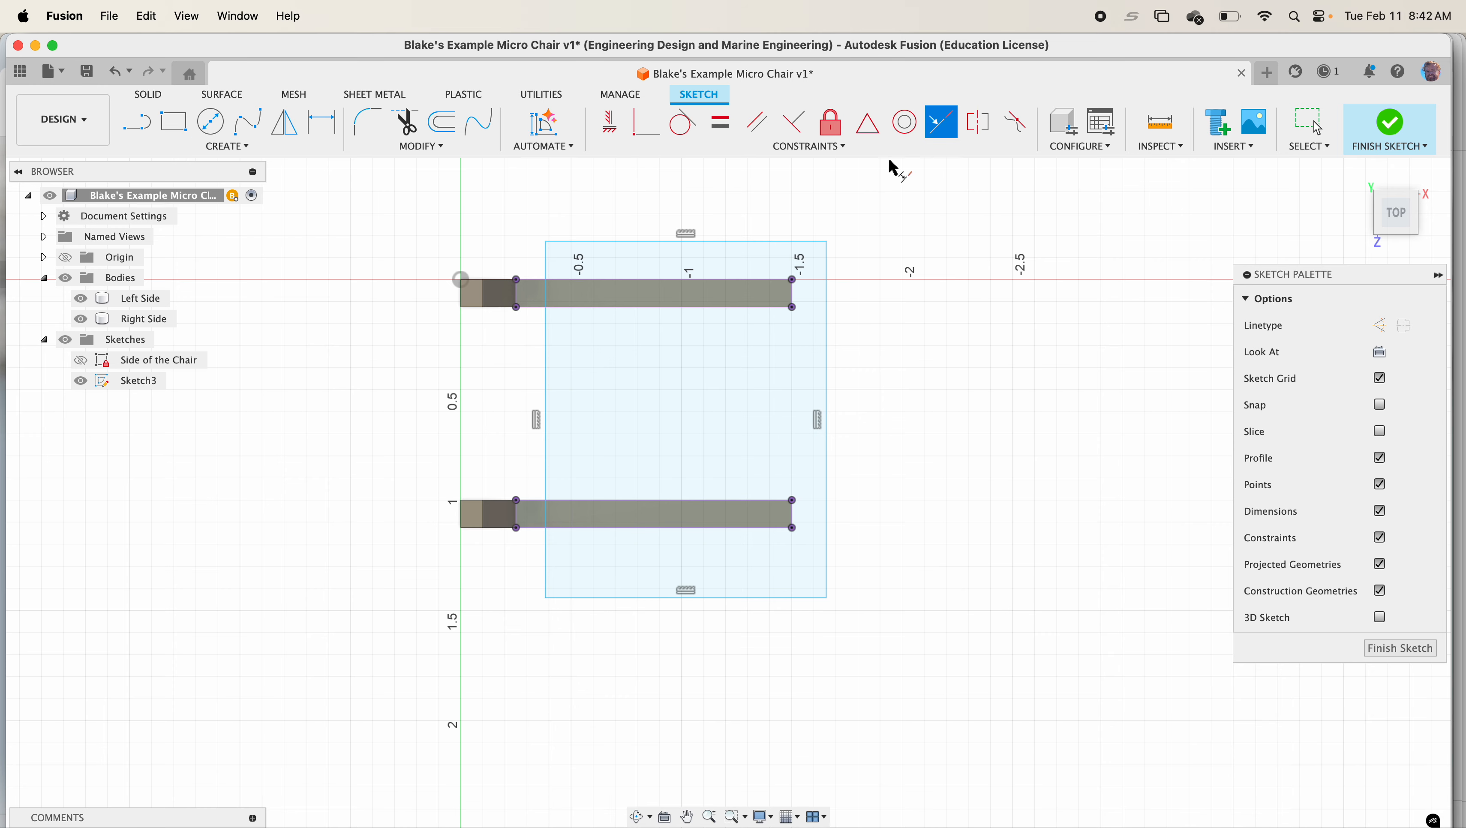
left_click(546, 369)
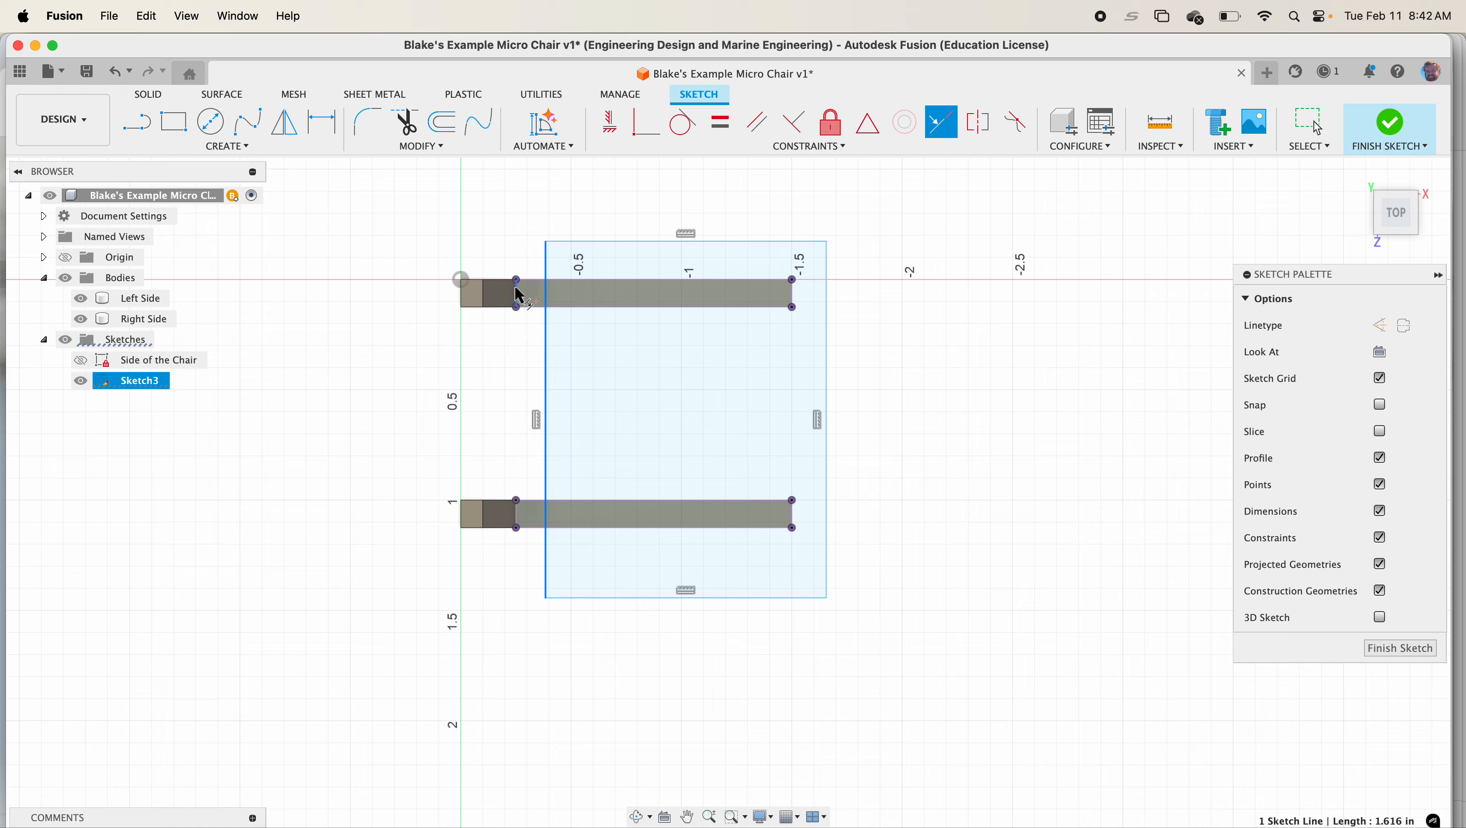
left_click(522, 309)
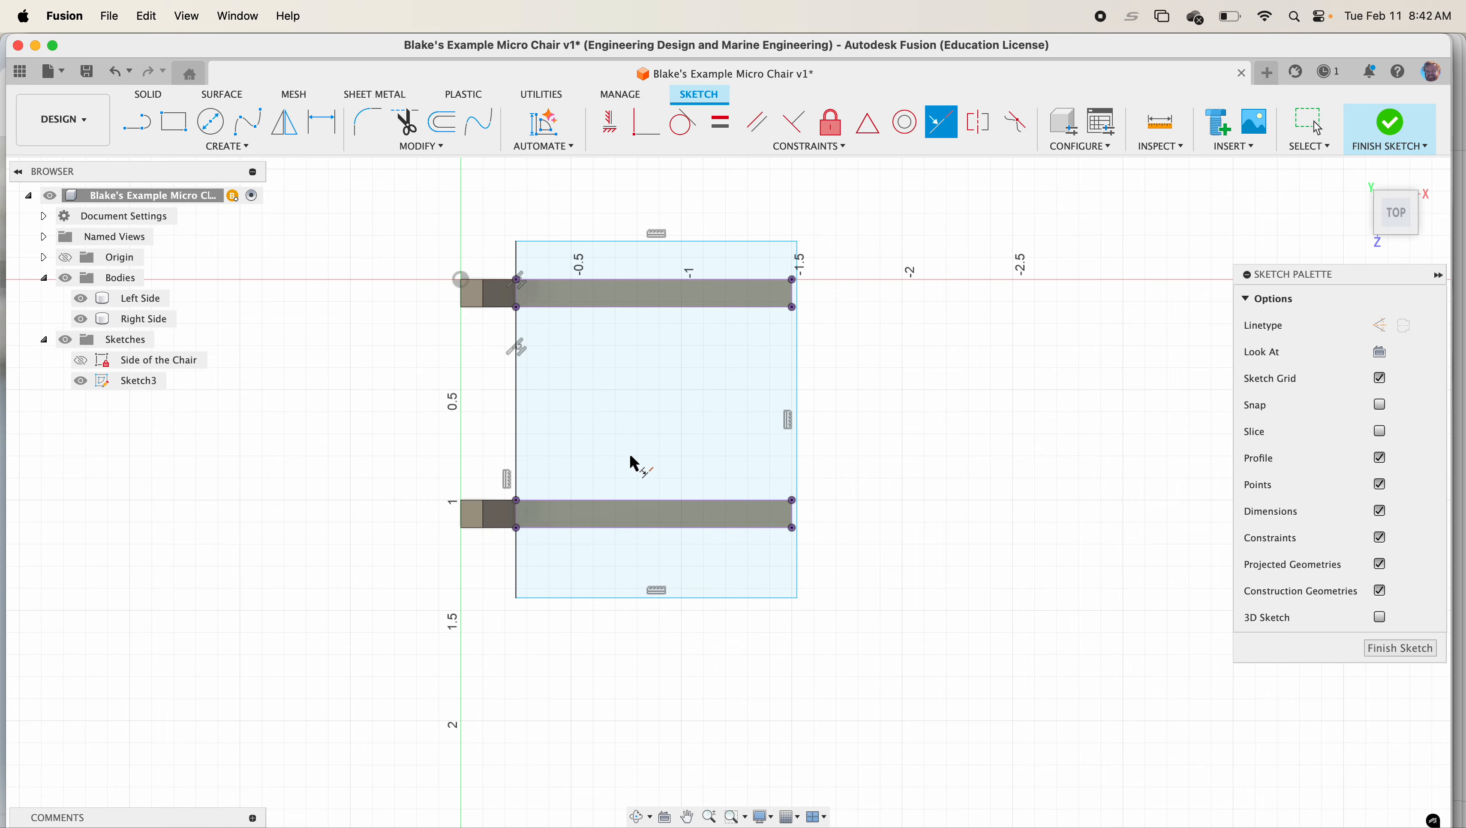
Dimension the gap between the rail ends and the rectangle's right edge as 0.1 in
key("d")
scroll(806, 516, "up", 5)
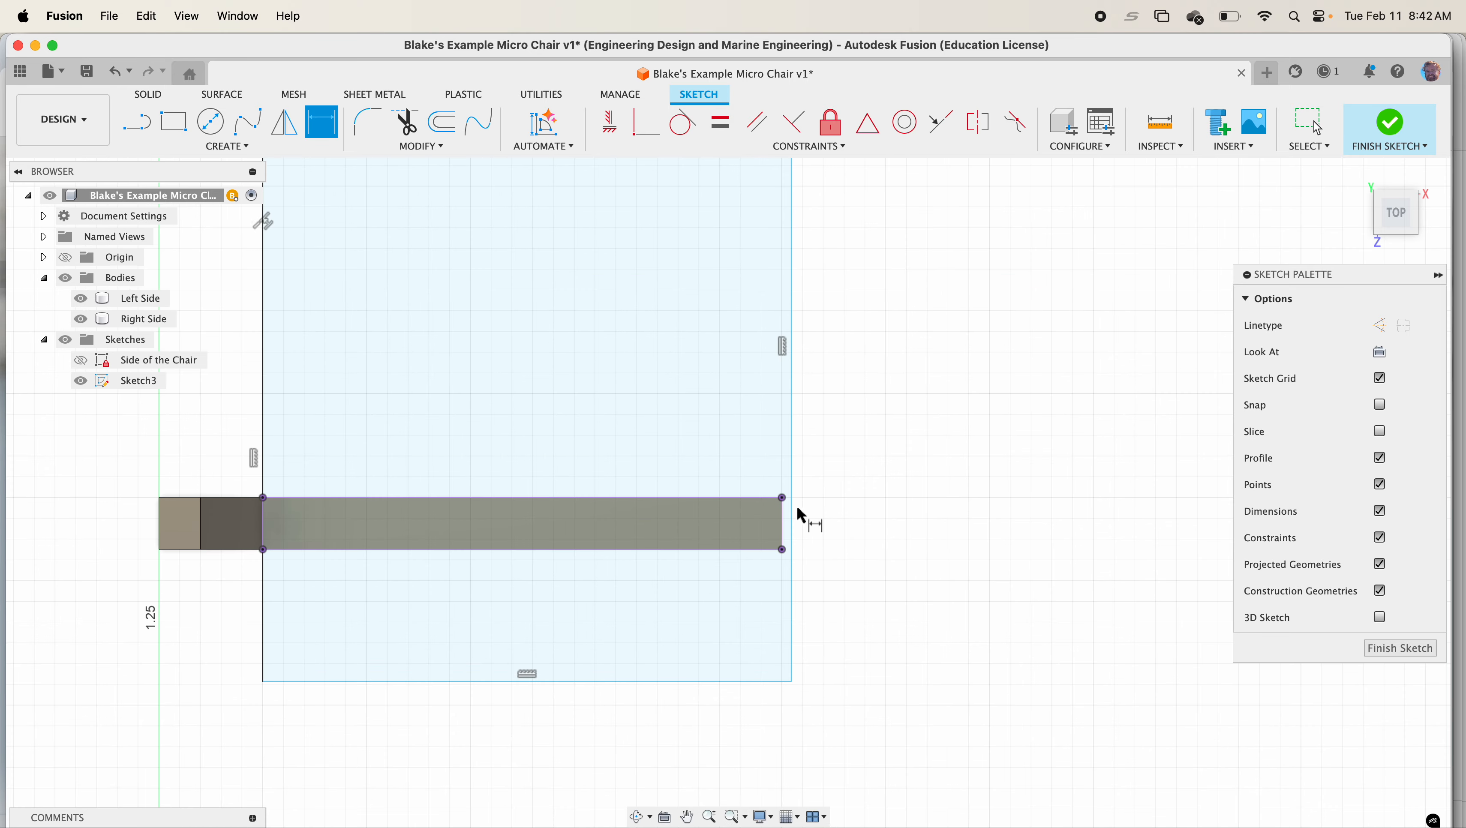
left_click(778, 524)
left_click(788, 526)
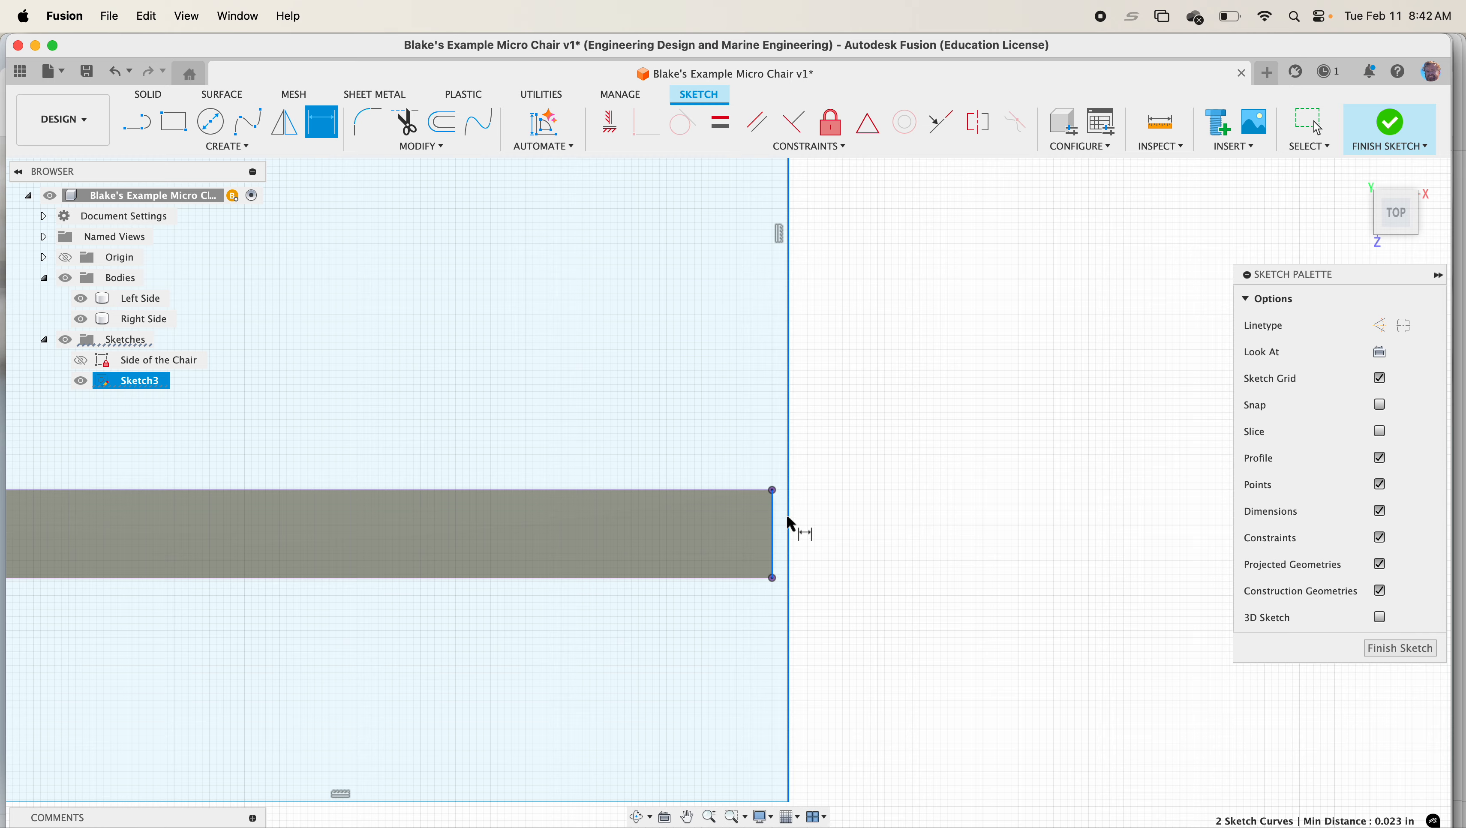
left_click(785, 481)
type("0.1")
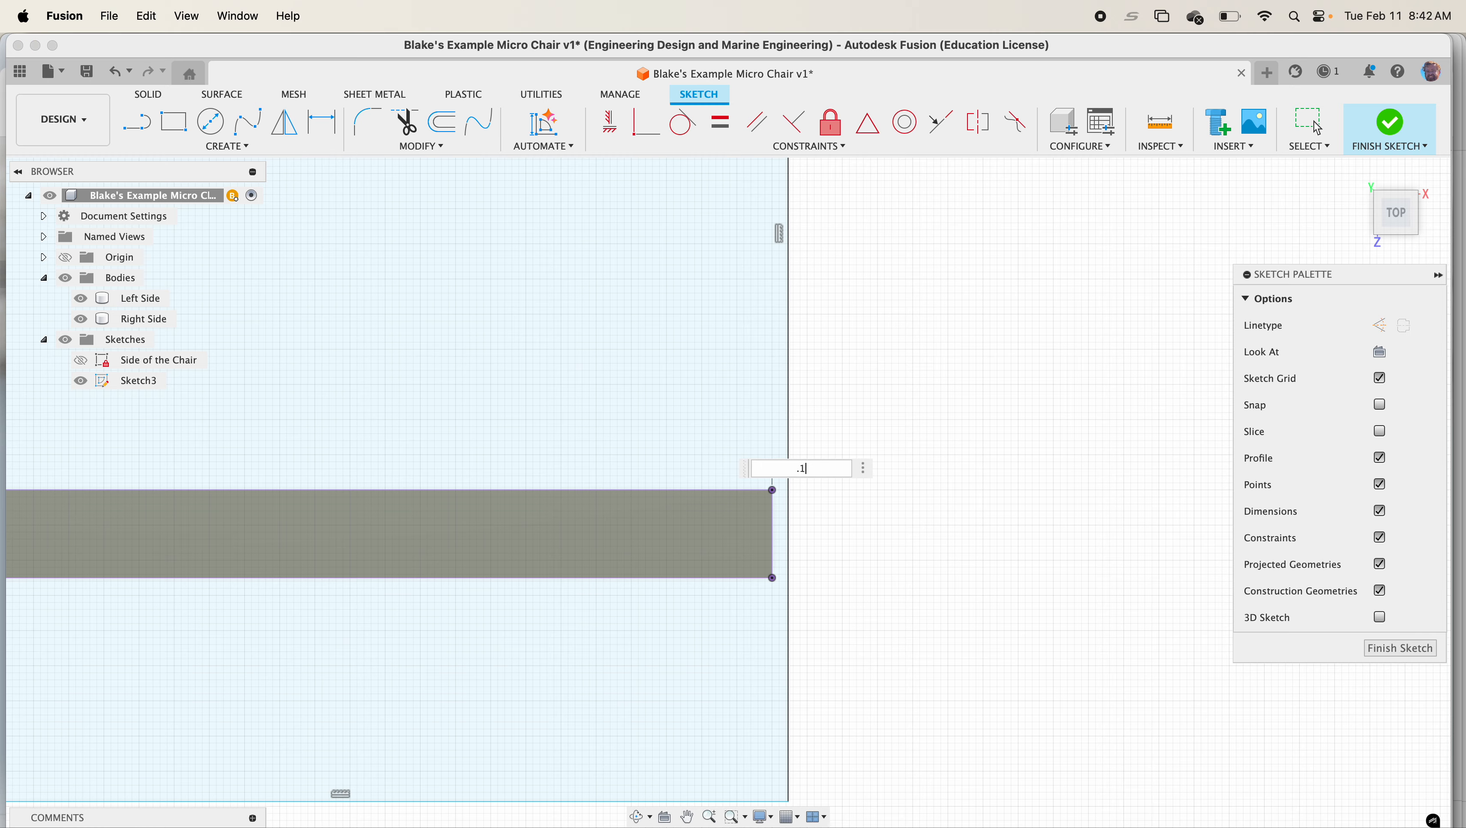
key("Return")
Dimension the gap between the lower rail's outer edge and the rectangle's bottom edge as 0.1 in
scroll(647, 511, "down", 3)
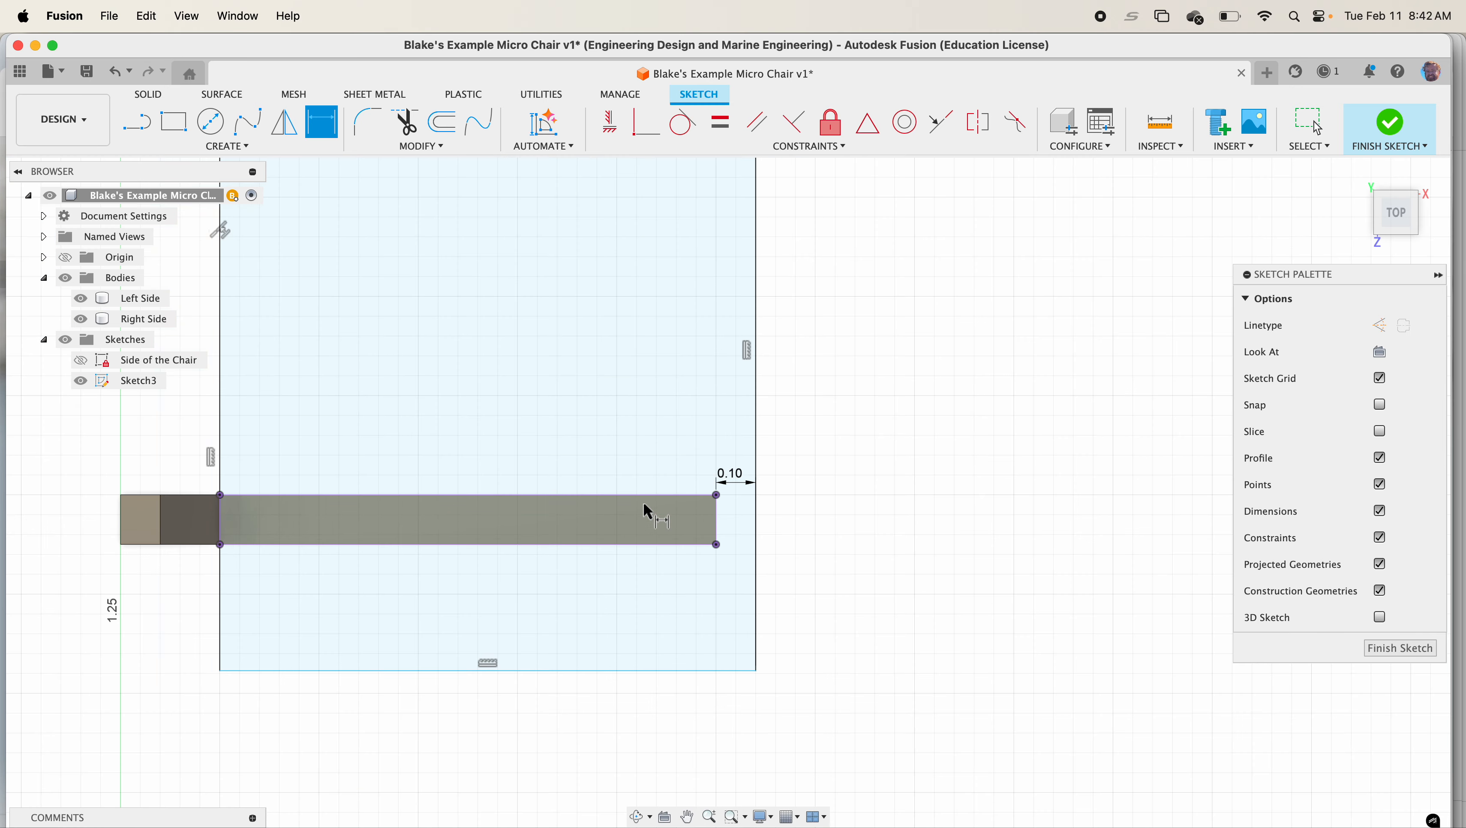
left_click(642, 545)
left_click(671, 671)
left_click(671, 650)
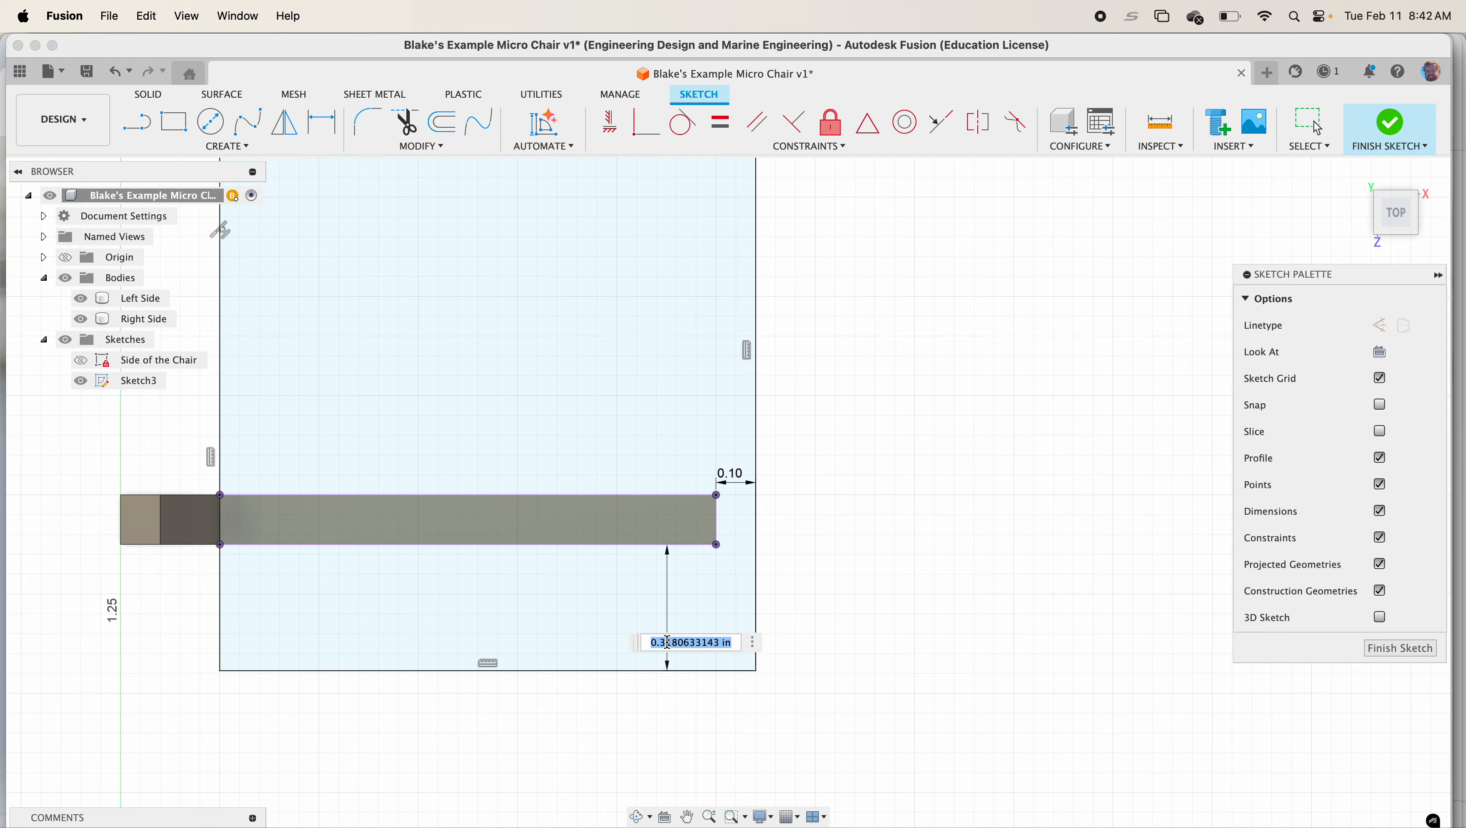
type("0.1")
key("Return")
Dimension the gap between the upper rail and the rectangle's top edge as 0.1 in, then finish the sketch
scroll(626, 522, "down", 3)
scroll(622, 515, "down", 1)
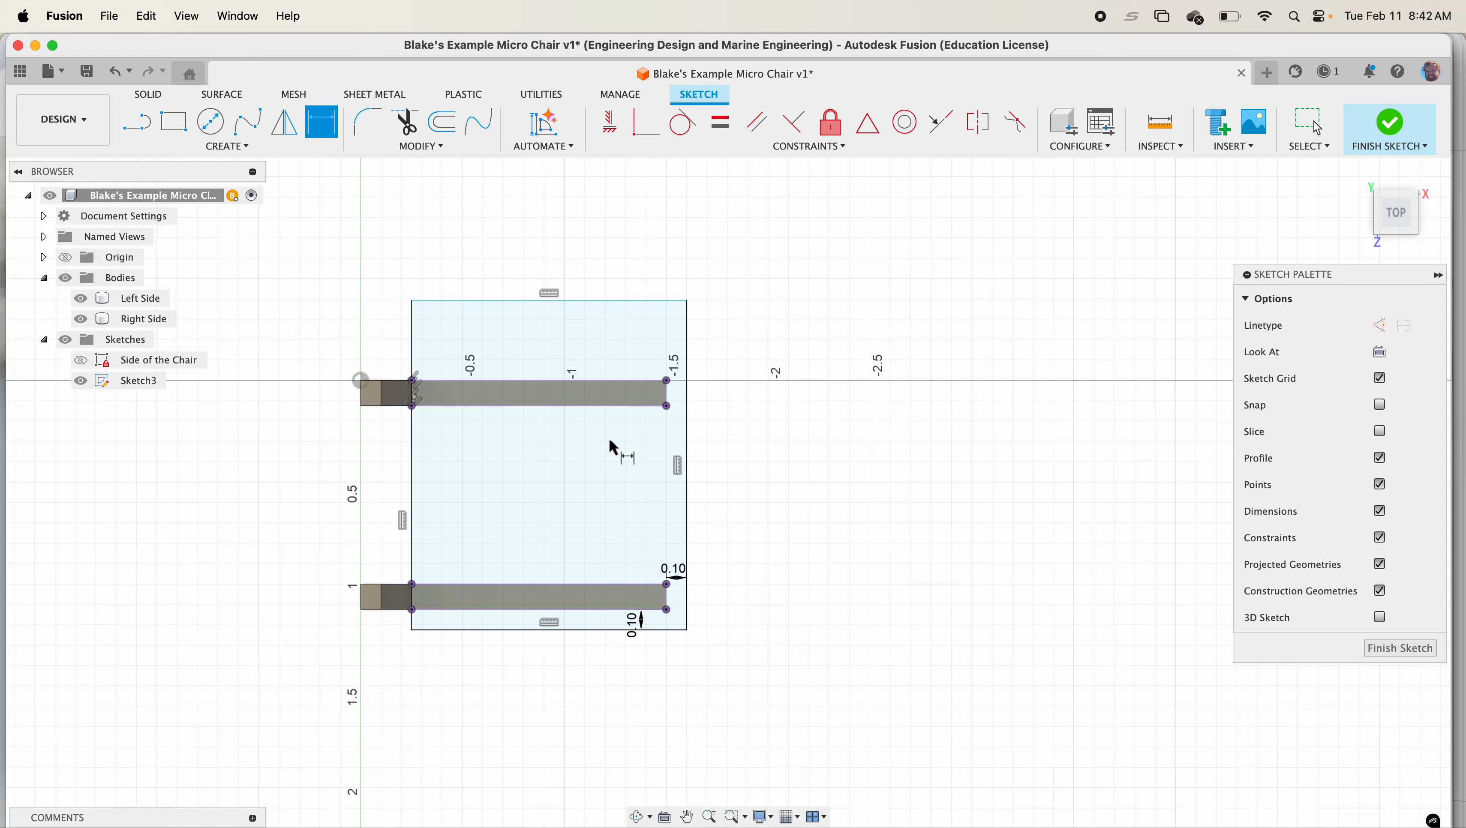
left_click(625, 301)
left_click(631, 382)
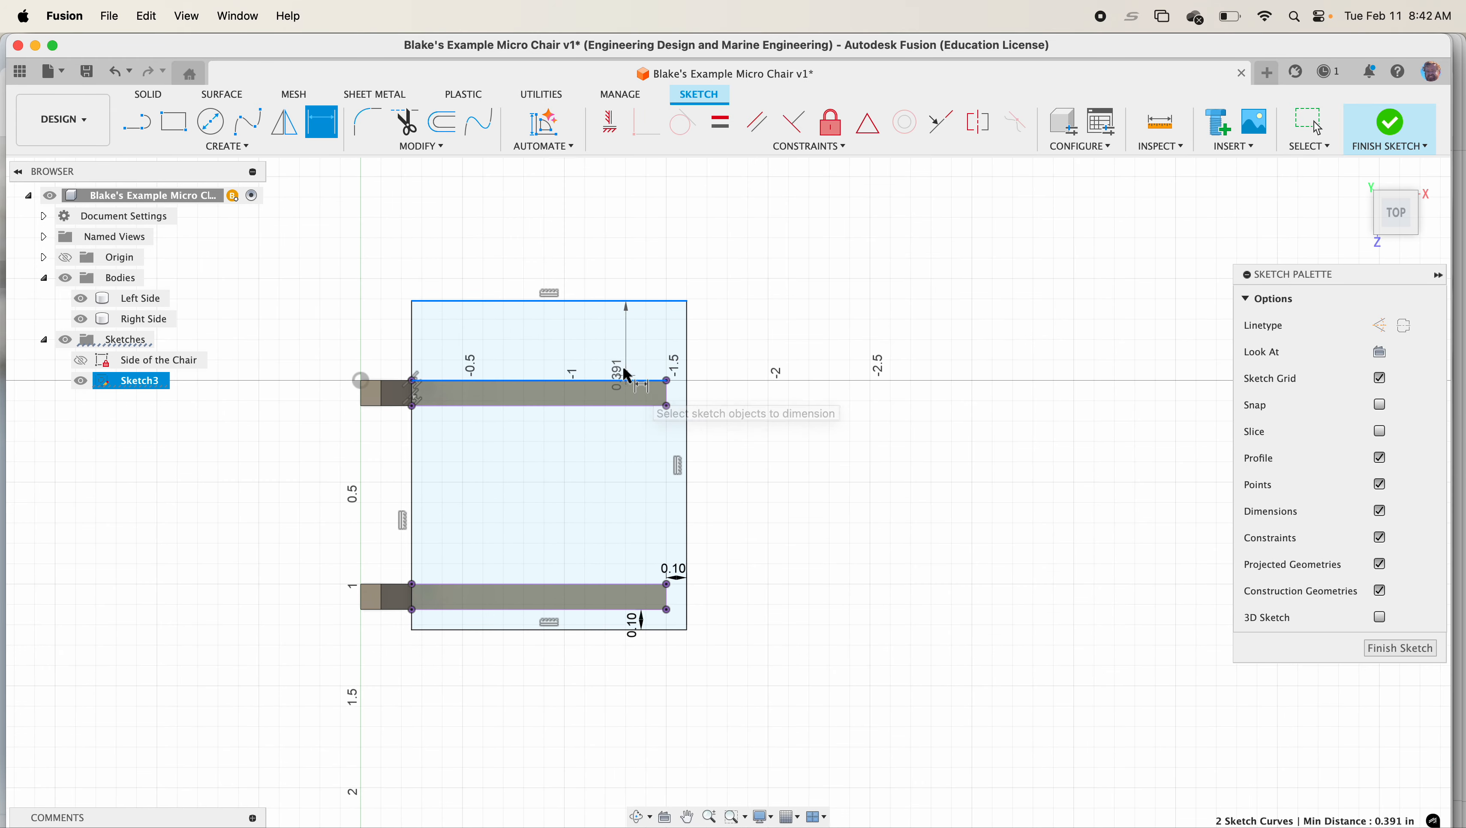
left_click(626, 365)
type(".1")
key("Return")
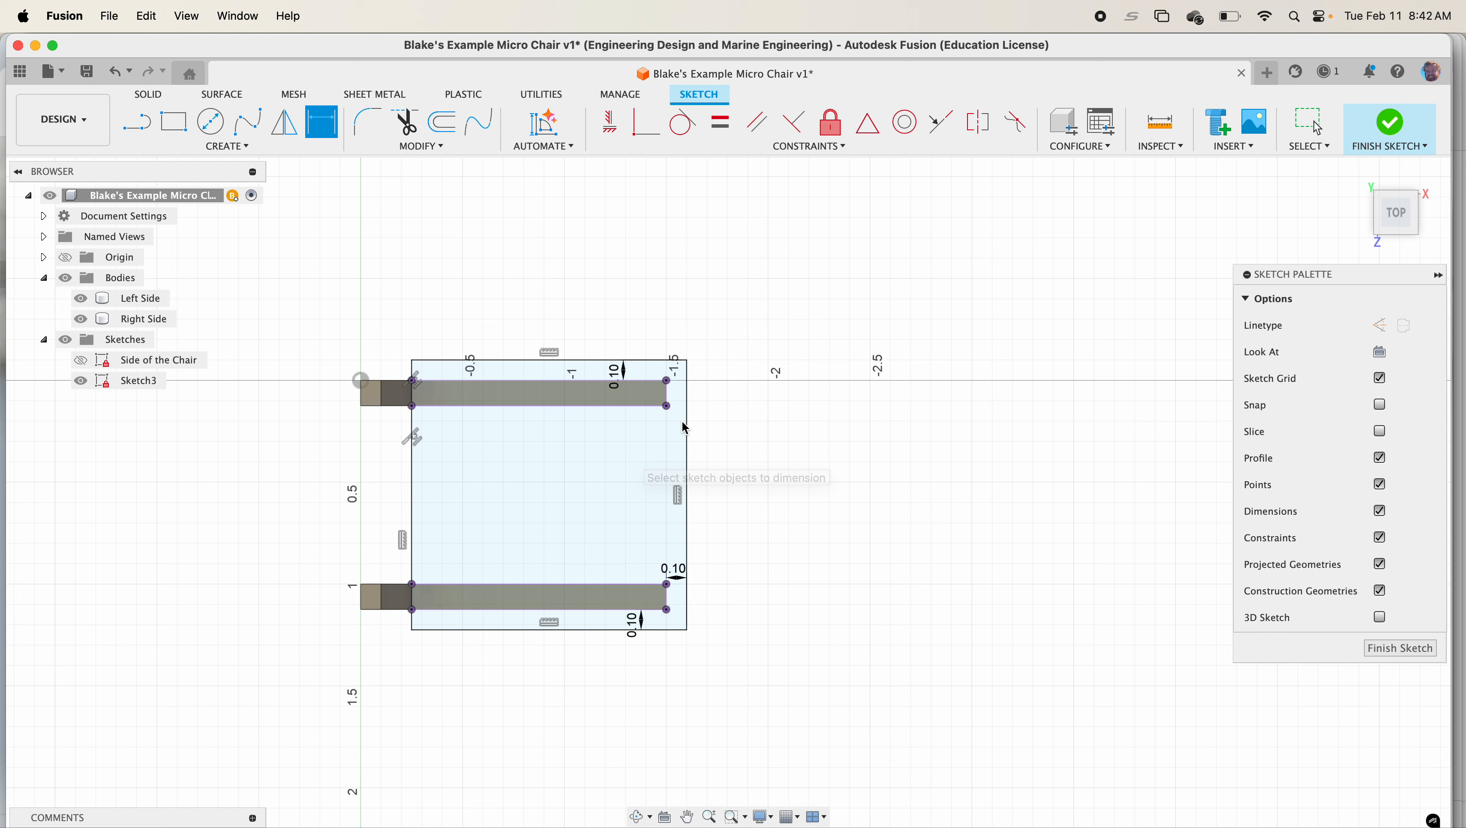
left_click(1392, 120)
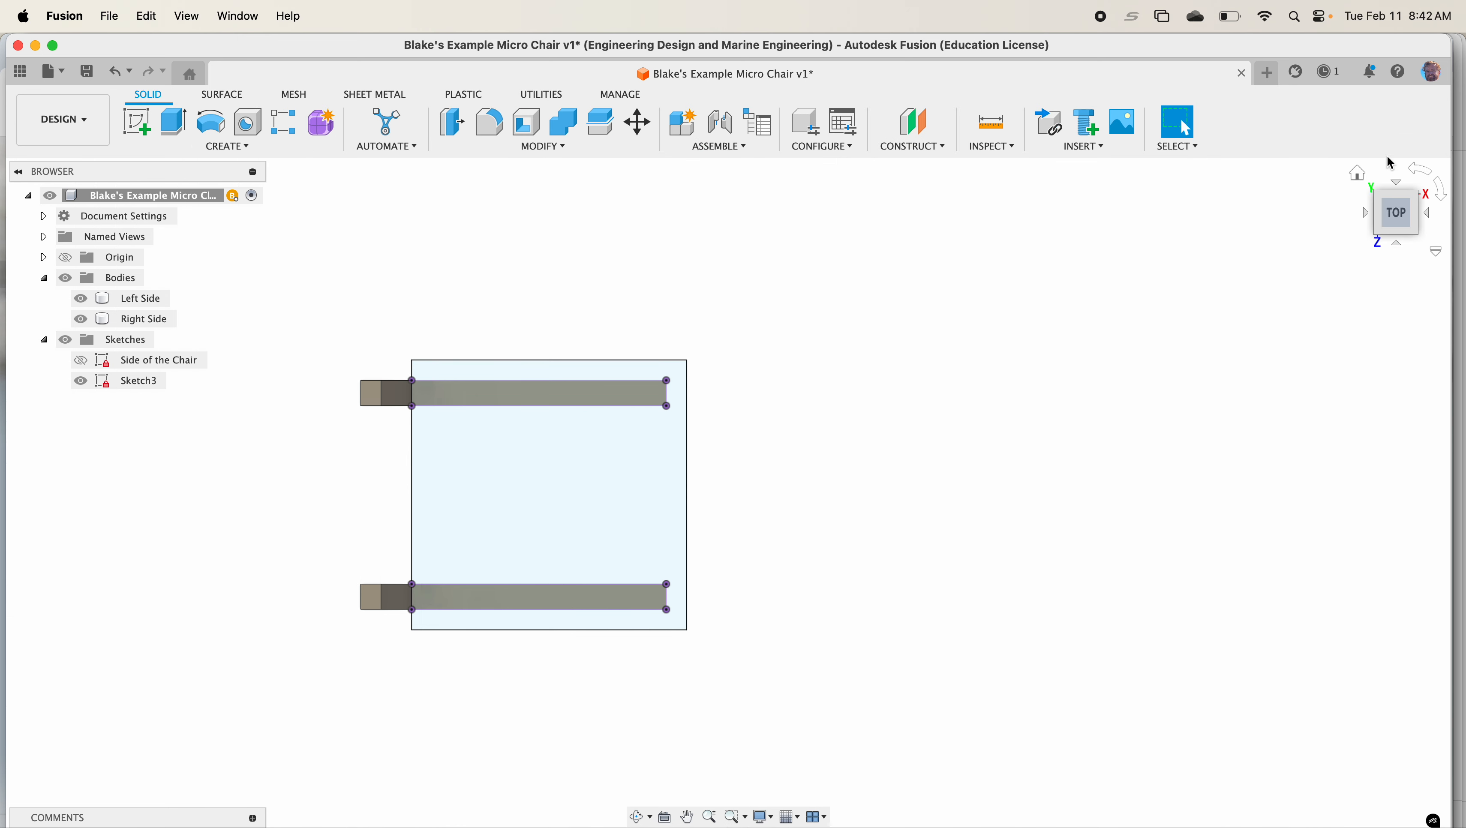
Extrude the three seat profiles by the Plywood thickness parameter as a new body
left_click(1358, 172)
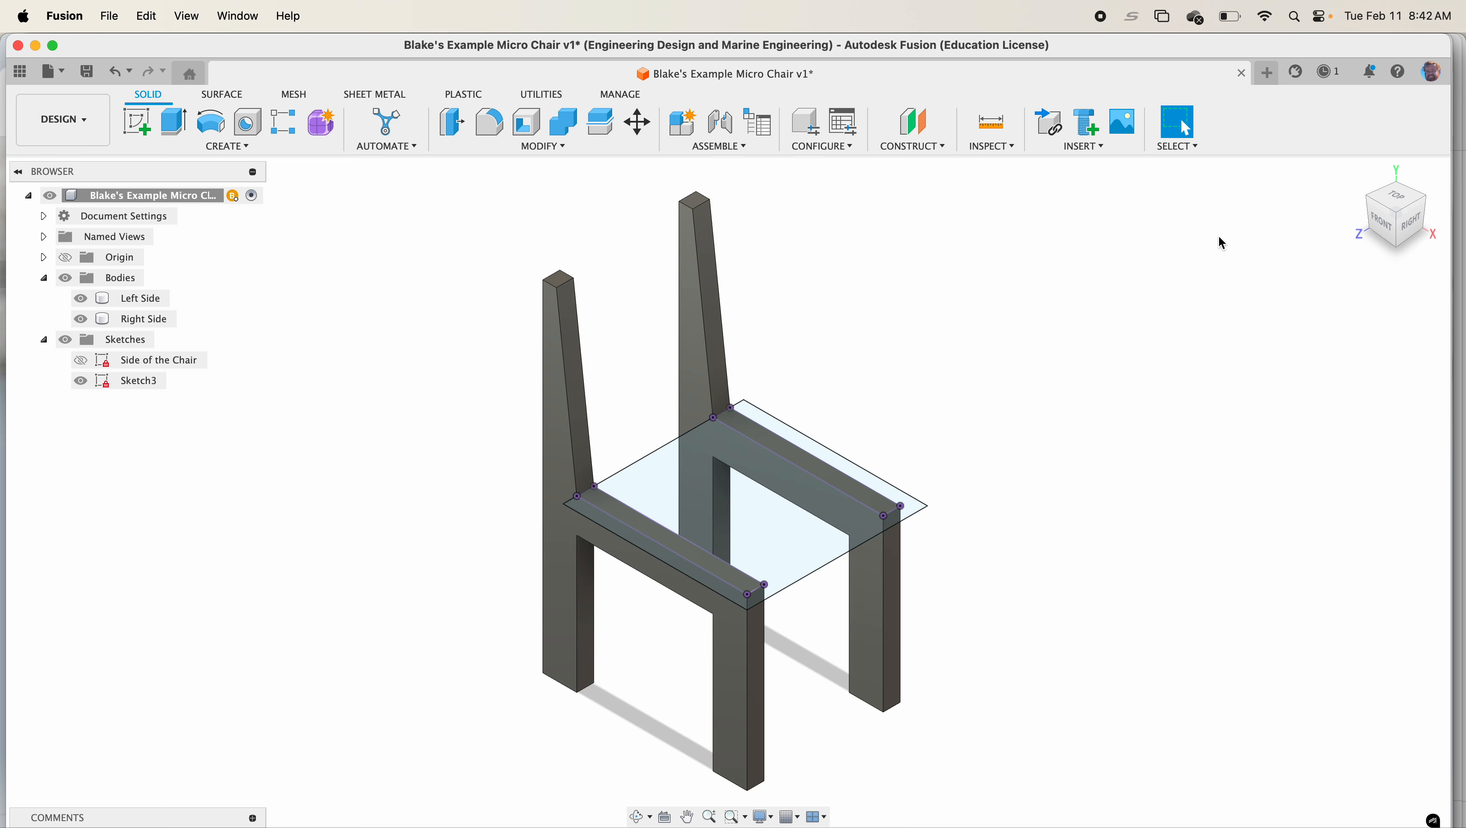
left_click(255, 148)
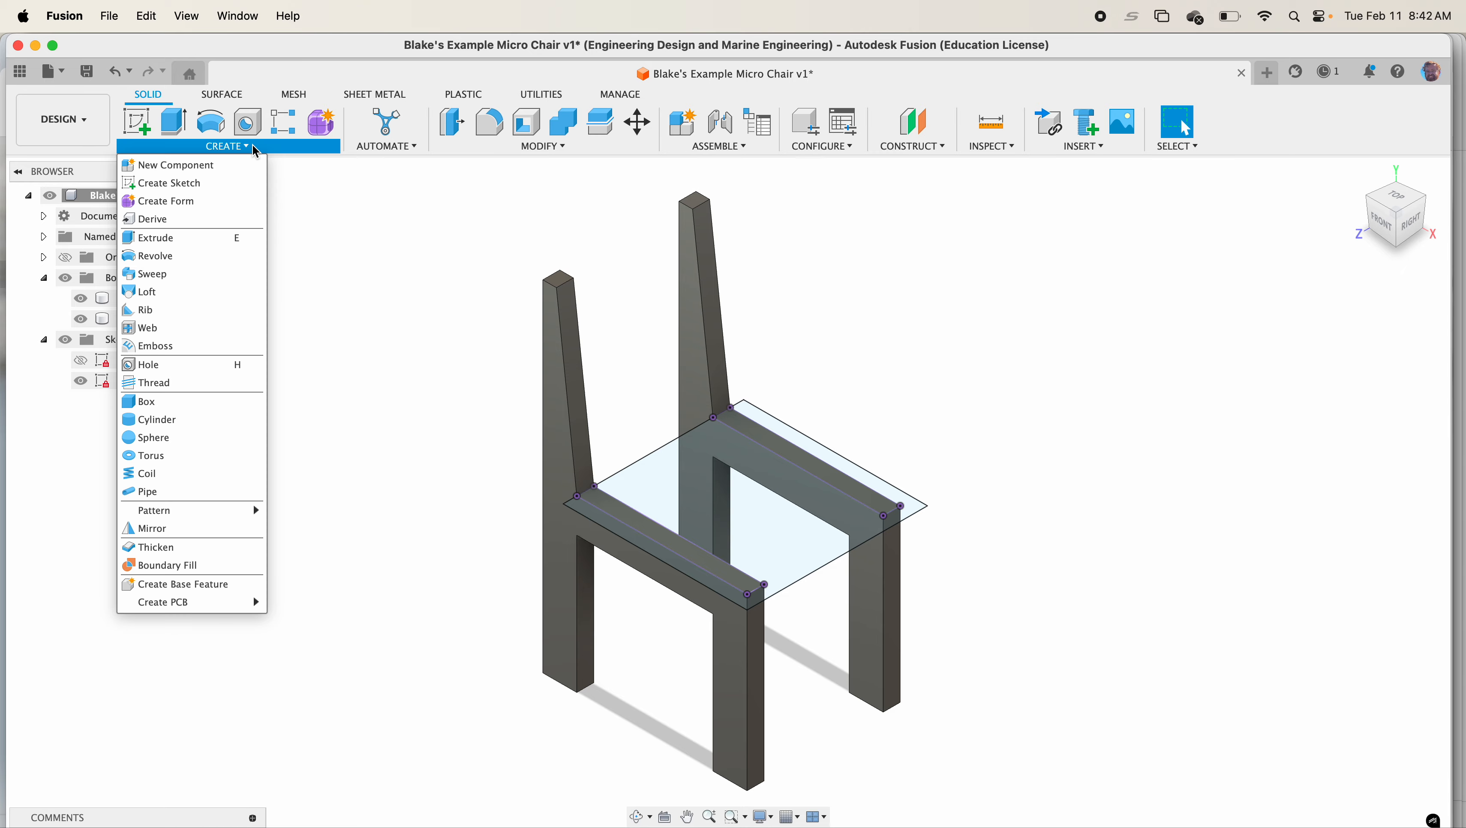
left_click(235, 242)
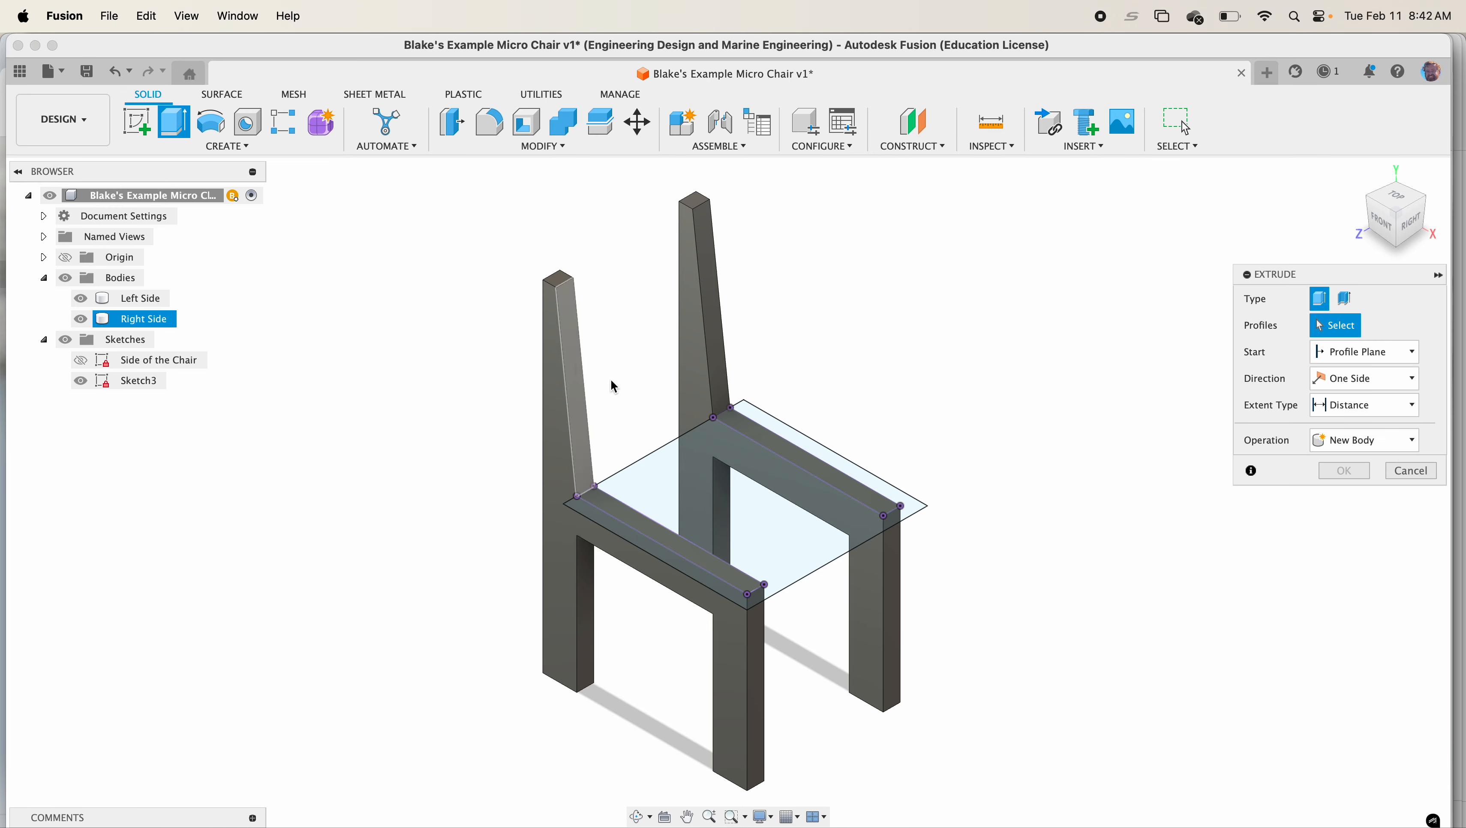
left_click(687, 516)
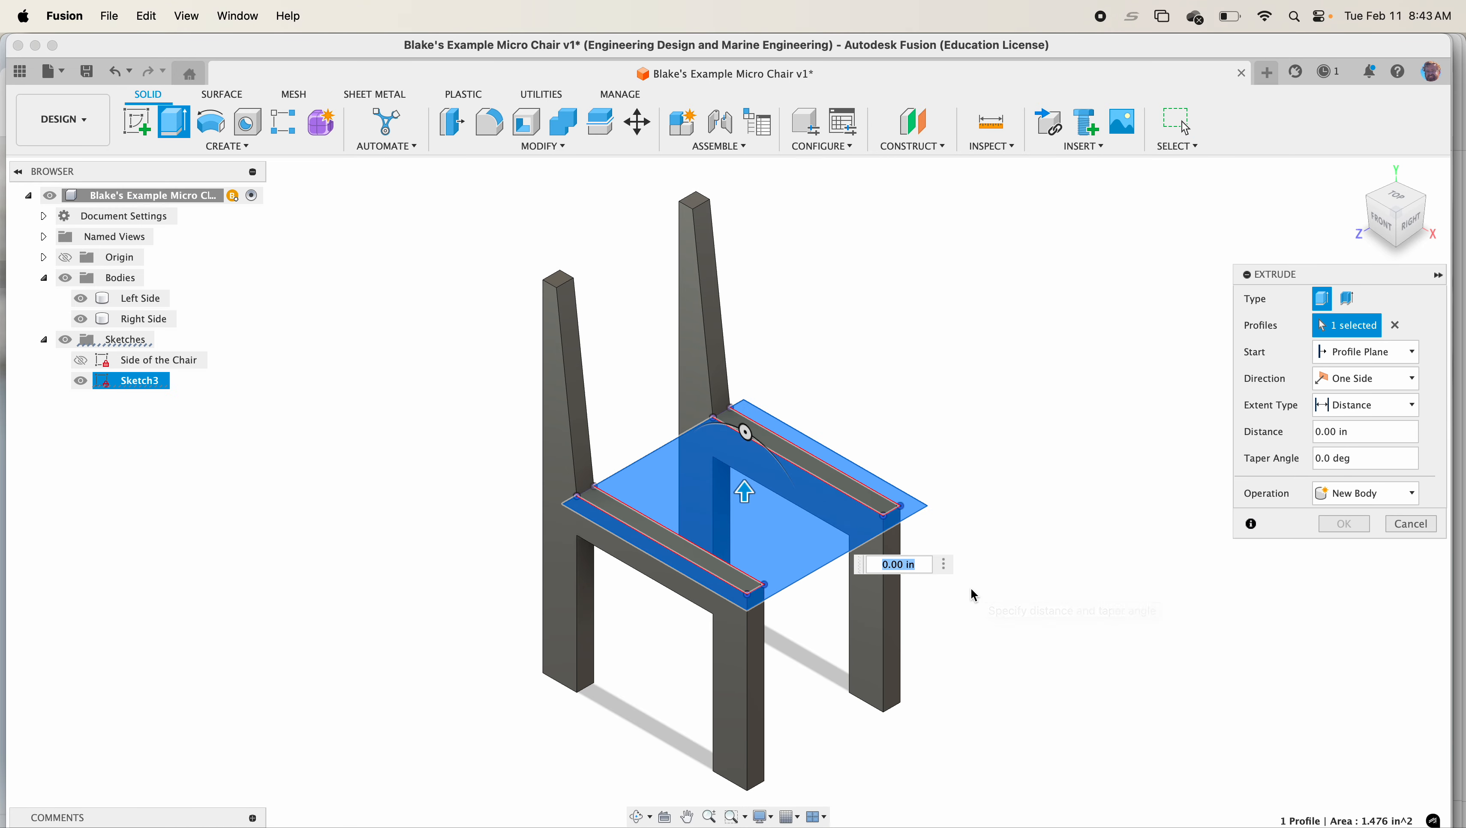
left_click(869, 504)
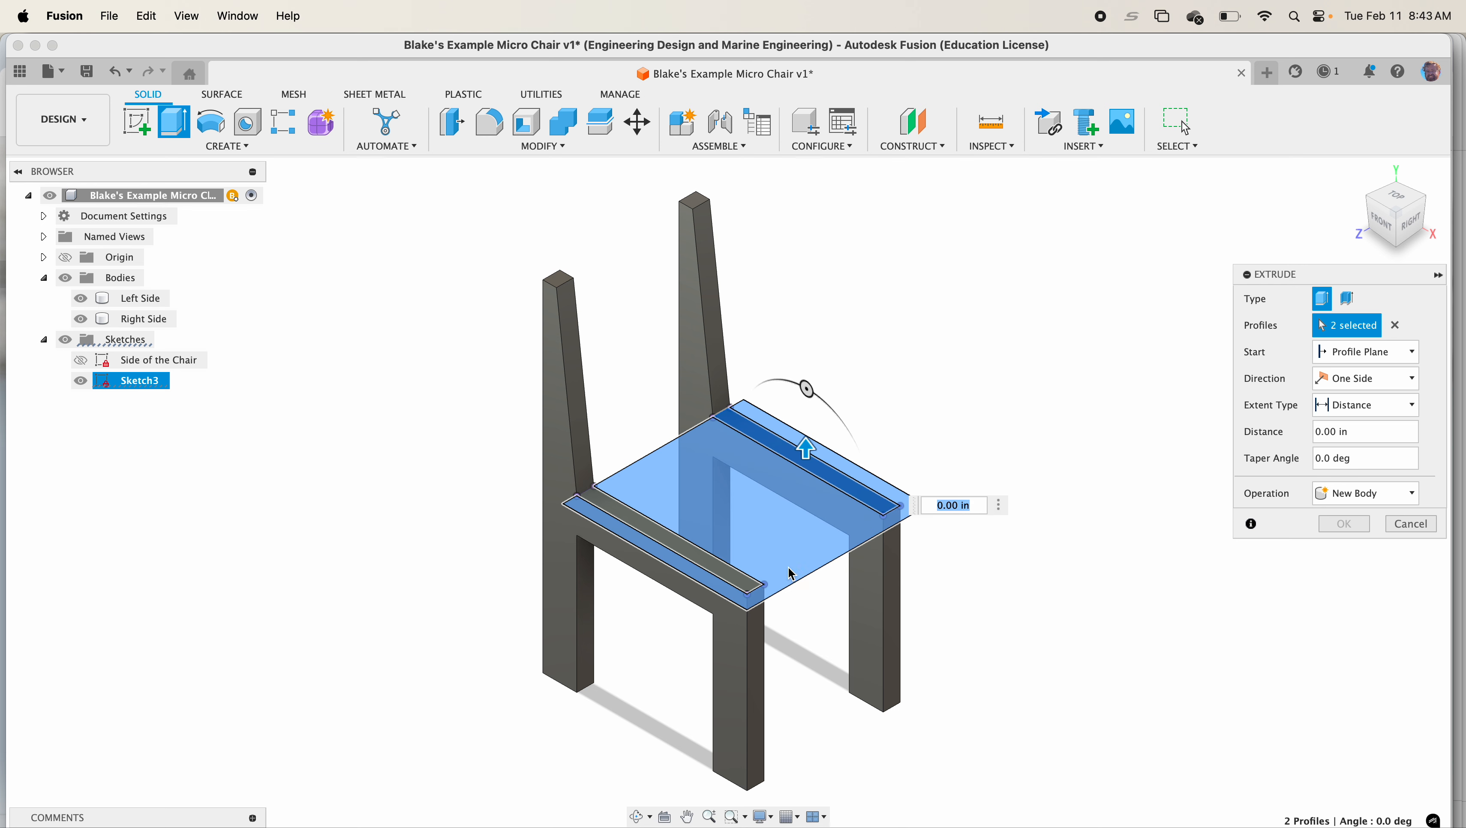
left_click(745, 579)
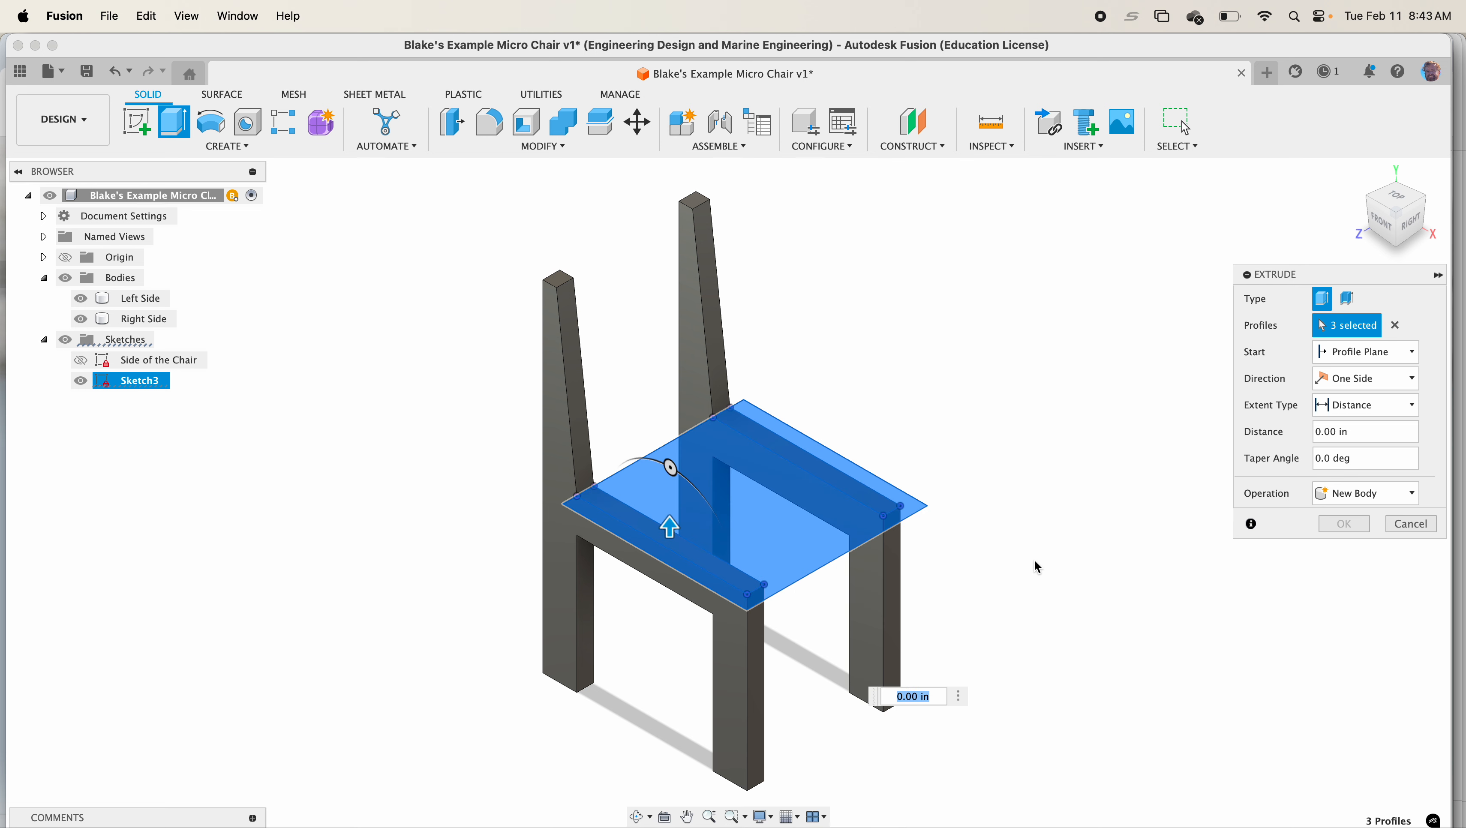
double_click(1356, 432)
type("pl")
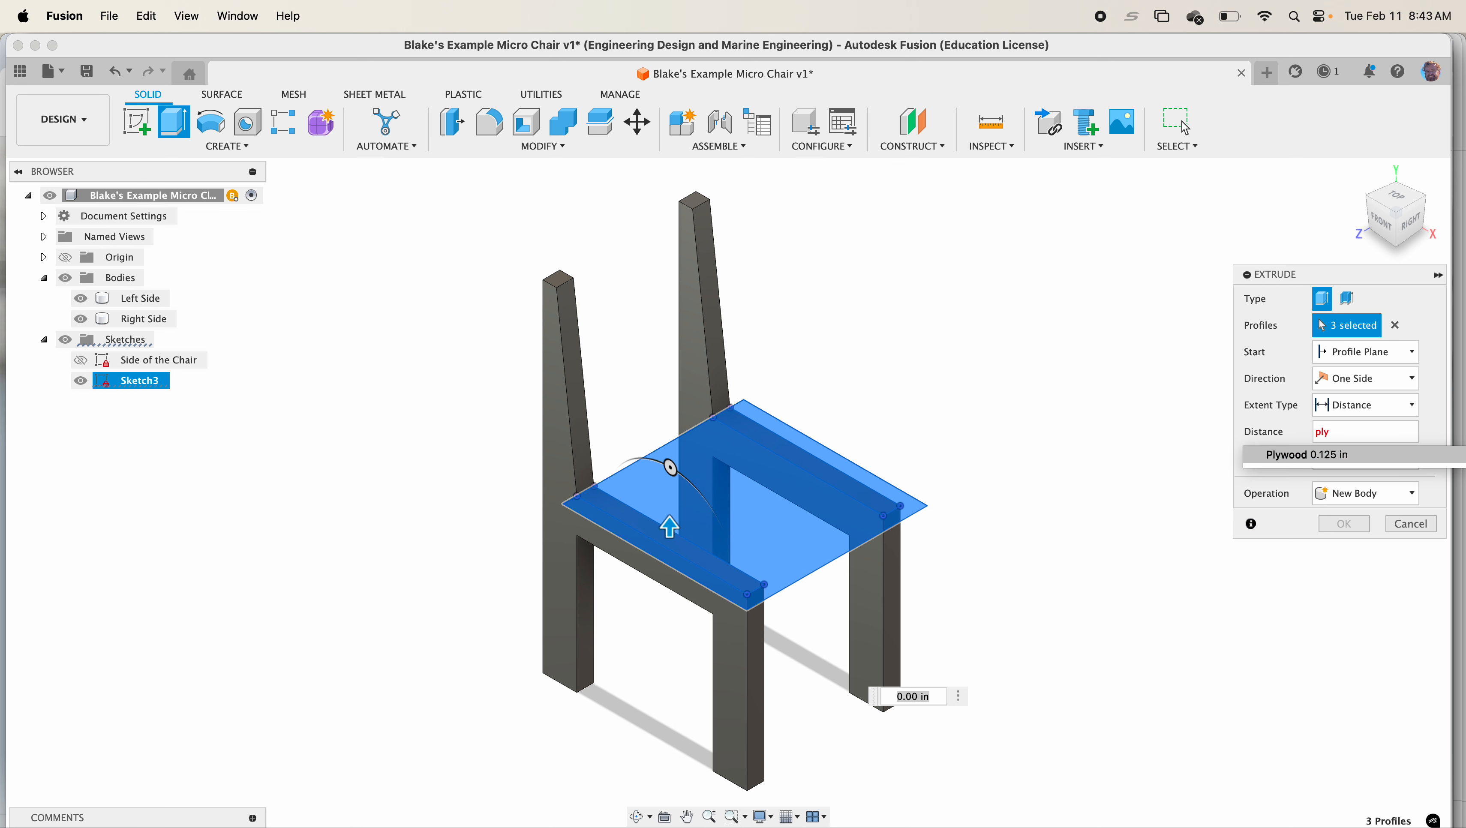
type("y")
key("Return")
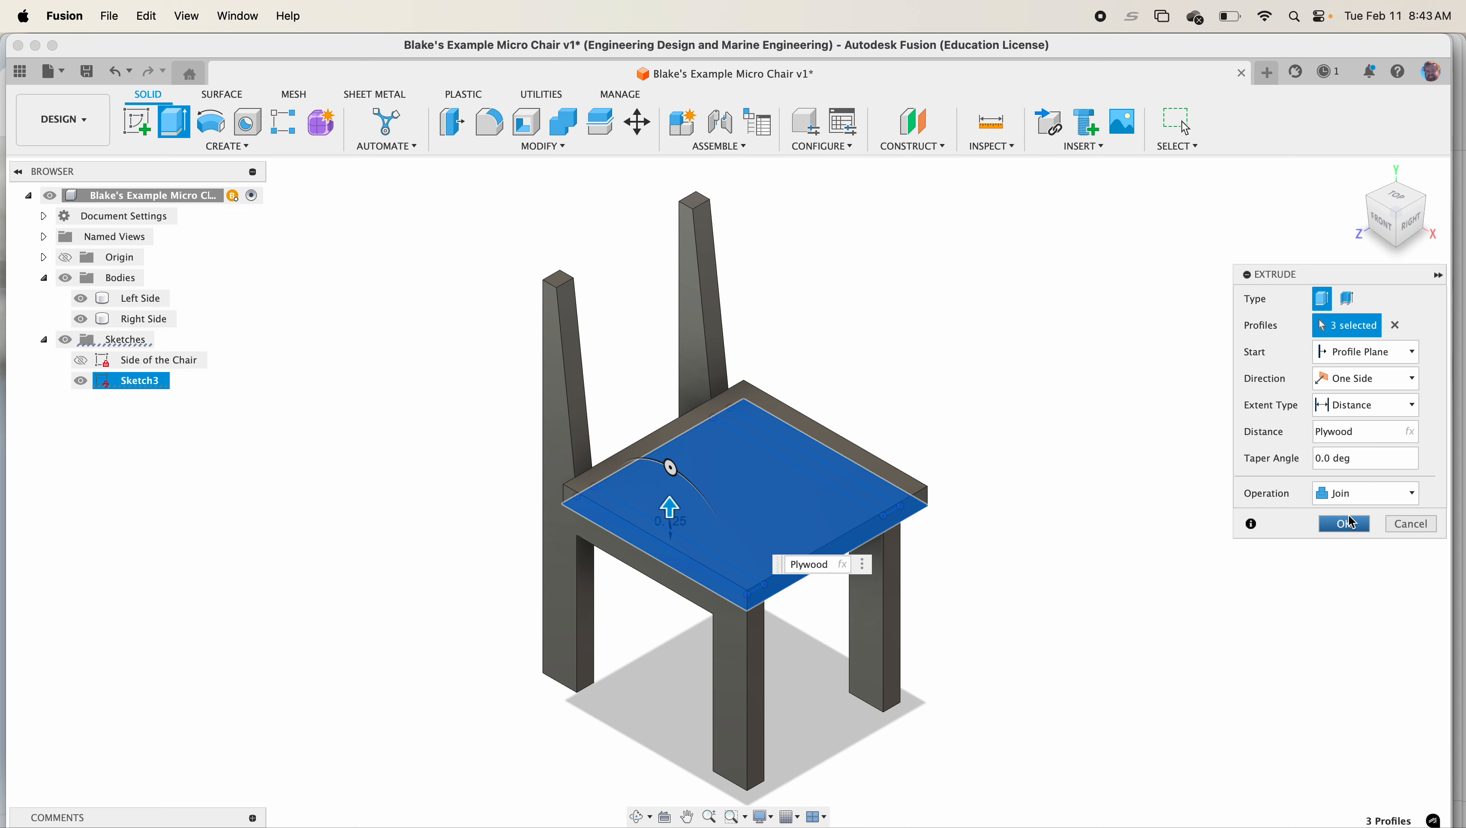
left_click(1354, 503)
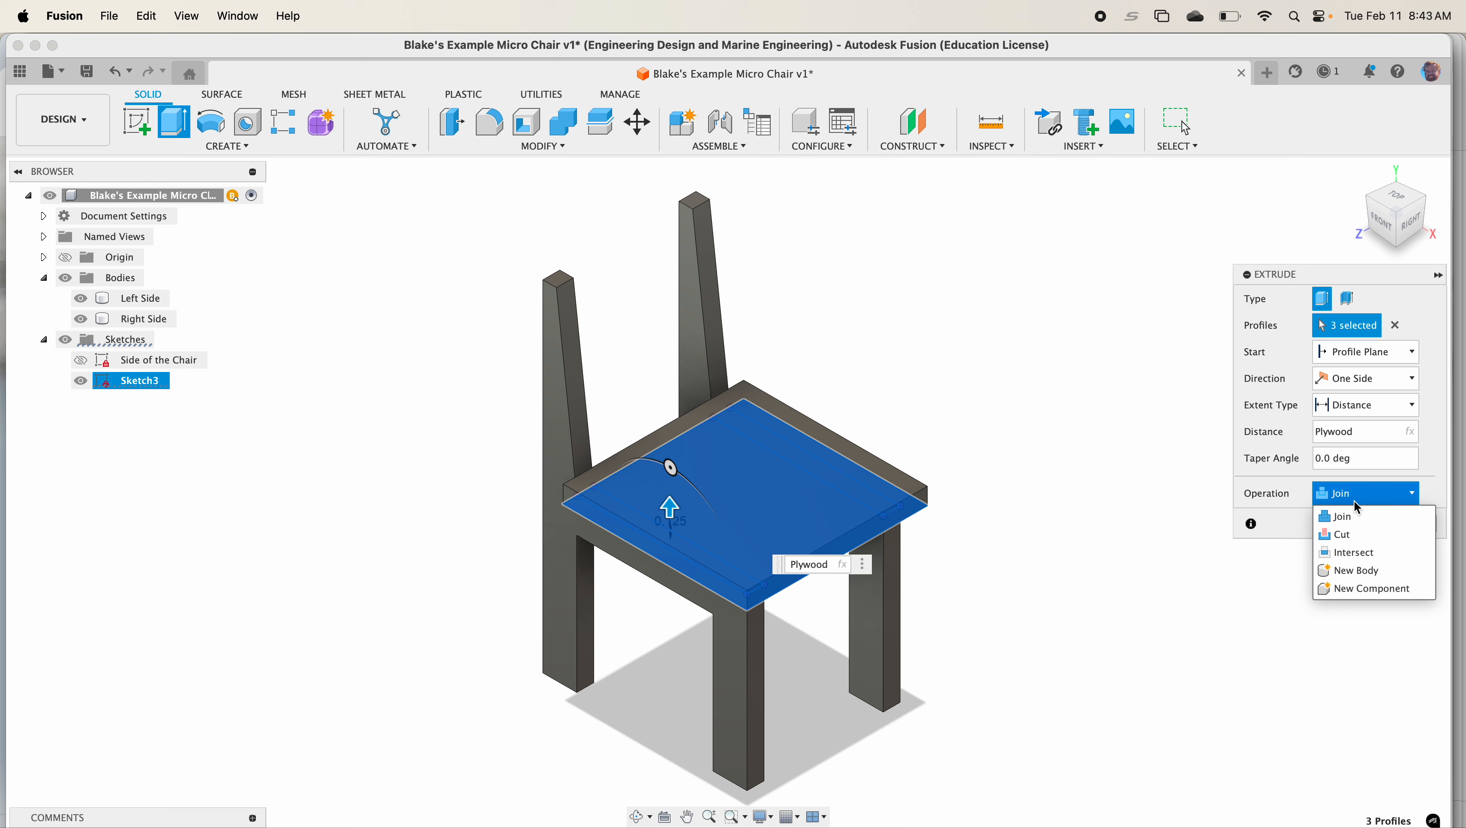
left_click(1355, 571)
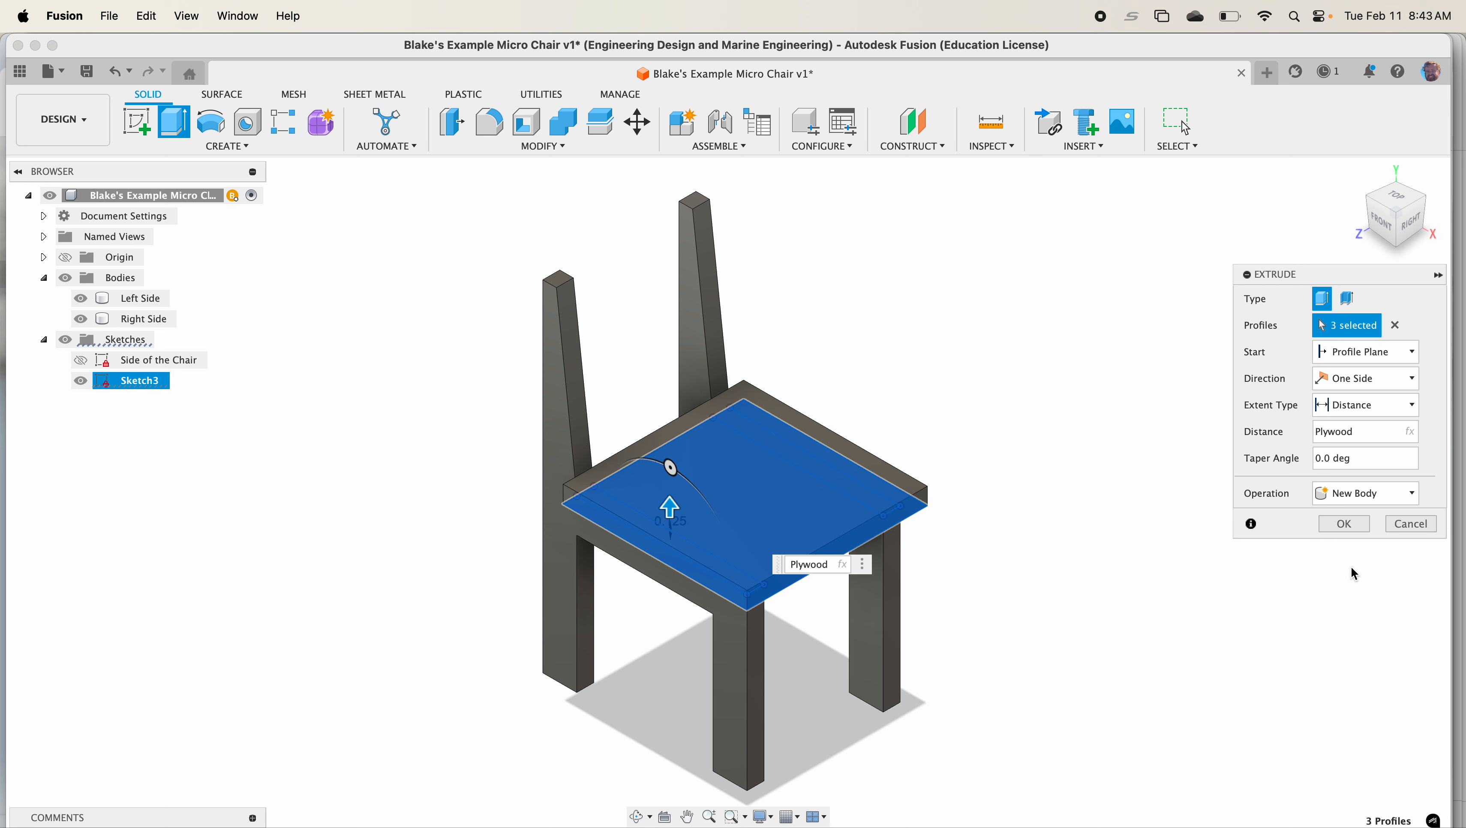
left_click(1345, 528)
Start a new sketch on a planar face of the chair's backrest uprights
middle_click_drag(1041, 509, 1011, 452, "shift")
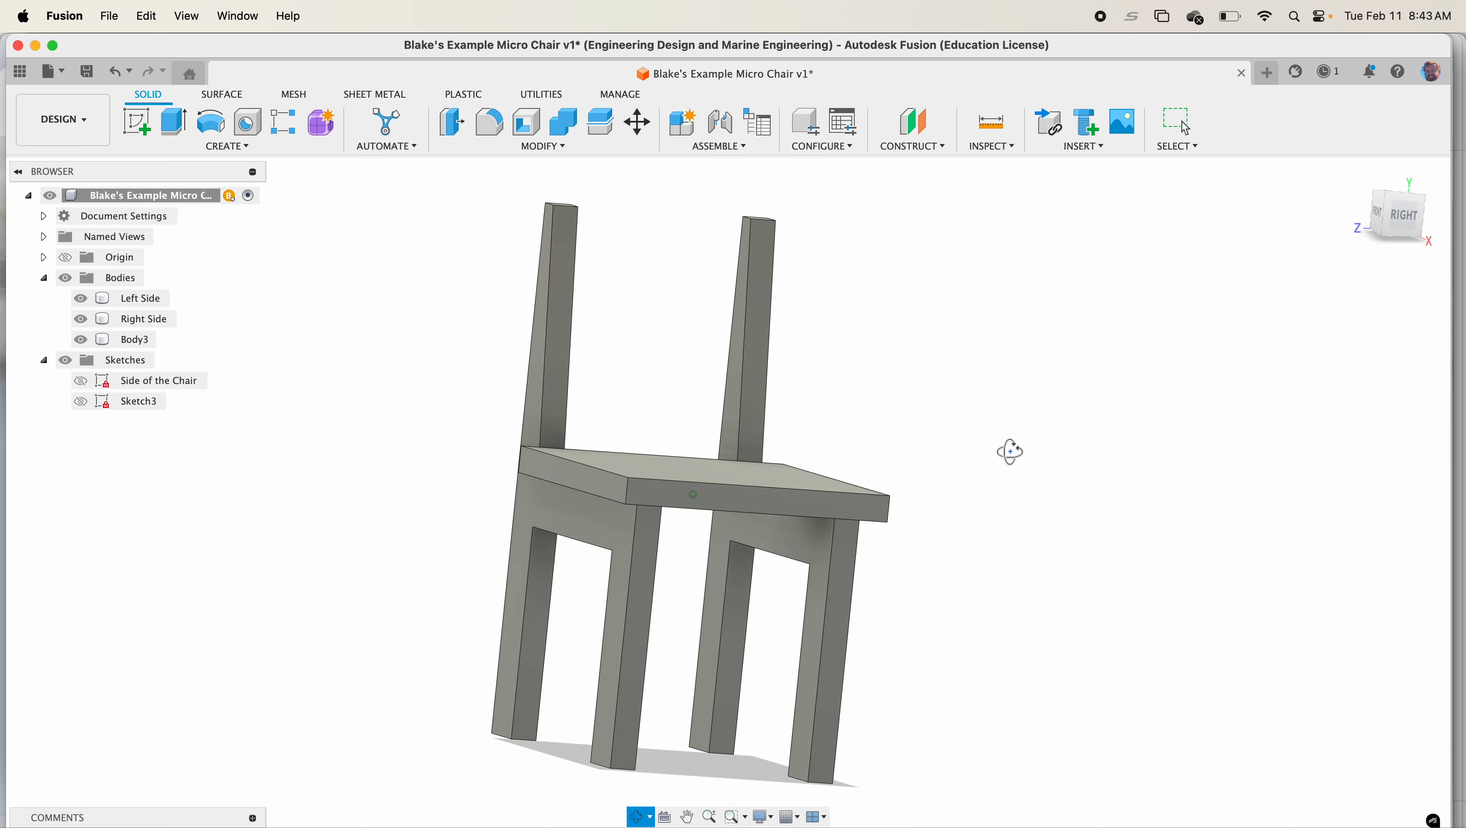
left_click(146, 121)
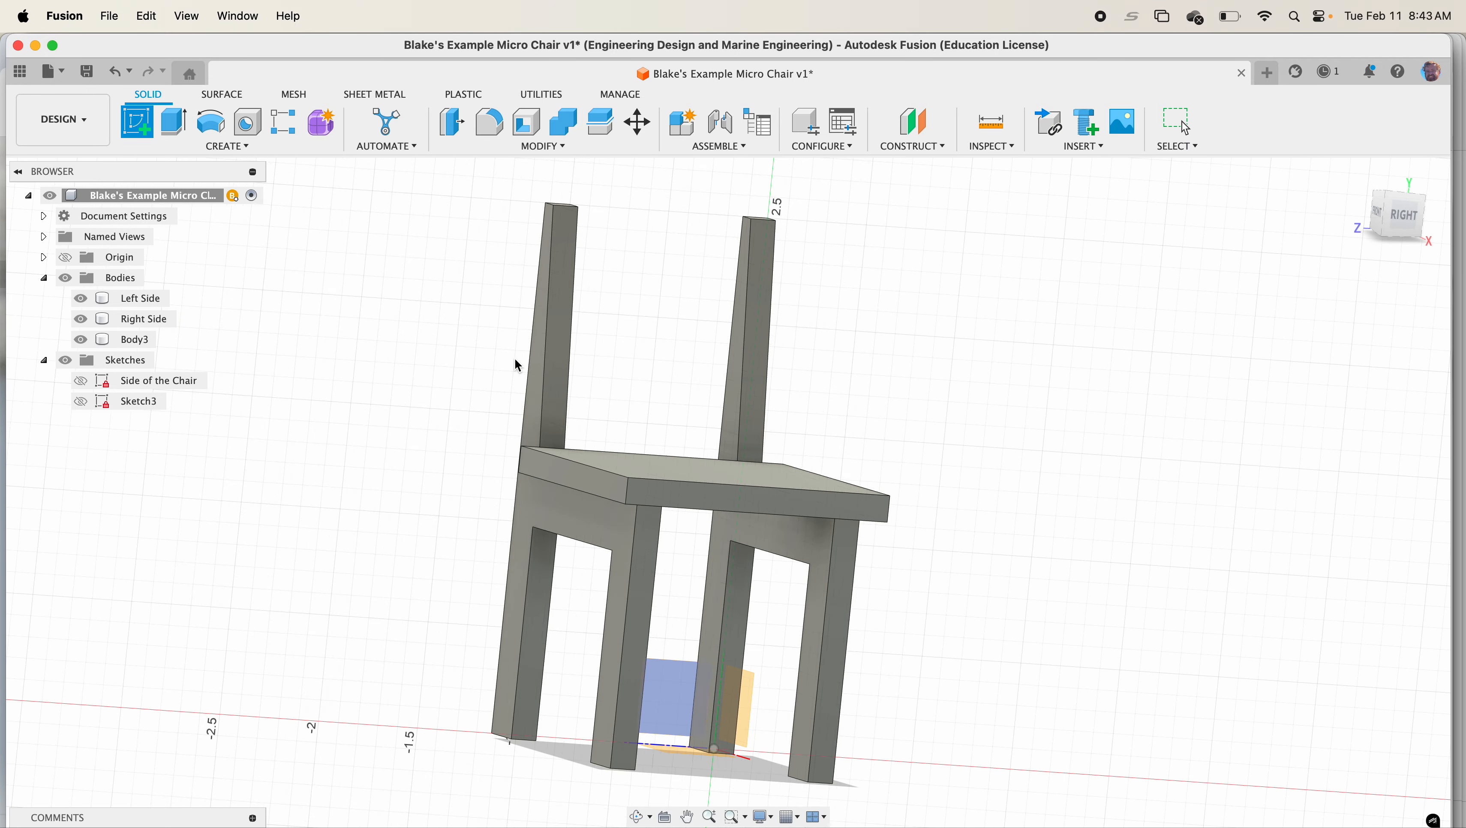
mouse_move(543, 392)
middle_mouse_down("shift")
mouse_move(683, 416)
mouse_move(739, 334)
mouse_move(488, 361)
mouse_move(648, 330)
mouse_move(491, 316)
mouse_move(617, 307)
middle_mouse_up("shift")
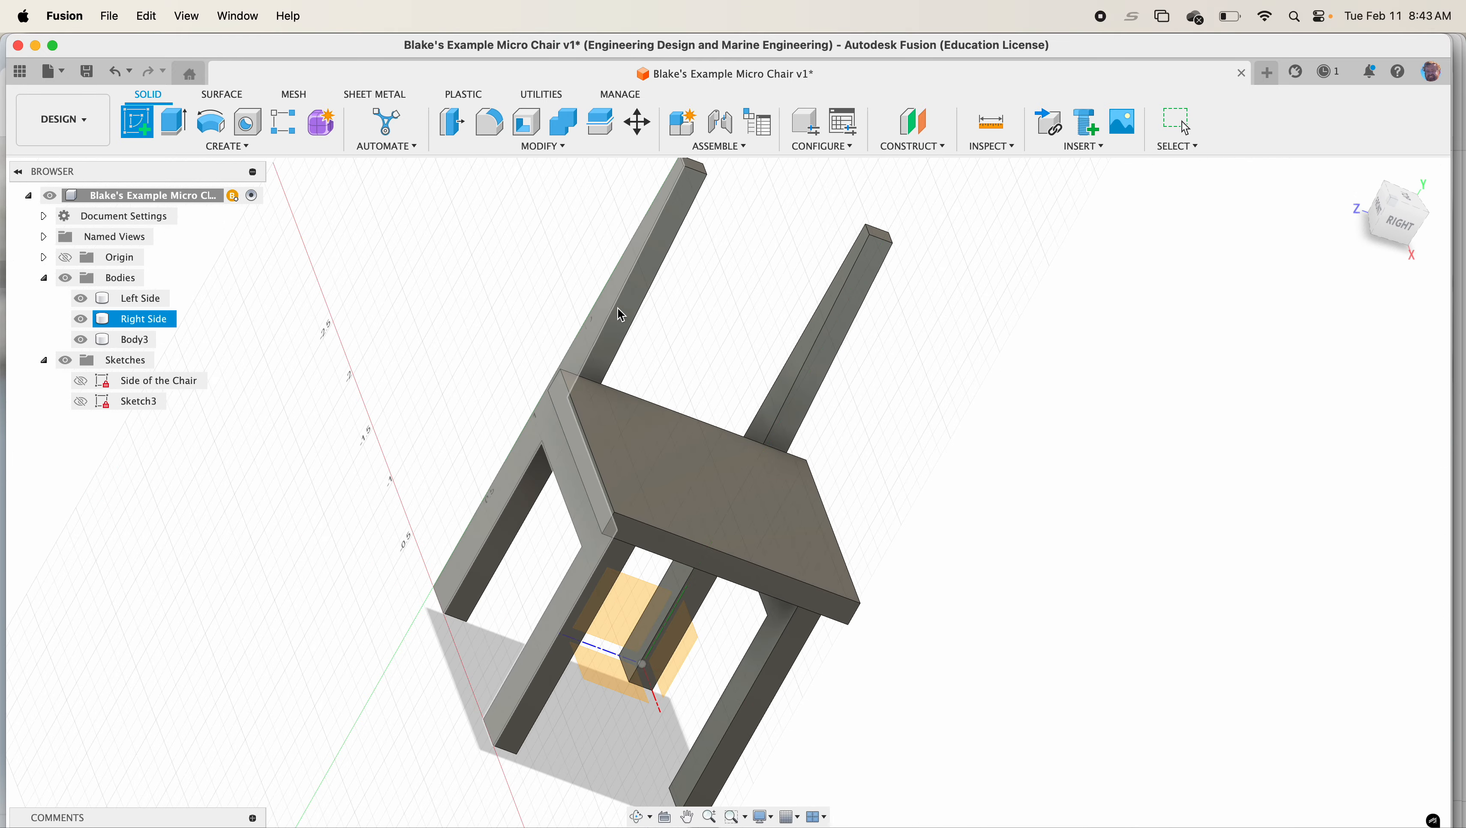
left_click(659, 268)
middle_click_drag(790, 360, 793, 684)
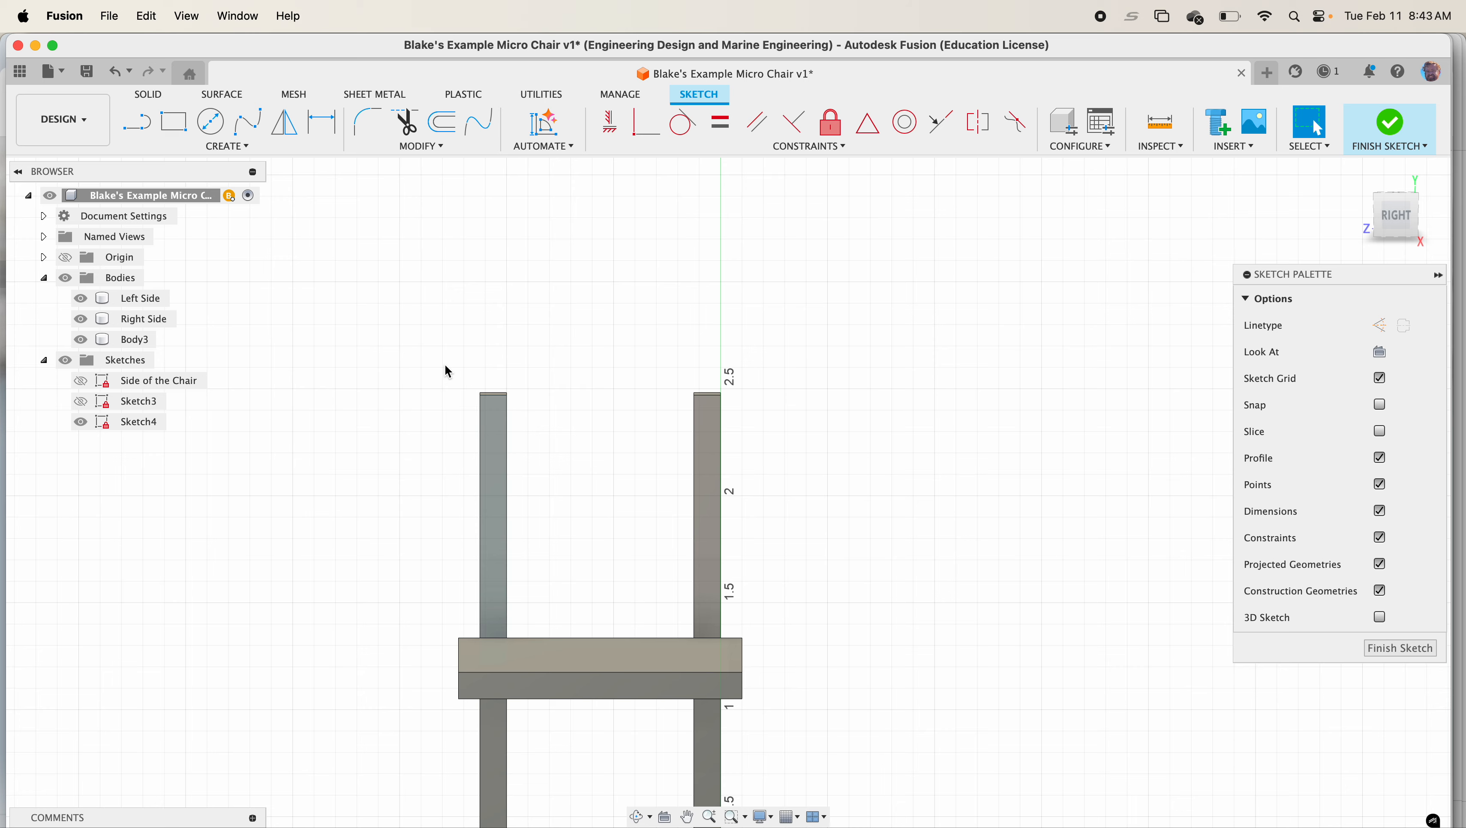
Project both back uprights into the new sketch
left_click(172, 122)
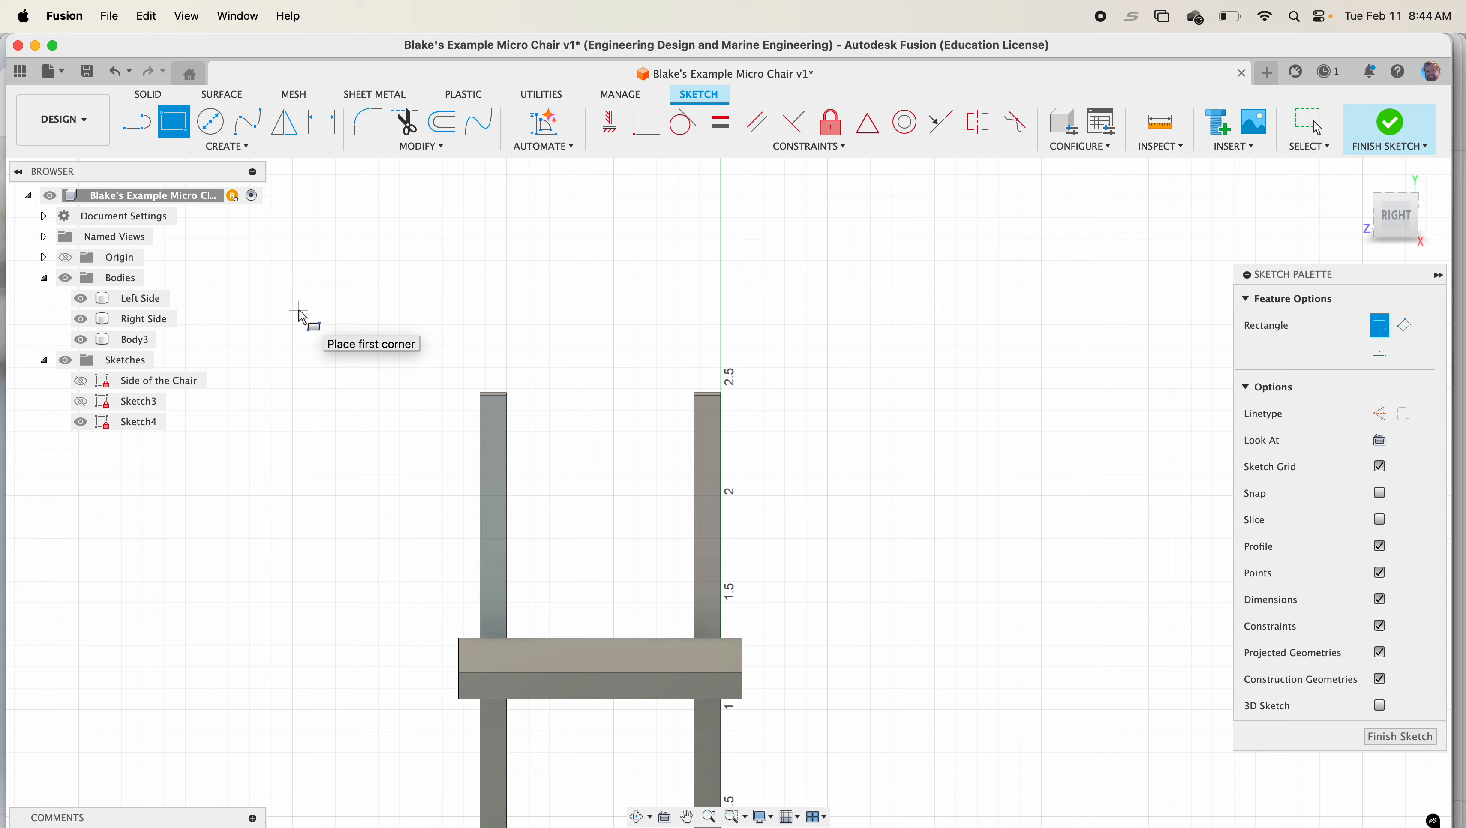
left_click(244, 147)
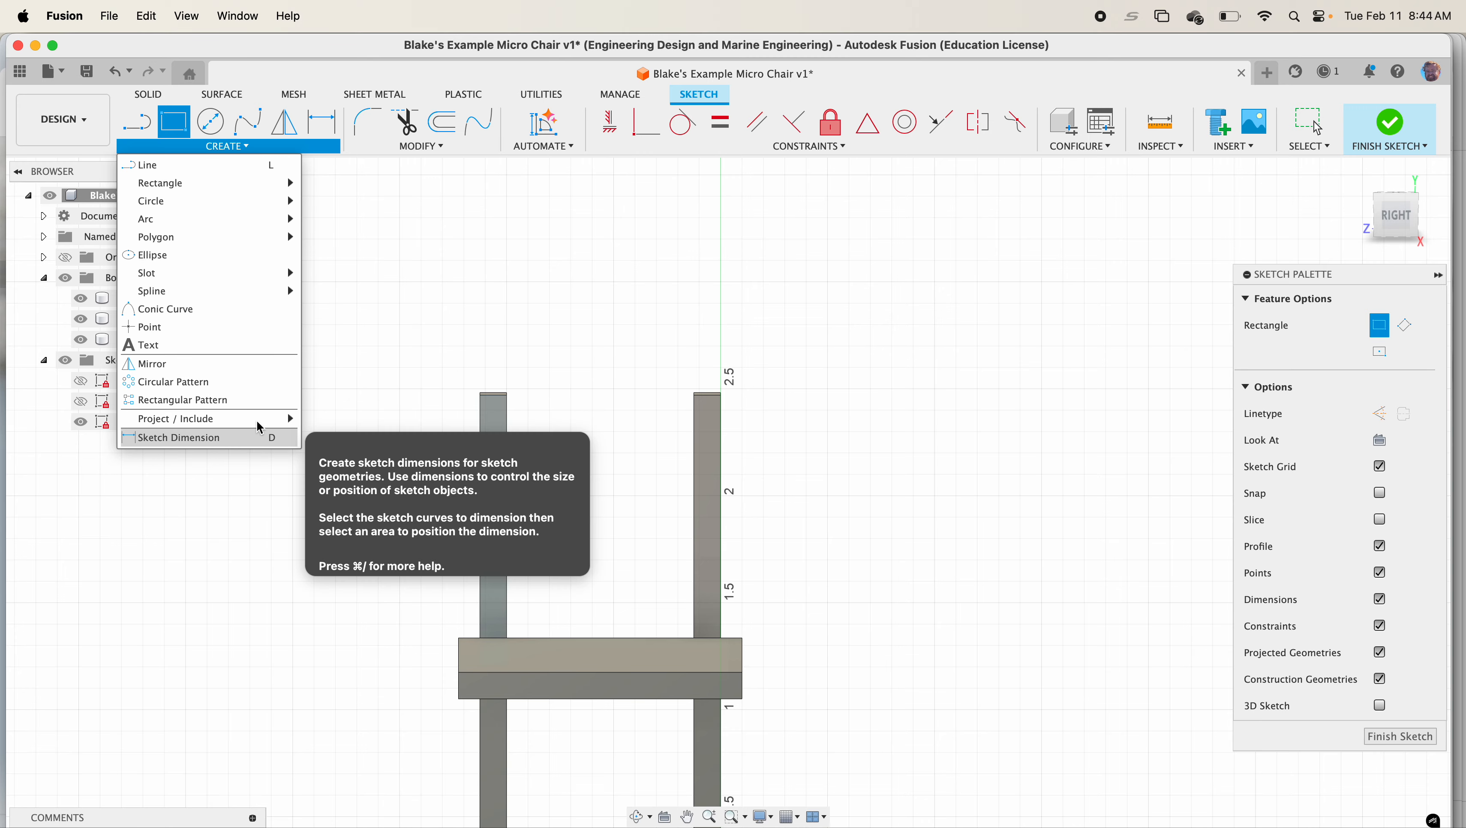
mouse_move(264, 418)
left_click(328, 428)
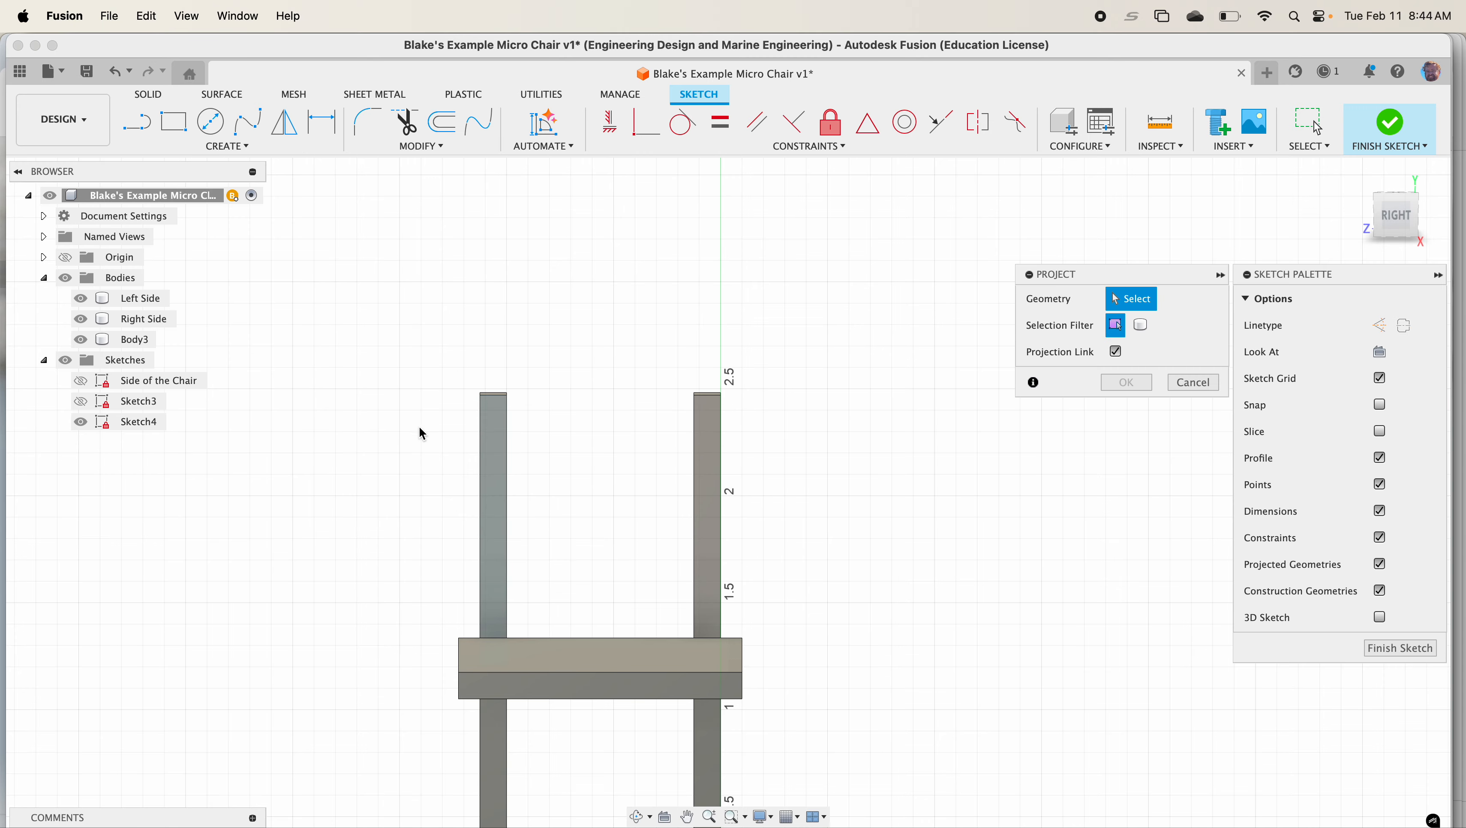
left_click(493, 448)
left_click(717, 468)
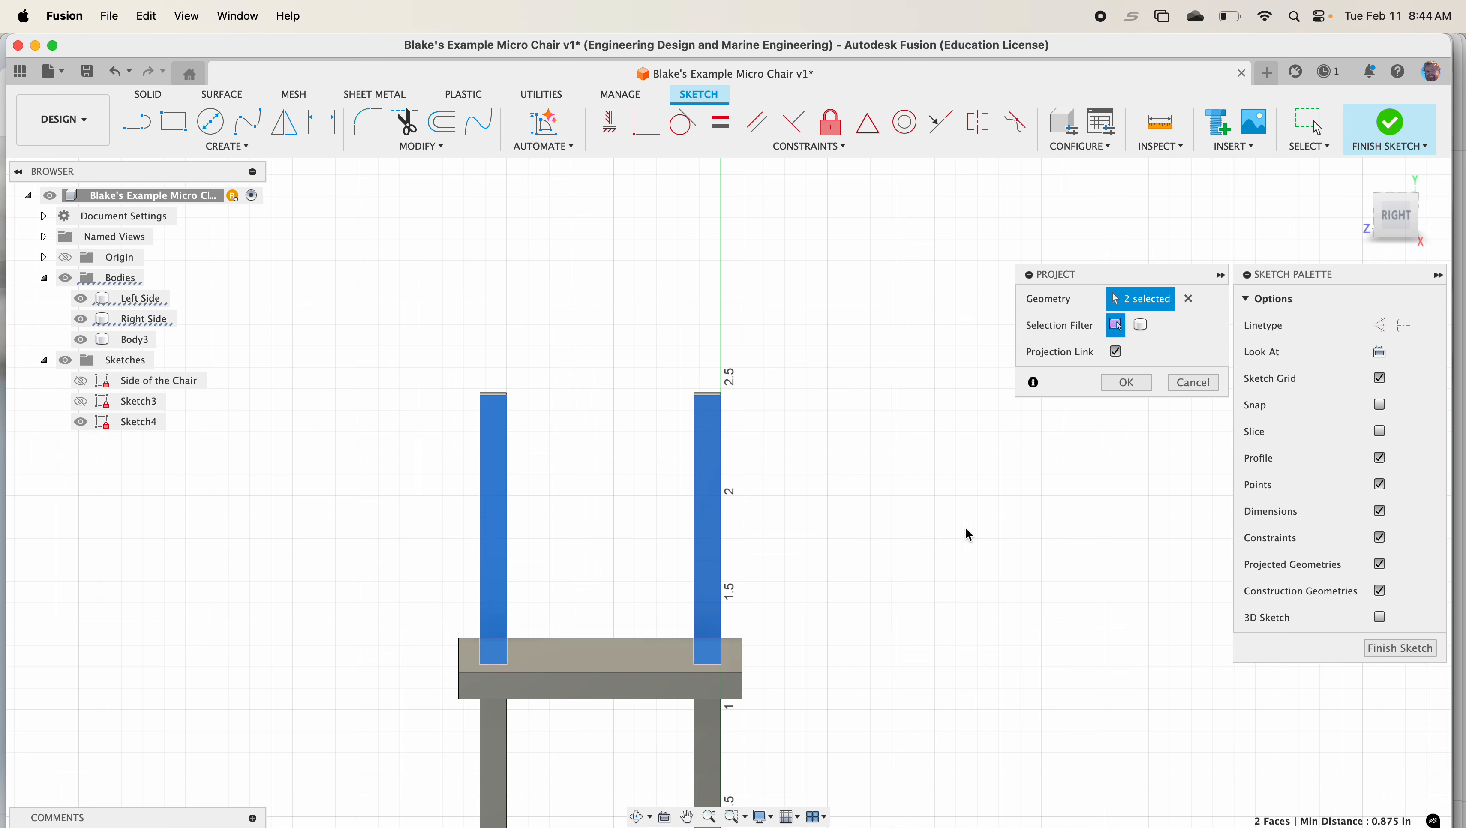
left_click(1132, 382)
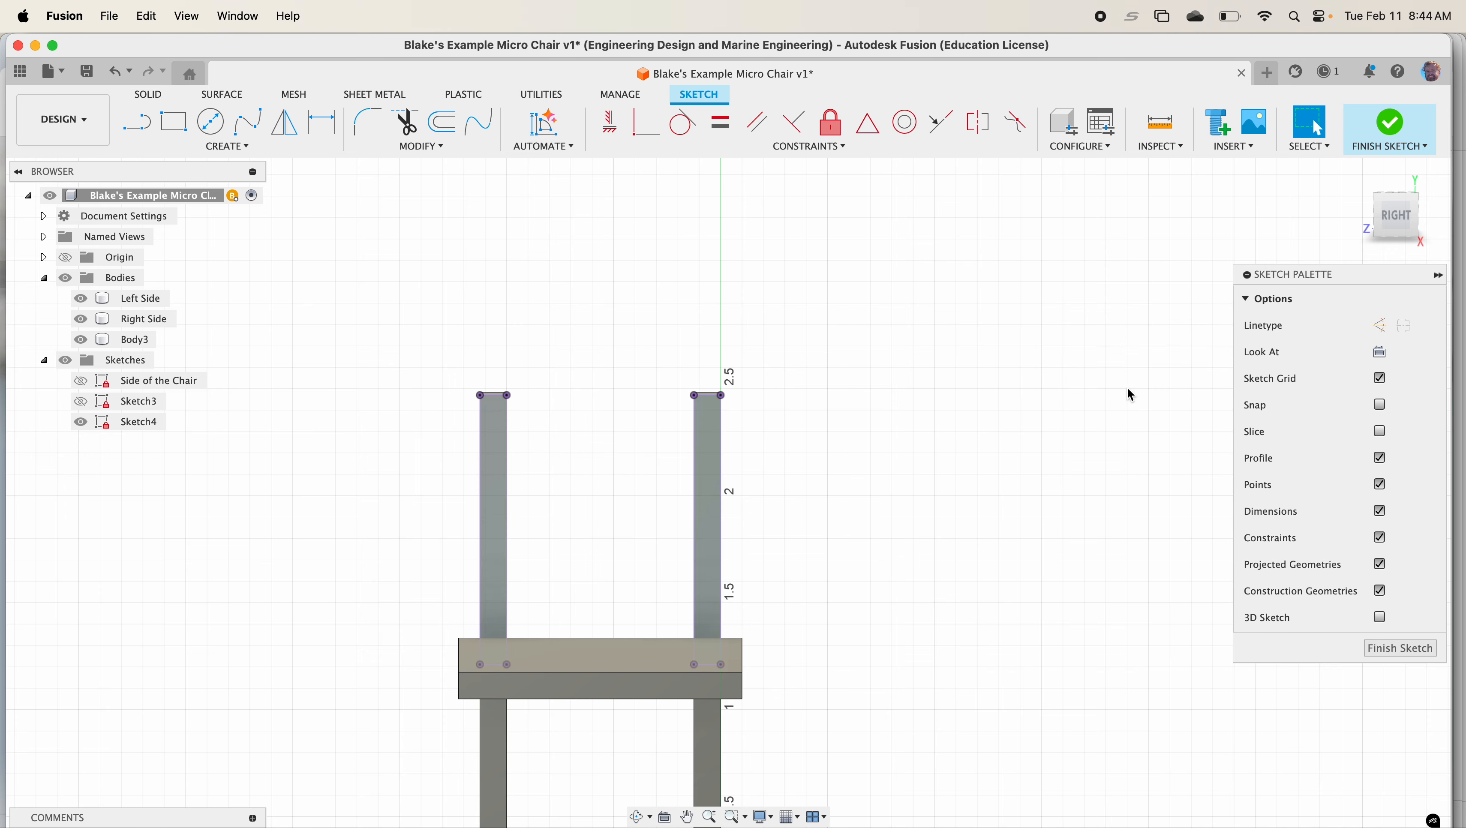
Sketch a rectangle about 1.4 by 0.7 in spanning the tops of both back uprights
left_click(174, 122)
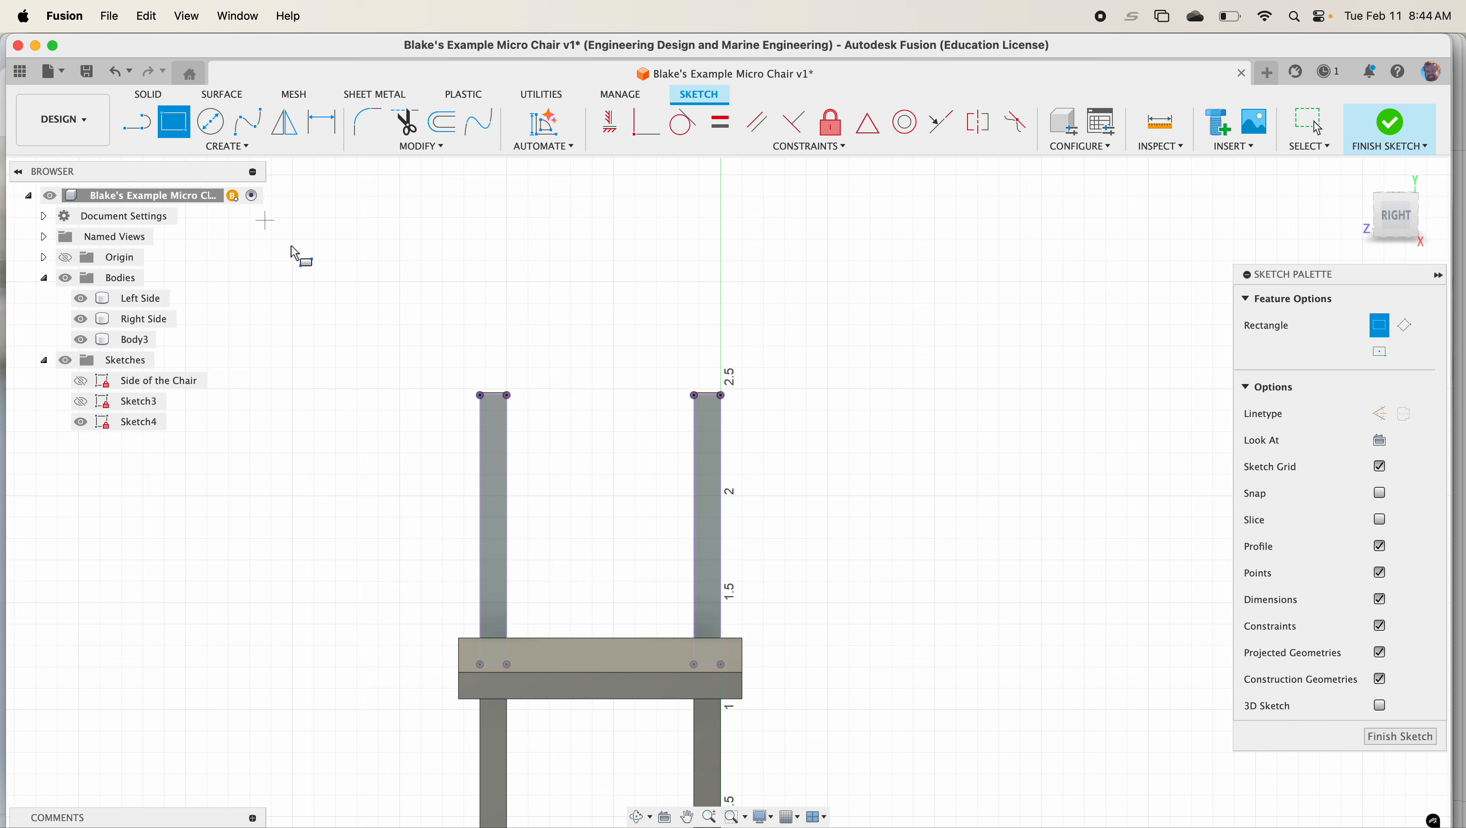
left_click(458, 376)
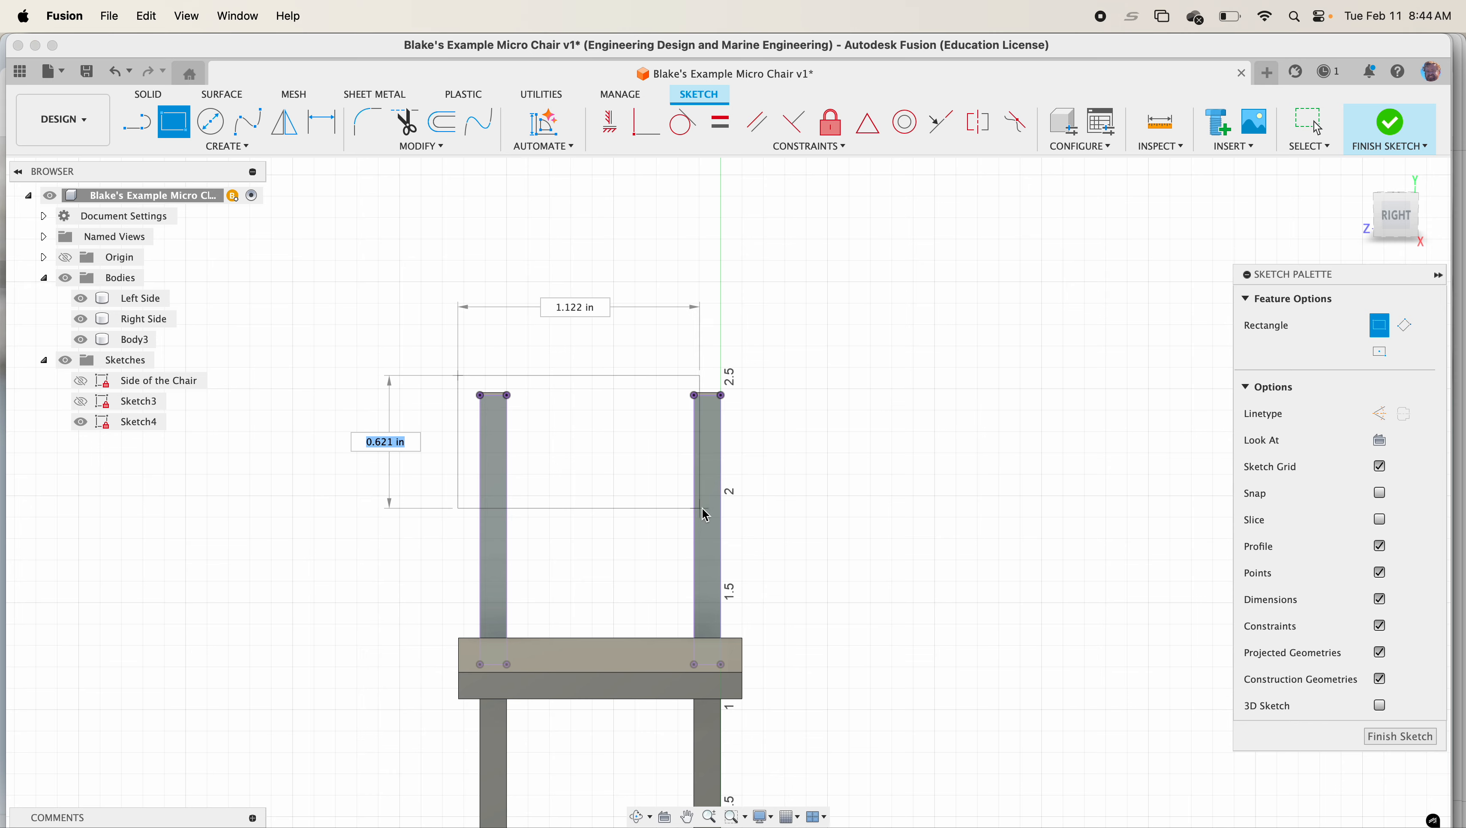
left_click(767, 518)
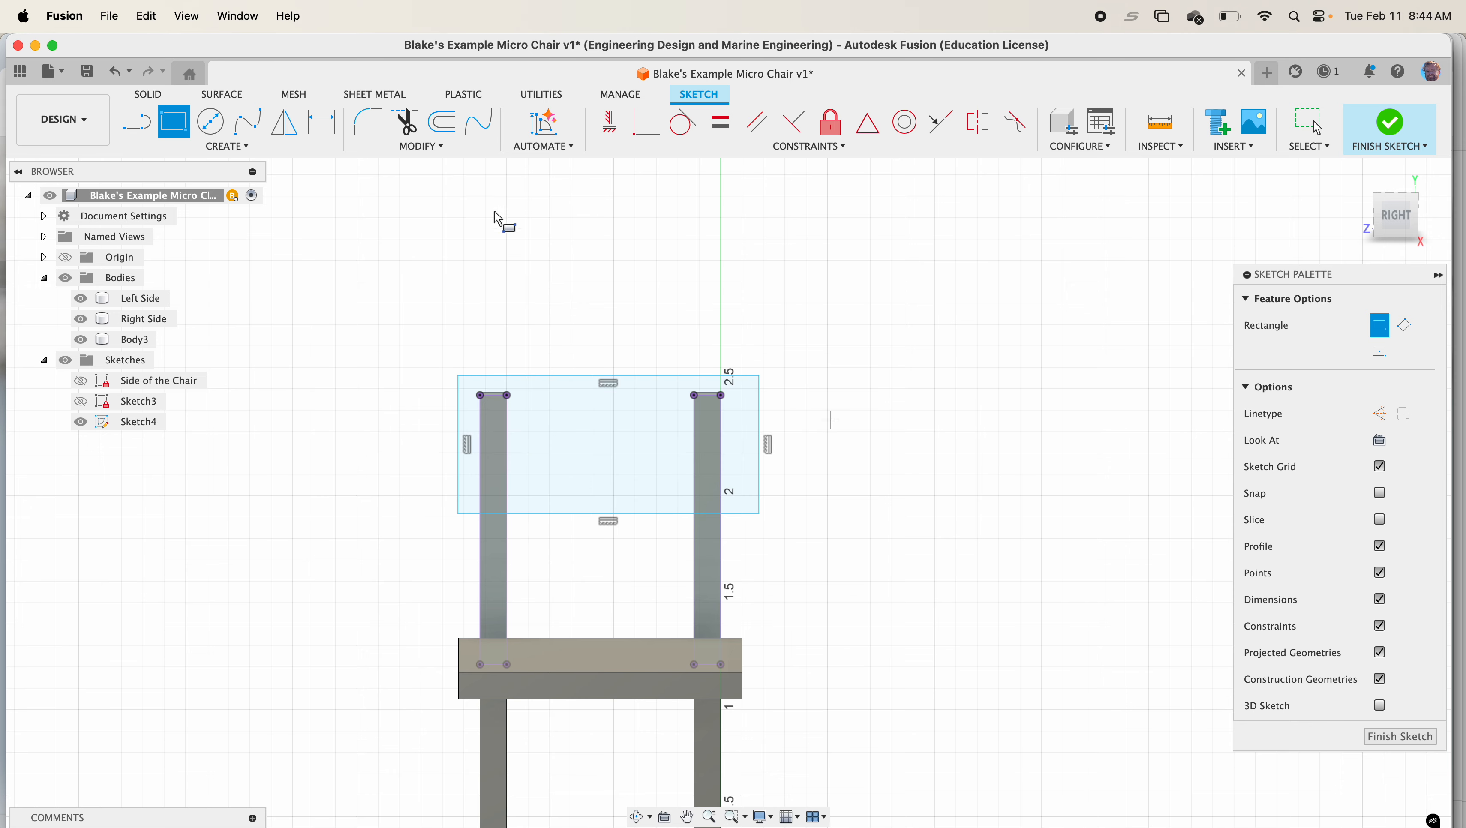
Dimension the gap between the uprights' top ends and the rectangle's top edge as 0.1 in
left_click(227, 146)
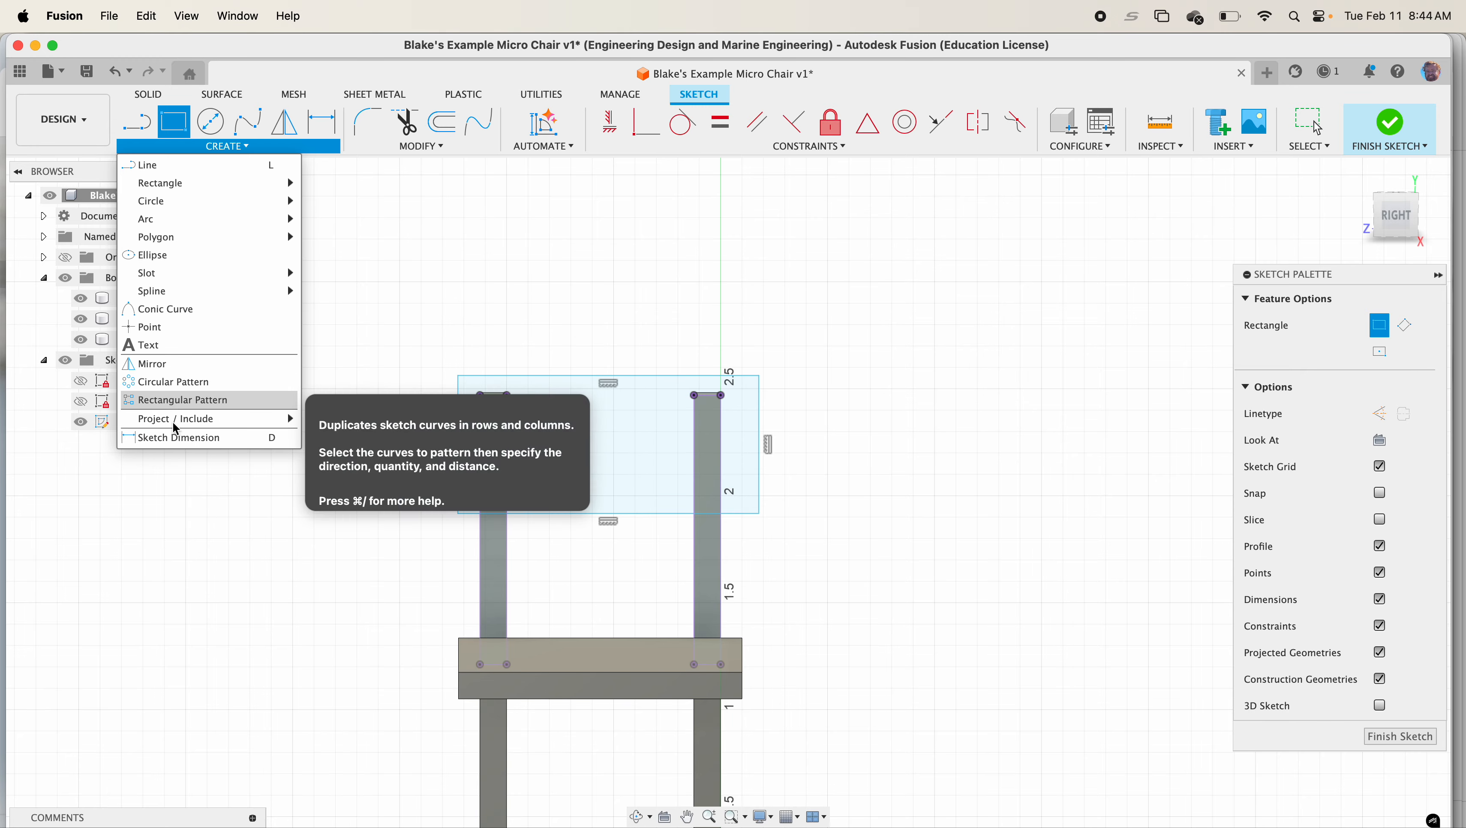
left_click(189, 440)
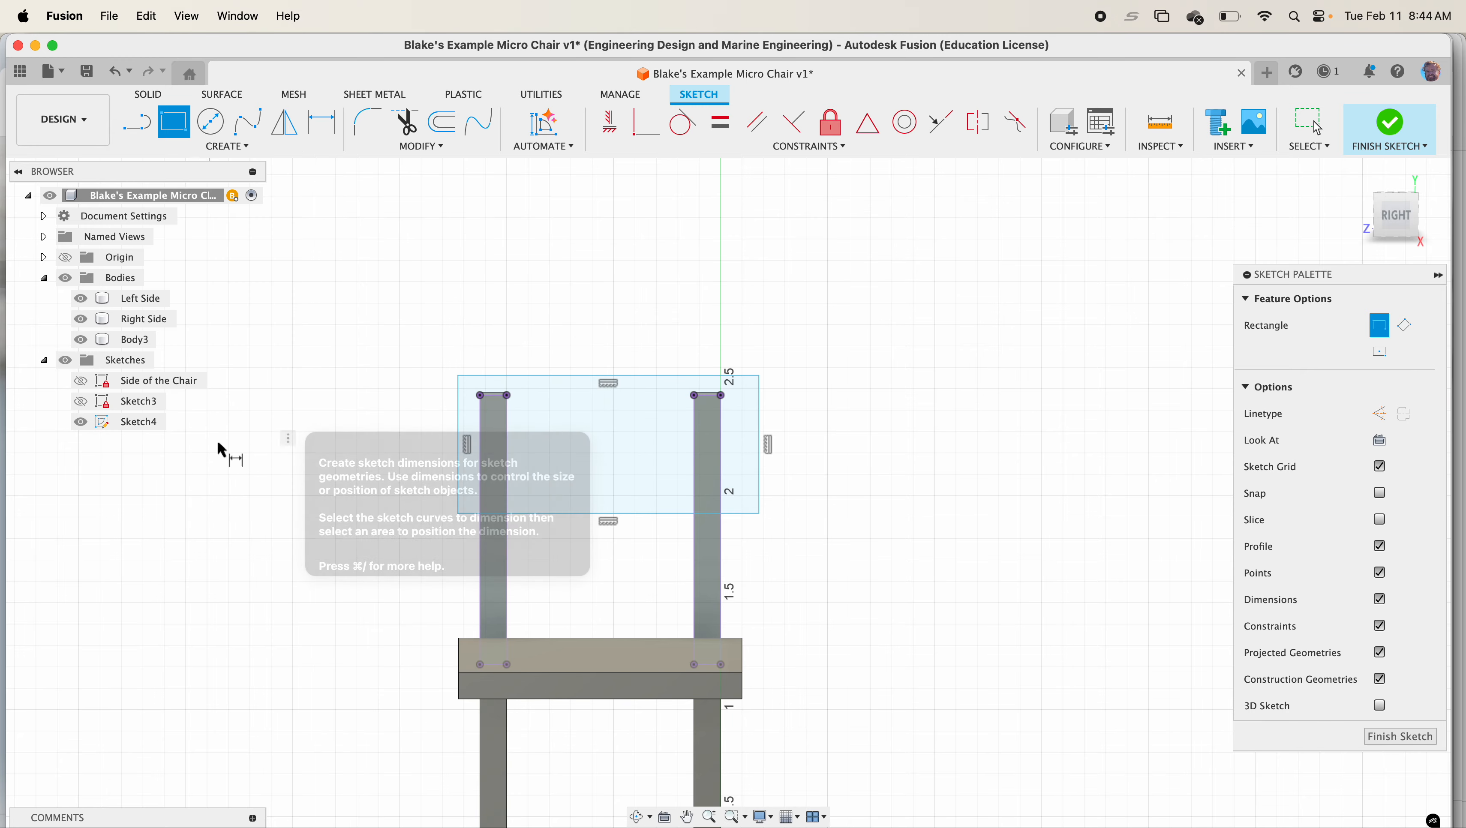
scroll(493, 389, "up", 3)
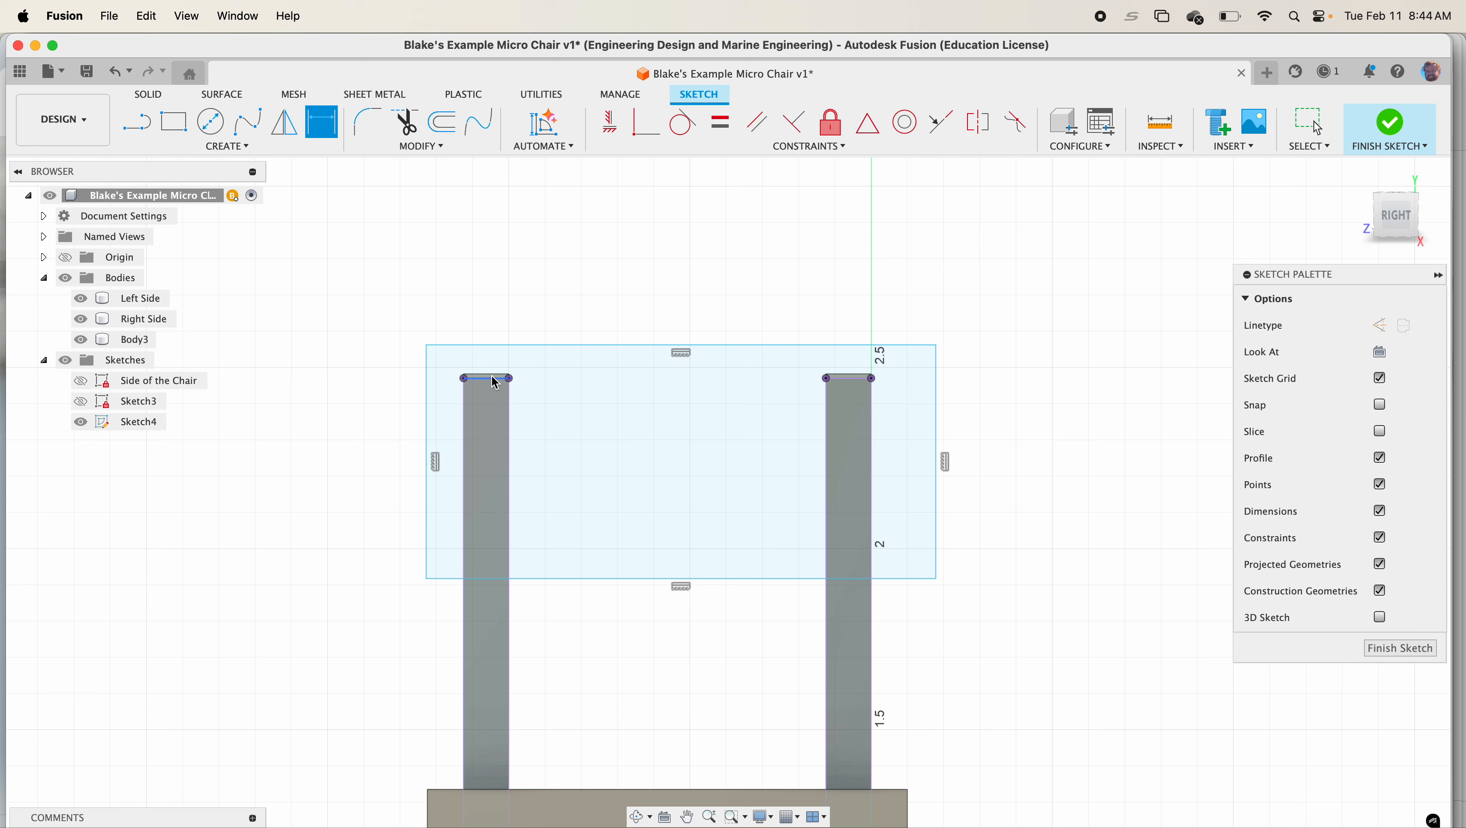
left_click(496, 378)
left_click(481, 346)
left_click(376, 353)
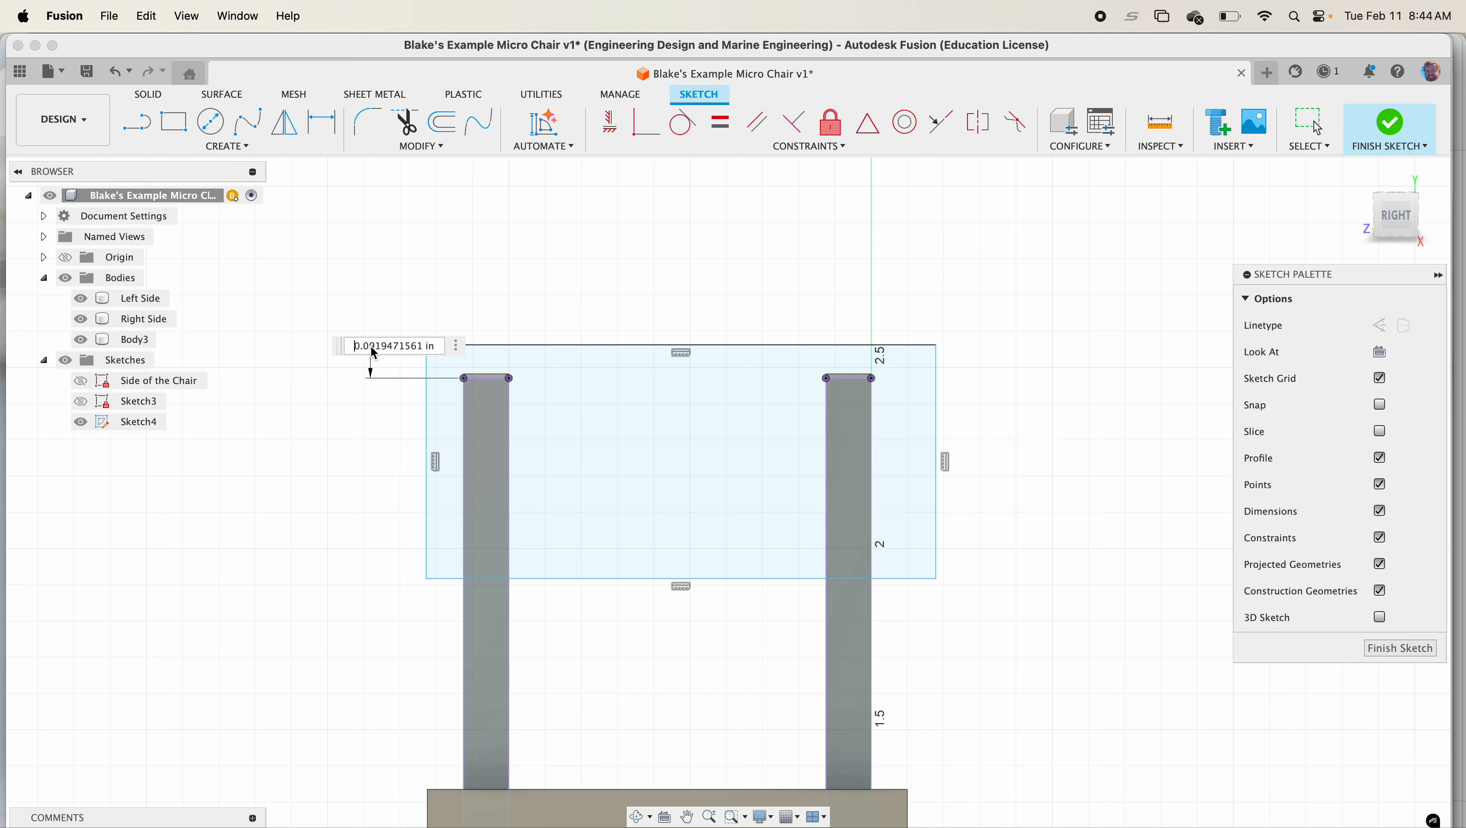
type("0.1")
key("Return")
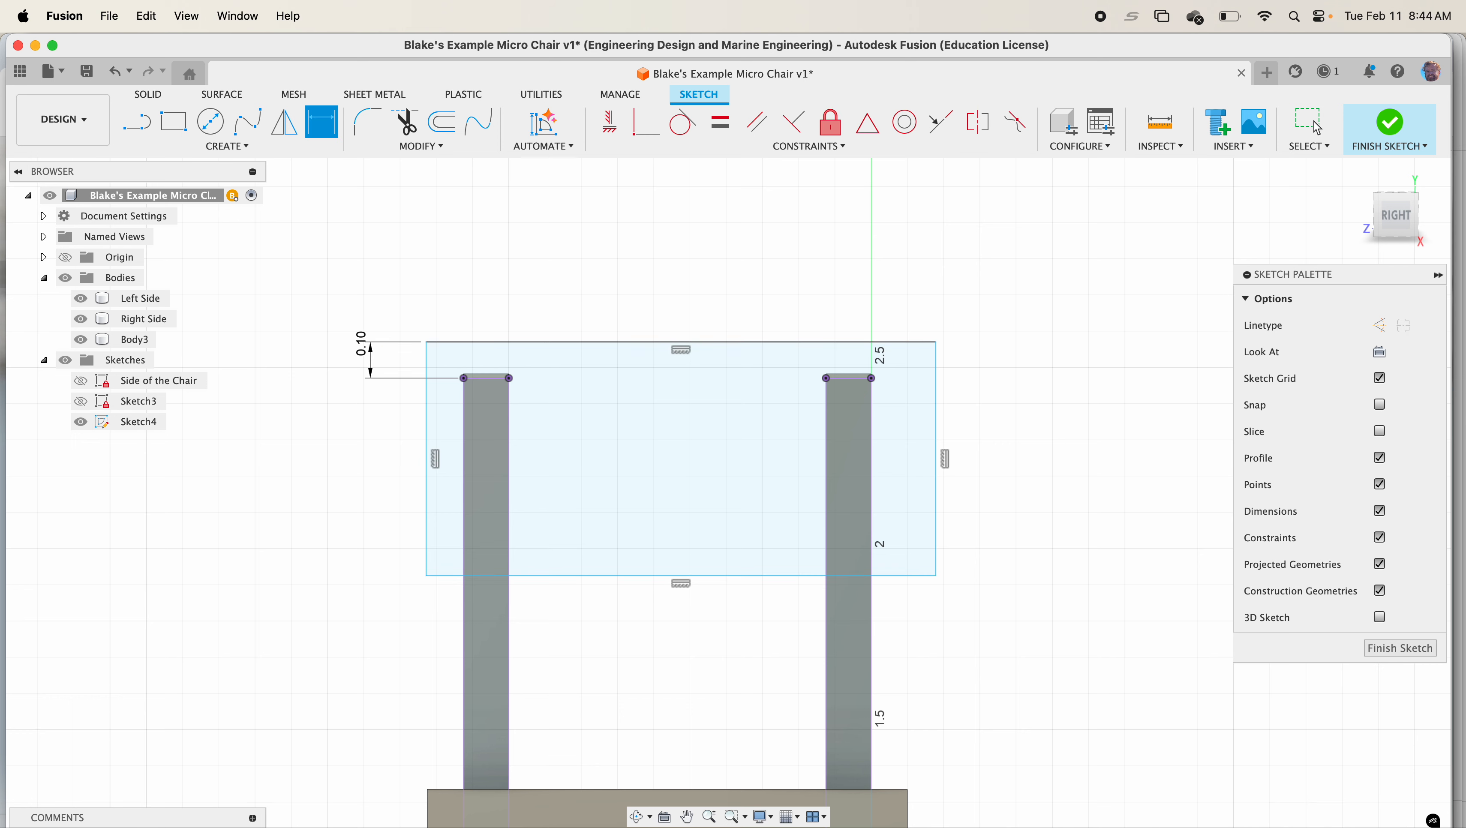
Dimension the gap between the left upright's outer edge and the rectangle's left edge as 0.10 in
left_click(463, 484)
left_click(427, 478)
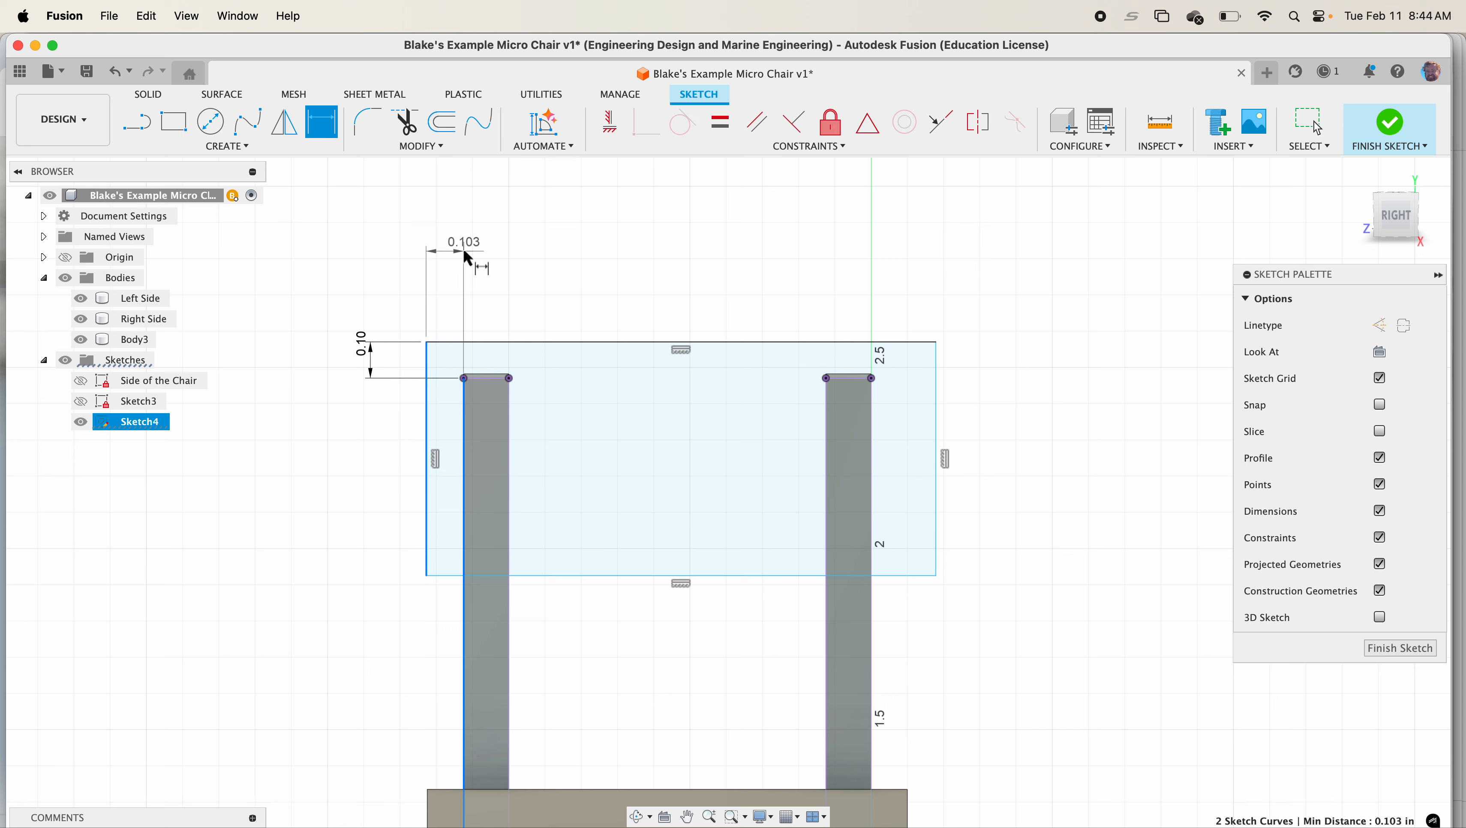
left_click(458, 243)
key("Return")
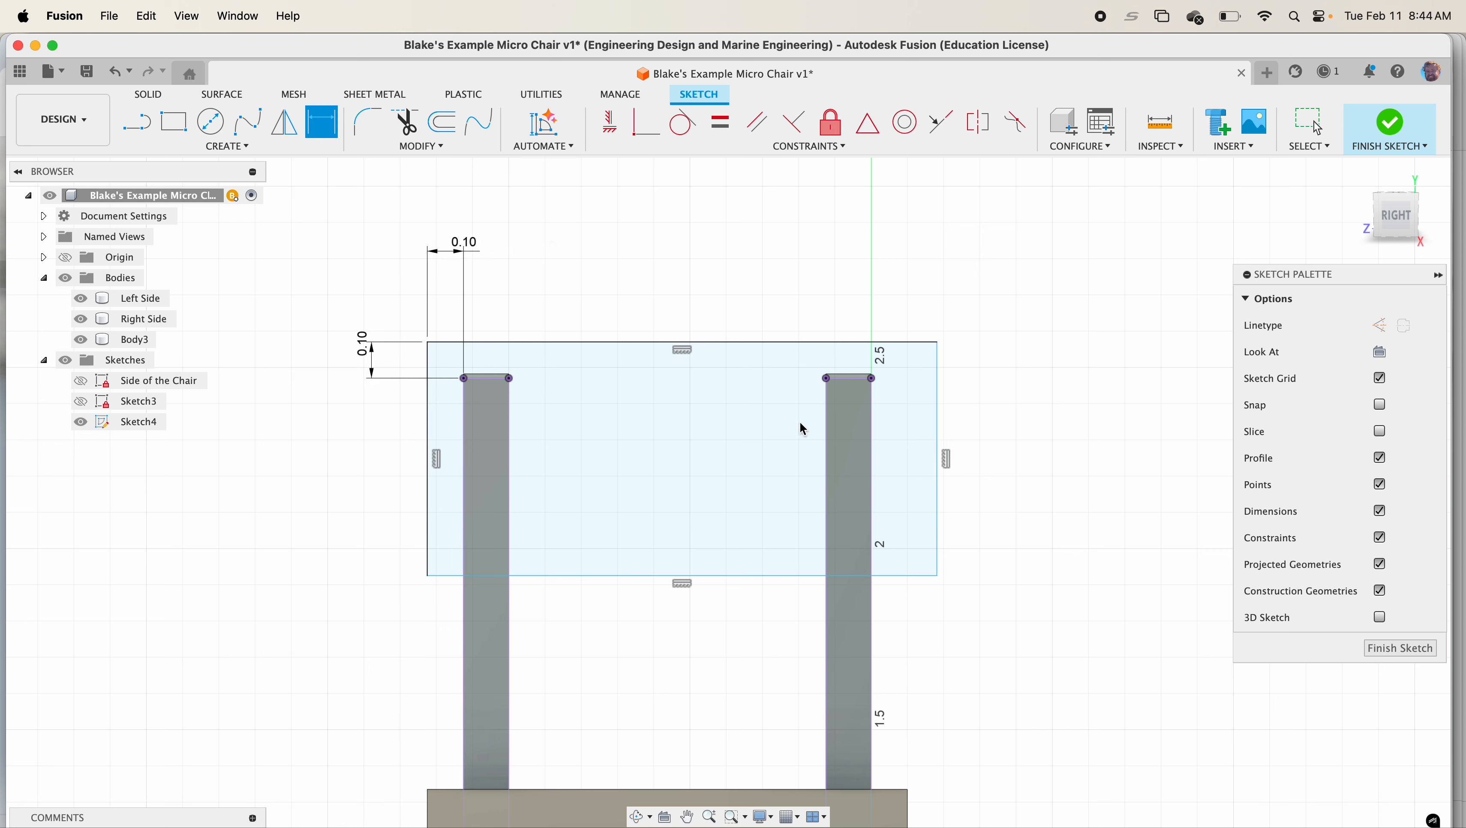
Dimension the gap between the right upright's outer edge and the rectangle's right edge as 0.1 in
left_click(871, 461)
left_click(937, 462)
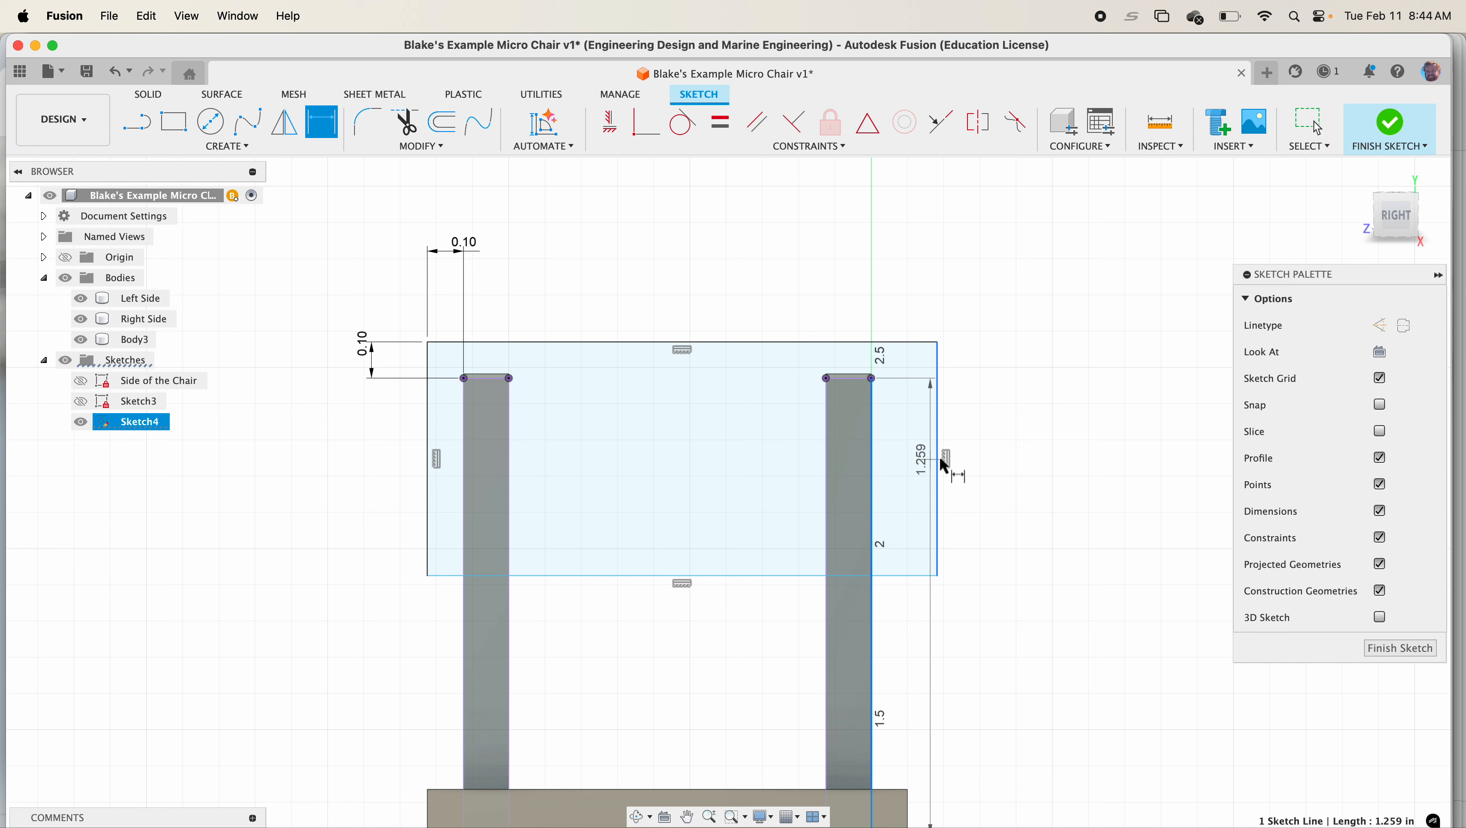
left_click(915, 300)
type(".")
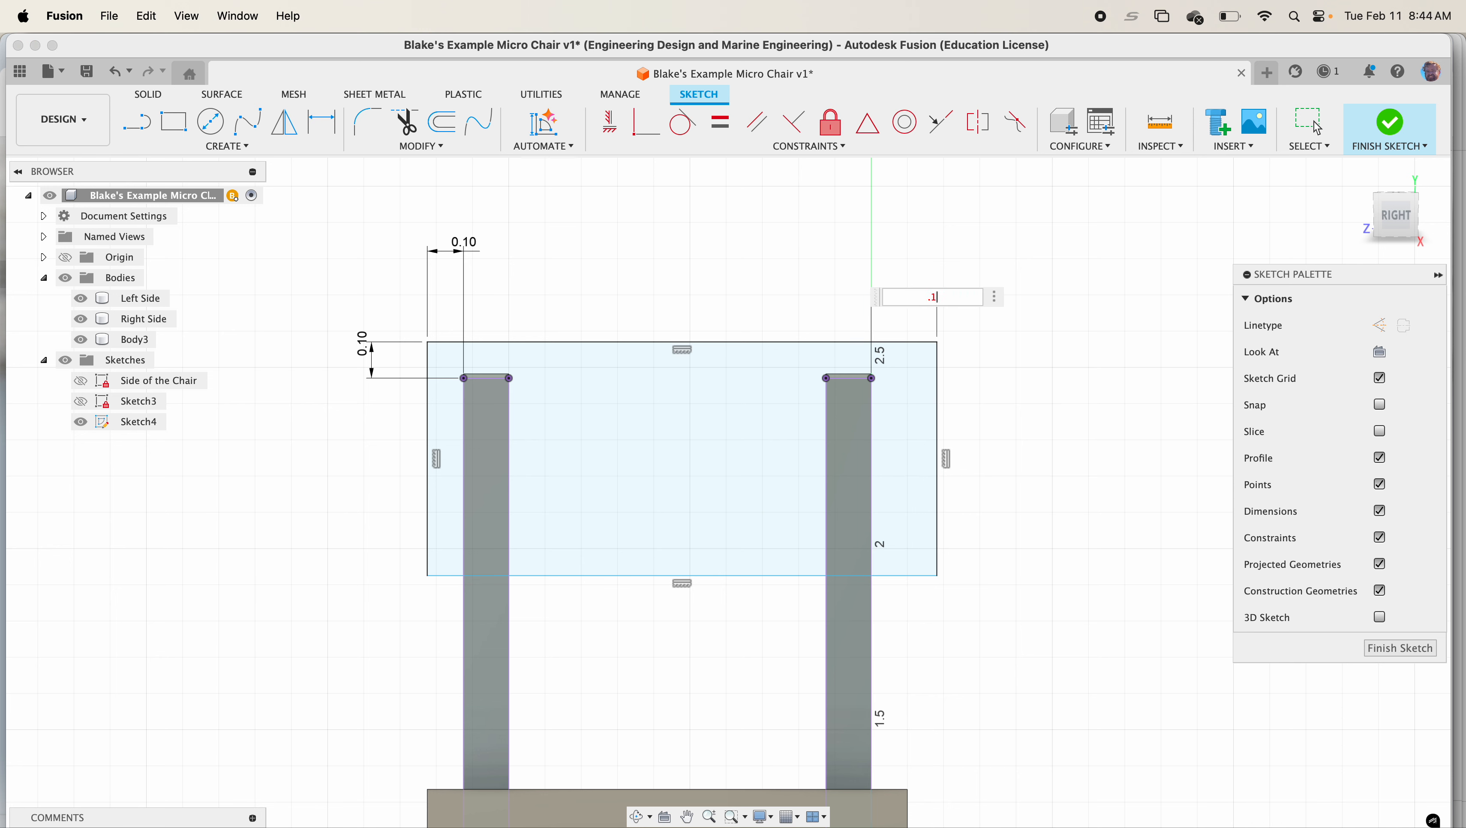
type("1")
key("Return")
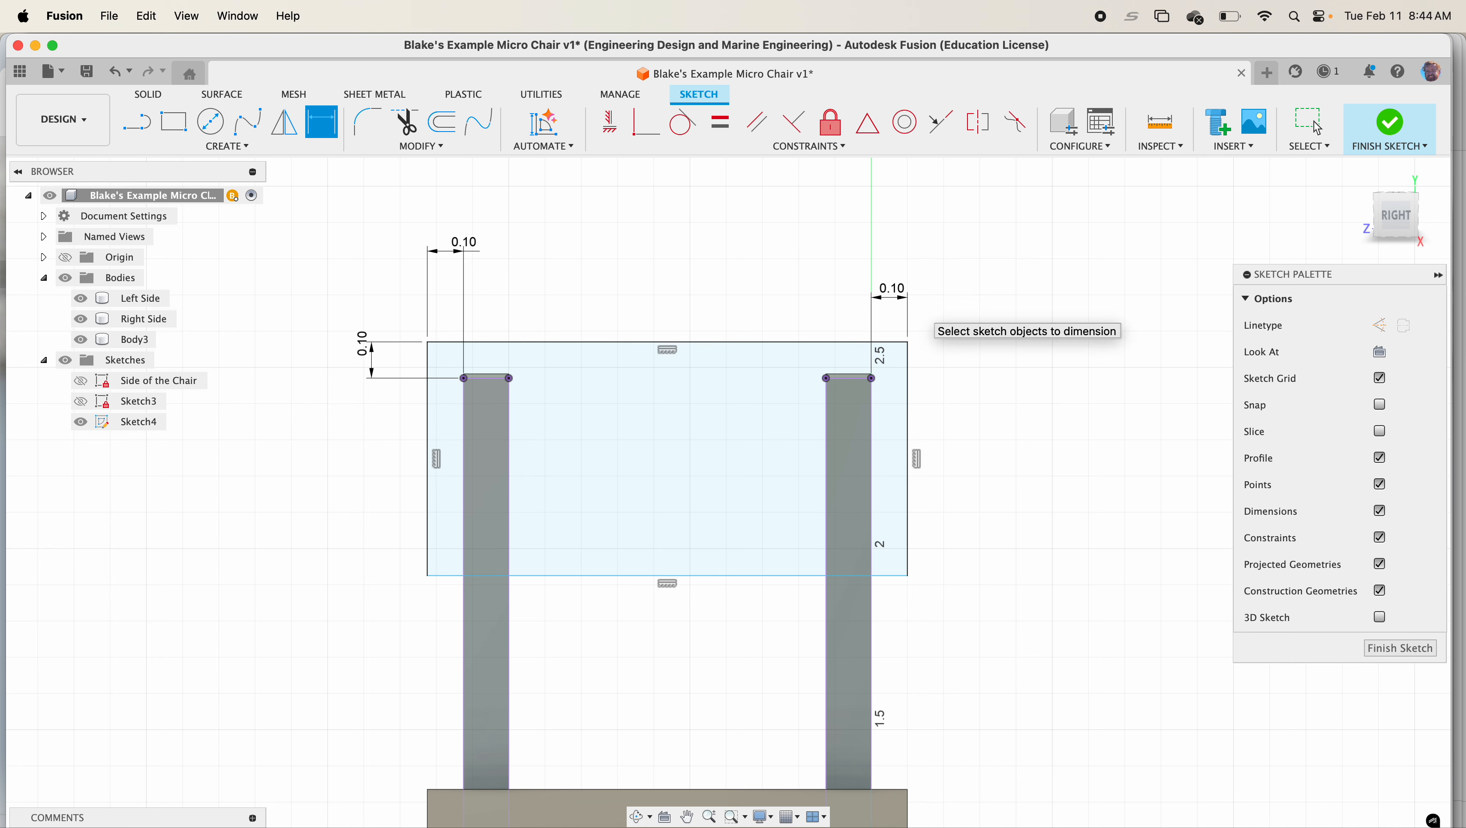
Set the backrest rectangle's height to 0.75 in and finish the sketch
left_click(909, 423)
left_click(993, 458)
type(".")
key("Return")
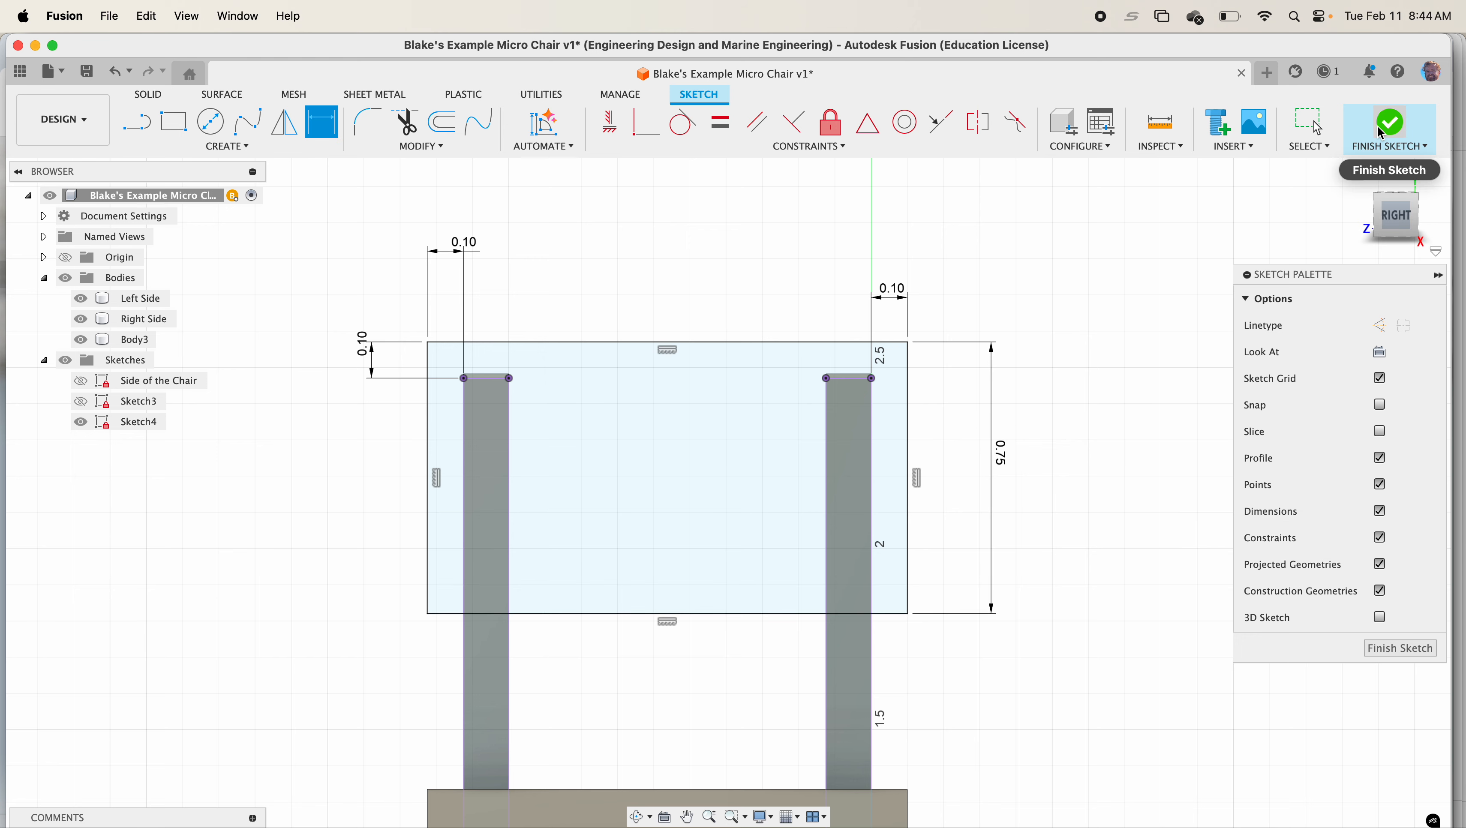
left_click(1390, 126)
left_click(1361, 176)
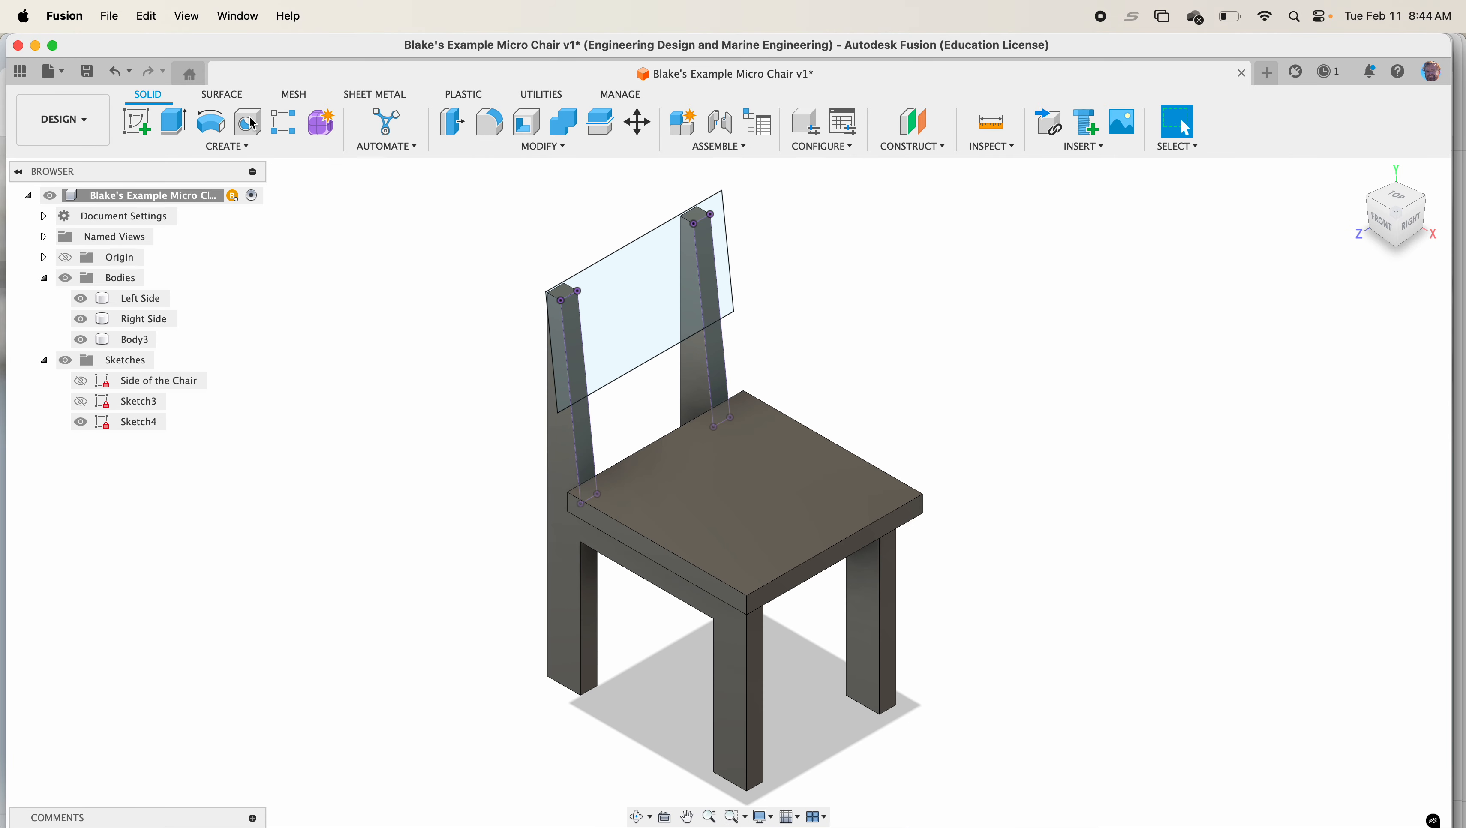
Extrude the three backrest profiles by the Plywood parameter as a new body
left_click(180, 147)
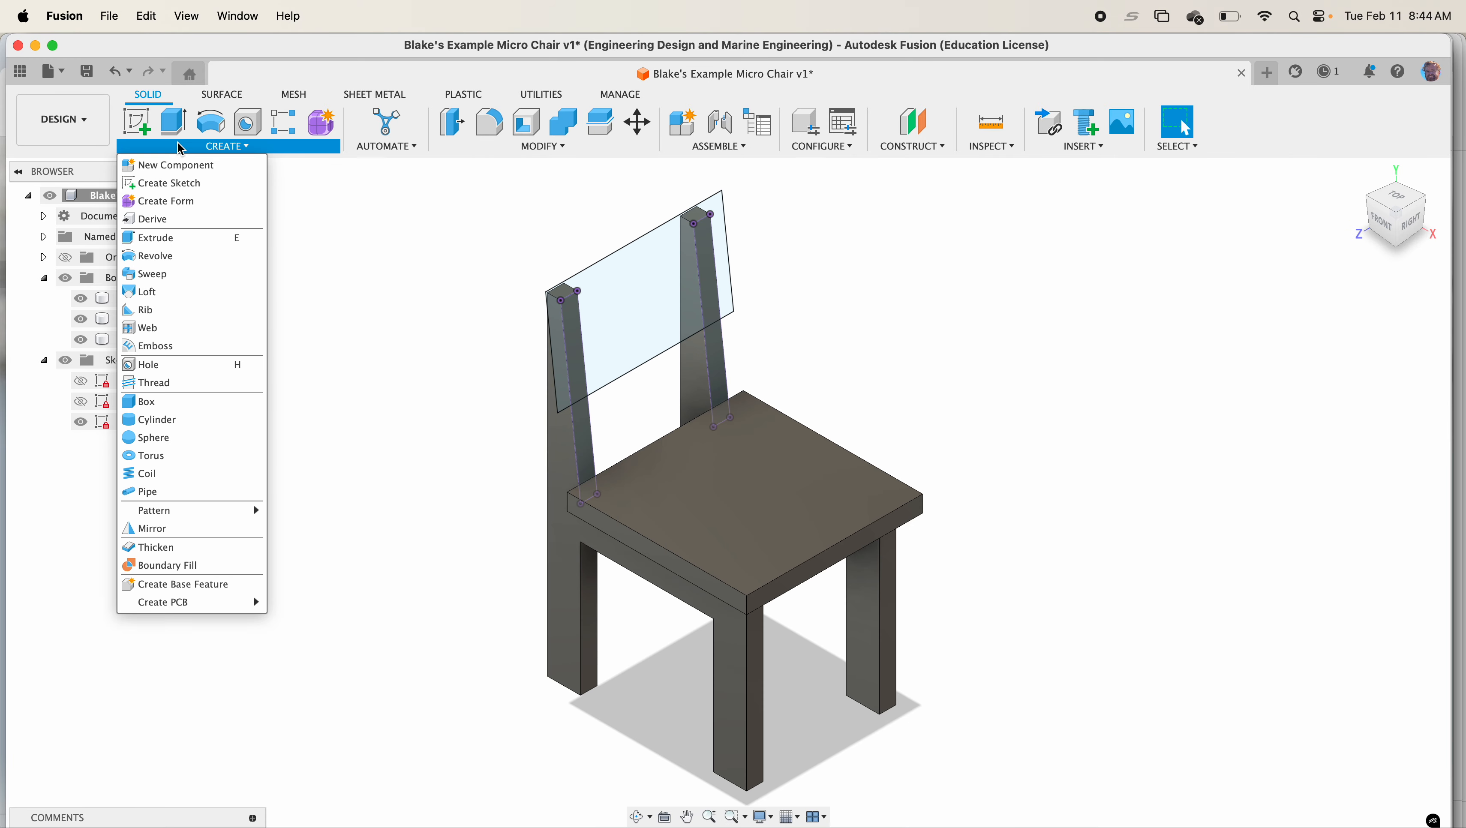
left_click(174, 237)
left_click(574, 348)
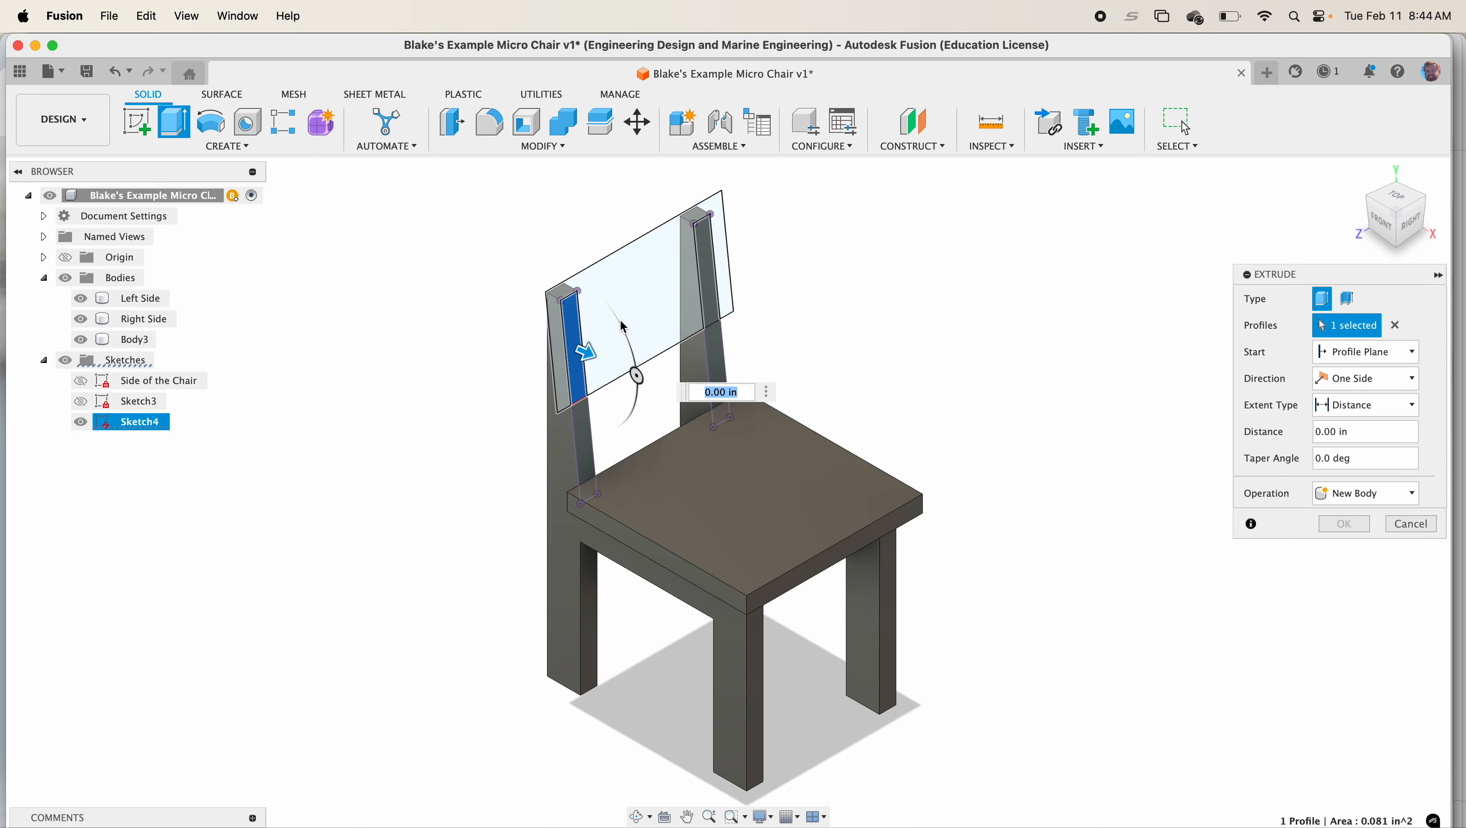
left_click(624, 328)
left_click(719, 271)
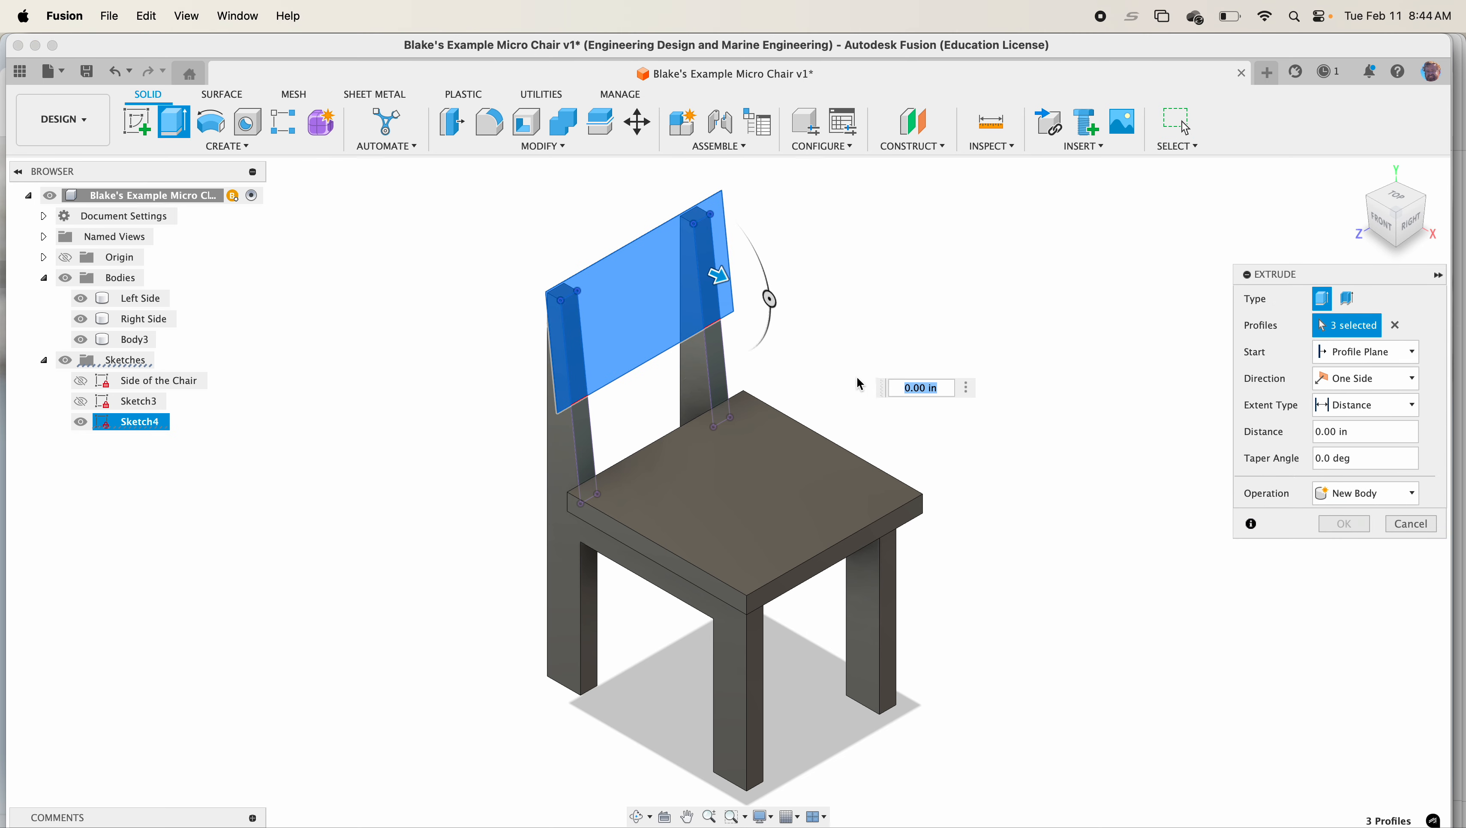
left_click(1353, 429)
type("ply")
key("Return")
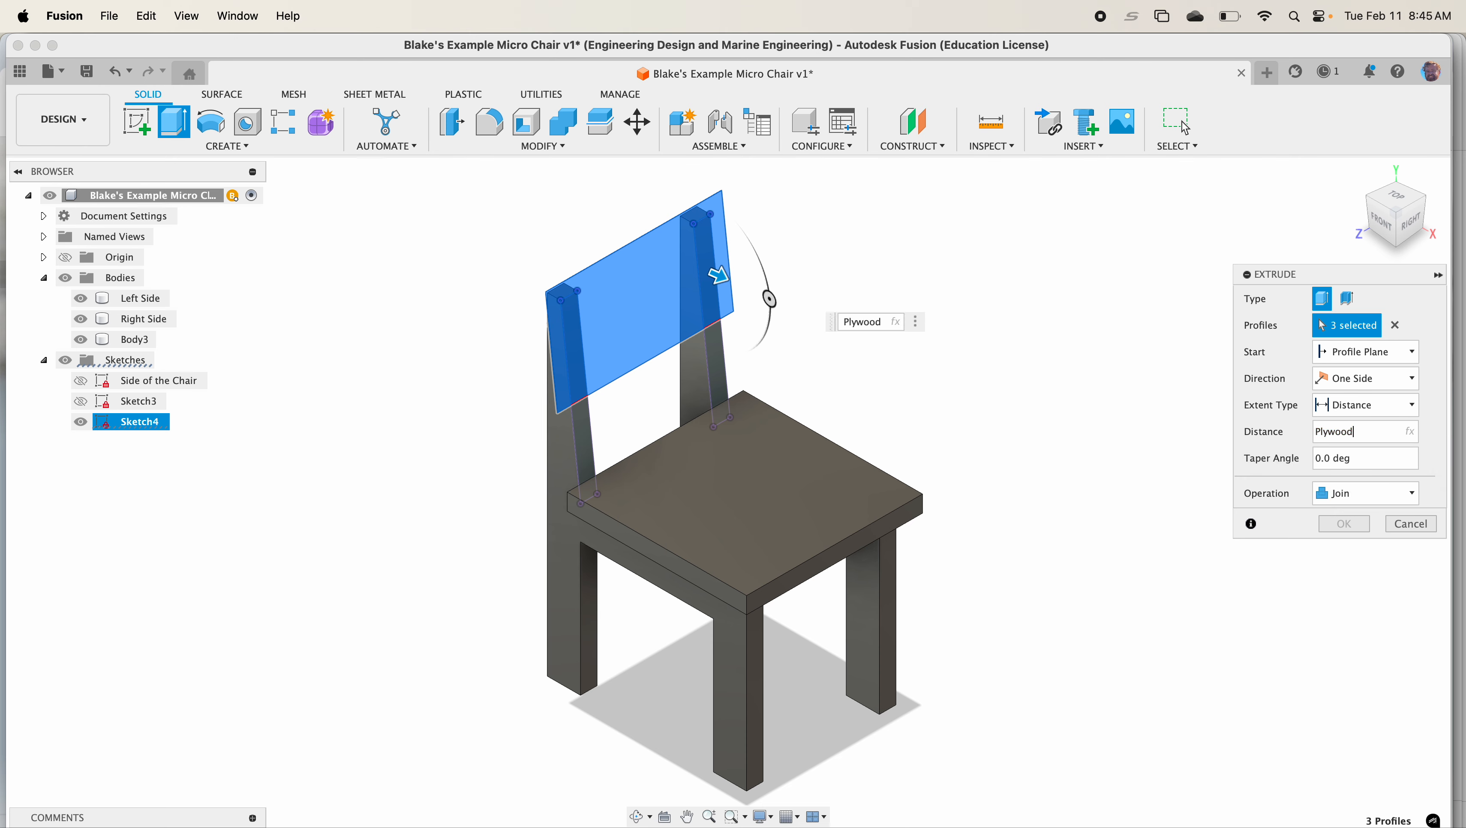
left_click(1377, 491)
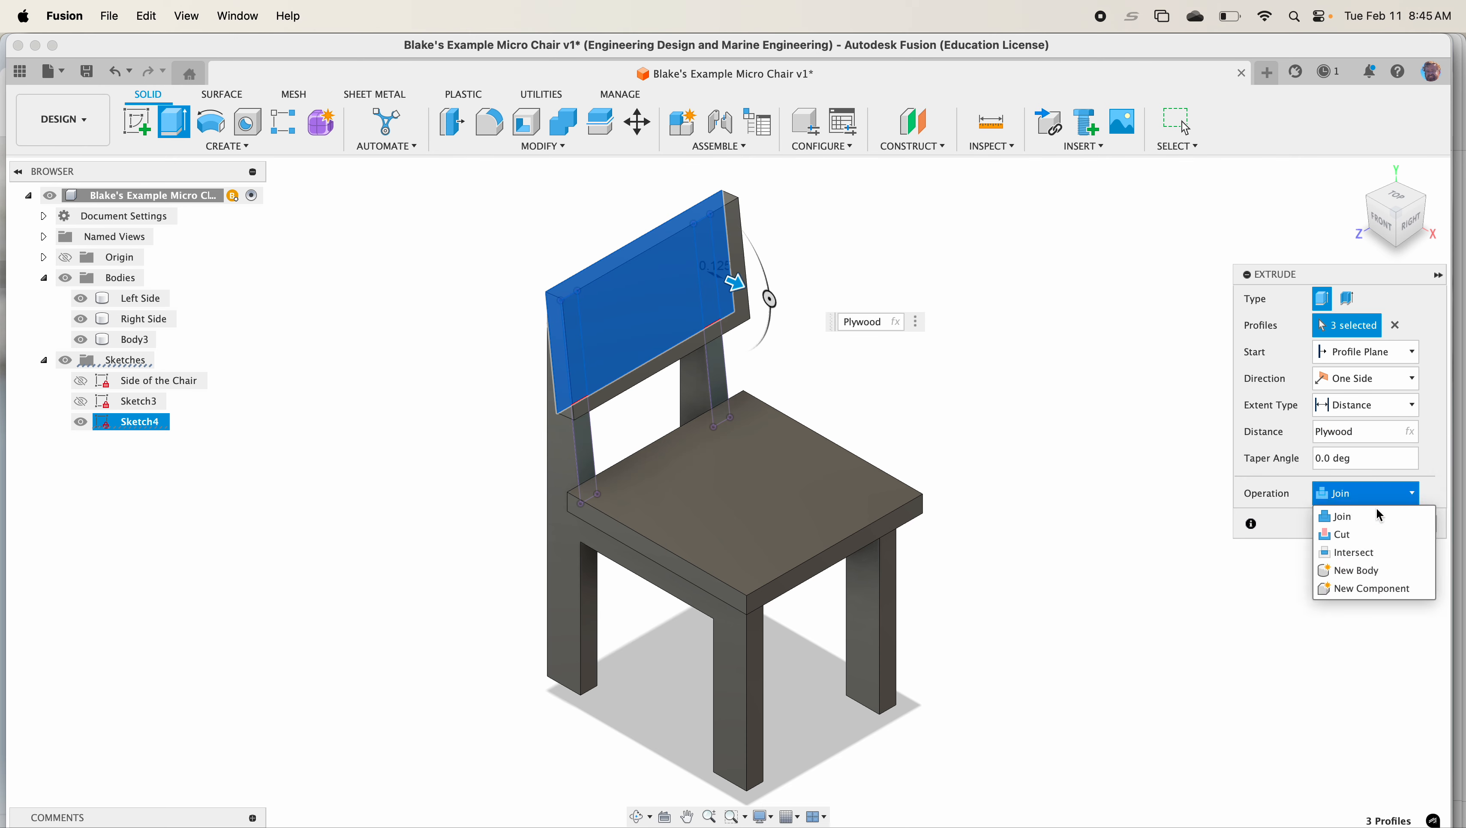
left_click(1377, 570)
left_click(1346, 524)
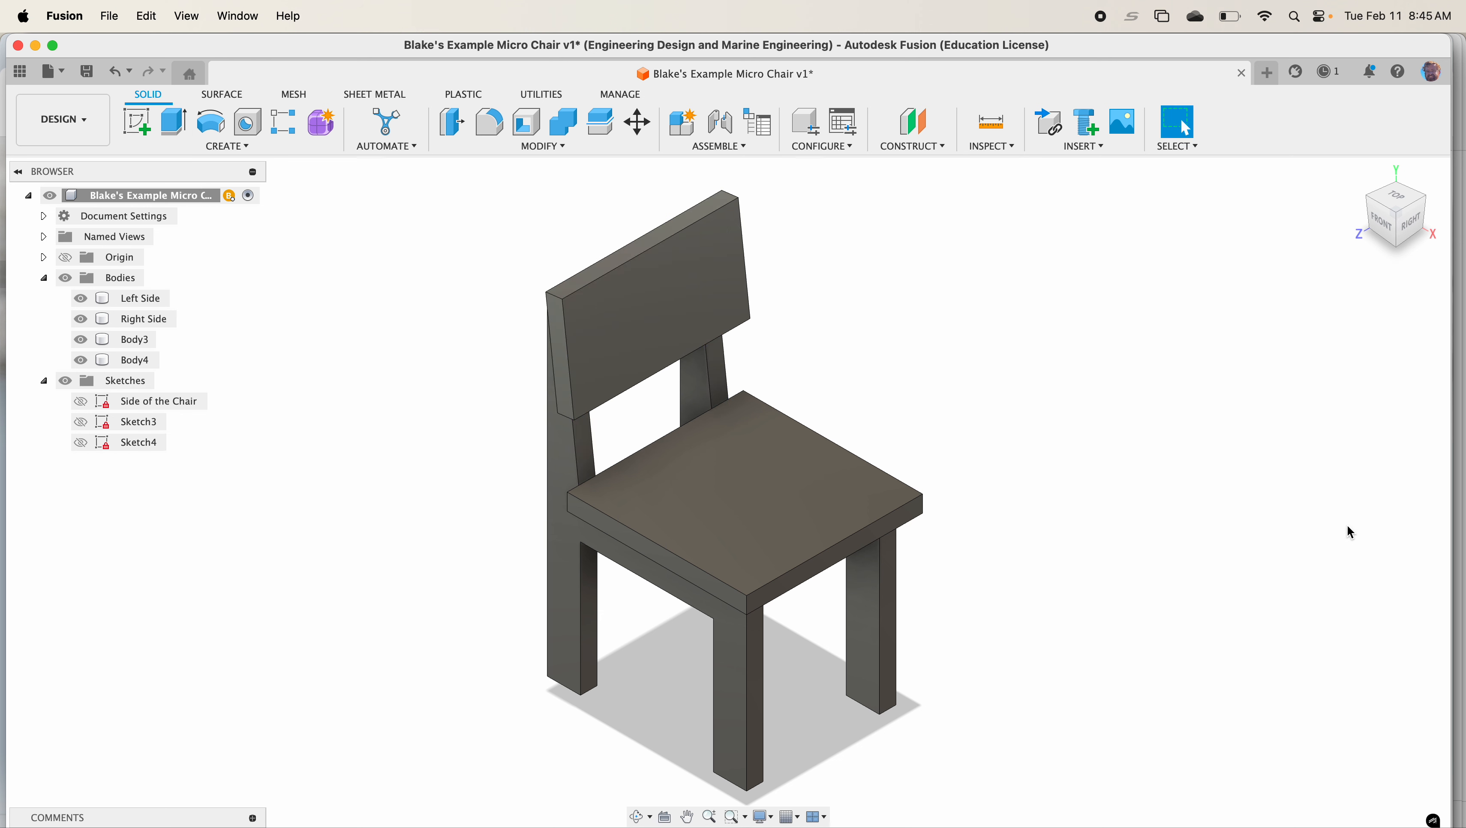
Rename the seat body to seat and the backrest body to back
scroll(964, 390, "down", 5)
middle_click_drag(999, 384, 938, 407)
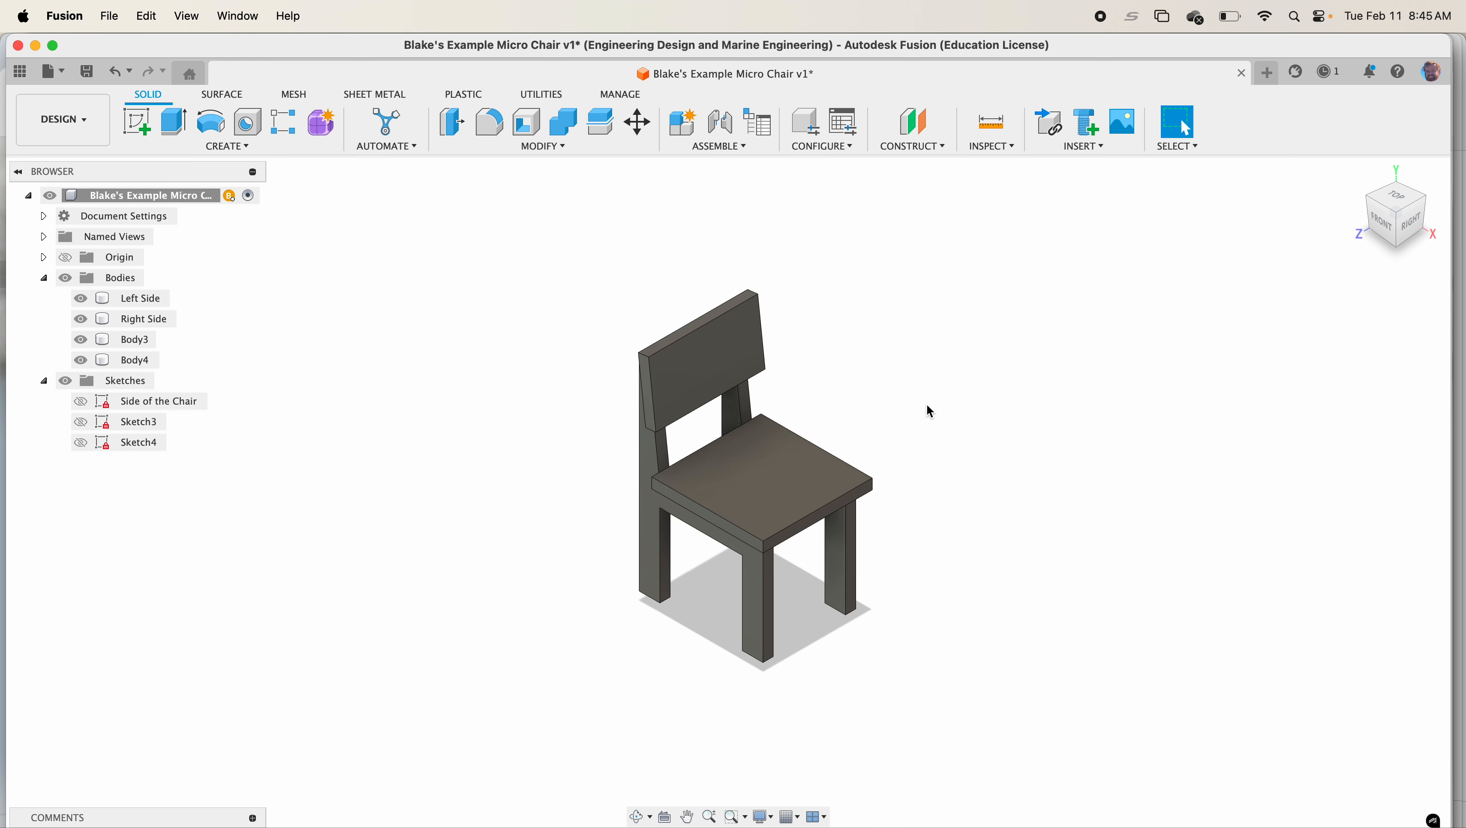
left_click(119, 347)
type("sea")
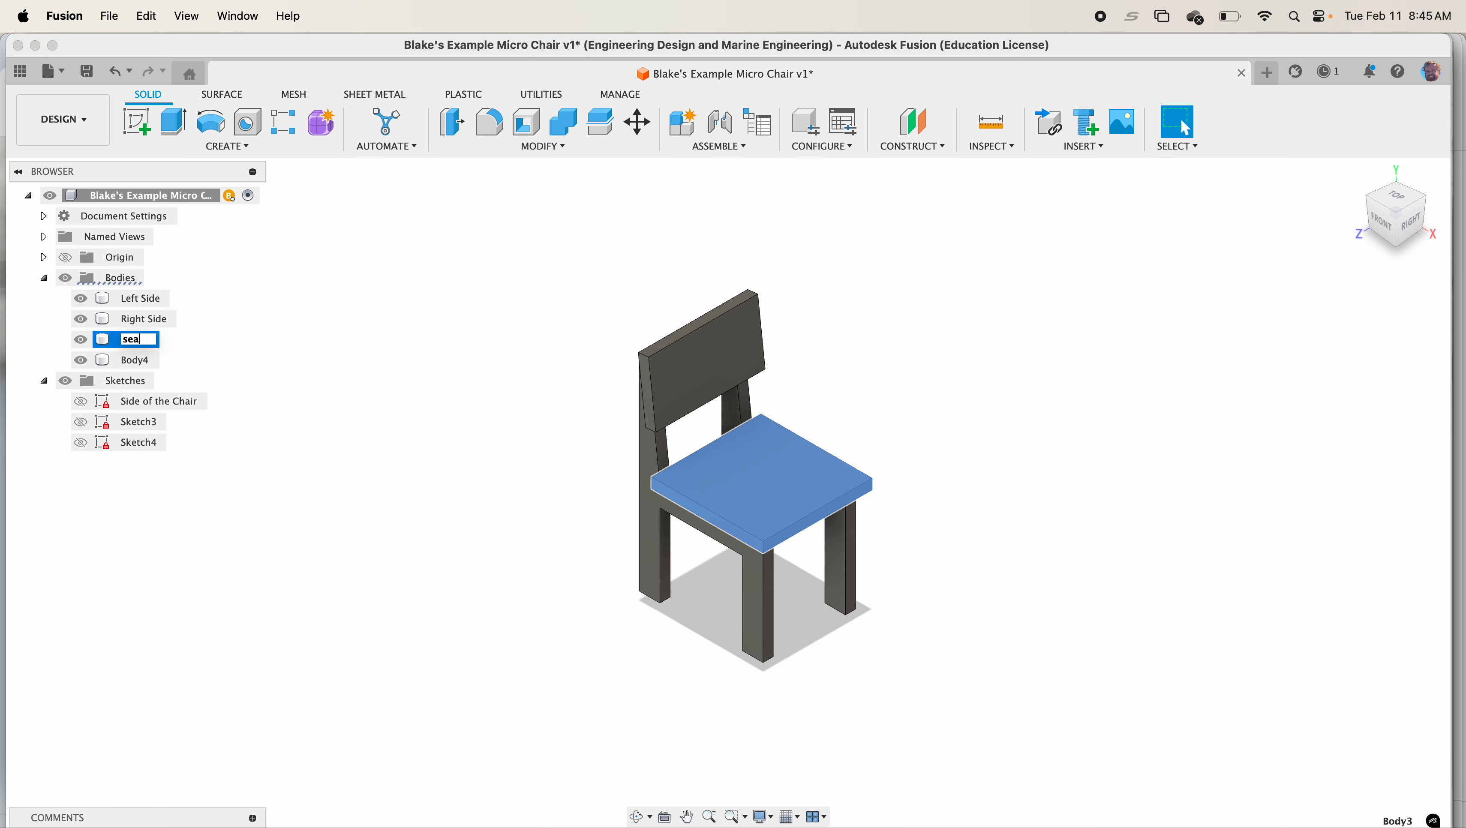
type("t")
key("Return")
double_click(125, 360)
type("bac")
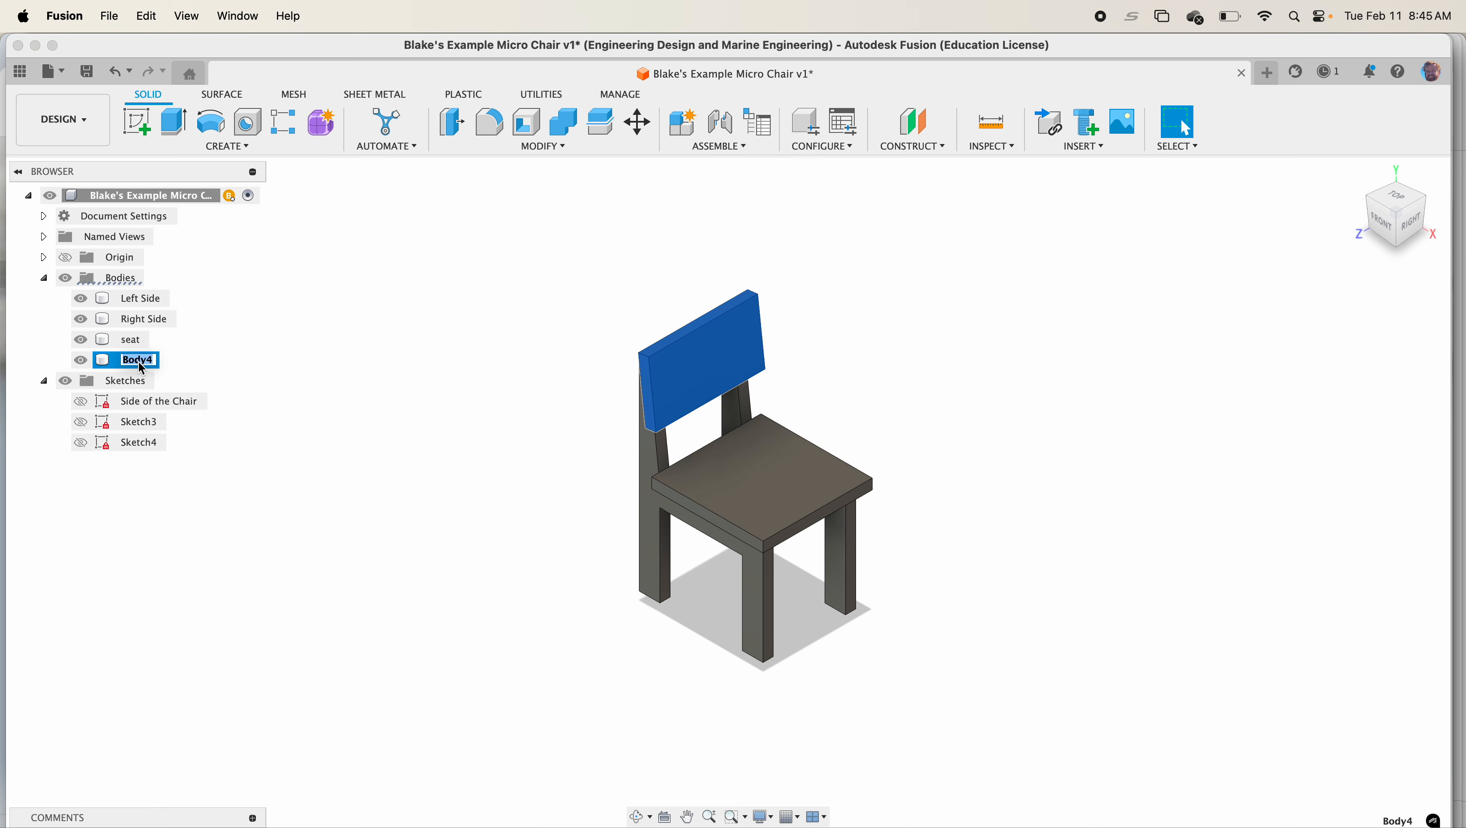
type("k")
key("Return")
Copy all four chair bodies with Move/Copy, offsetting the copy -2.60 in along Z
left_click(544, 148)
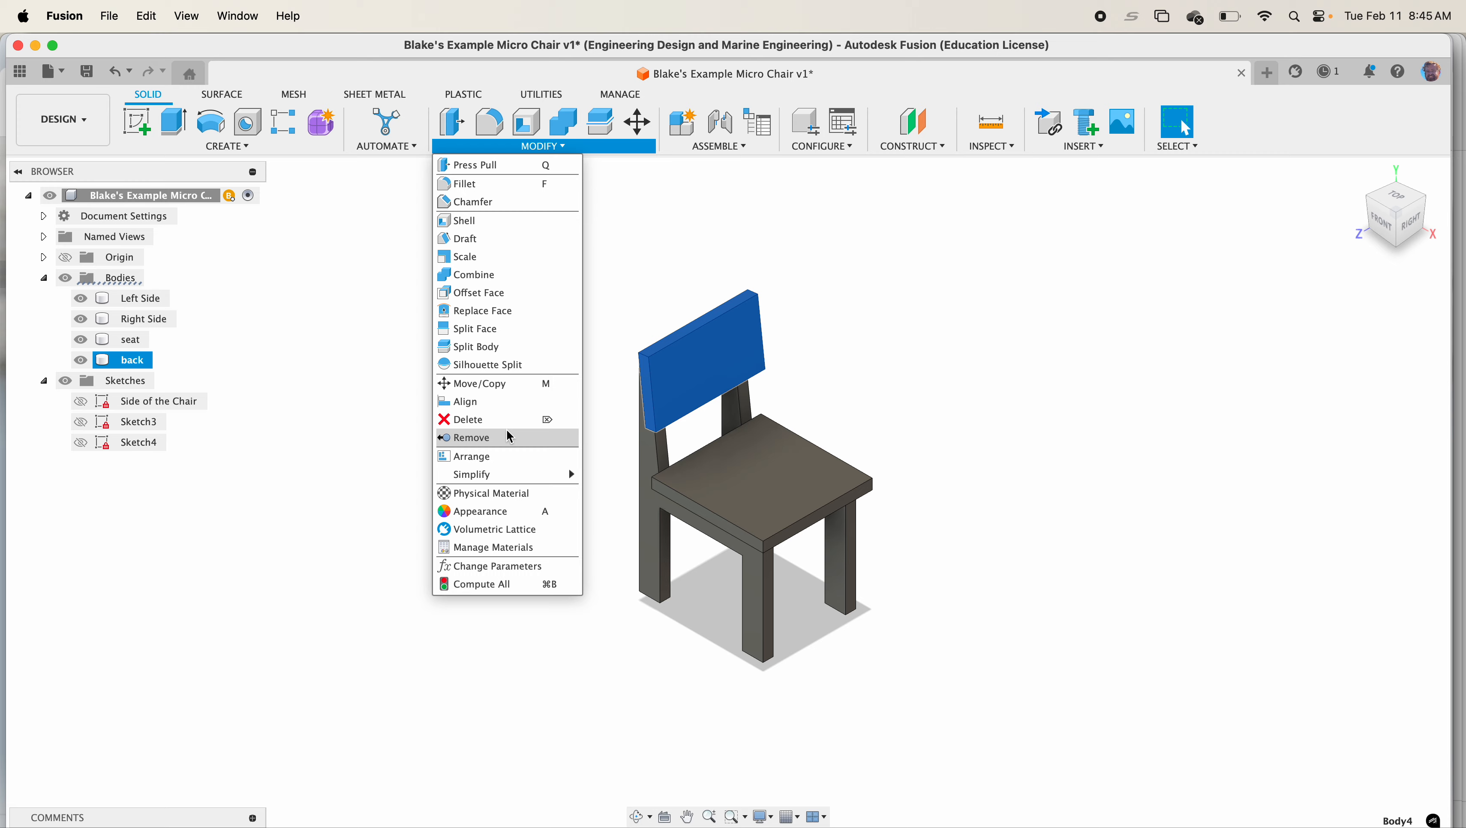
left_click(508, 393)
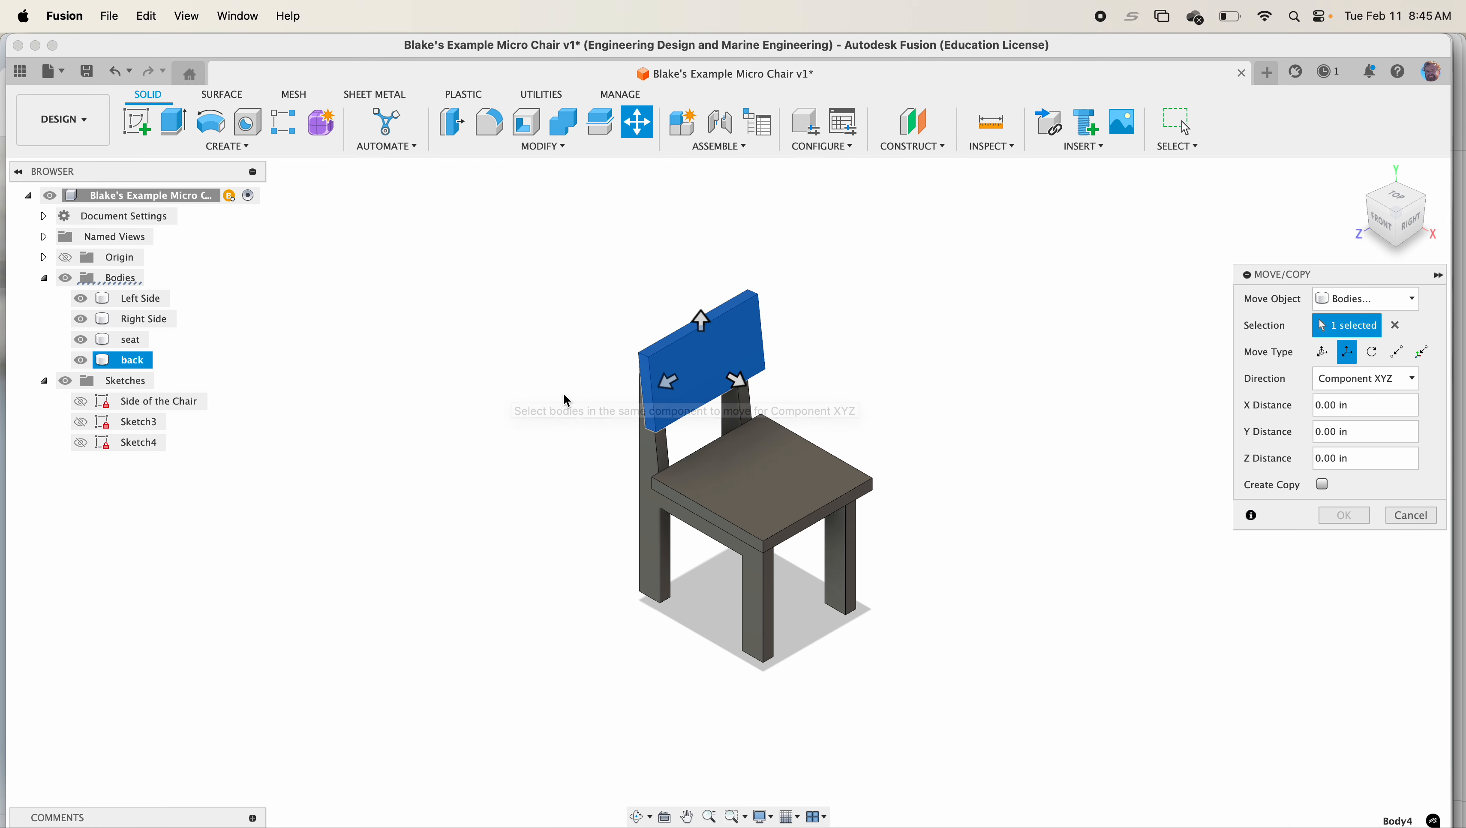
left_click(649, 460)
left_click(715, 428)
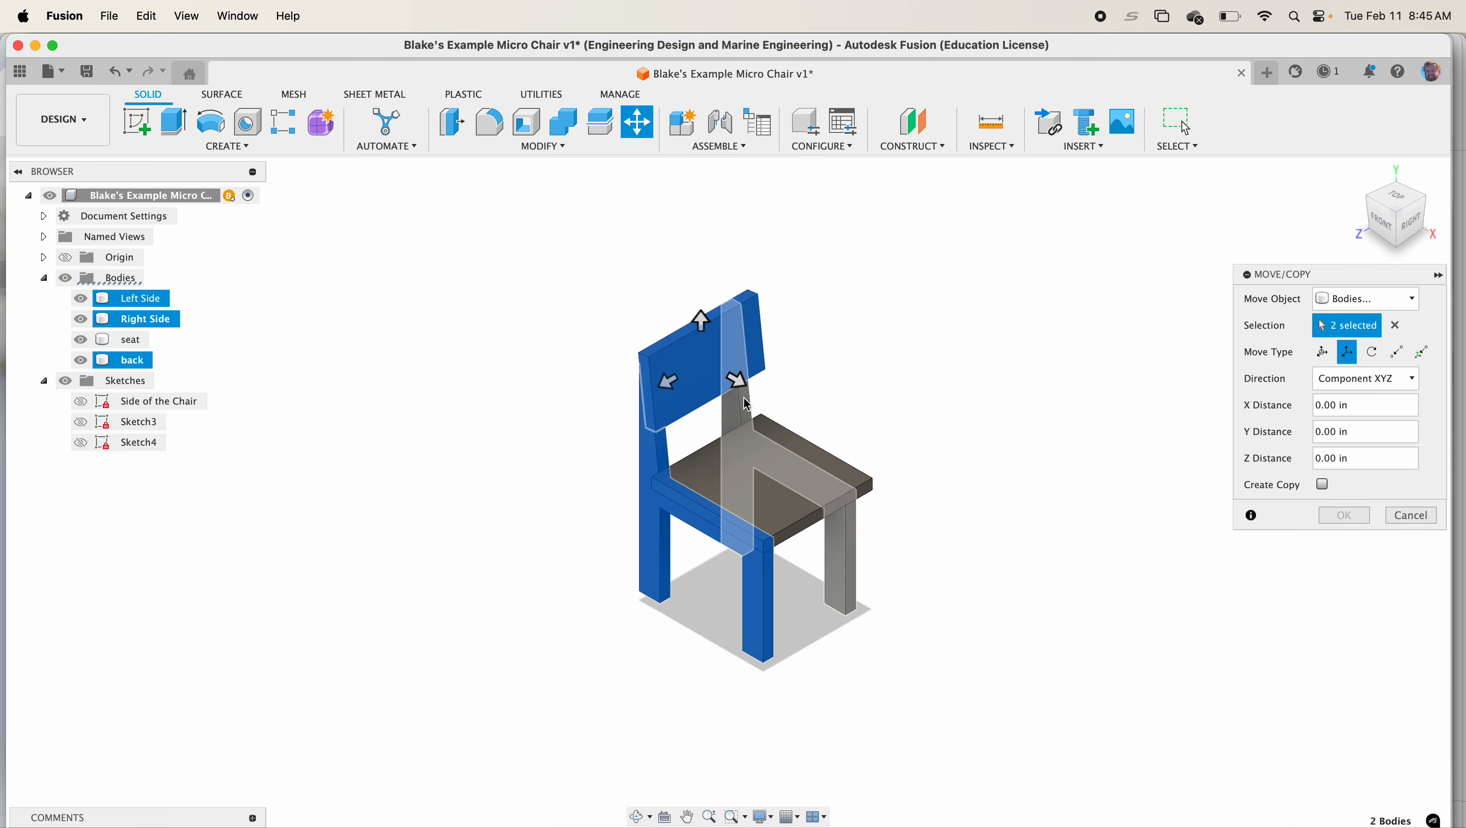
left_click(748, 480)
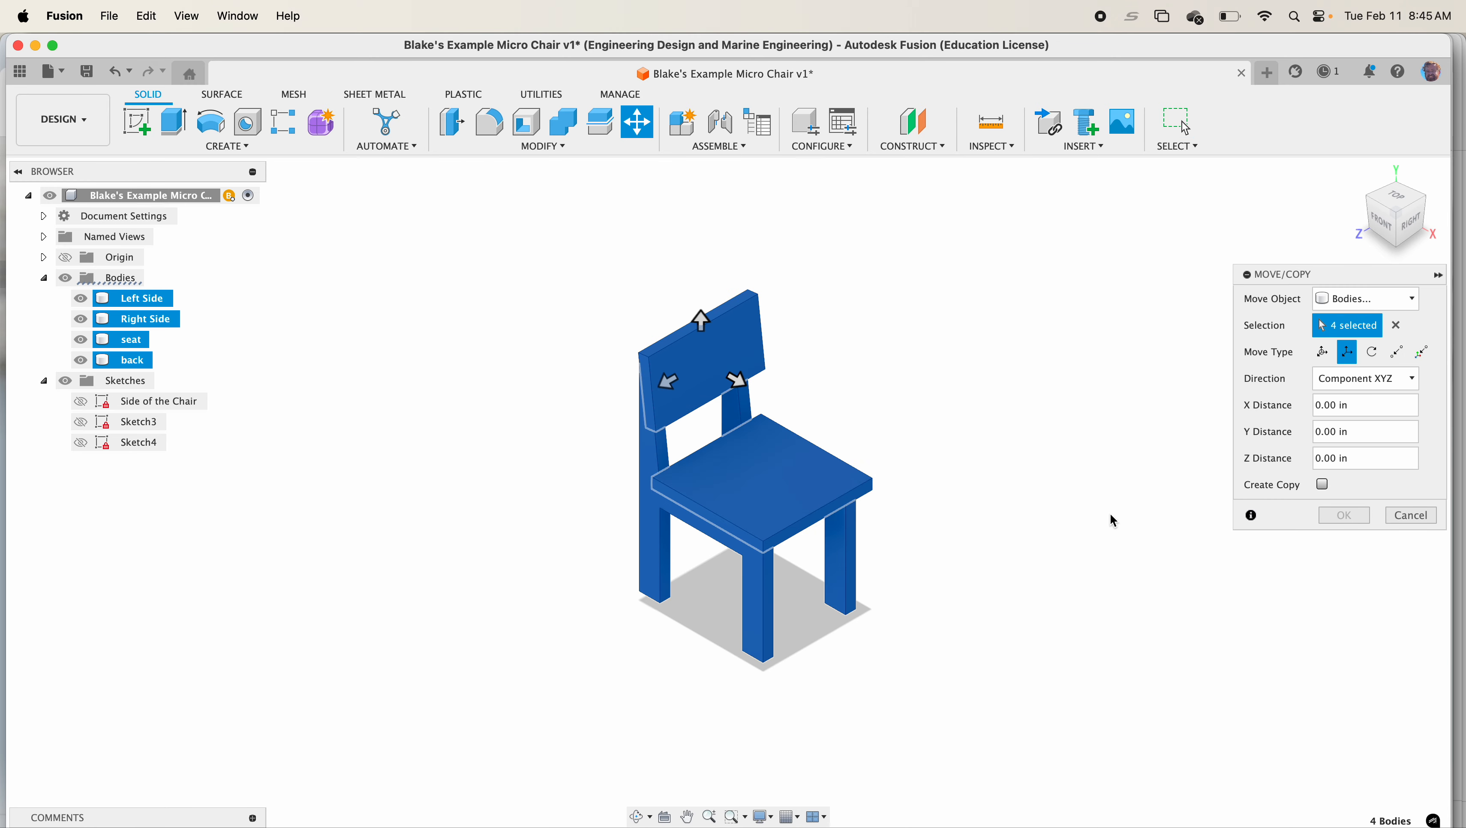
left_click(1324, 484)
left_click_drag(672, 387, 1181, 465)
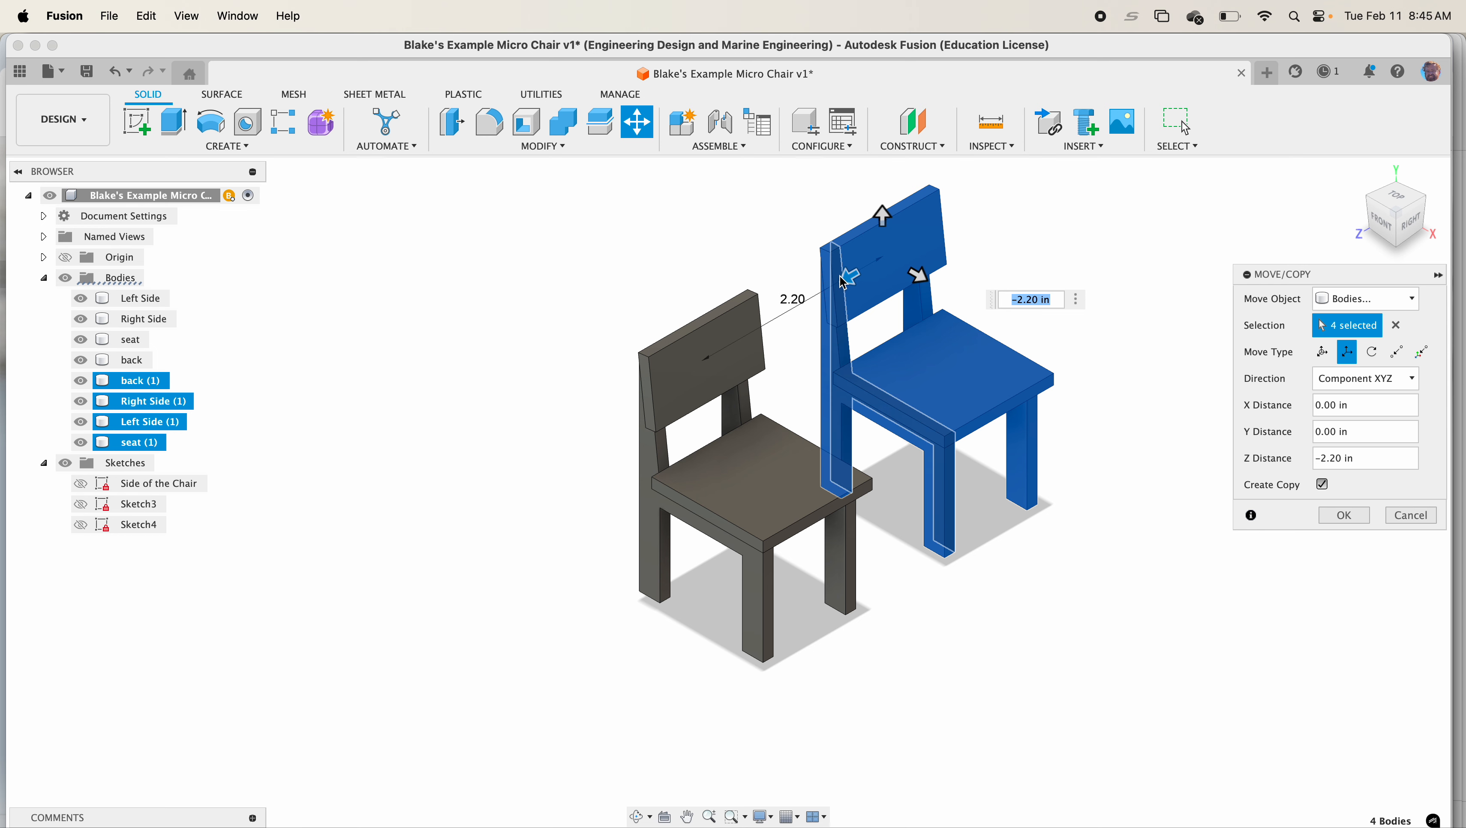
left_click_drag(845, 281, 883, 258)
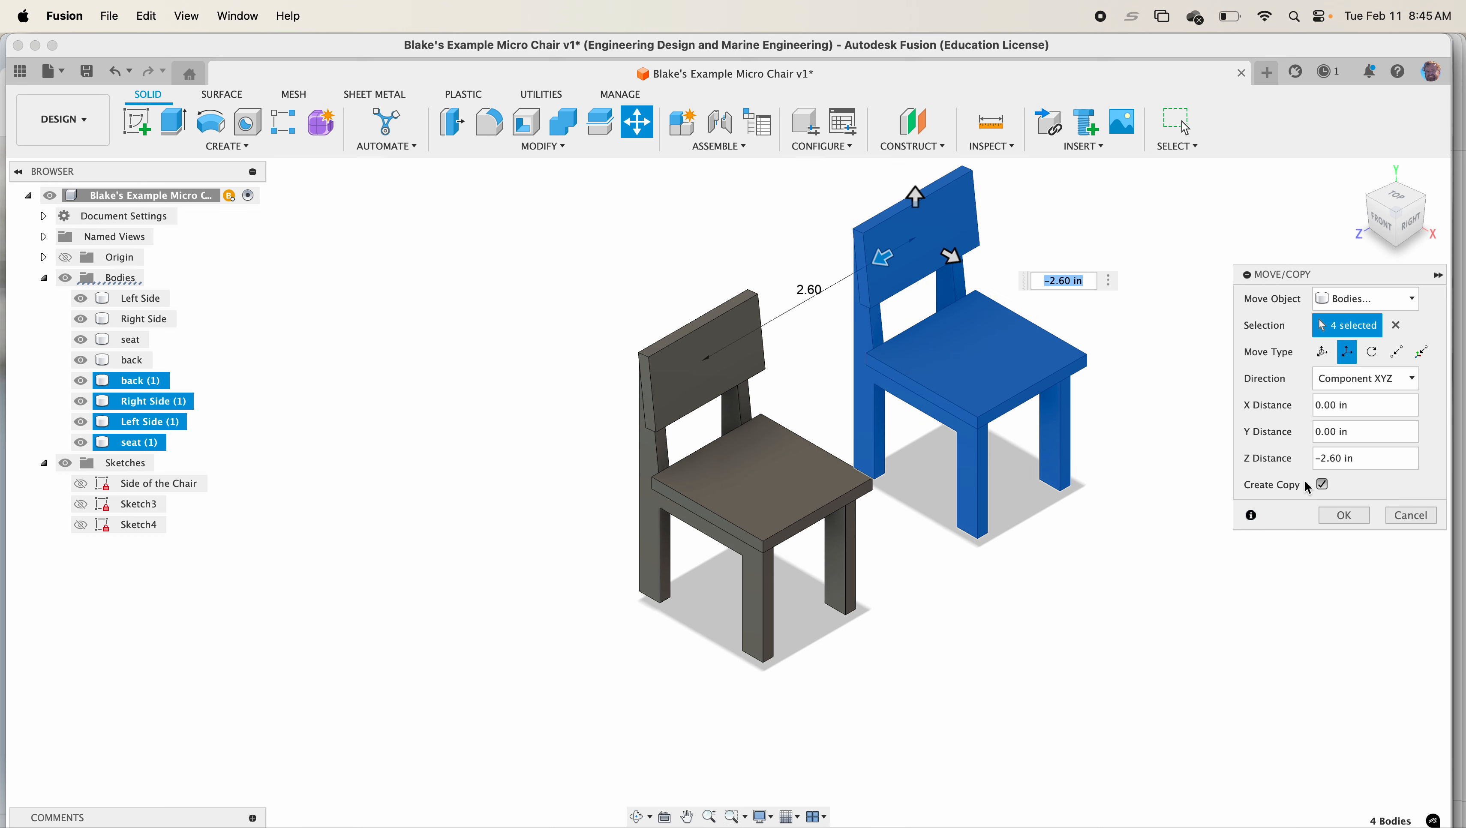
left_click(1344, 515)
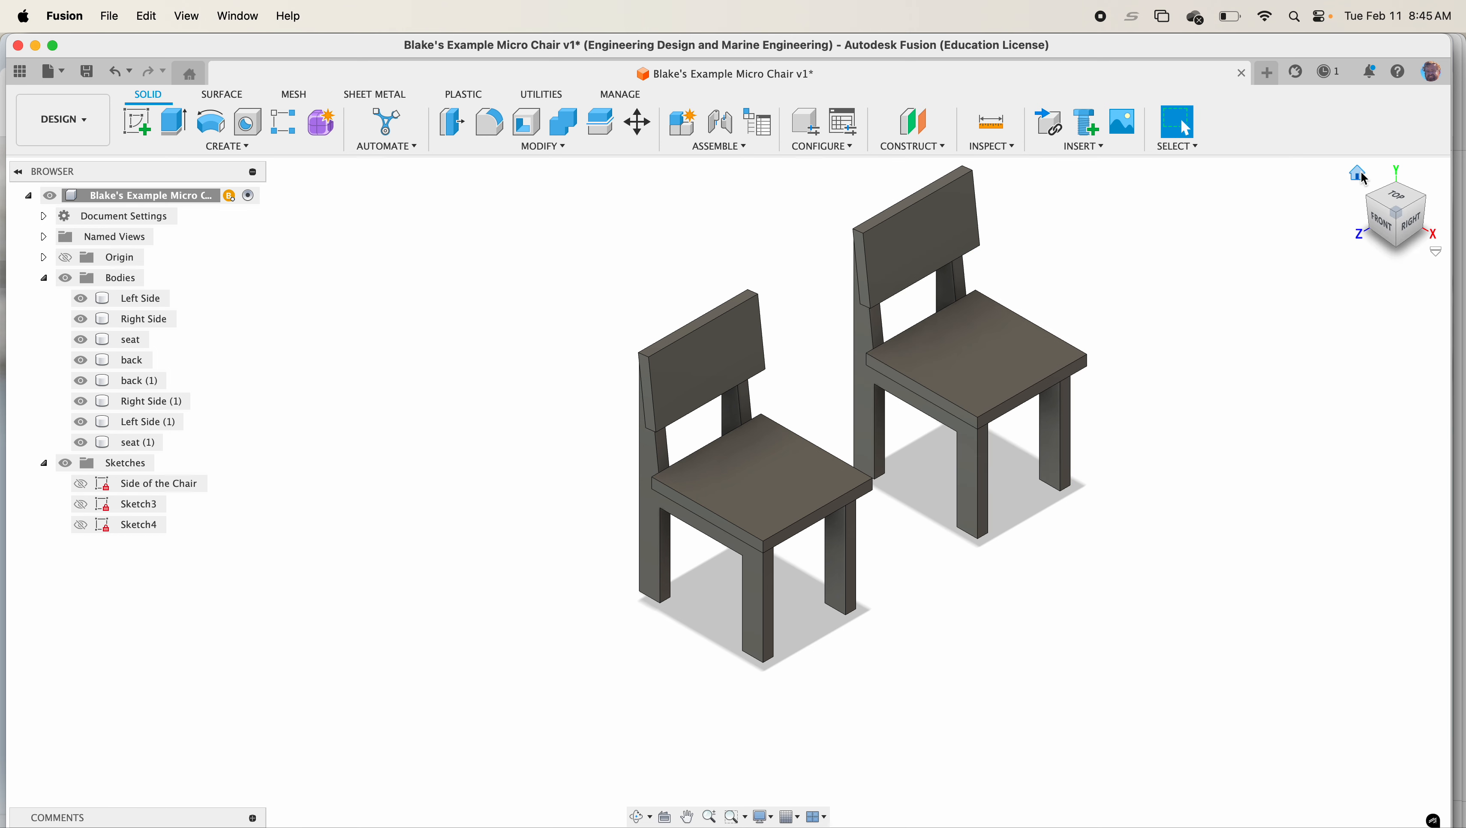
Create components from all the bodies in the Bodies folder
left_click(1360, 174)
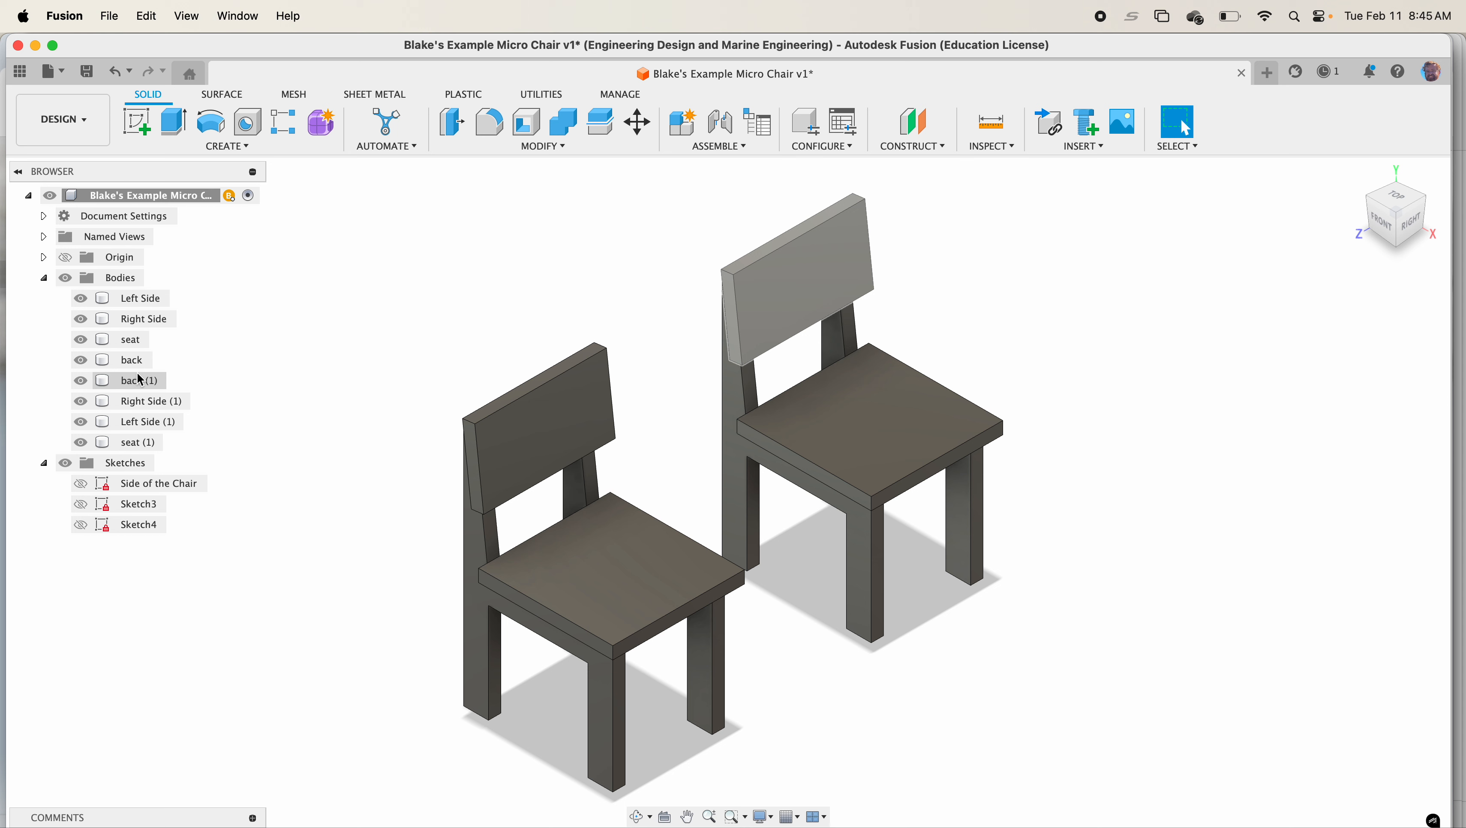
right_click(130, 281)
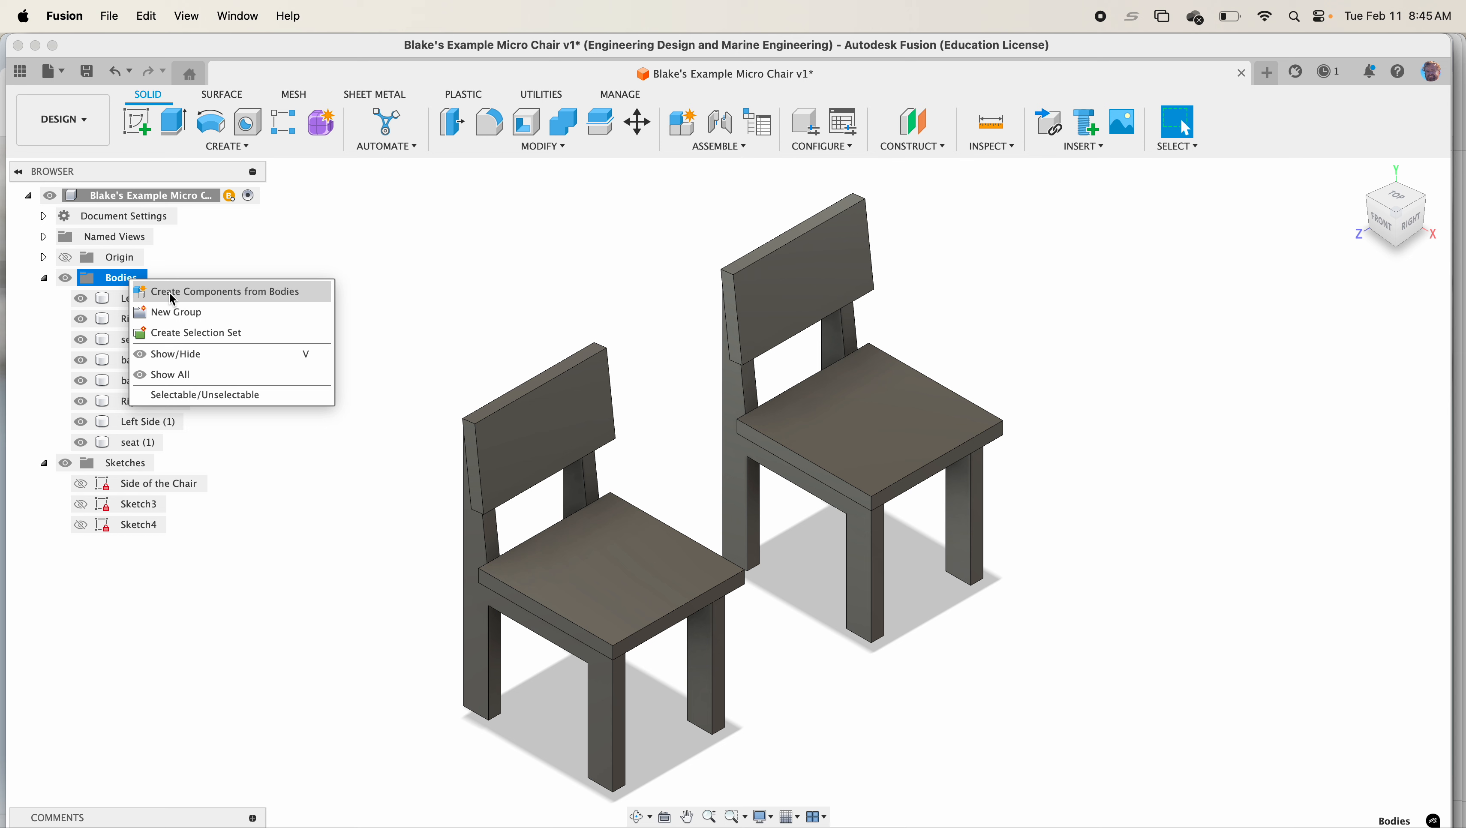
left_click(173, 297)
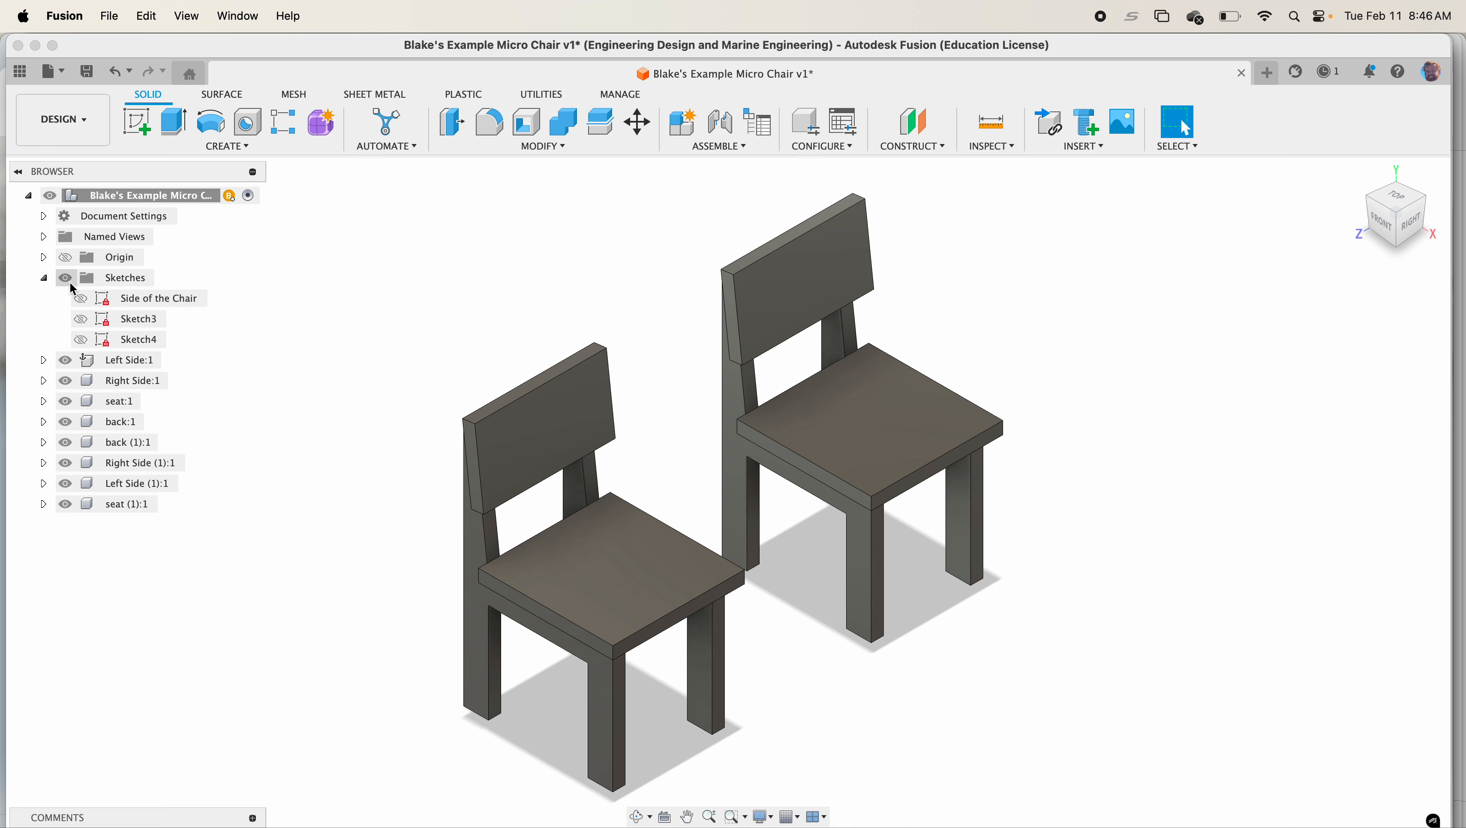
left_click(46, 279)
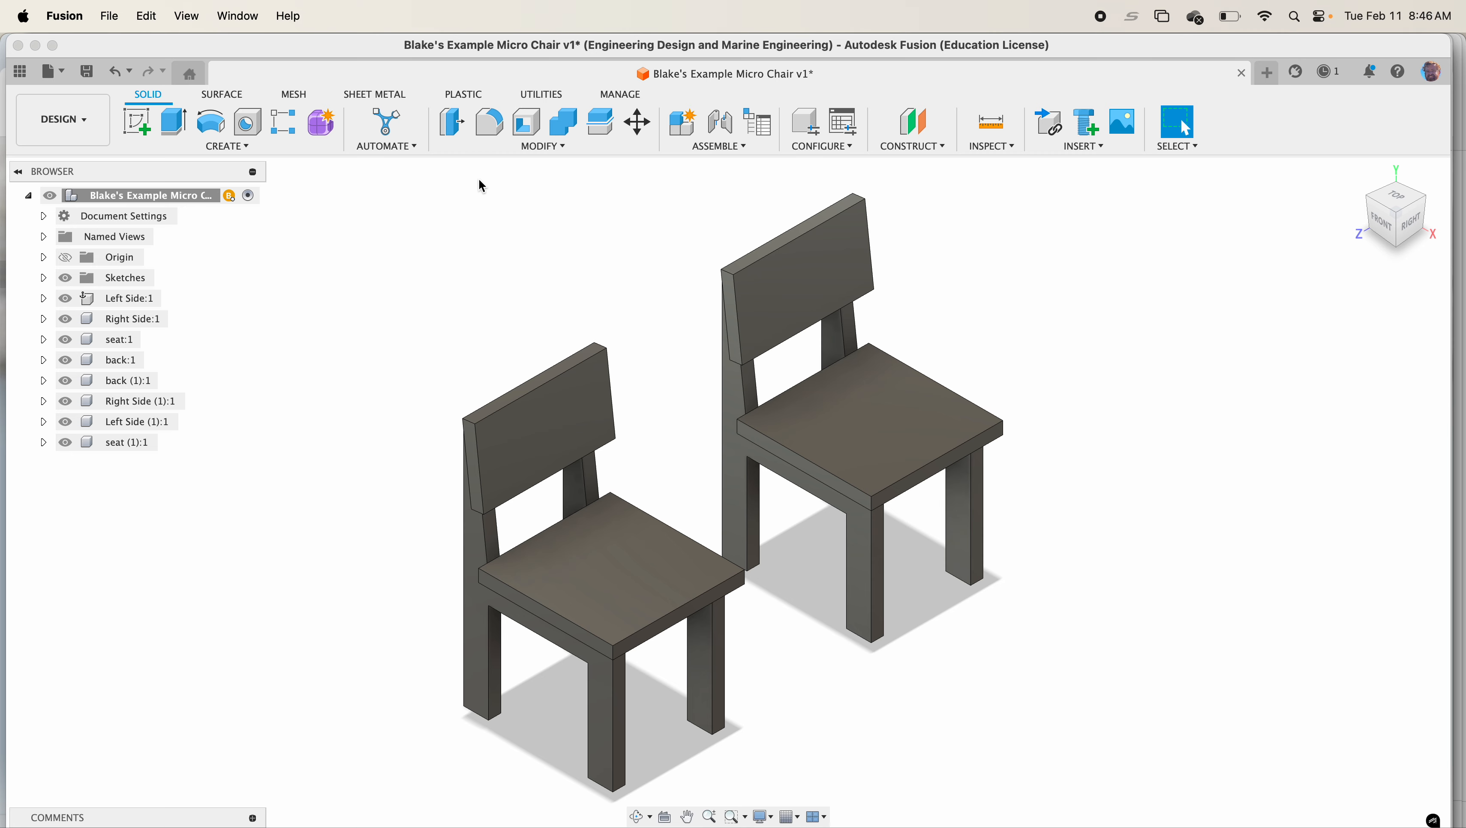
Start Arrange and select the seat, back, right side and left side components of the first chair
left_click(506, 148)
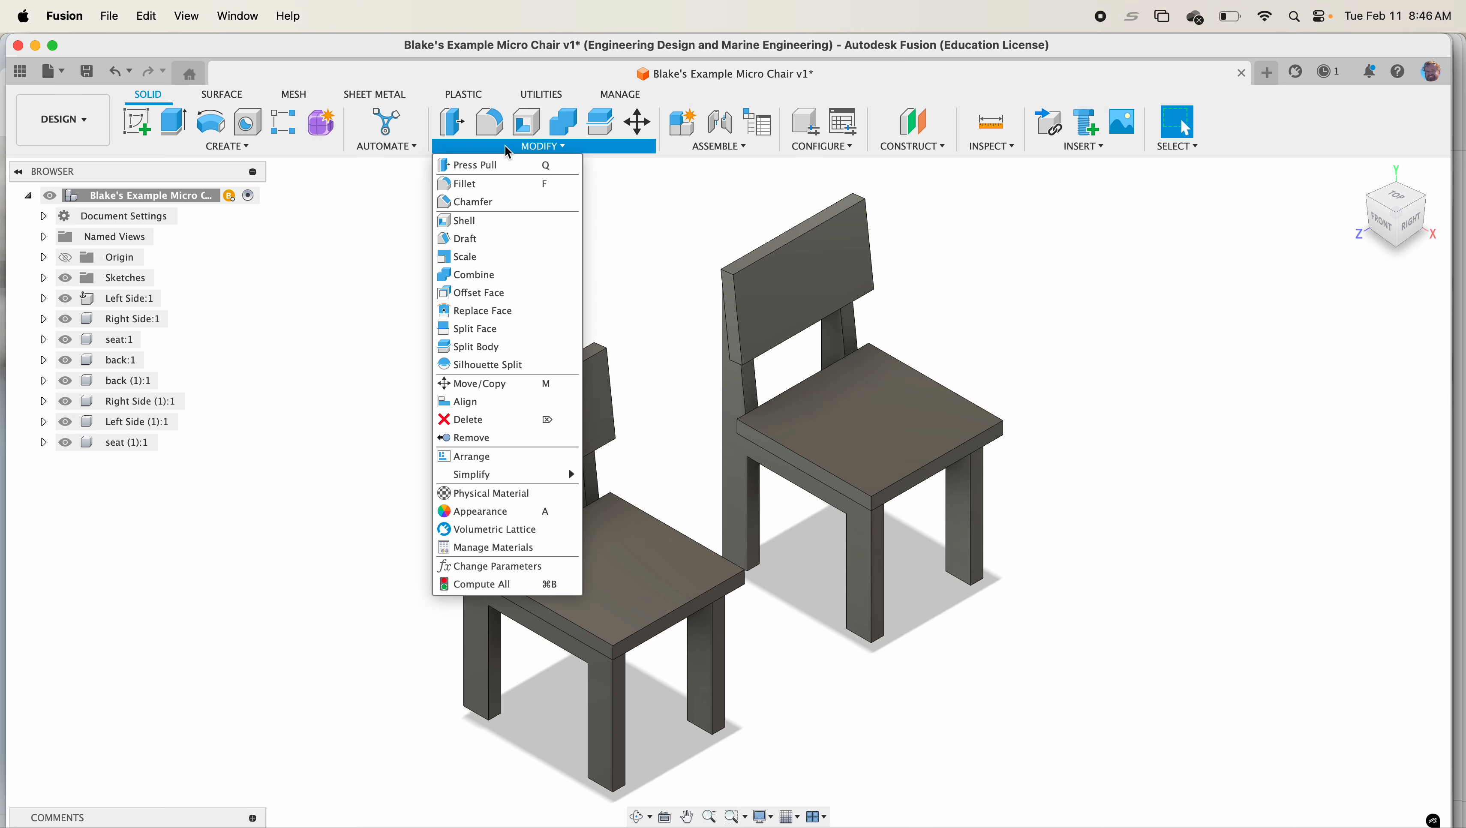
left_click(507, 457)
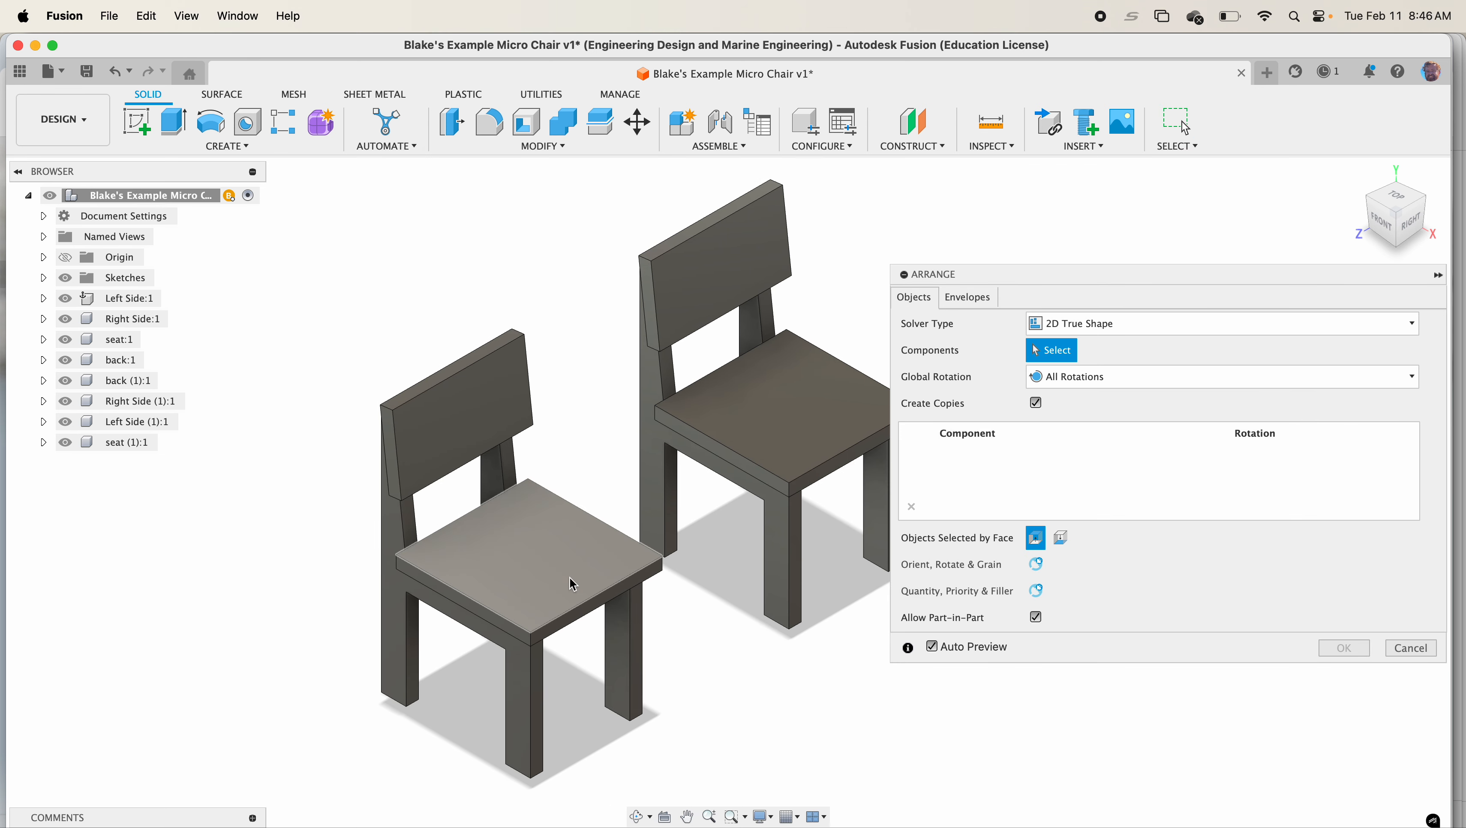
left_click(554, 555)
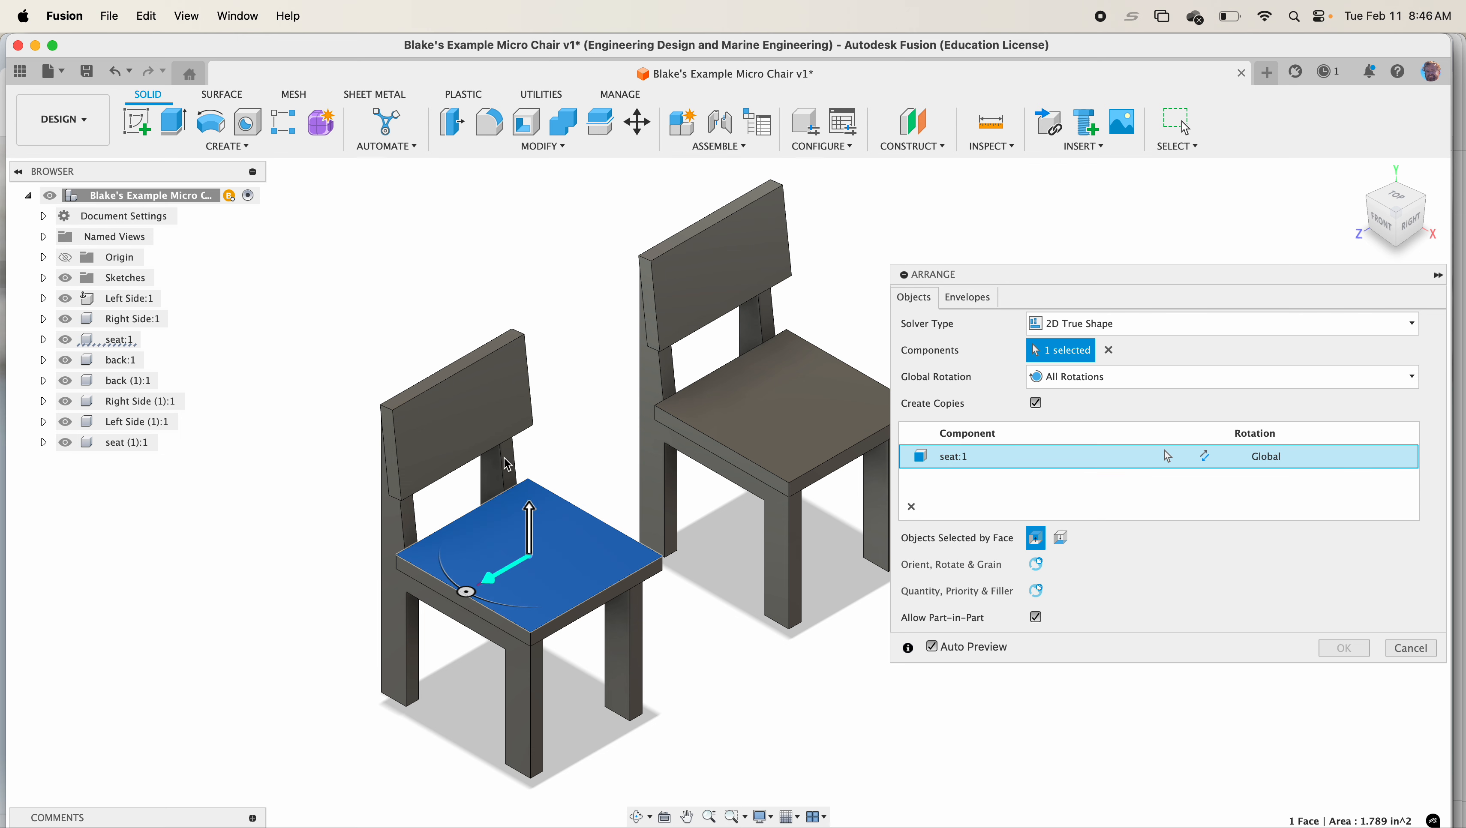
left_click(466, 400)
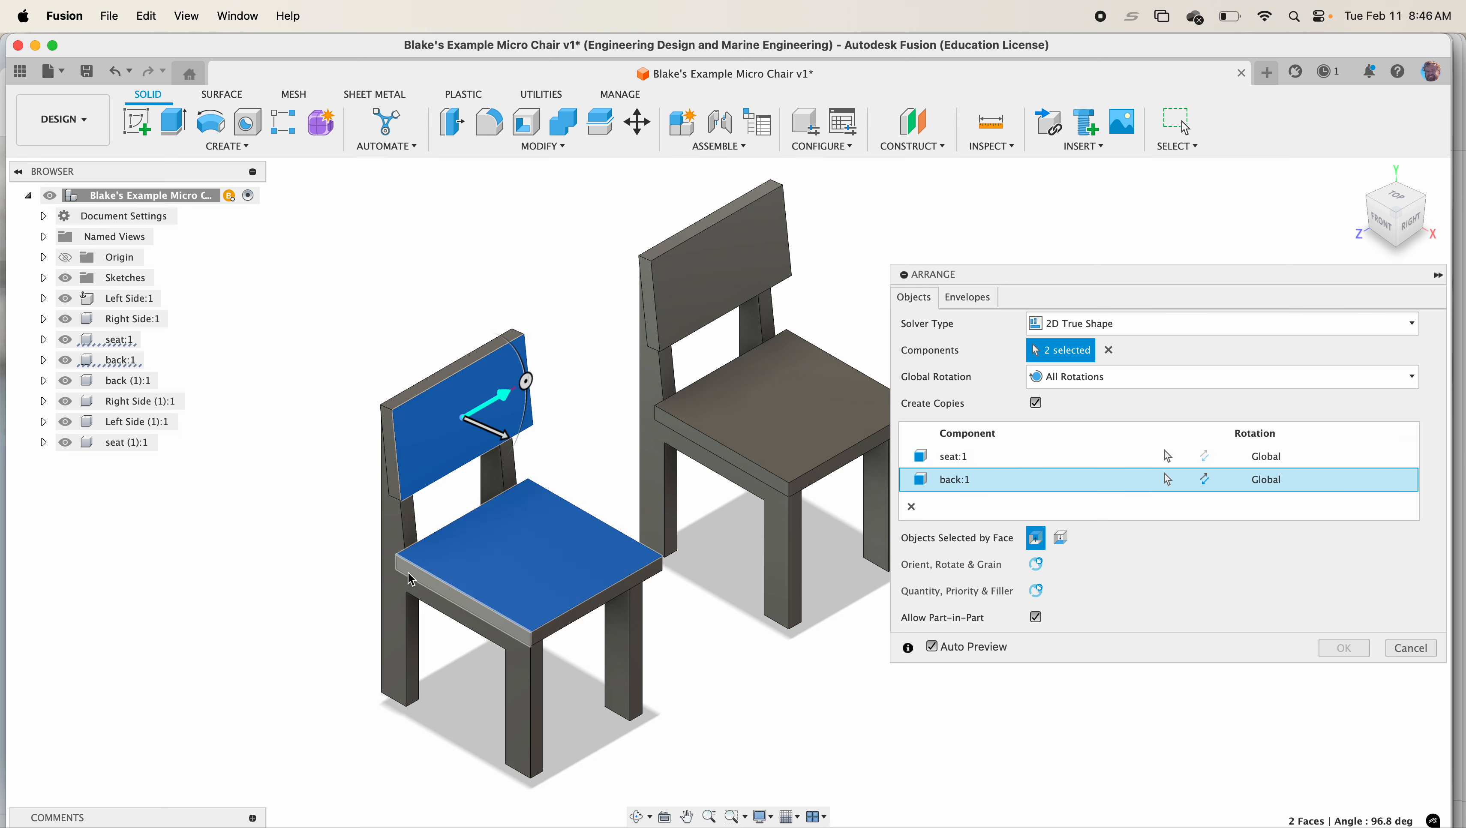
left_click(411, 600)
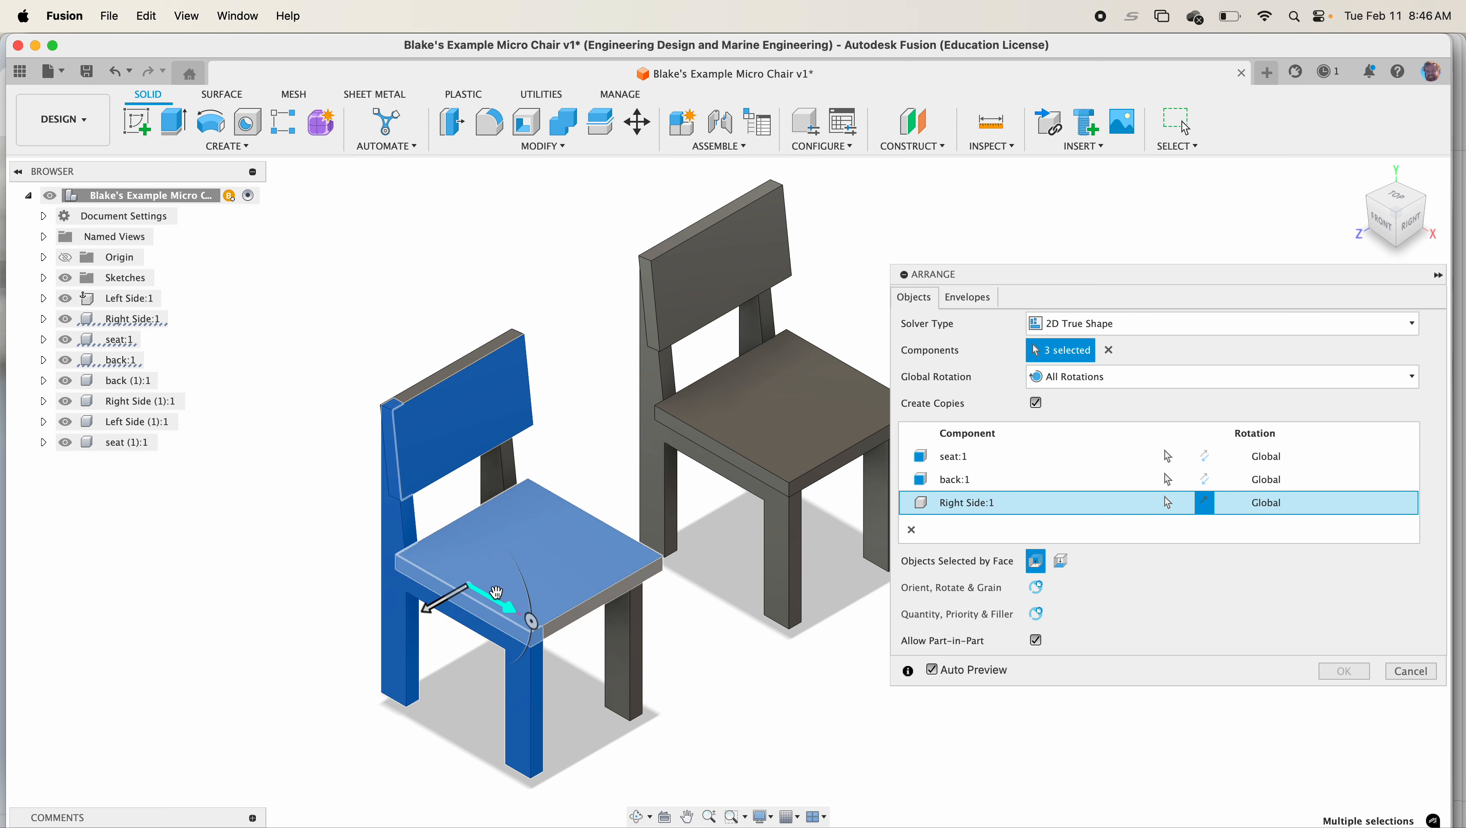
middle_click_drag(412, 600, 430, 562, "shift")
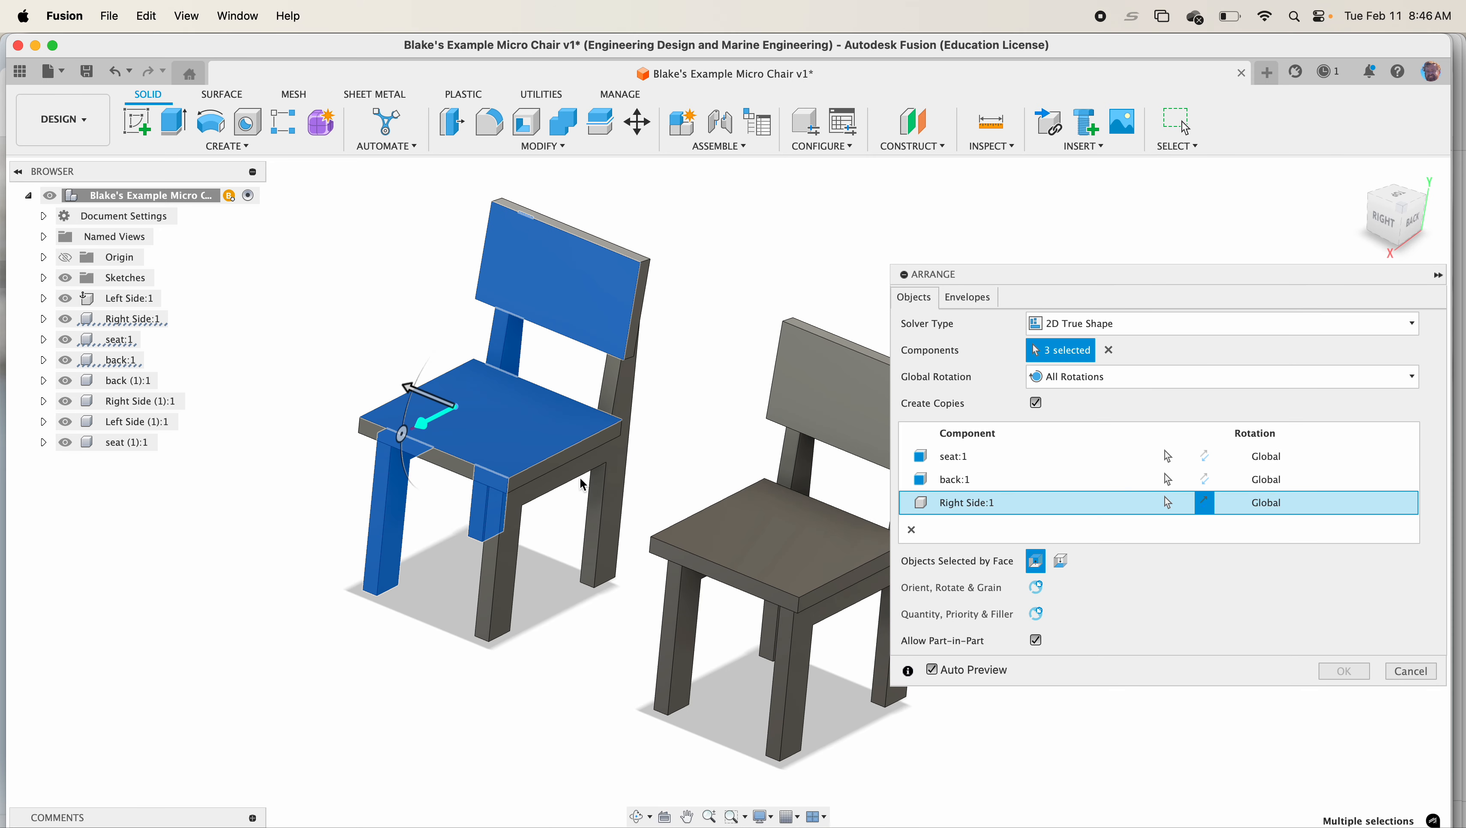
left_click(620, 447)
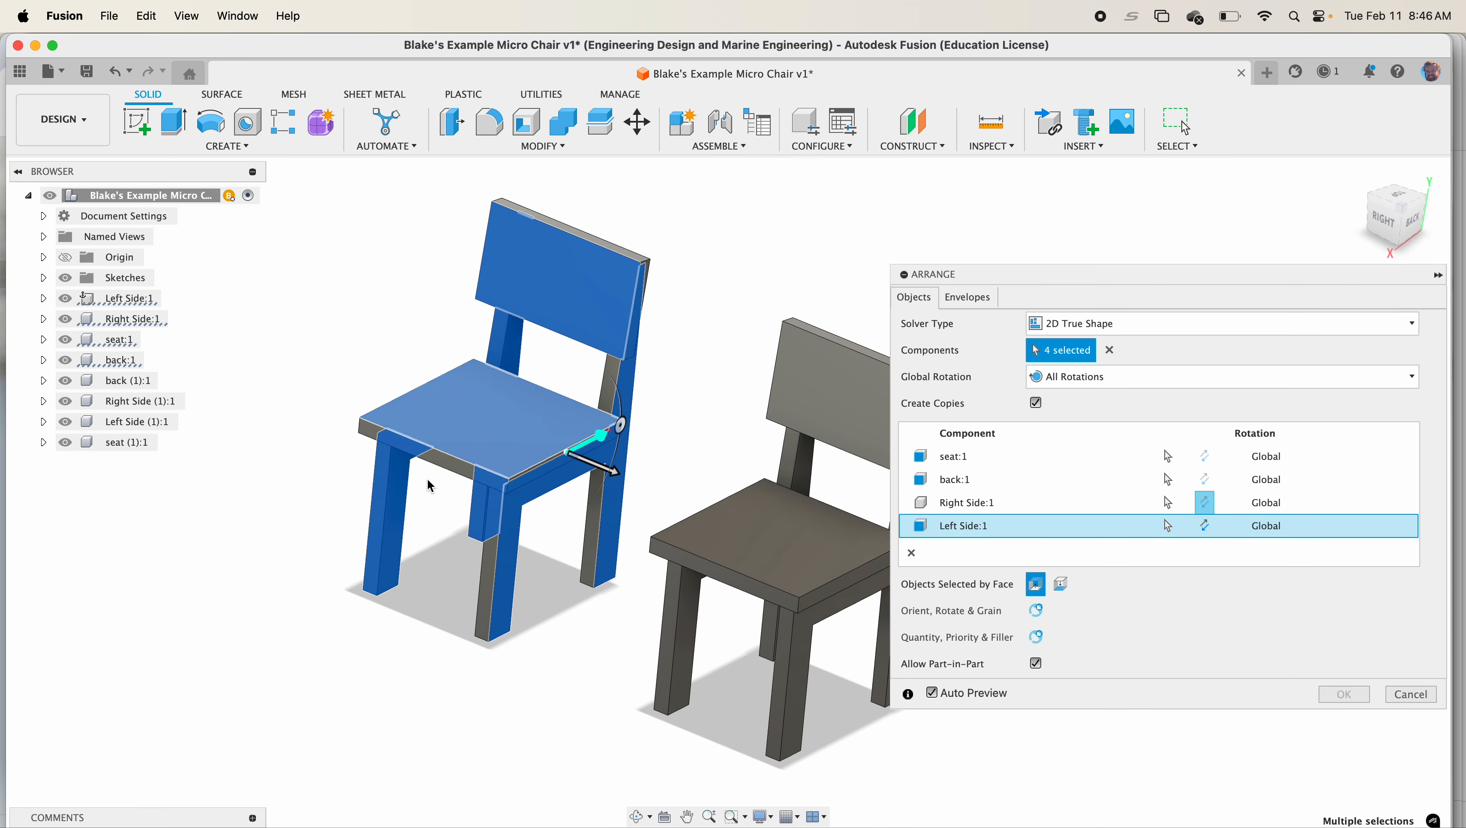
scroll(521, 439, "down", 3)
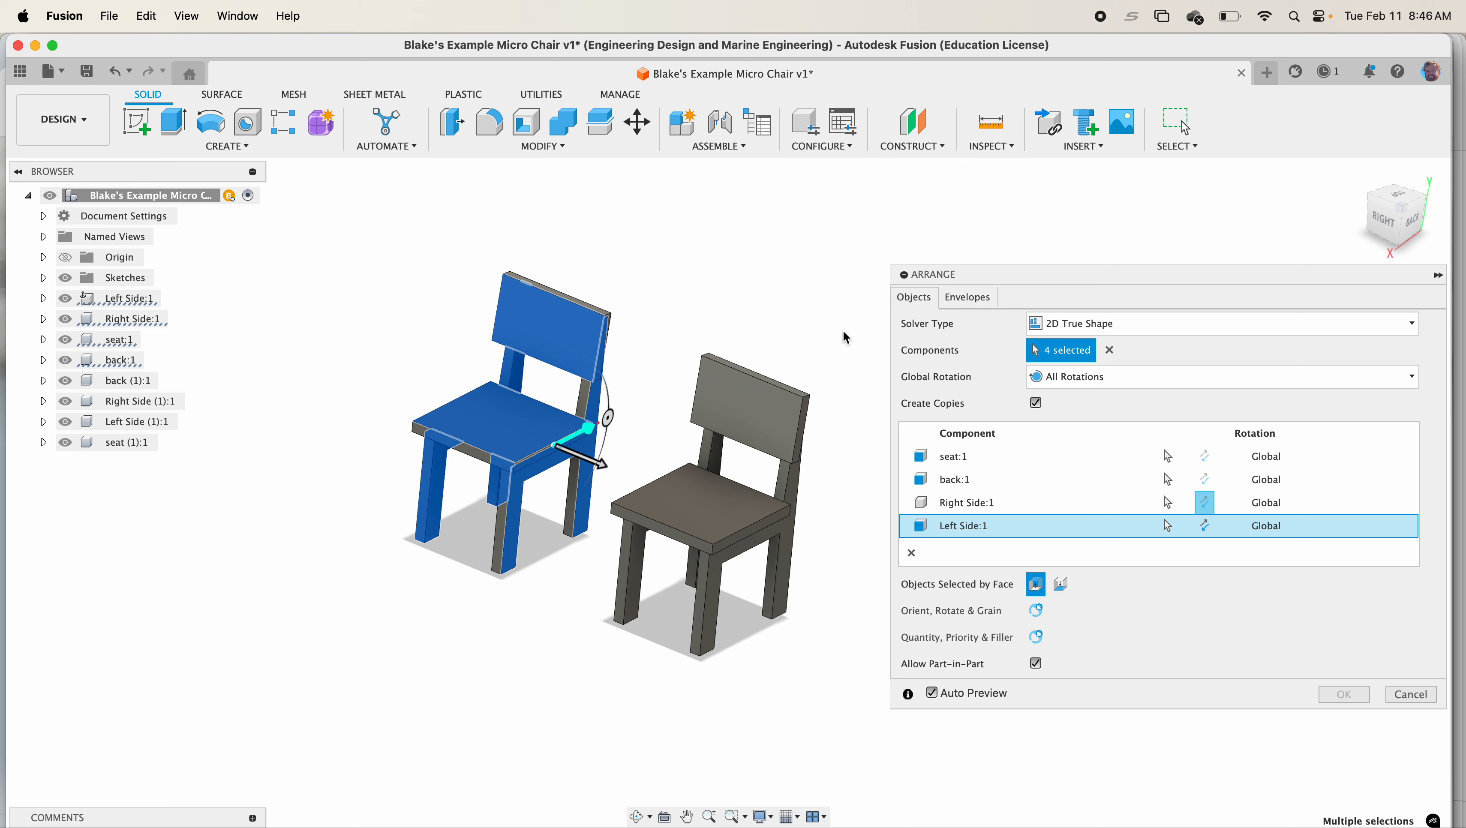
Turn off auto preview and set the envelope frame width and object spacing to 0
left_click(958, 300)
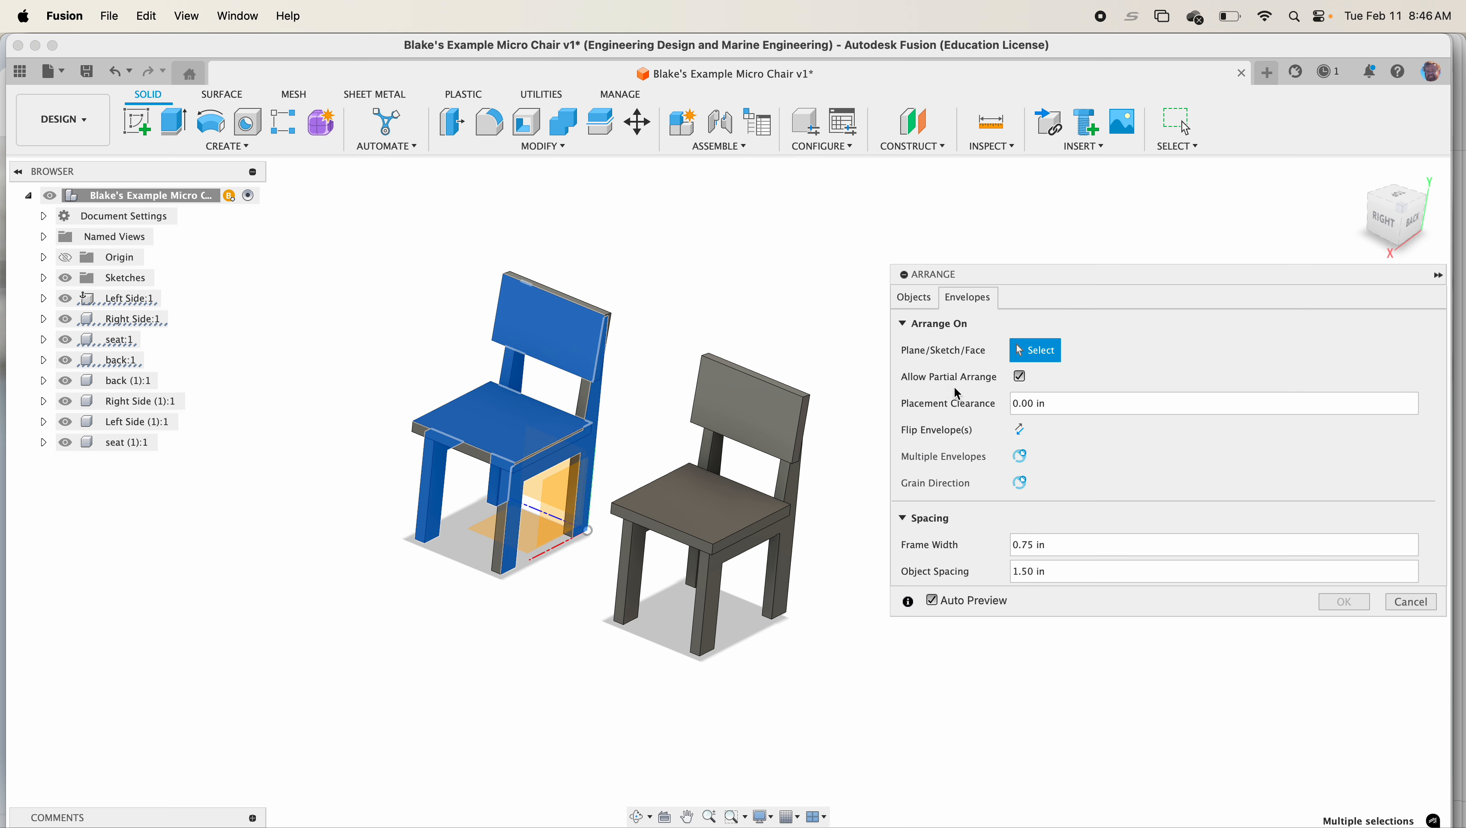
left_click(931, 601)
left_click(1065, 542)
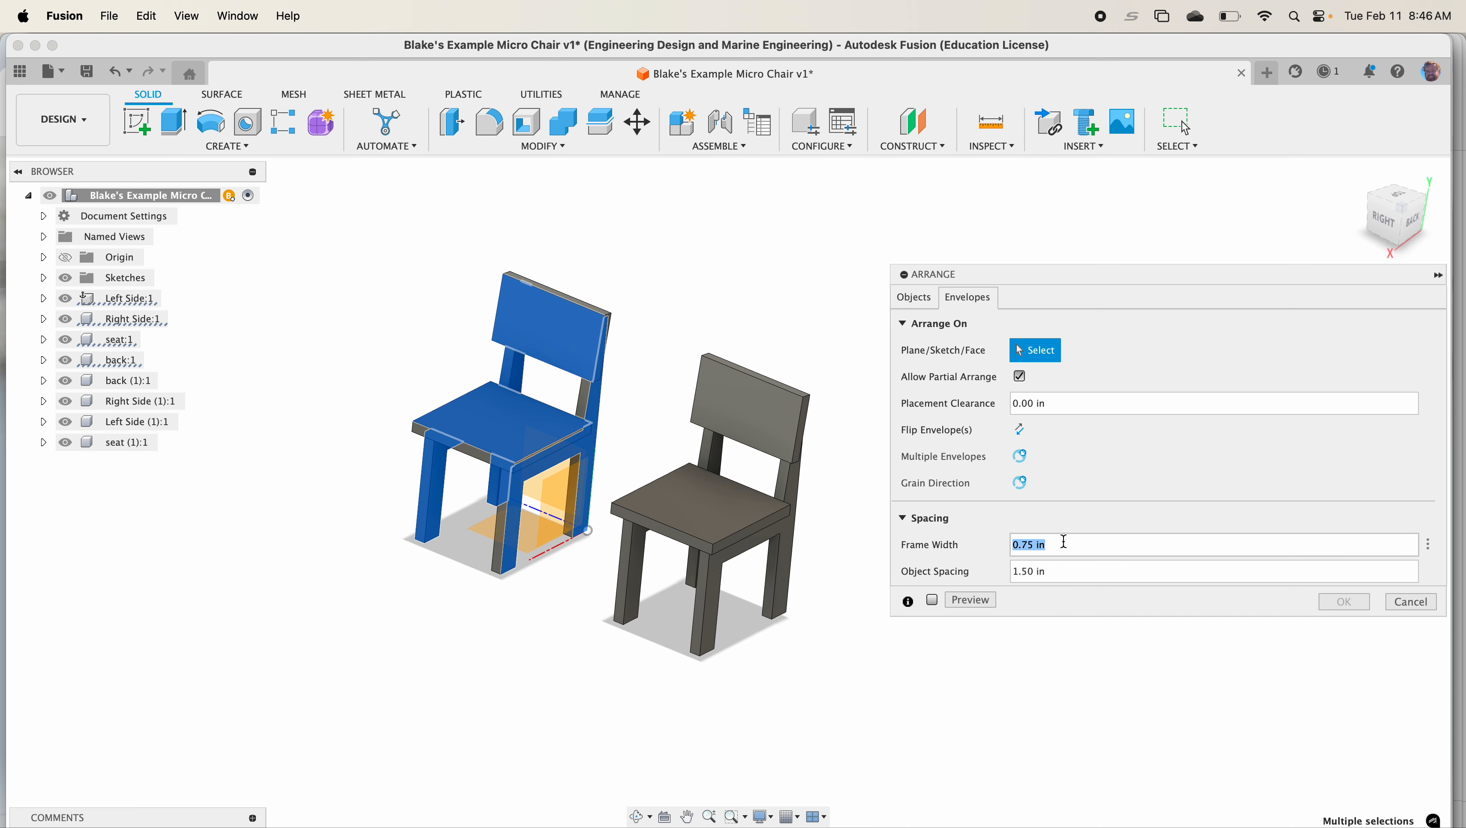
type("0")
left_click(1078, 563)
type("0")
Arrange on the ground plane with envelope length 5, width 5 and Y offset 2, then preview
left_click(496, 522)
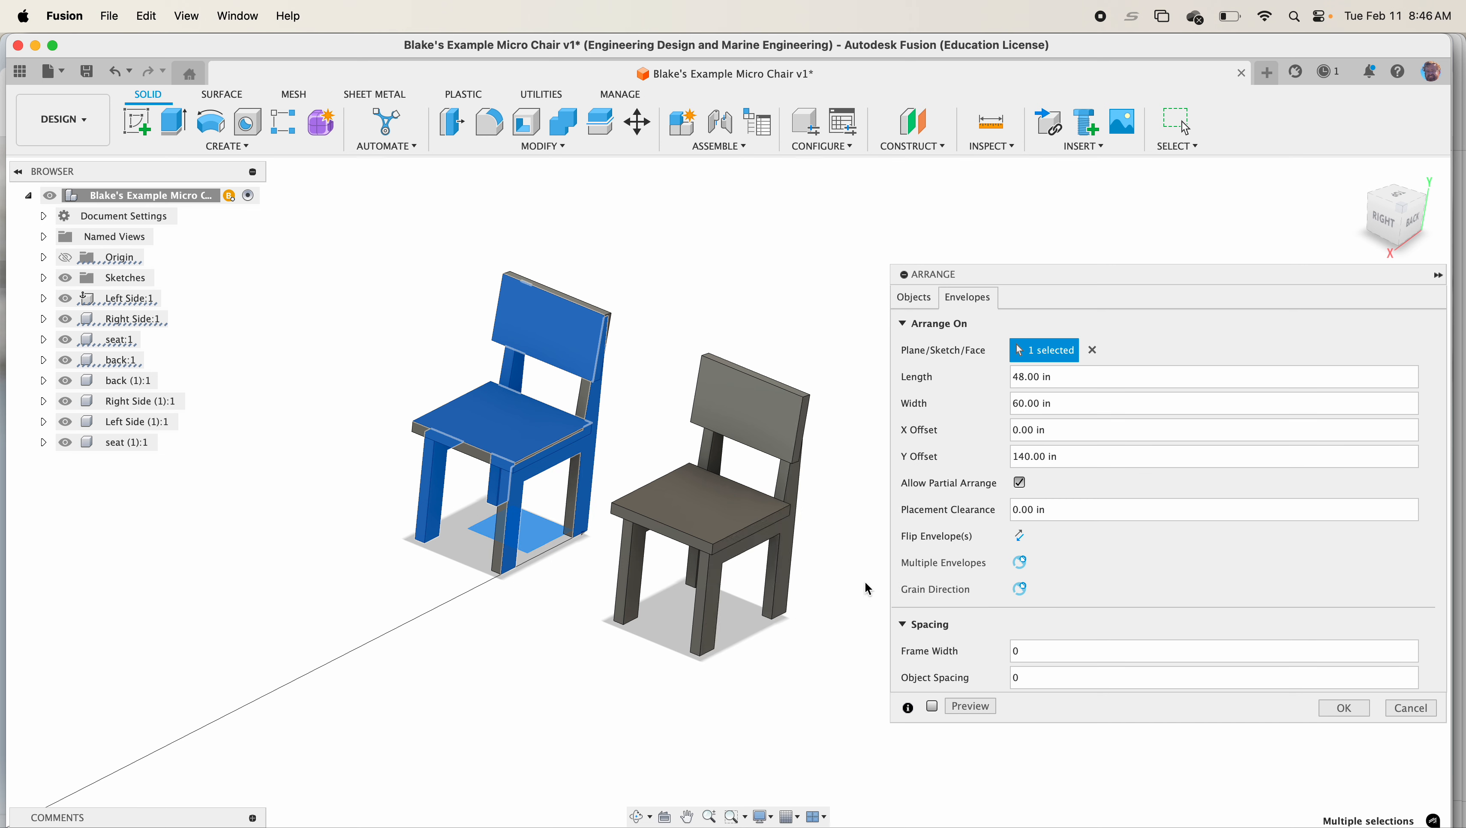
left_click(1078, 378)
type("5")
left_click(1090, 404)
type("5")
double_click(1087, 463)
triple_click(1087, 464)
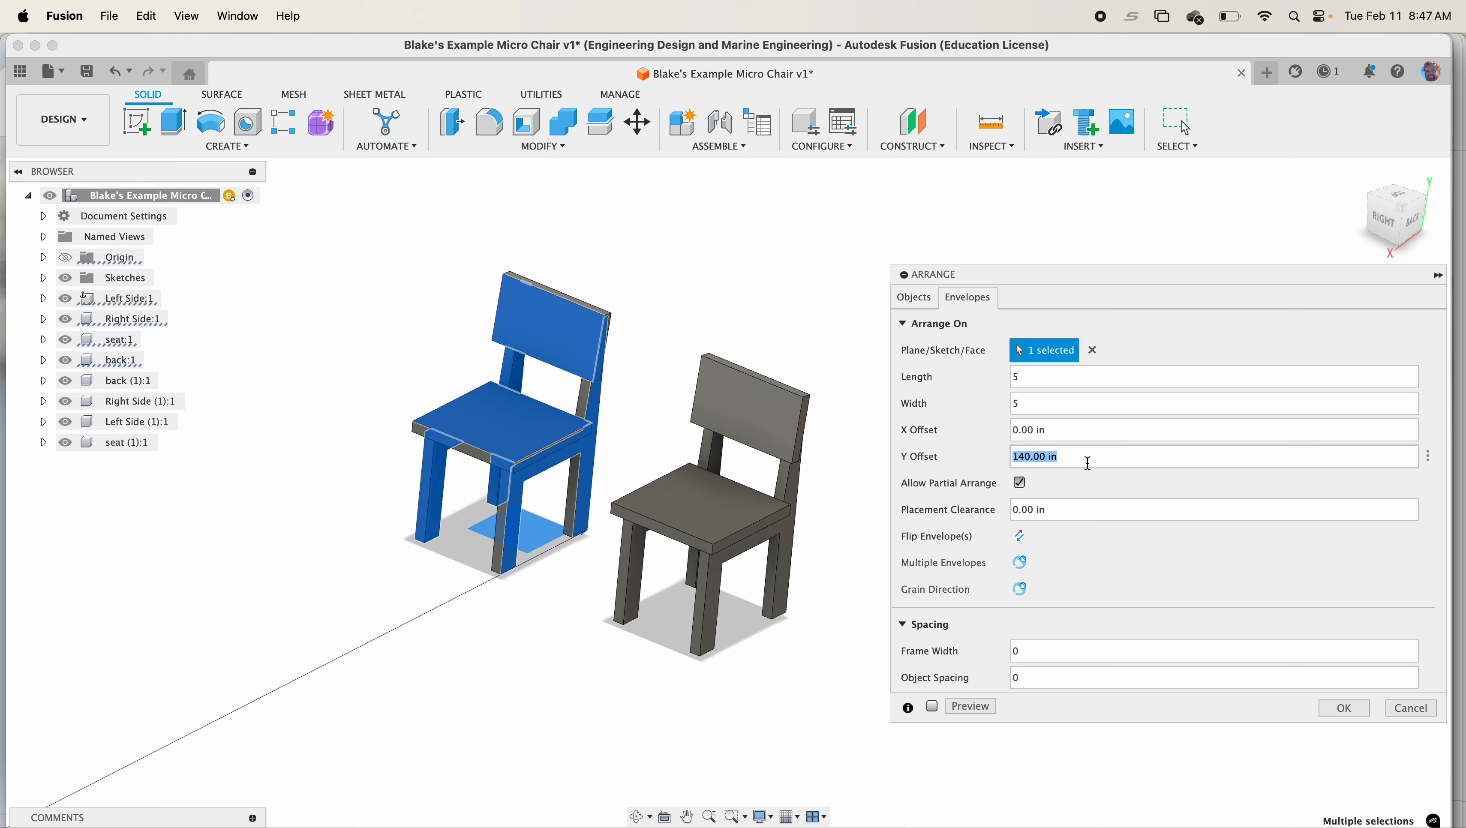
type("2")
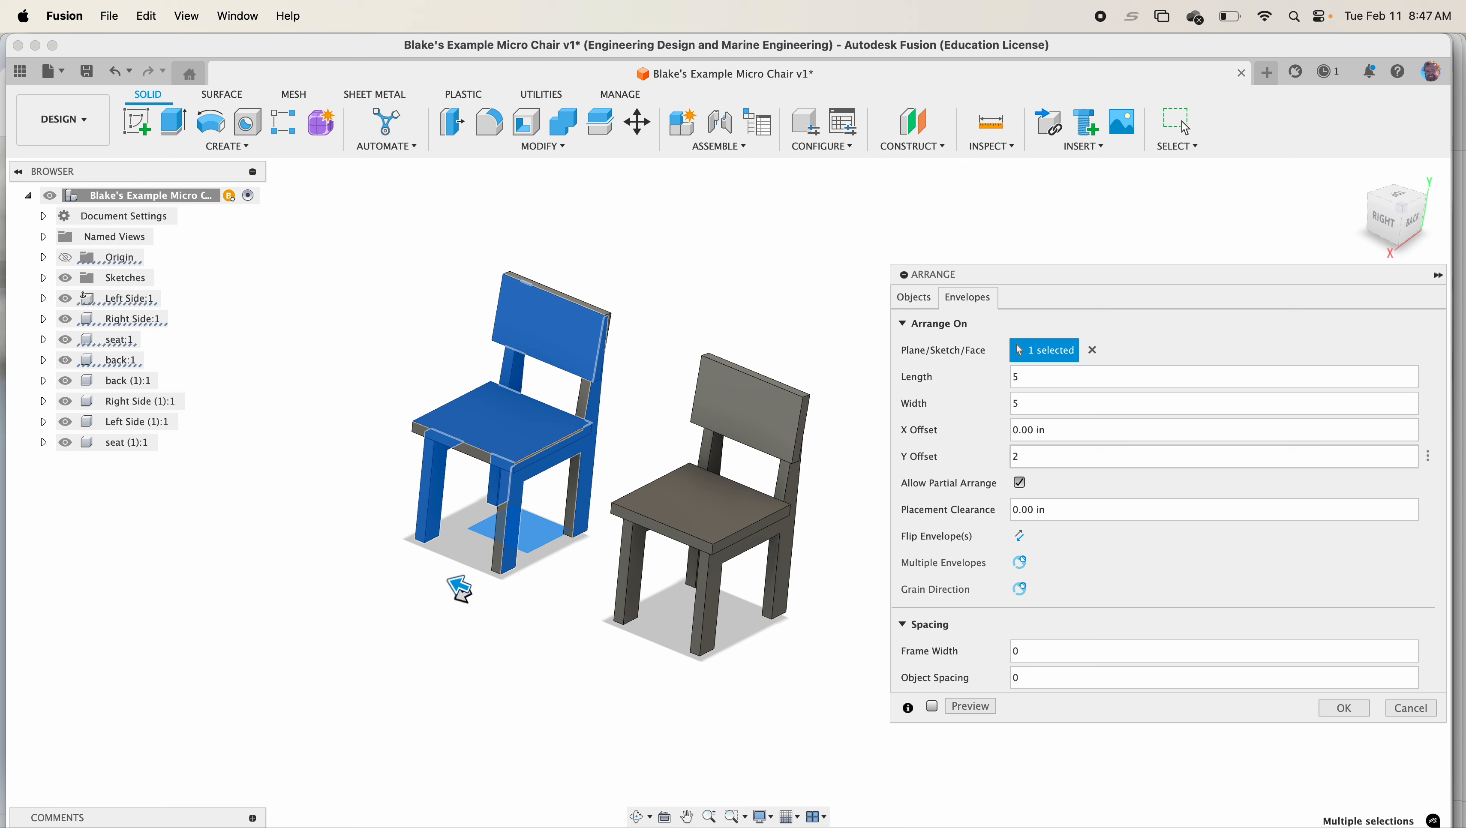
scroll(620, 490, "down", 5)
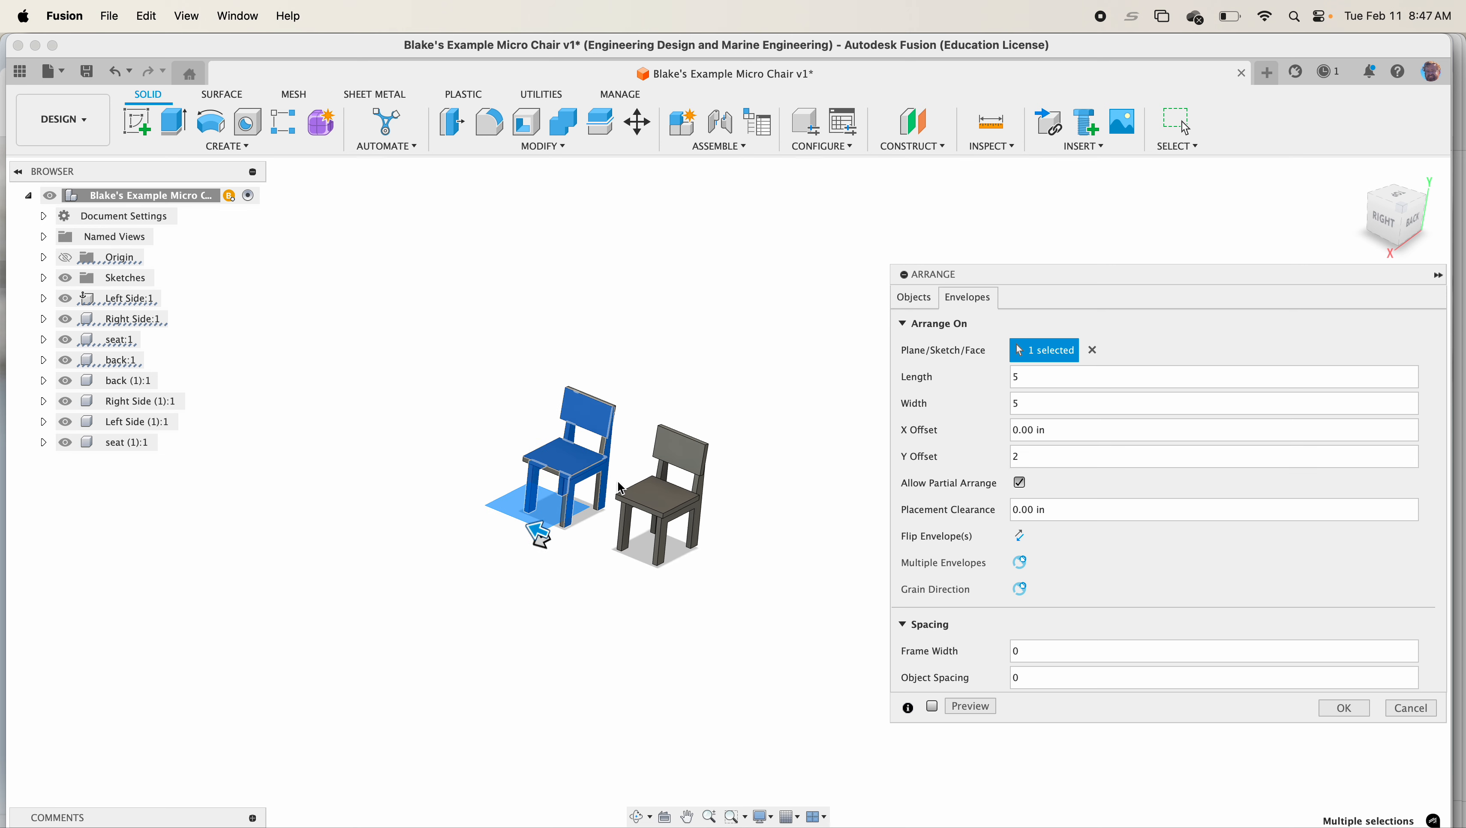
scroll(737, 508, "up", 4)
left_click(954, 706)
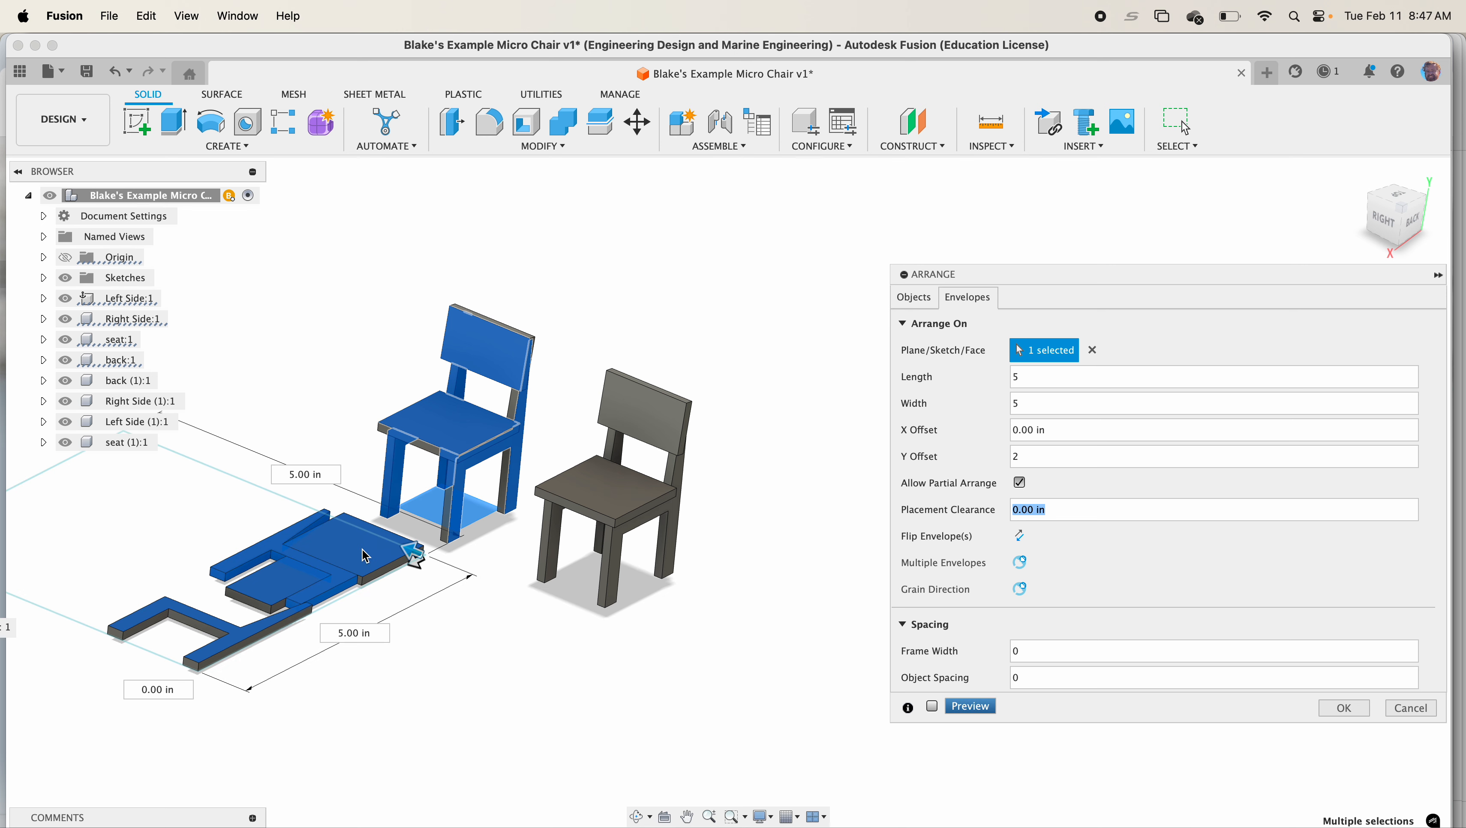
Change the envelope width to 2 and preview the layout again
scroll(308, 592, "down", 2)
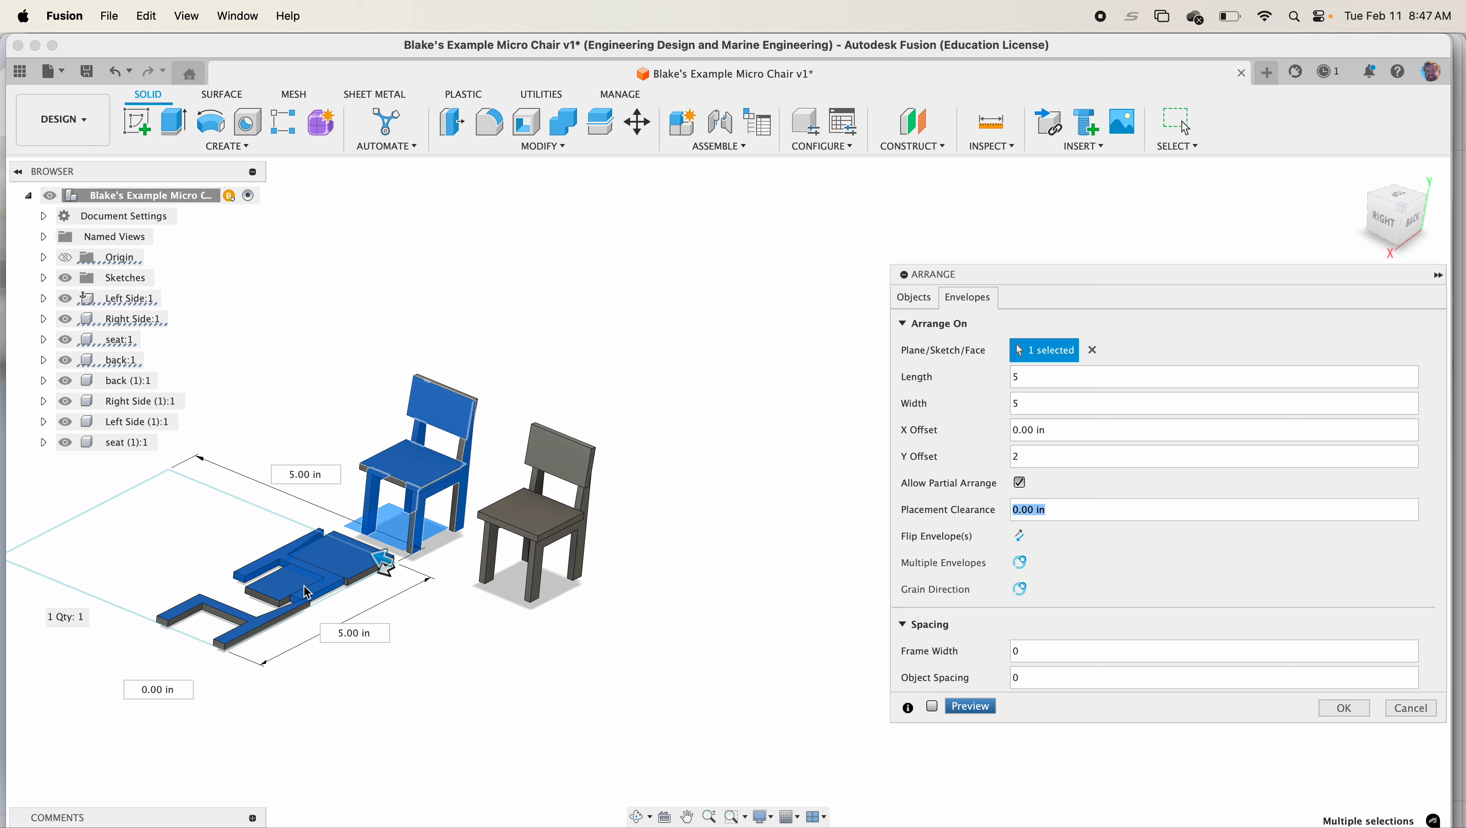
scroll(304, 586, "down", 1)
middle_click_drag(377, 591, 449, 597)
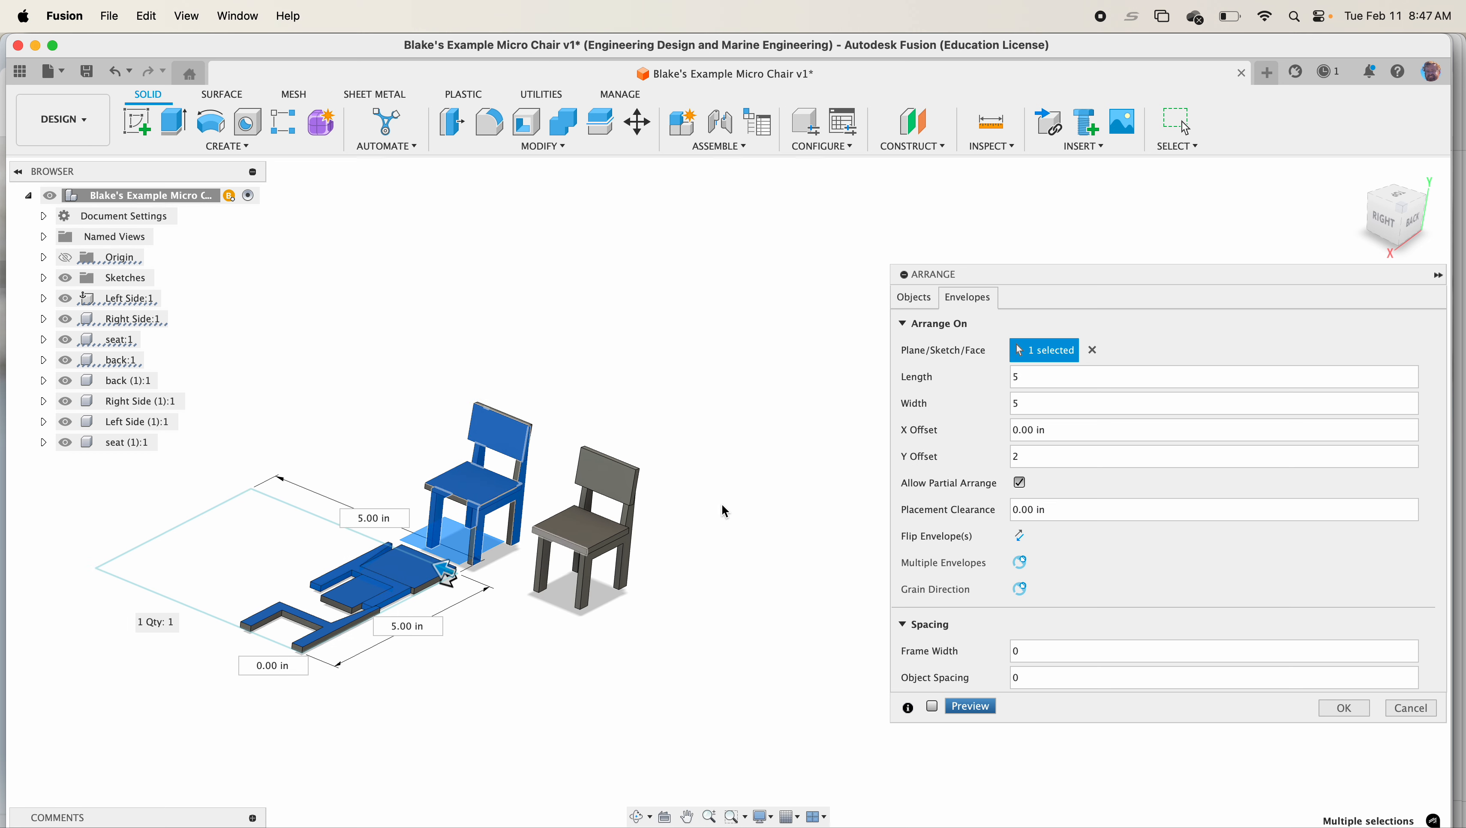
double_click(1022, 404)
type("2")
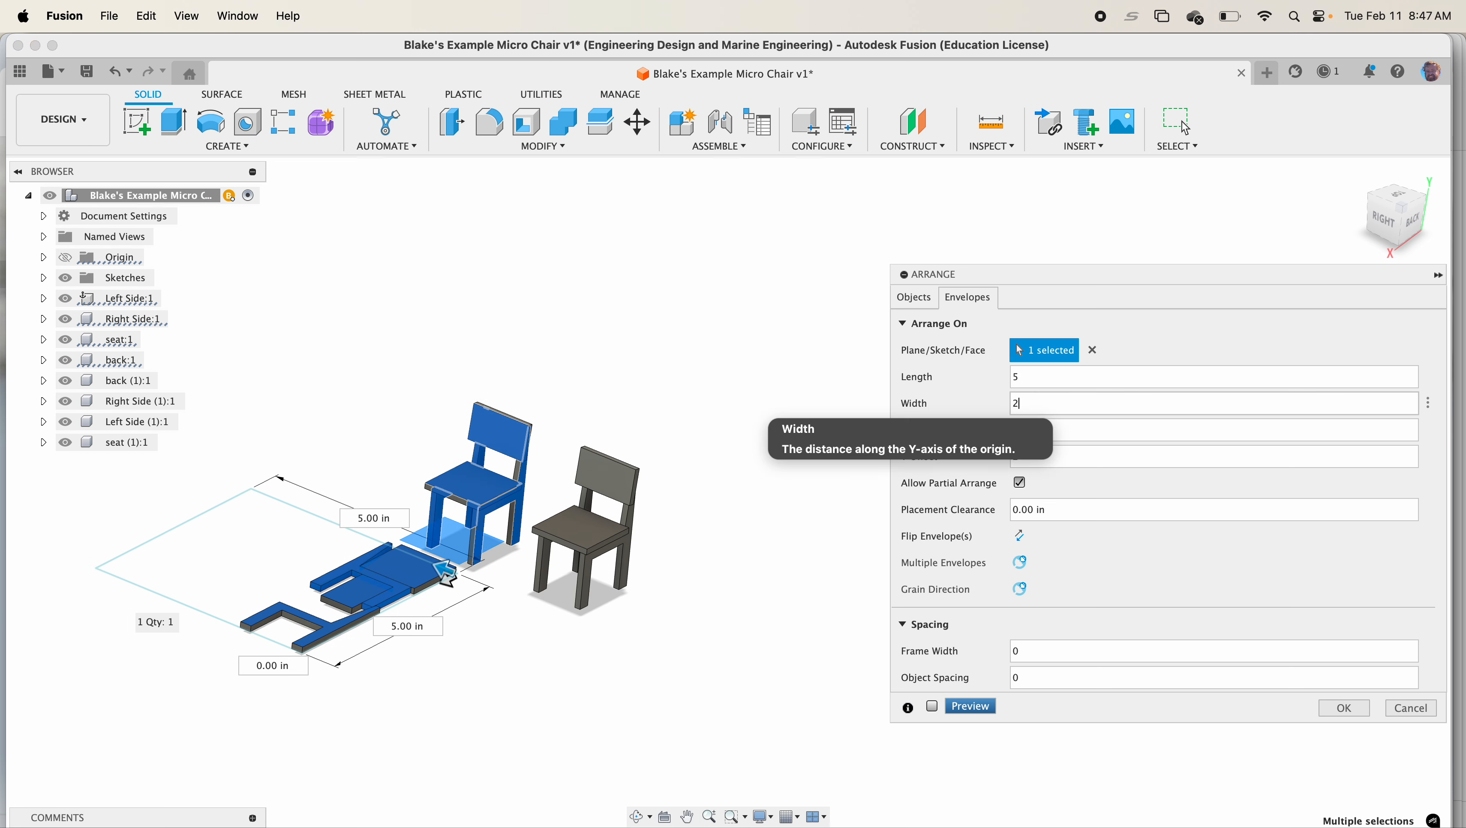
left_click(965, 708)
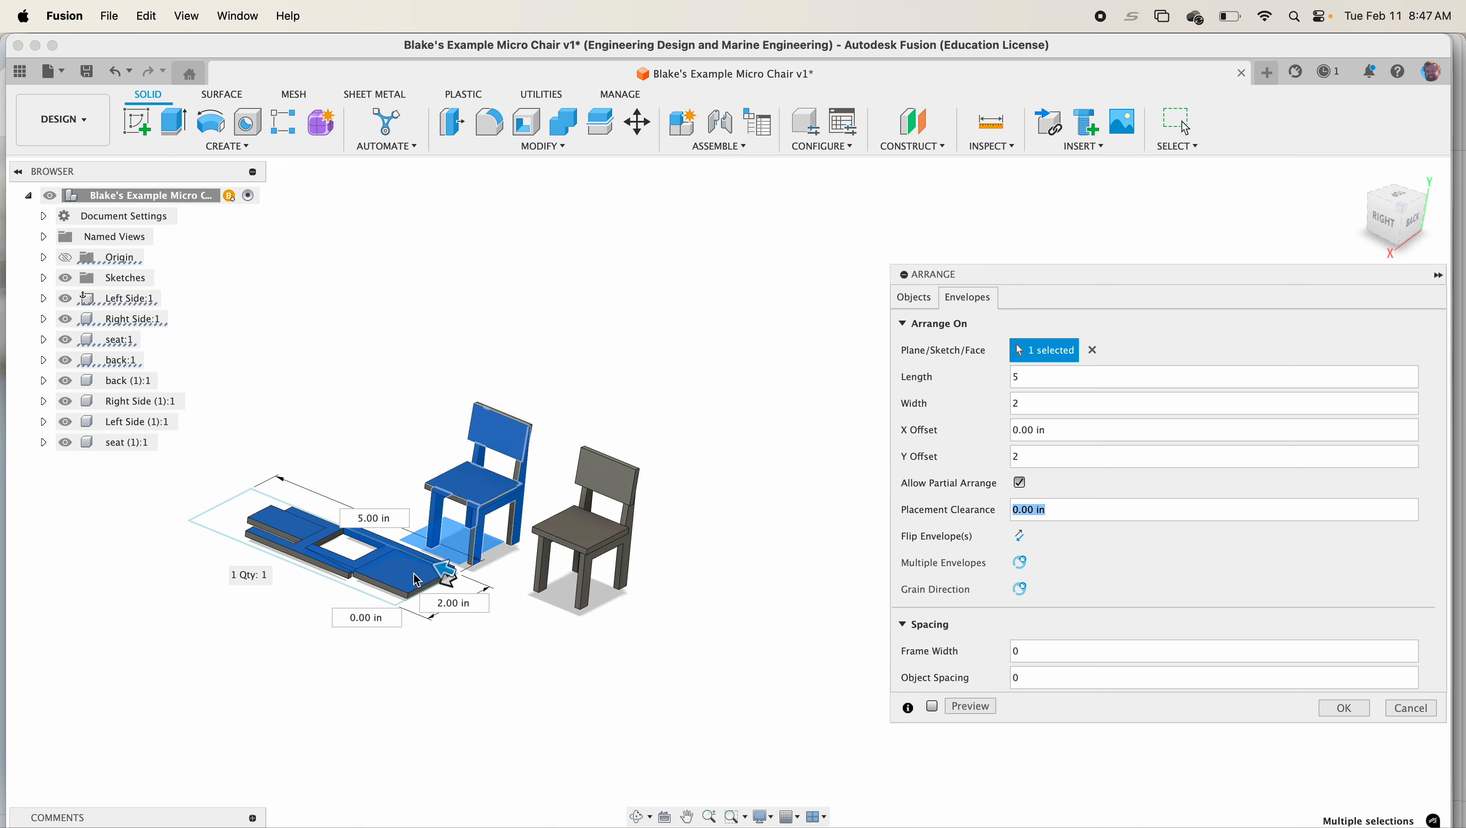
Set the envelope length to 4 and confirm the arrangement
scroll(388, 574, "up", 3)
middle_click_drag(388, 574, 533, 649, "shift")
scroll(403, 623, "up", 1)
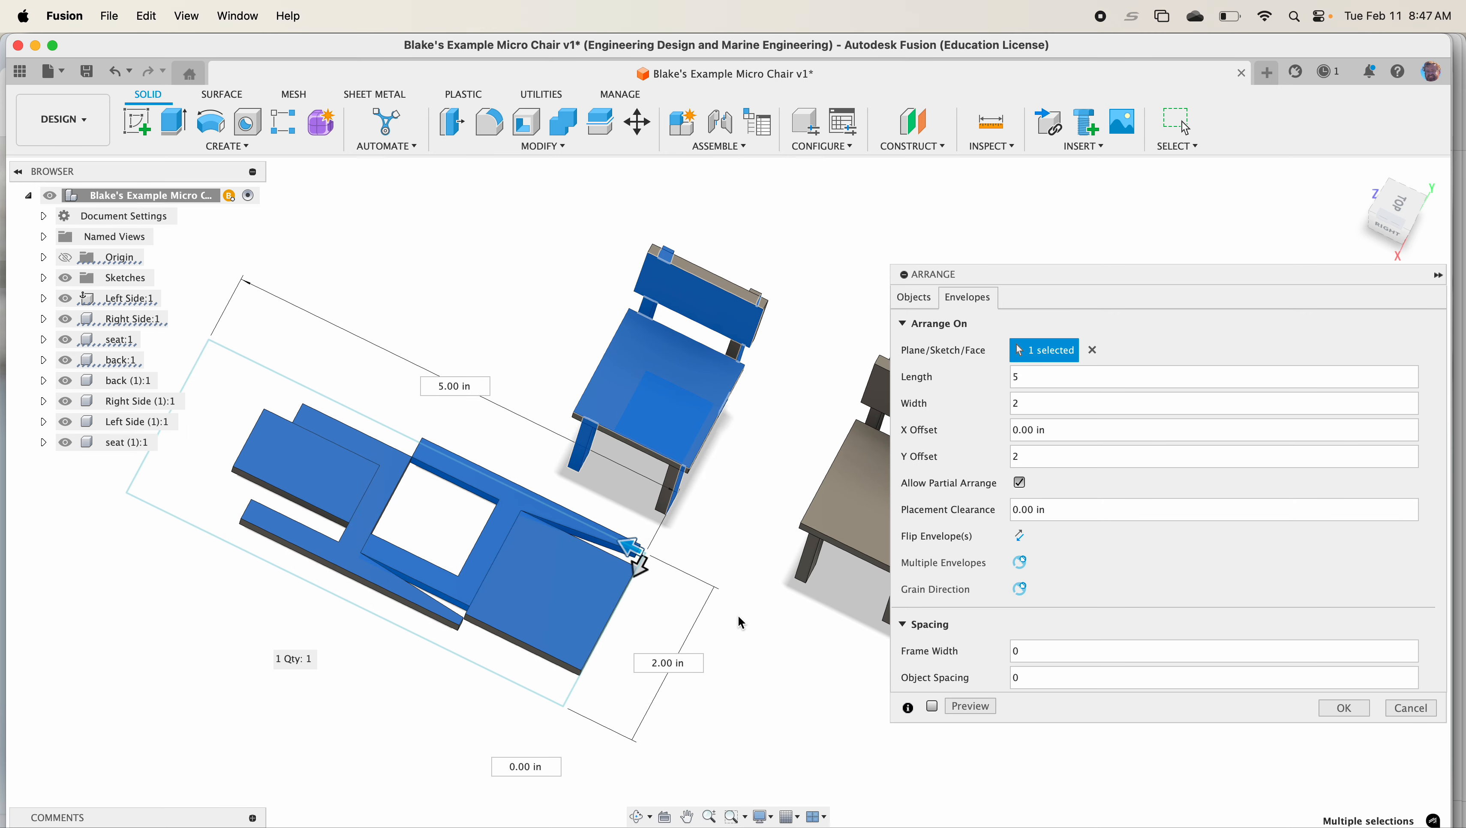
left_click(1028, 378)
key("Return")
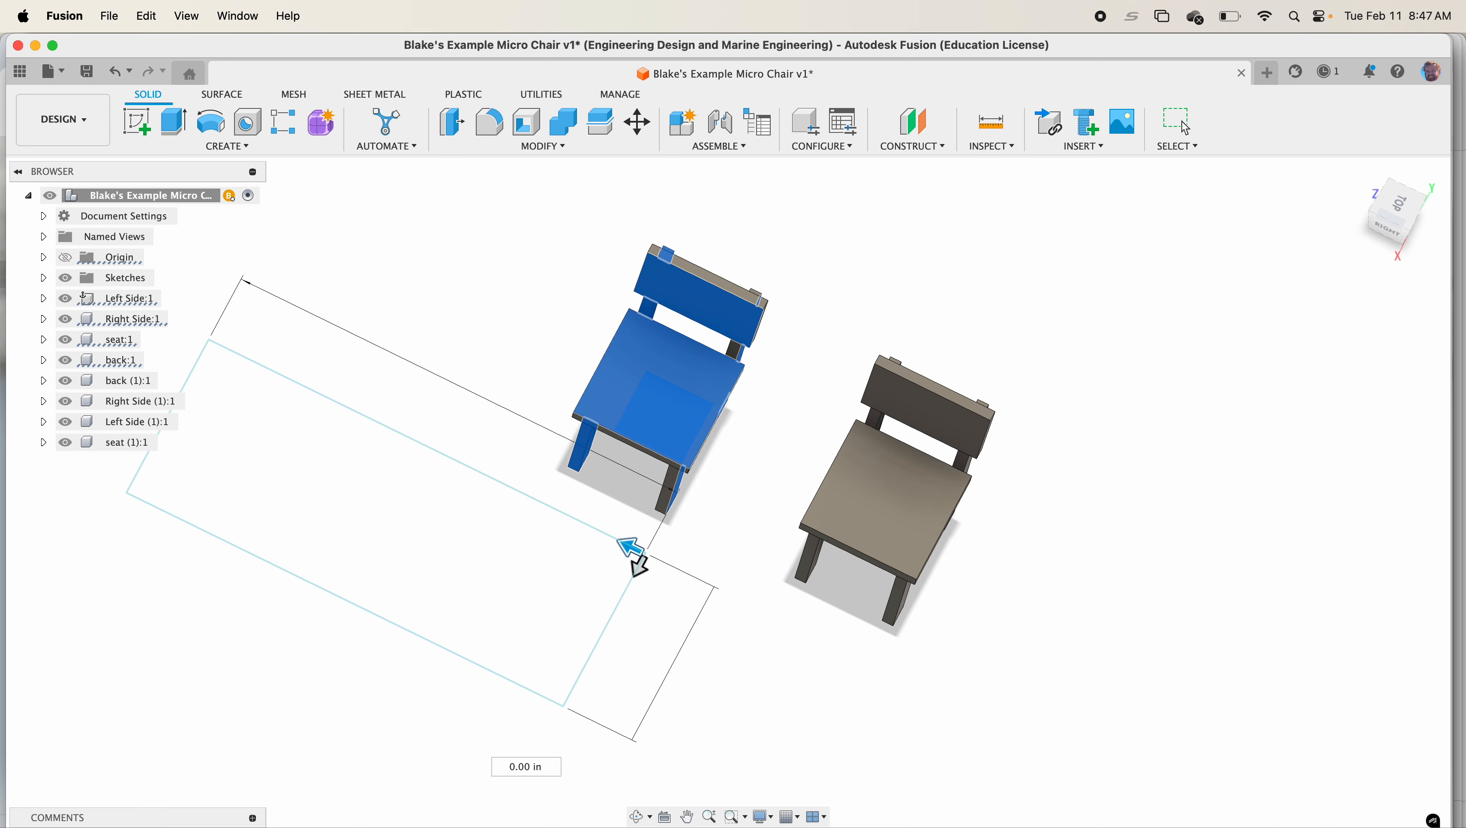
Edit the arrangement feature and set its envelope length to 5
middle_click_drag(764, 485, 690, 496, "shift")
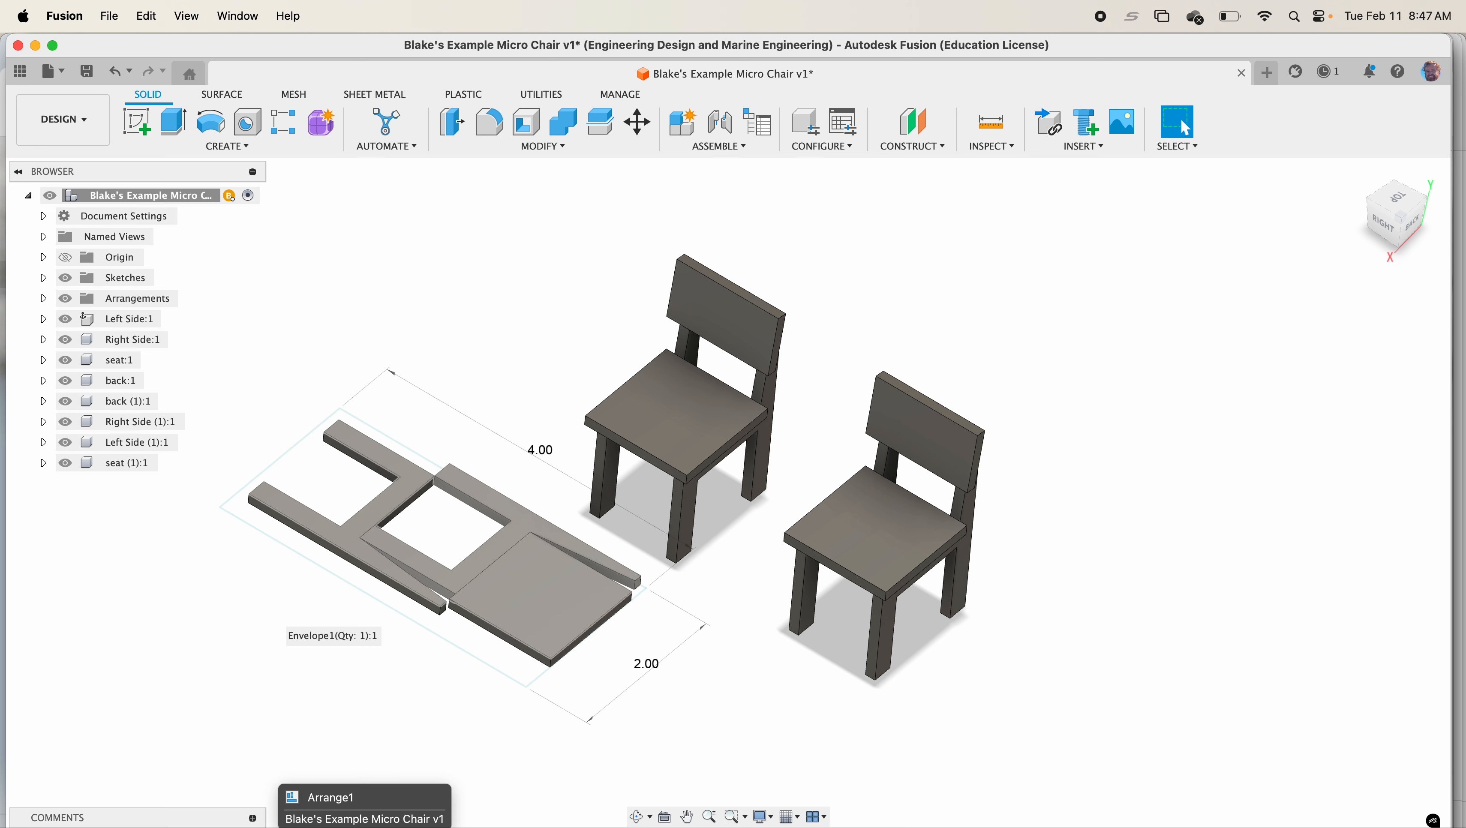
left_click(288, 827)
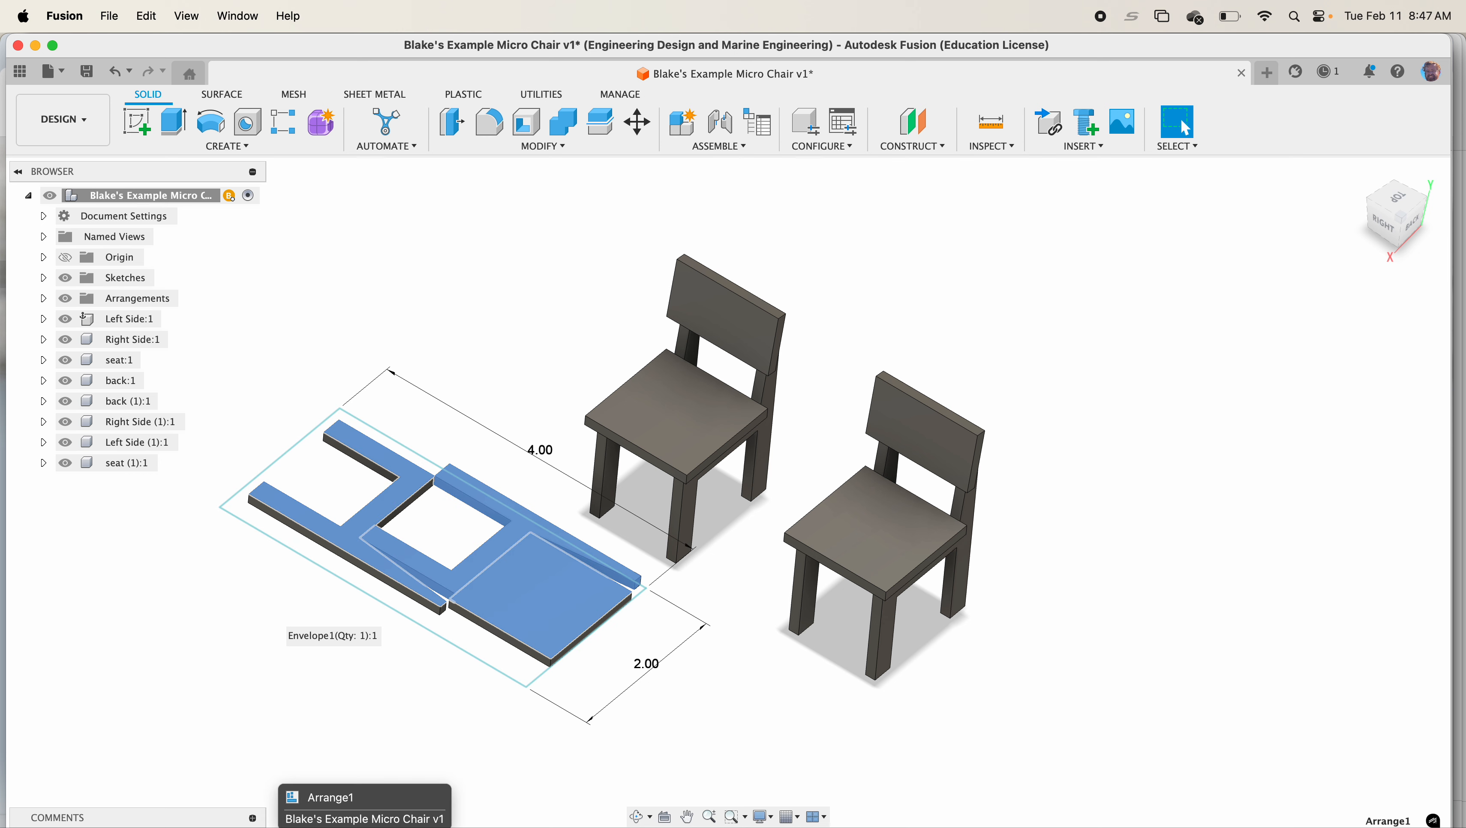
right_click(287, 827)
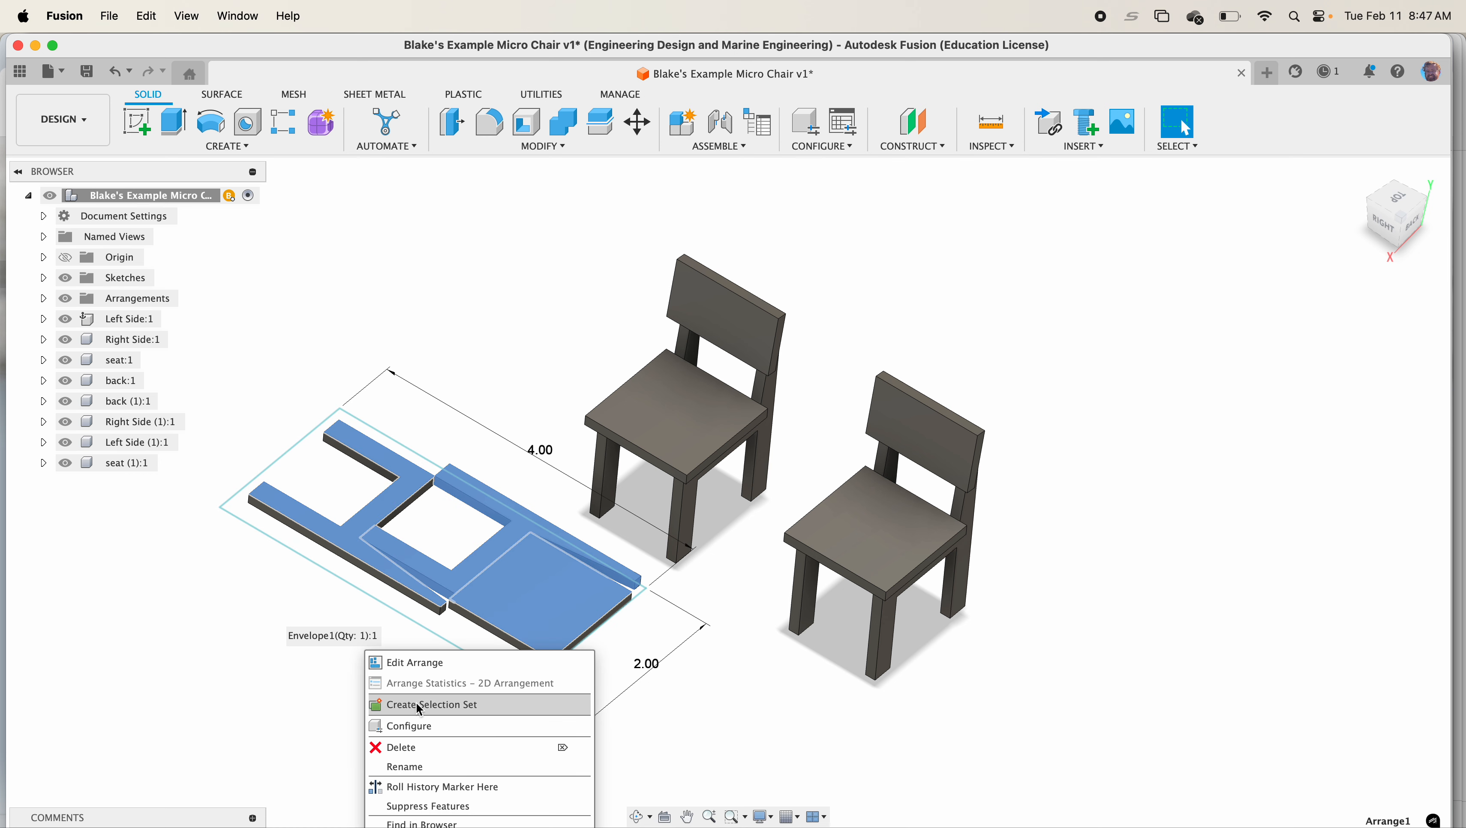
left_click(423, 664)
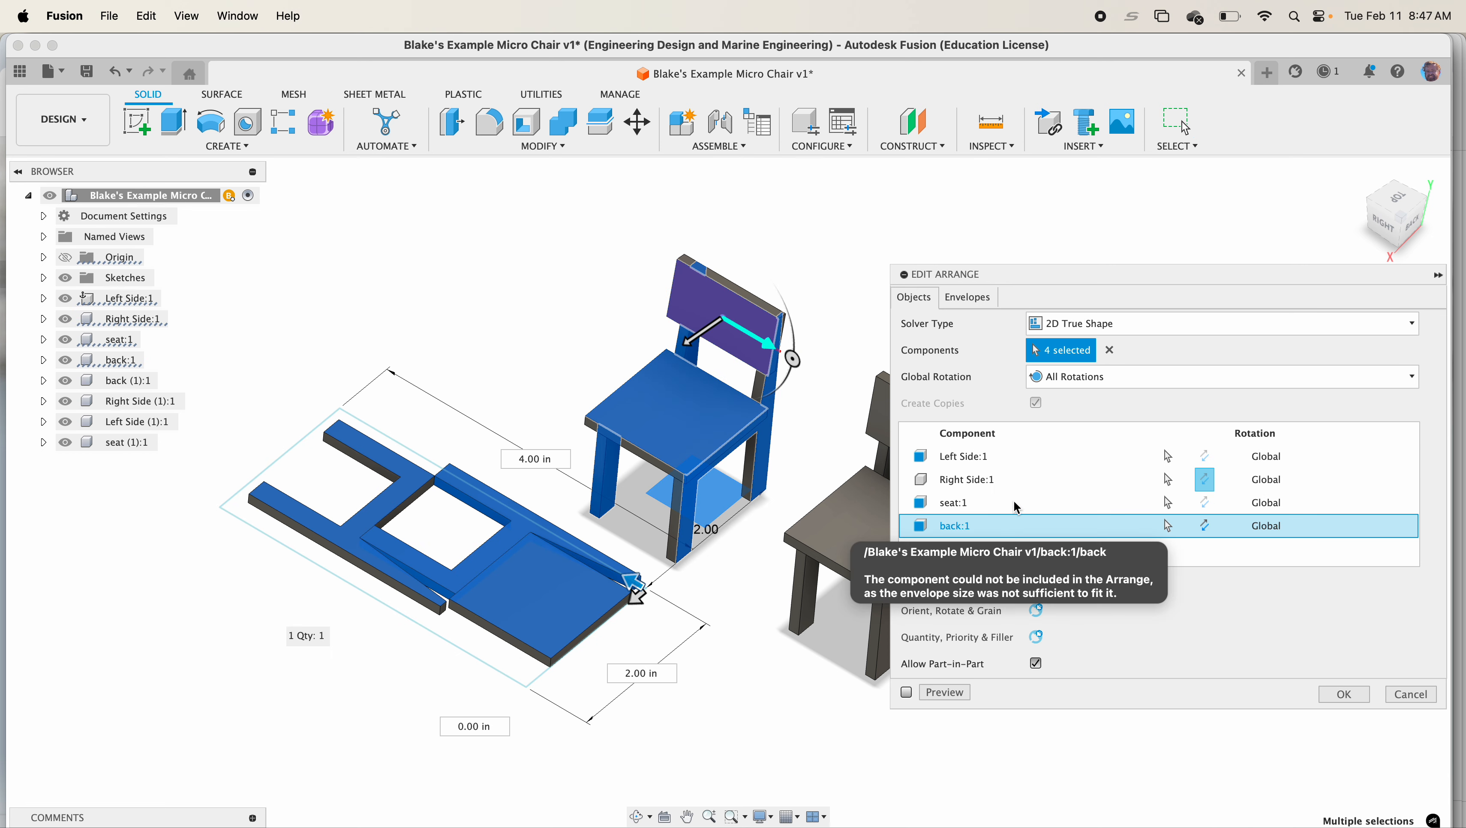
left_click(968, 297)
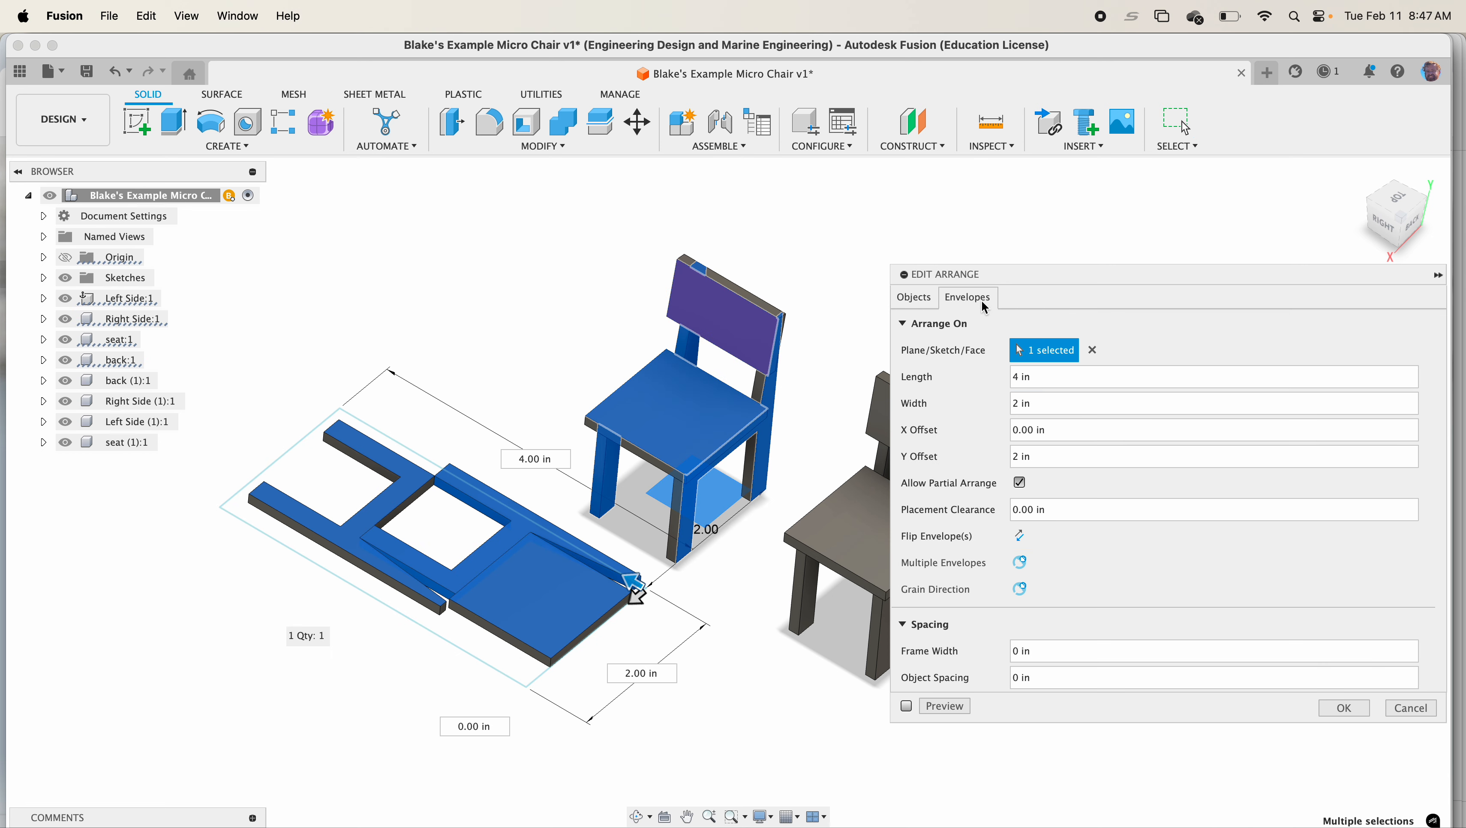
left_click_drag(1017, 378, 1013, 378)
type("5")
left_click(1363, 718)
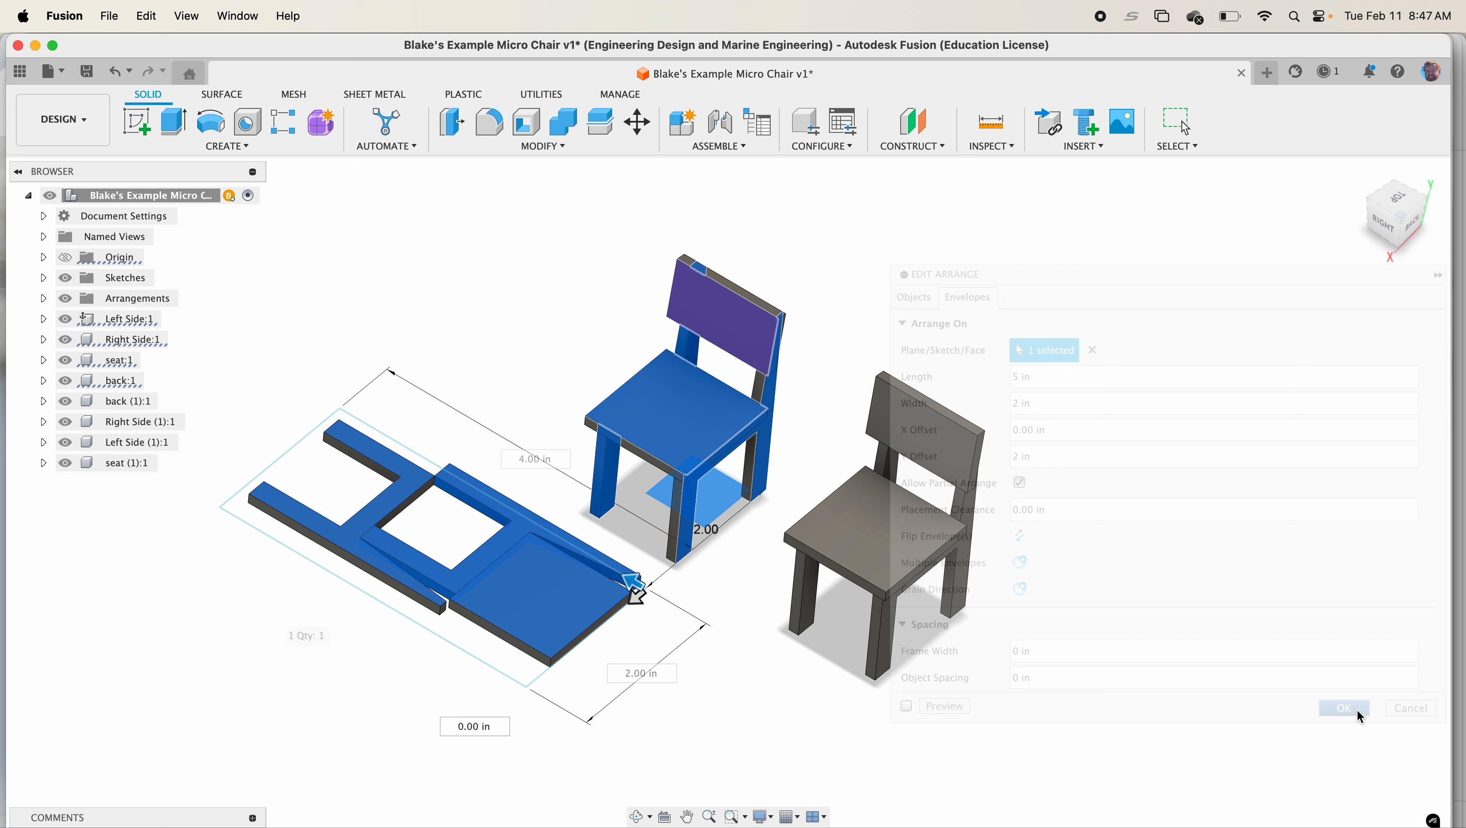
Start a new sketch on the top face of one flattened chair part
mouse_move(510, 365)
middle_mouse_down()
mouse_move(657, 376)
mouse_move(641, 366)
mouse_move(660, 344)
middle_mouse_up()
scroll(633, 376, "up", 1)
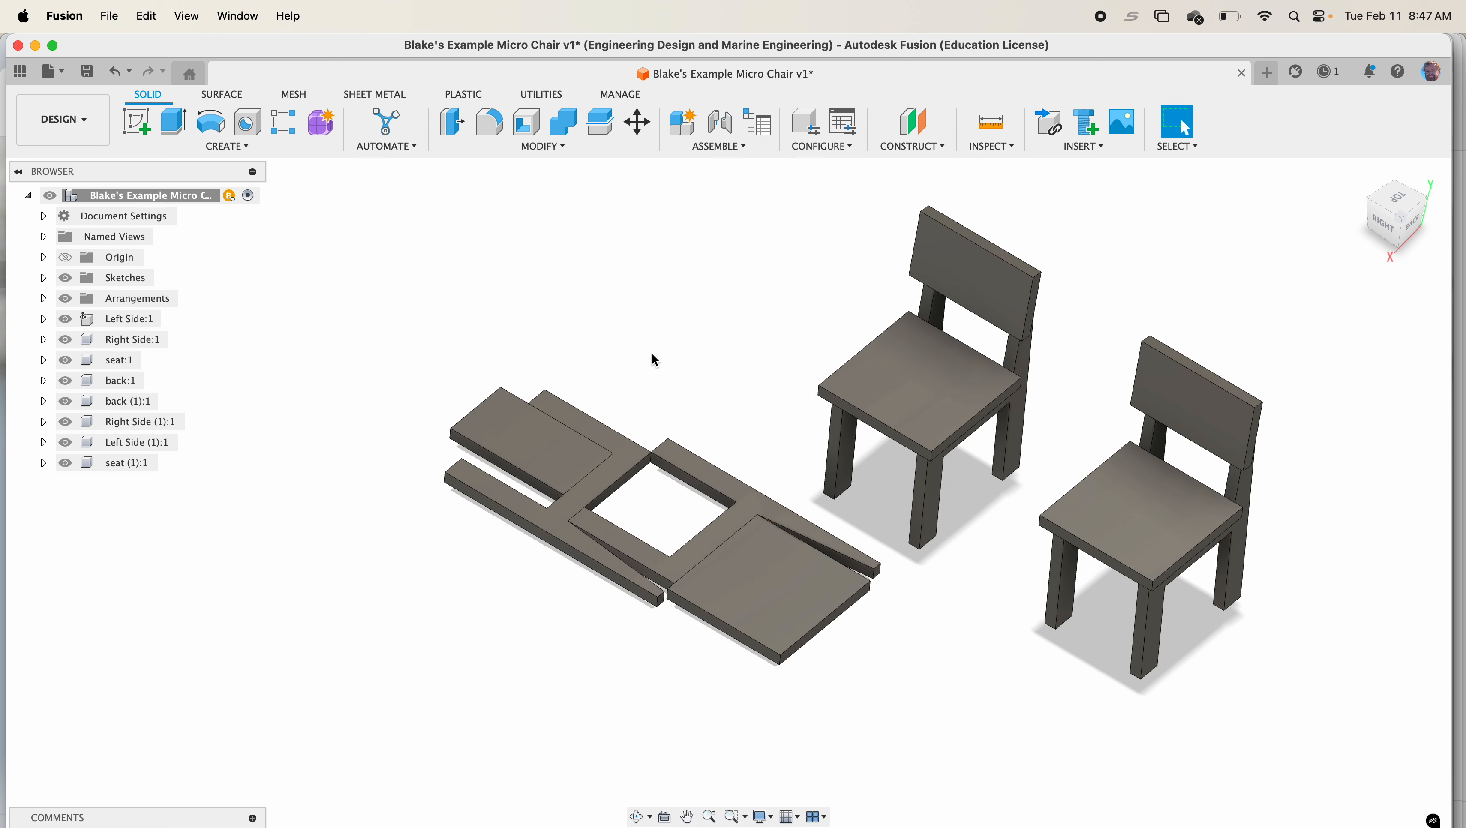
left_click(141, 129)
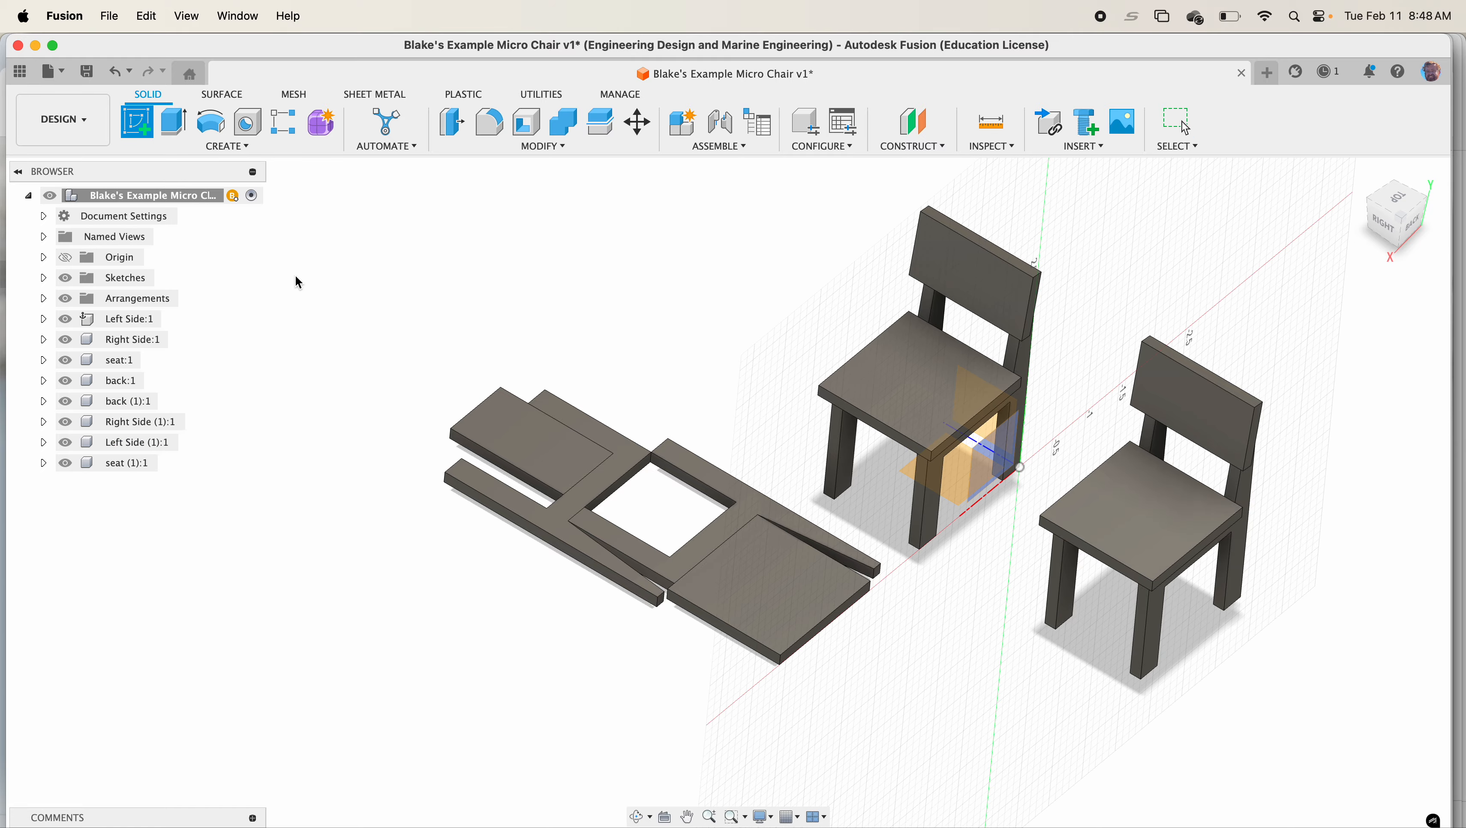
left_click(545, 422)
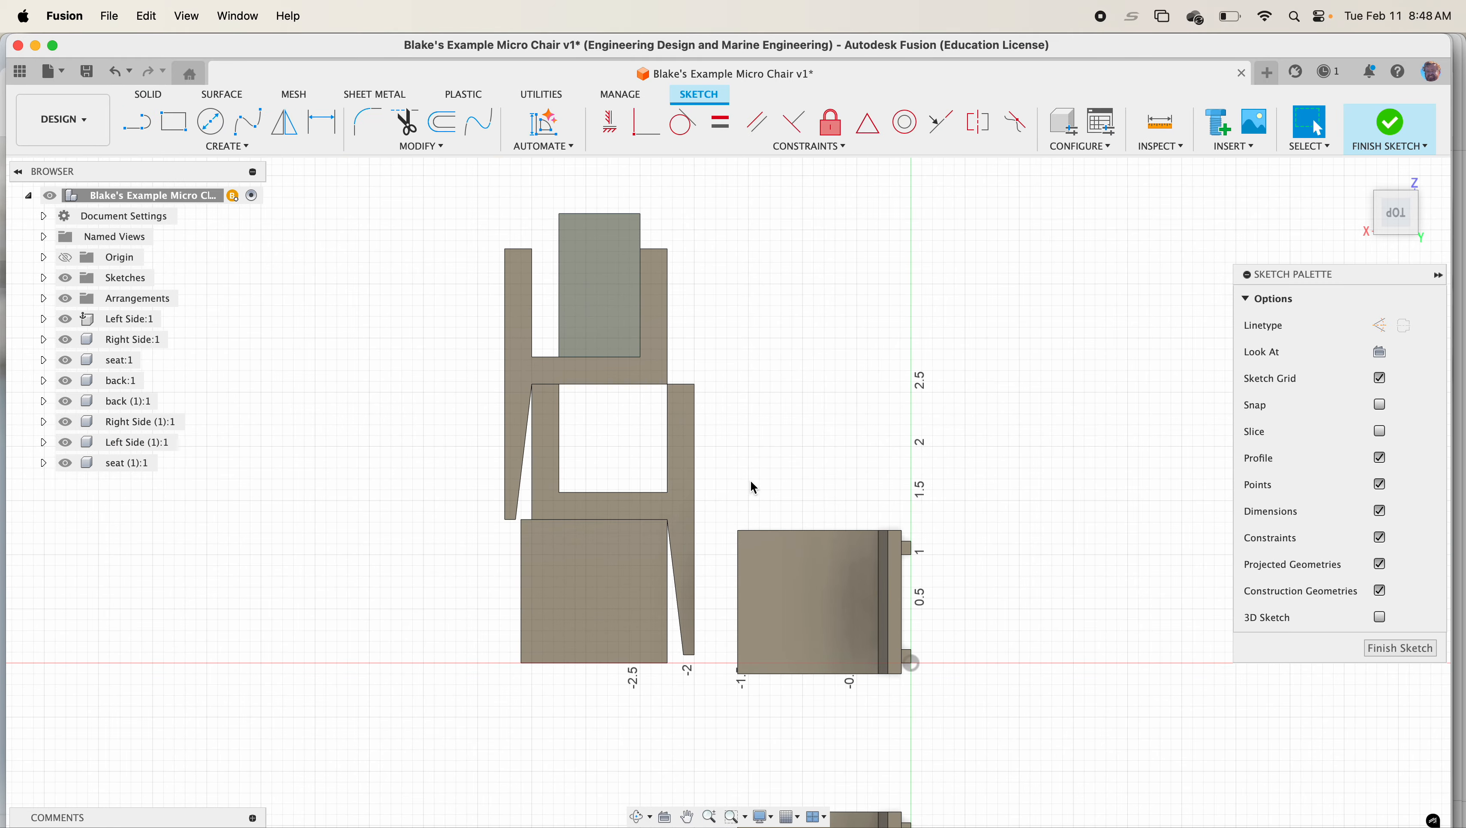
Project the four faces of the flattened chair part into the sketch, then finish the sketch
key("p")
left_click(250, 144)
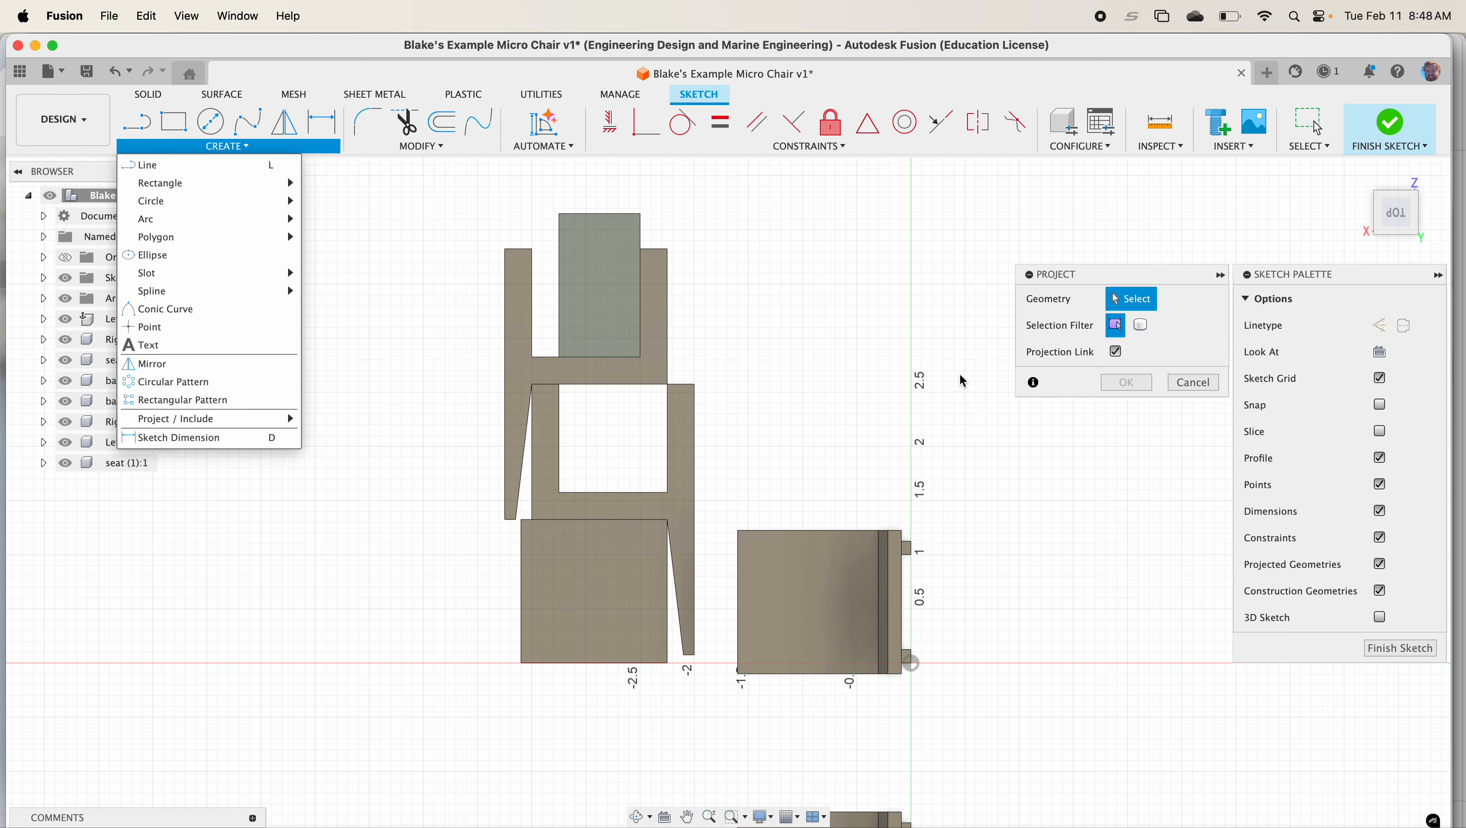
left_click(608, 290)
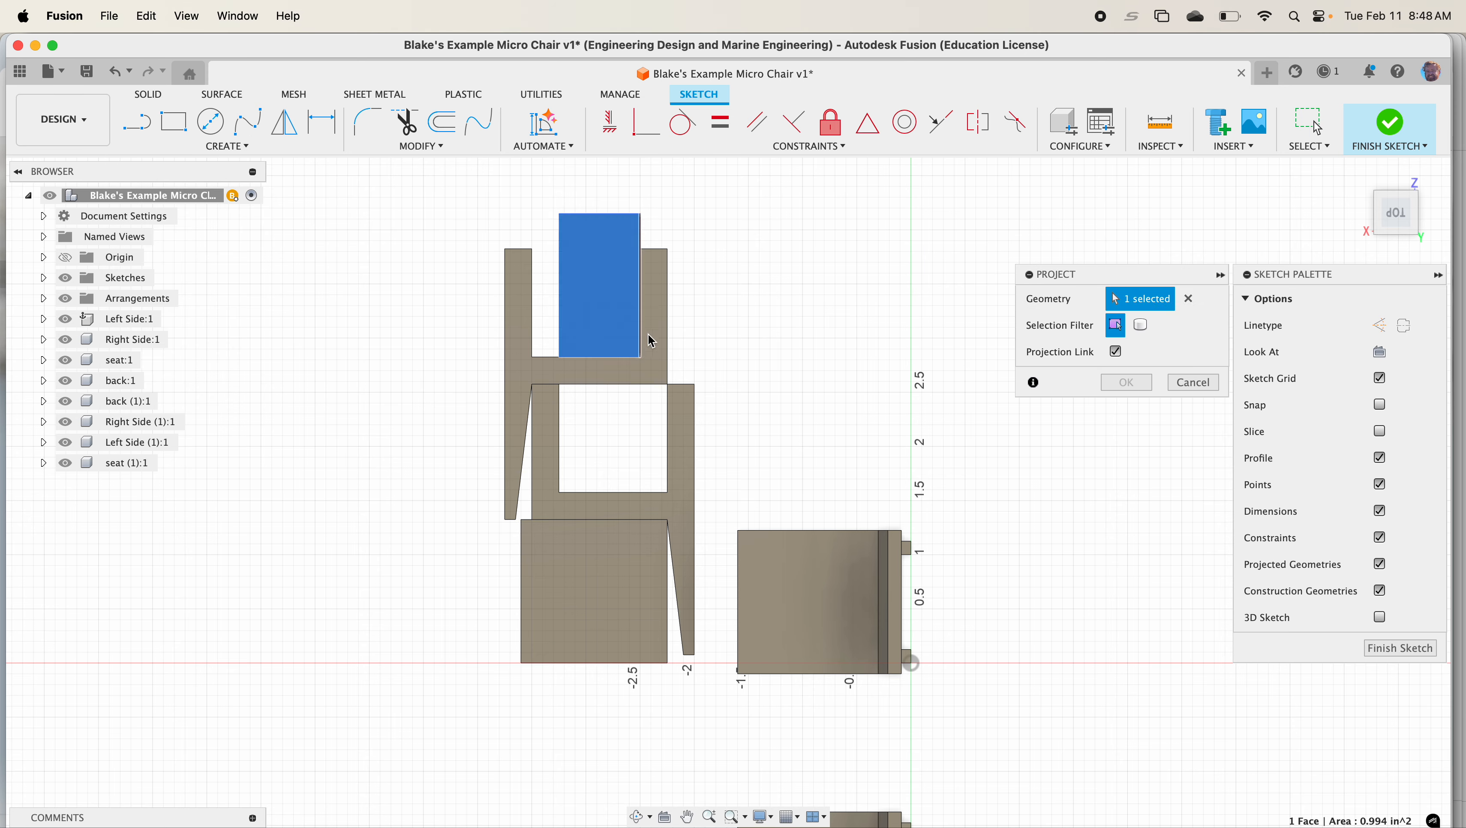
left_click(661, 370)
left_click(681, 450)
left_click(639, 555)
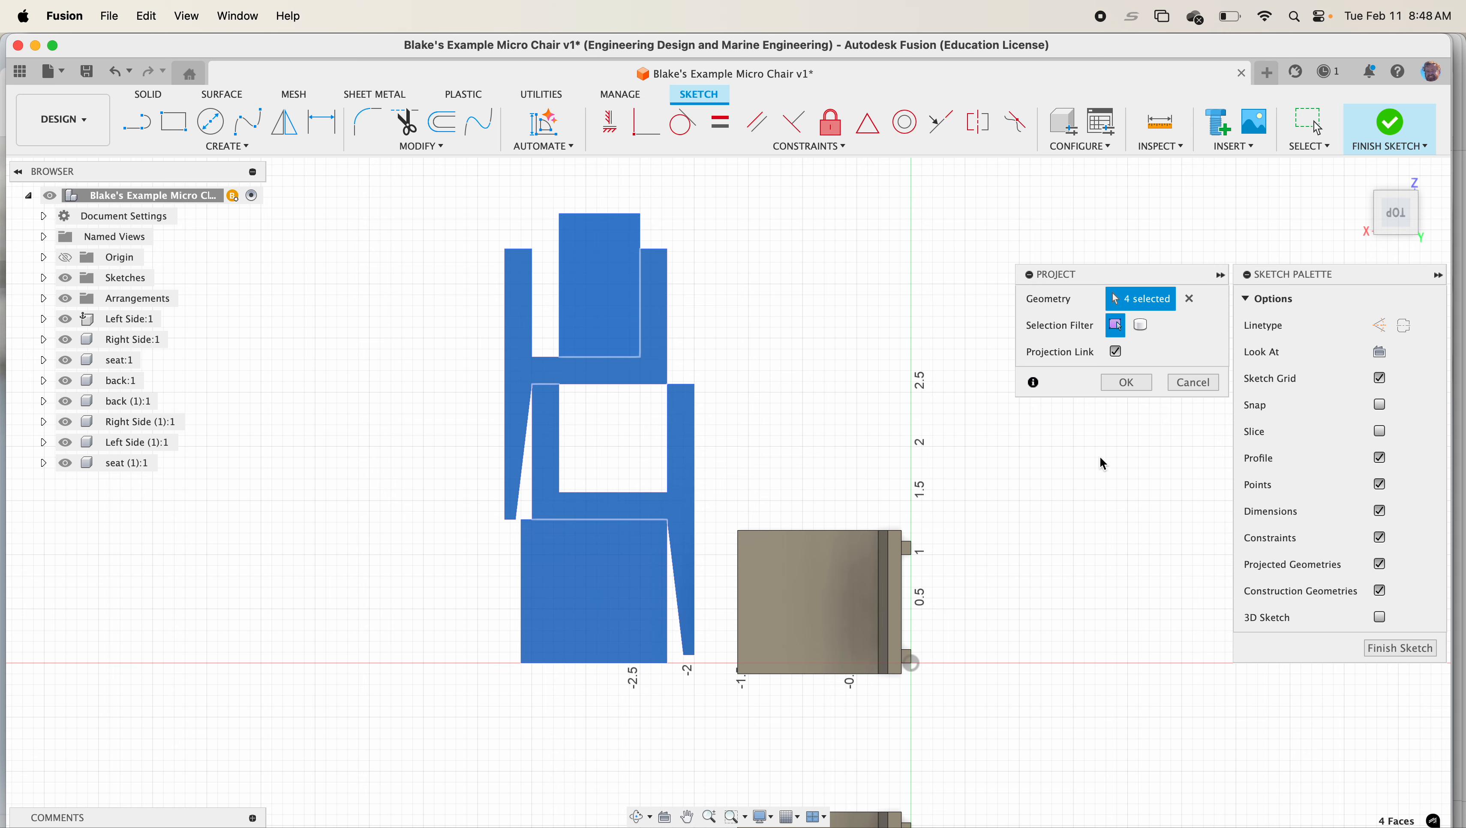
left_click(1125, 383)
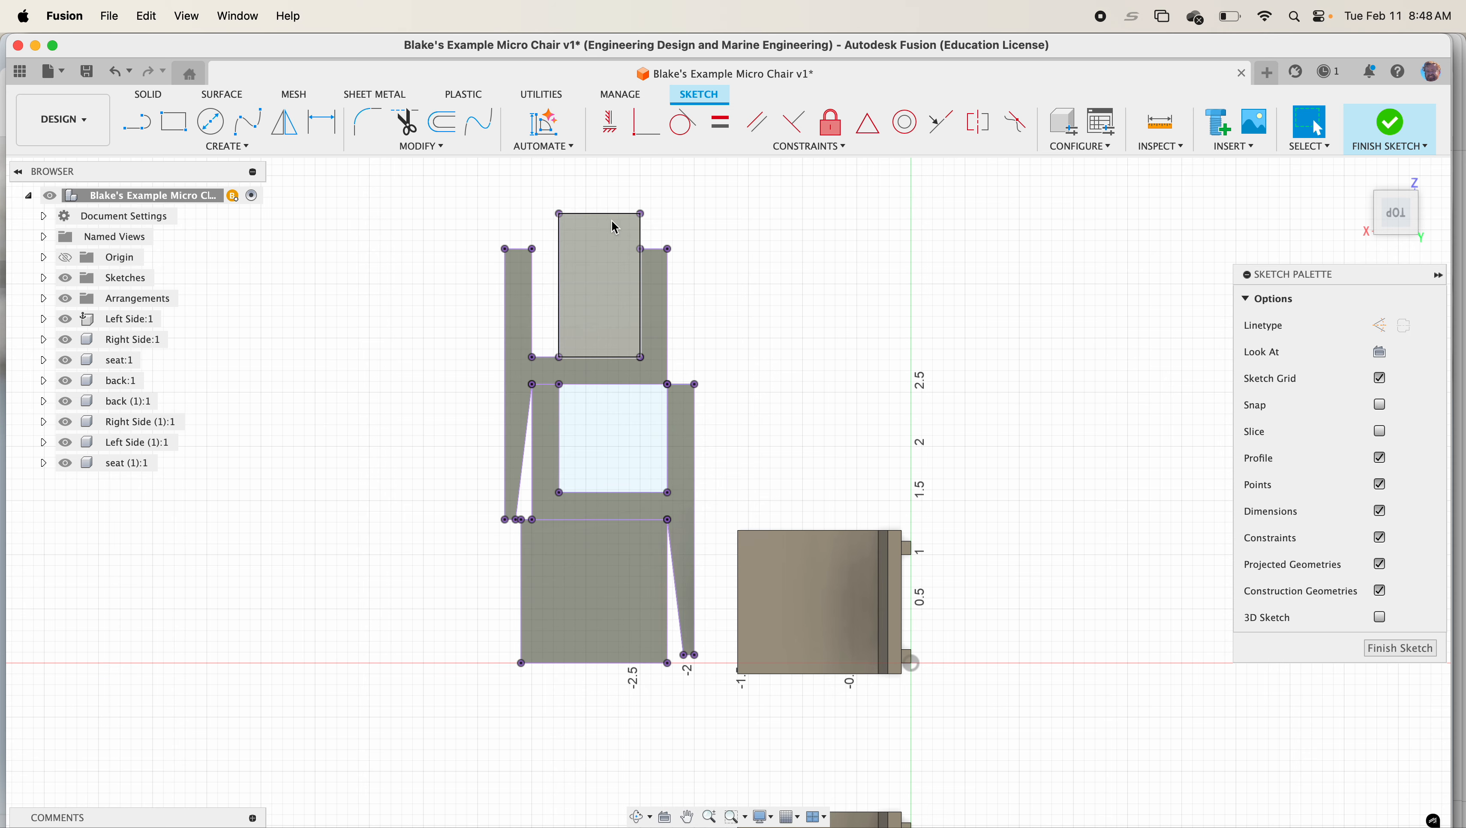
left_click(1391, 125)
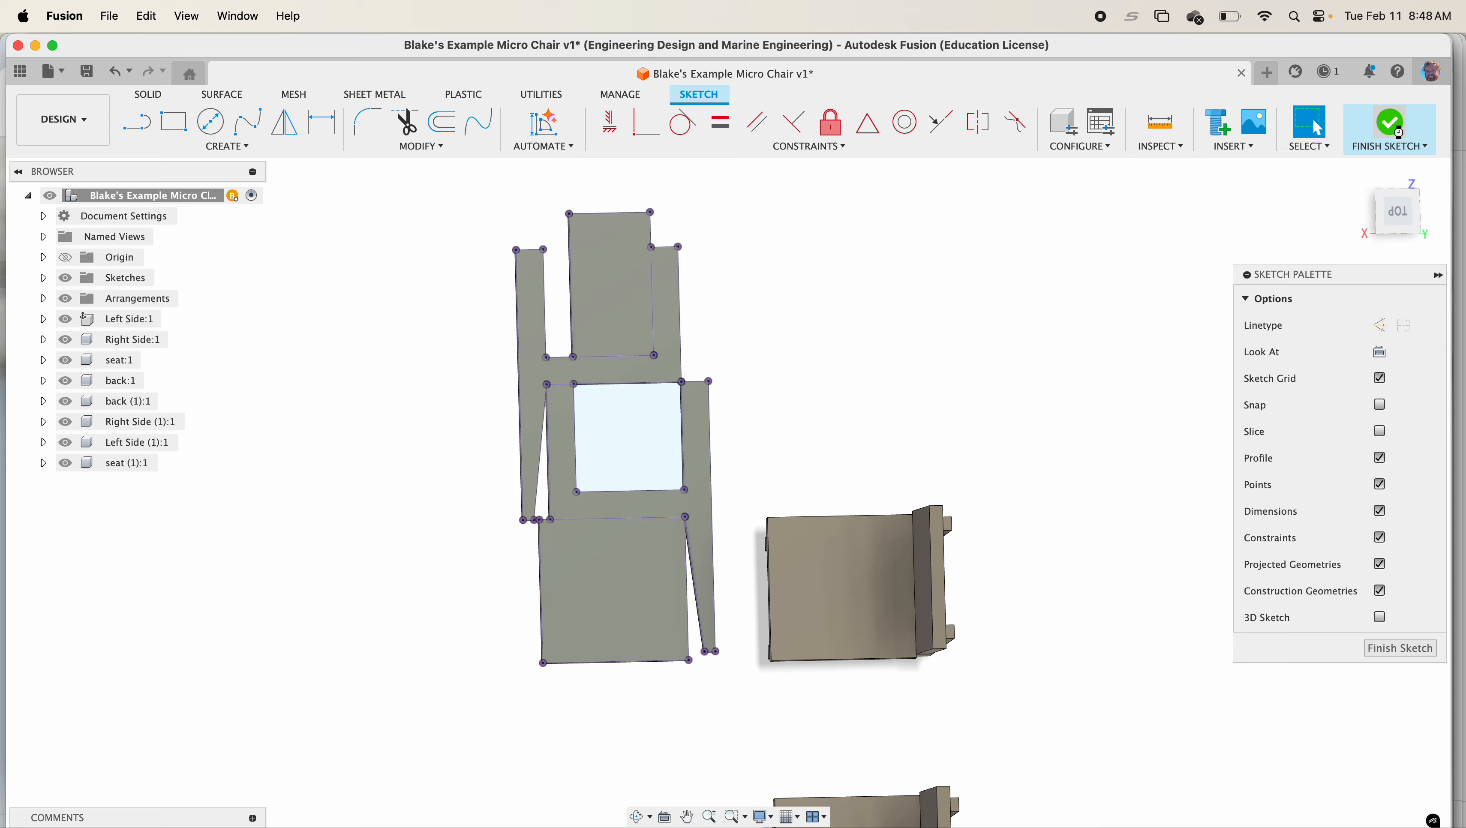
left_click(43, 277)
double_click(128, 360)
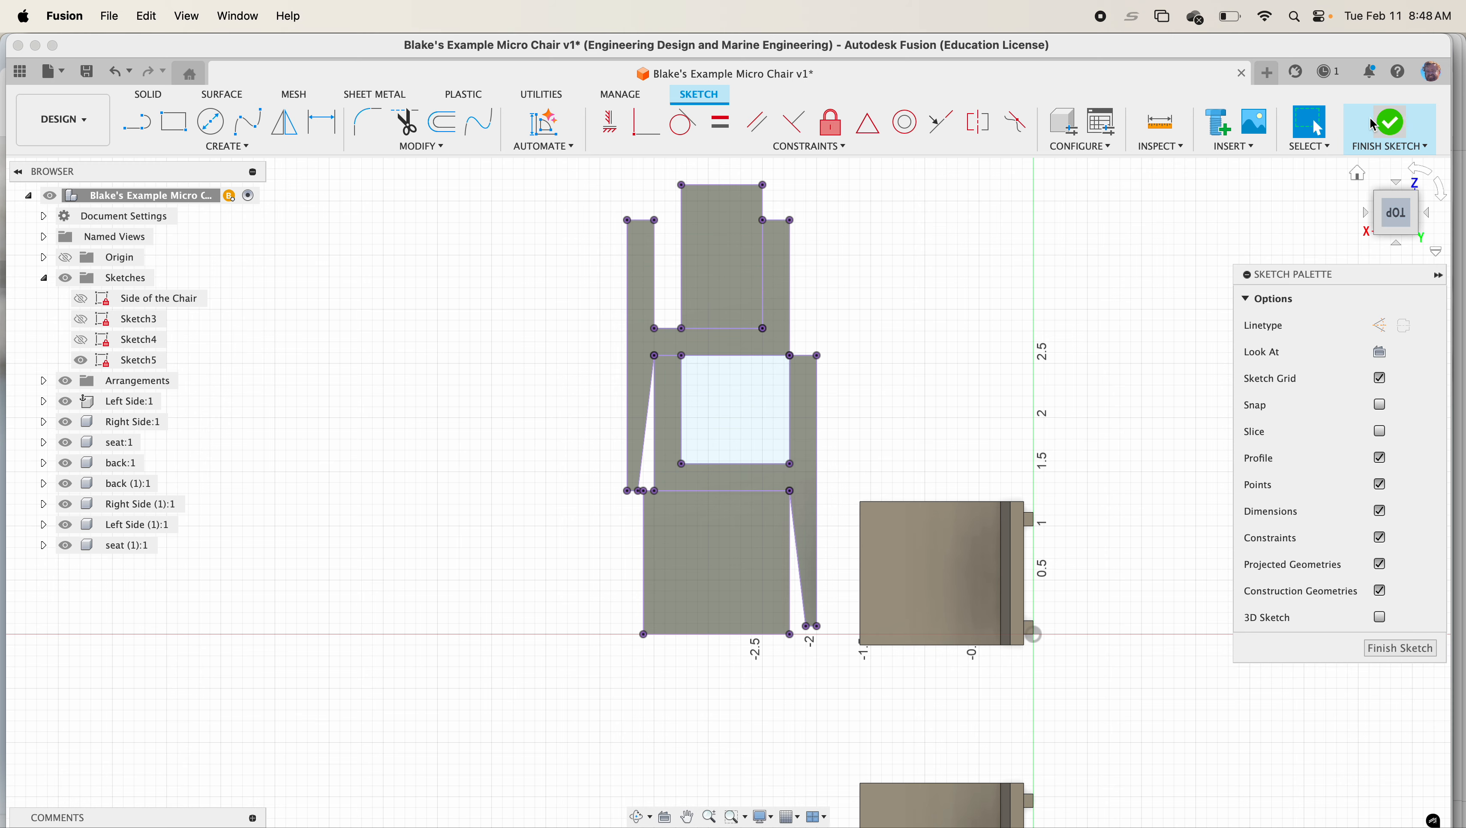
left_click(1364, 136)
Rename the new sketch as Laser Cutter Sketch
left_click(148, 365)
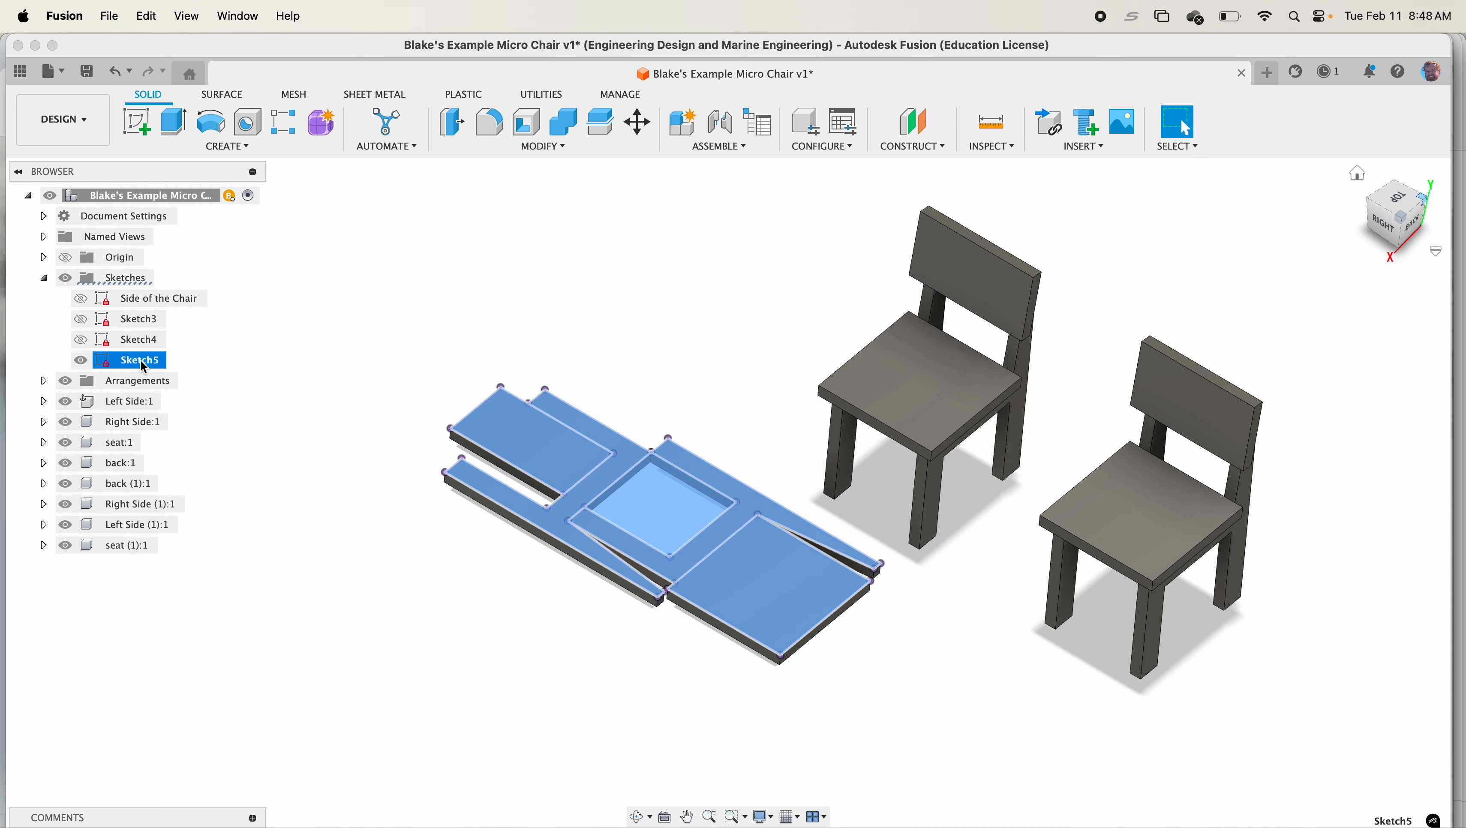
left_click(148, 366)
type("Laser Cutter Sketch")
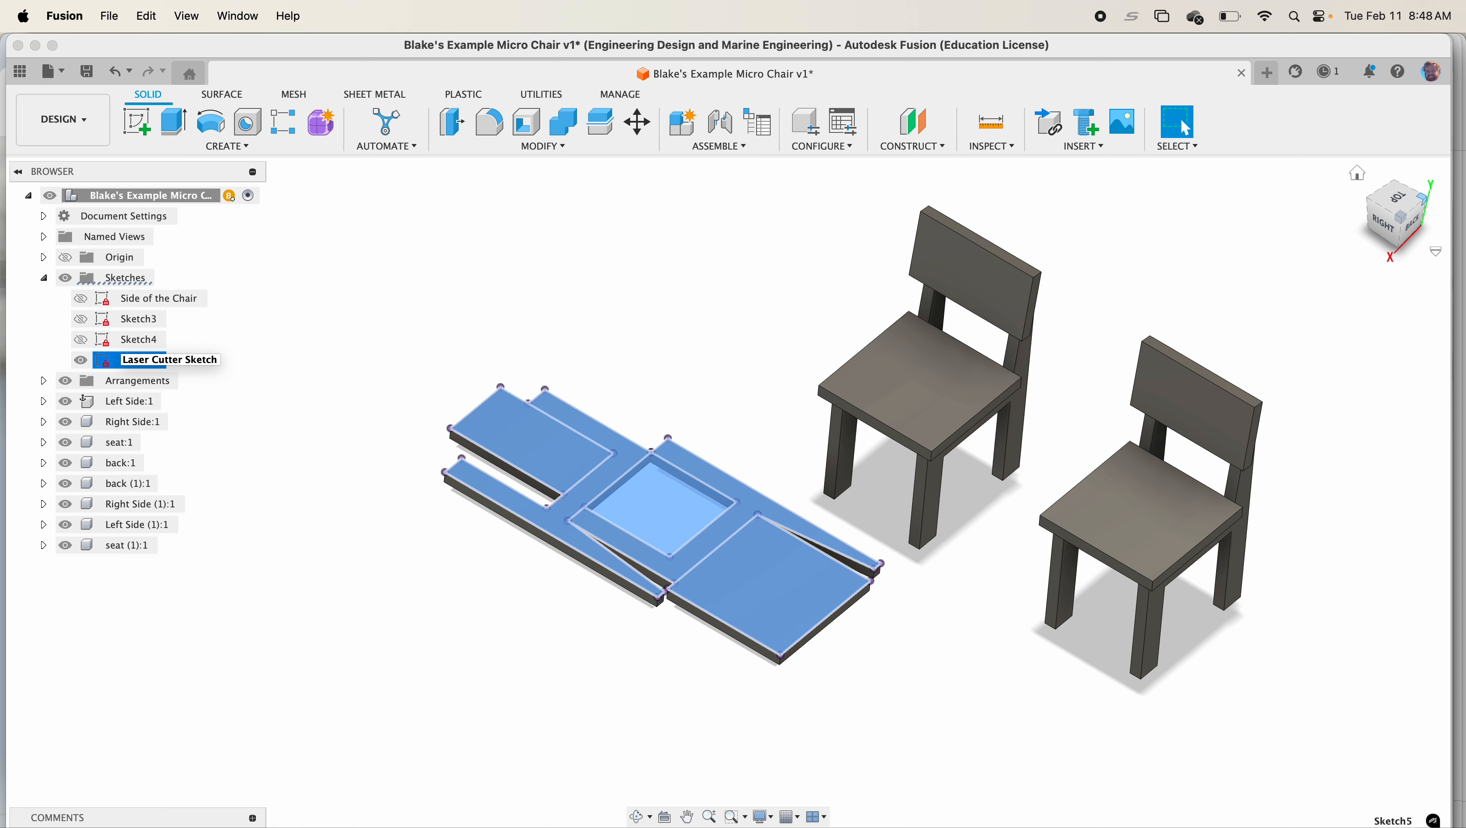
key("Return")
Start exporting the Laser Cutter Sketch as a DXF file
right_click(165, 366)
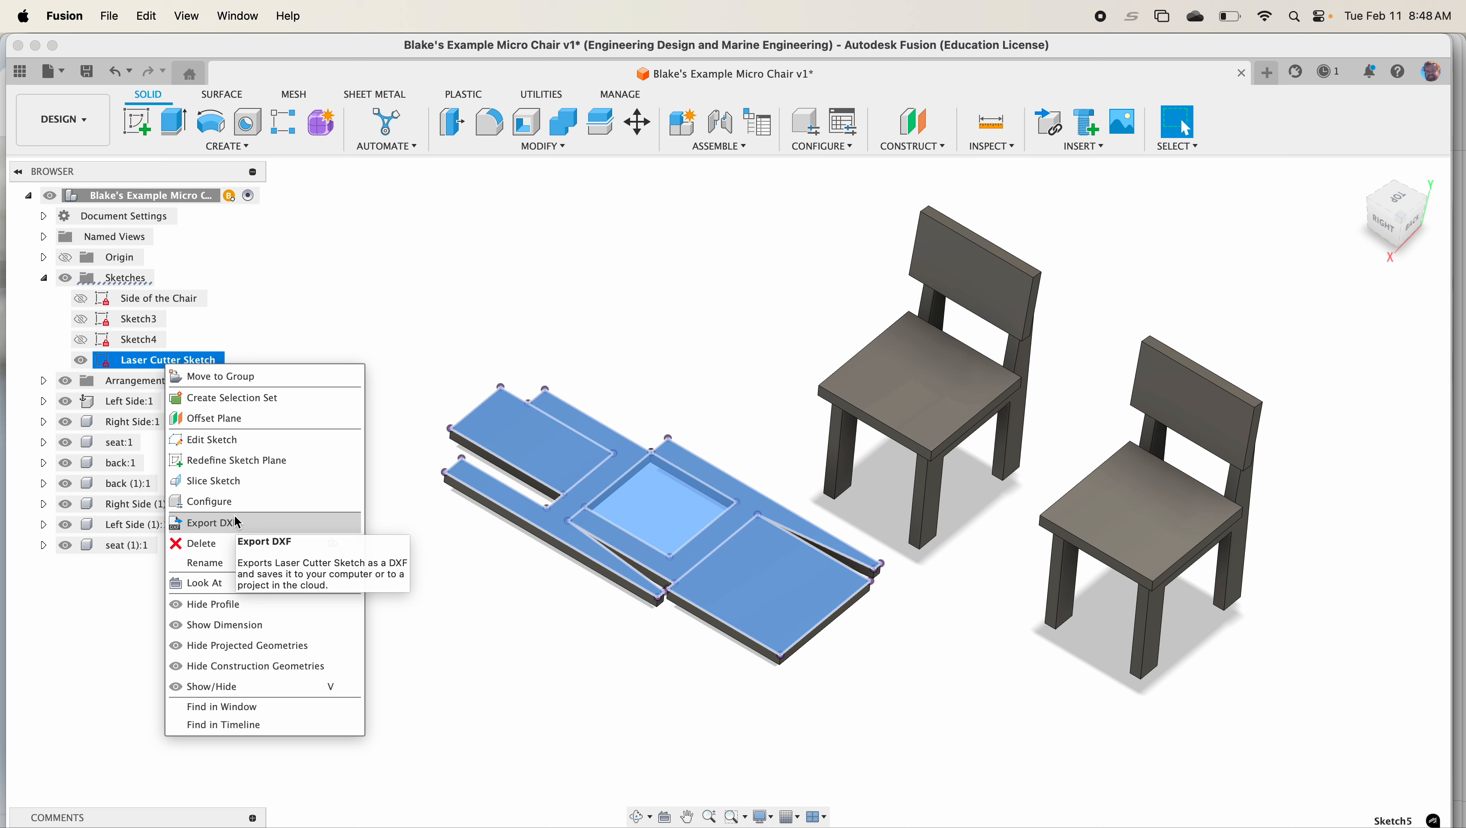
left_click(238, 522)
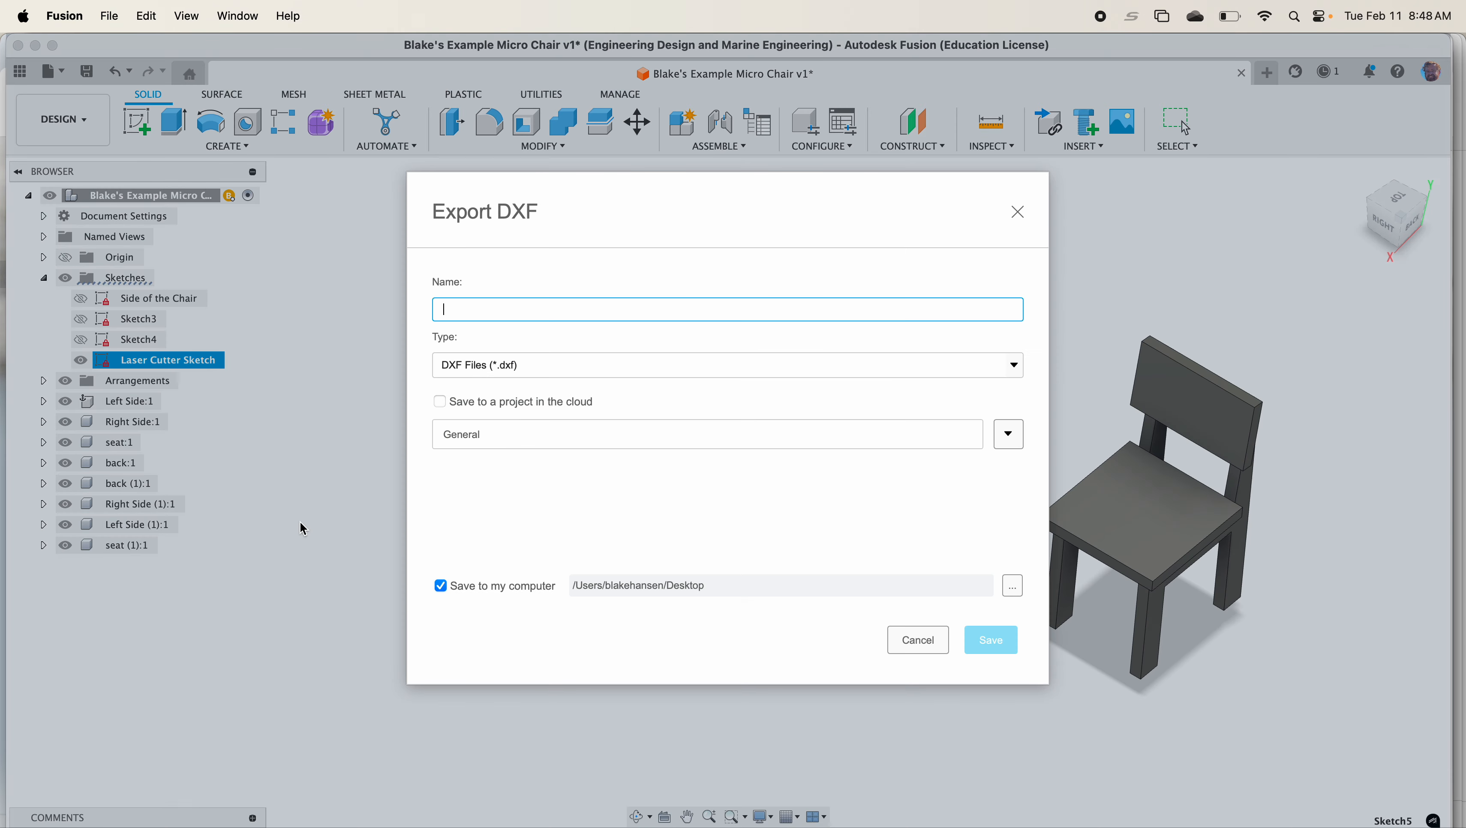